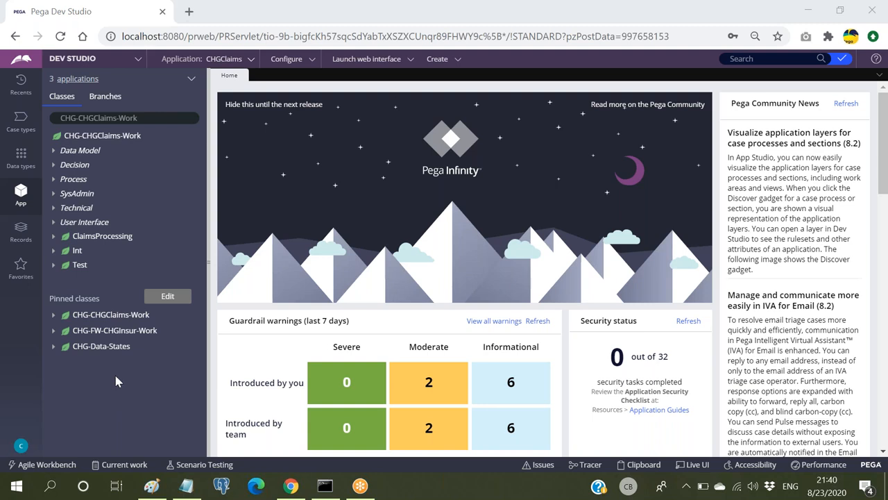
click(155, 119)
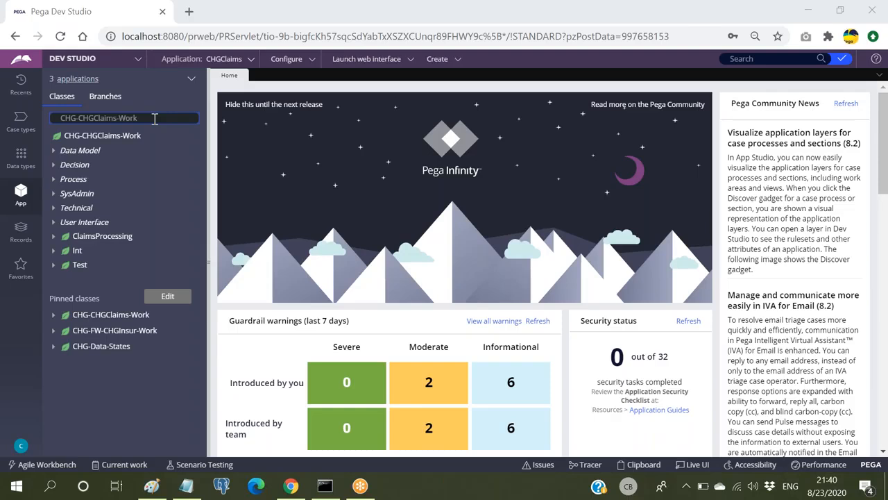
click(304, 62)
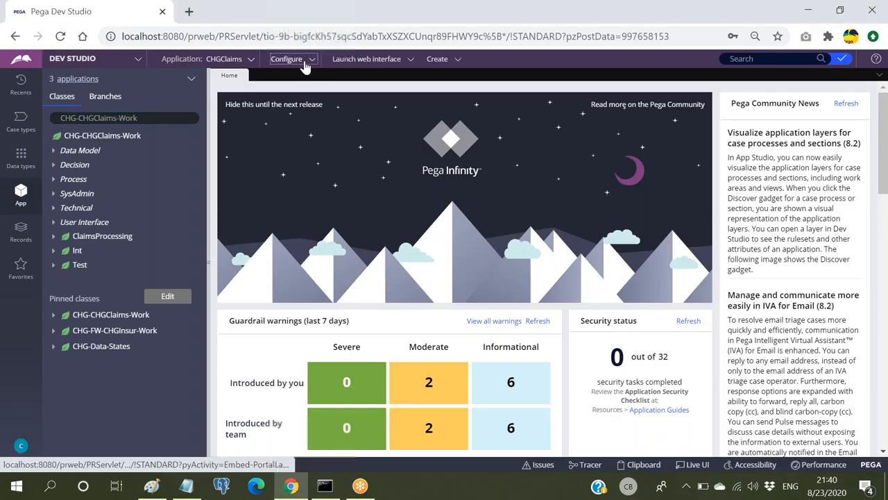
click(303, 62)
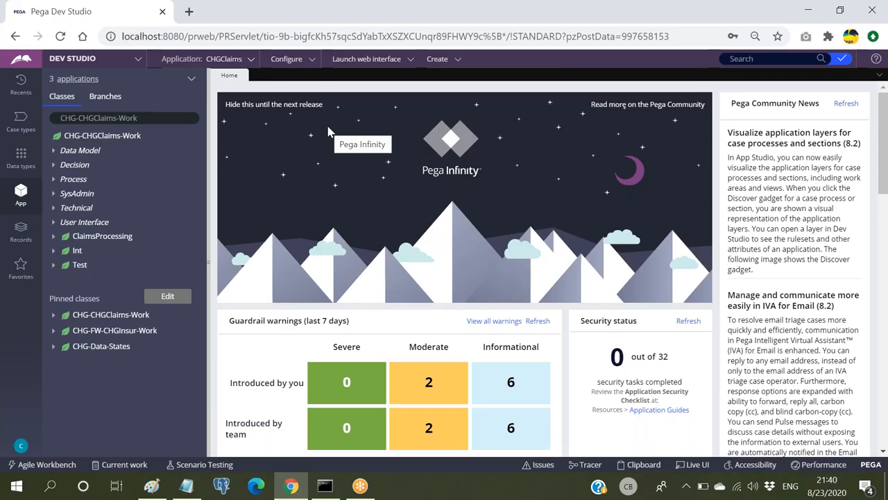
click(300, 60)
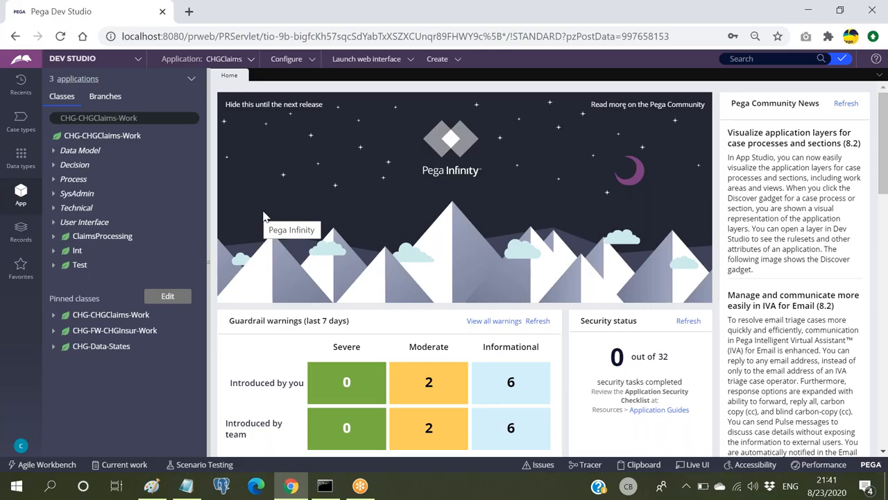
Open the ProcessPolicyDetails Service SOAP rule of CHGAdminPackage from the Integration-Services records.
click(21, 231)
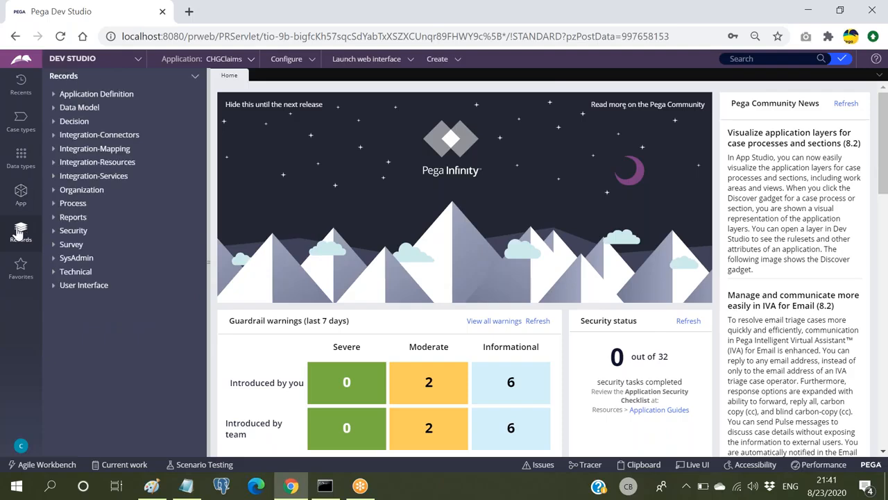
click(53, 206)
click(53, 203)
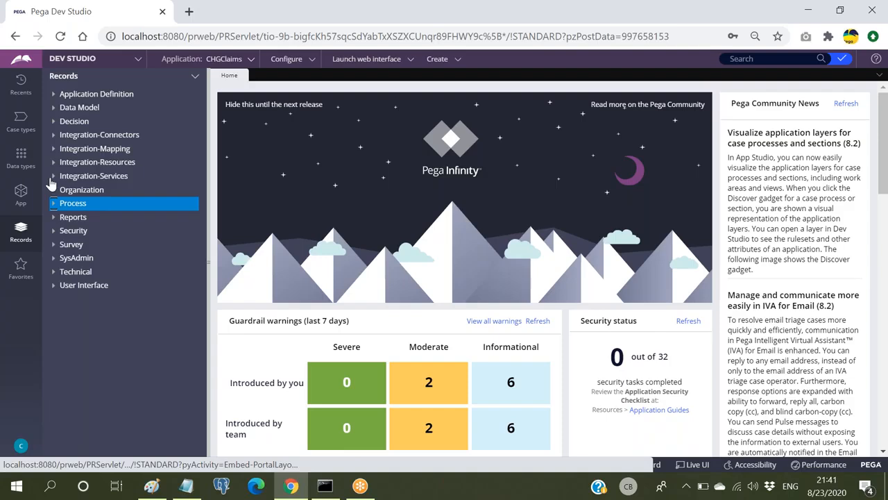
click(54, 177)
click(92, 366)
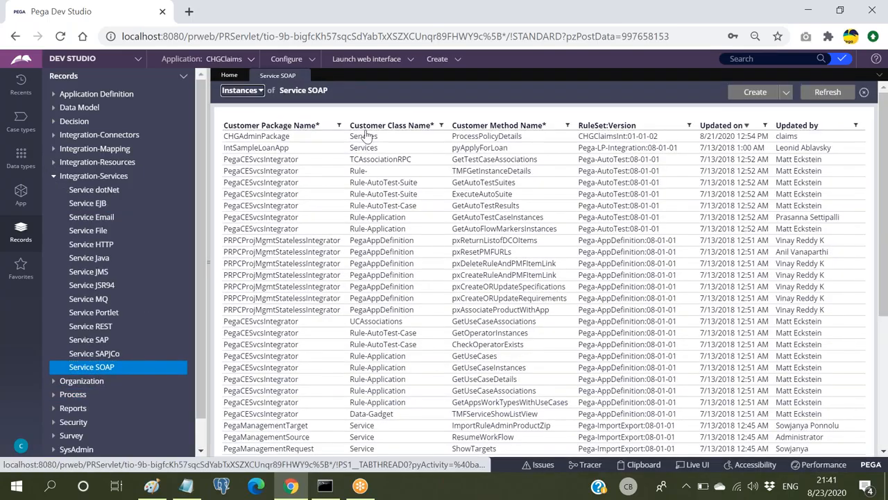
click(366, 136)
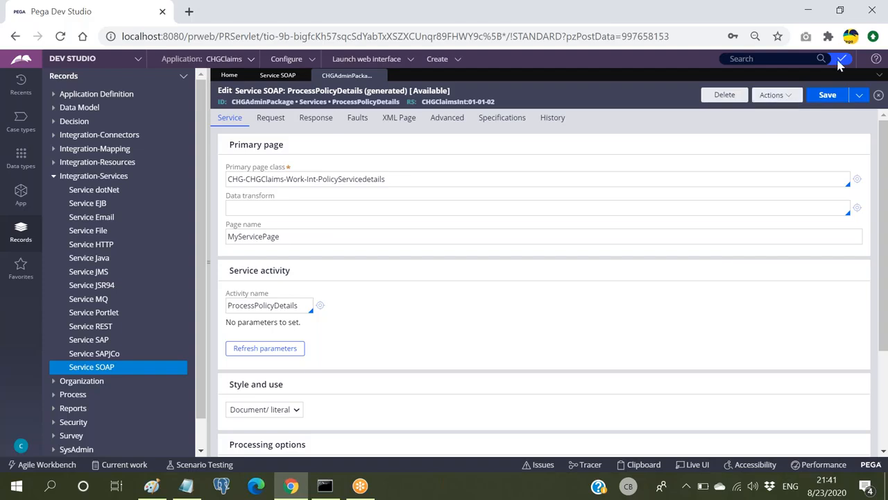
Run the ProcessPolicyDetails SOAP service with PolicyNum set to PN001 in the request envelope.
click(772, 98)
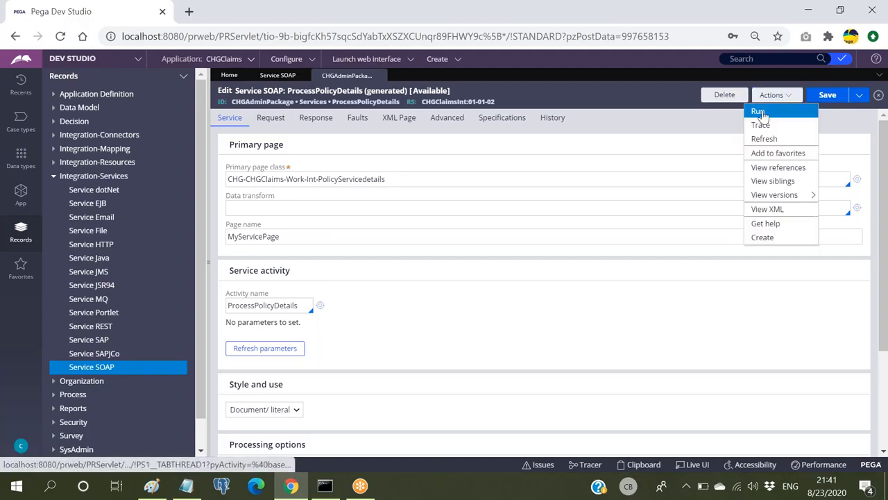
click(759, 113)
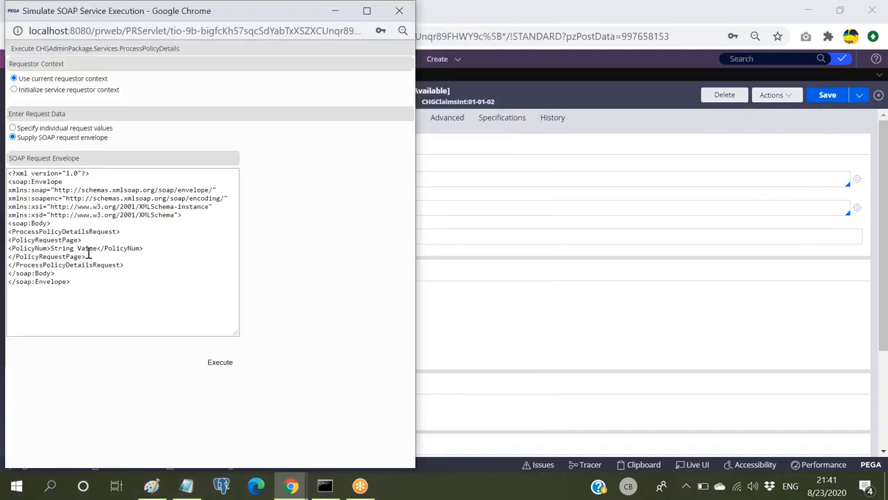
drag(99, 248, 51, 248)
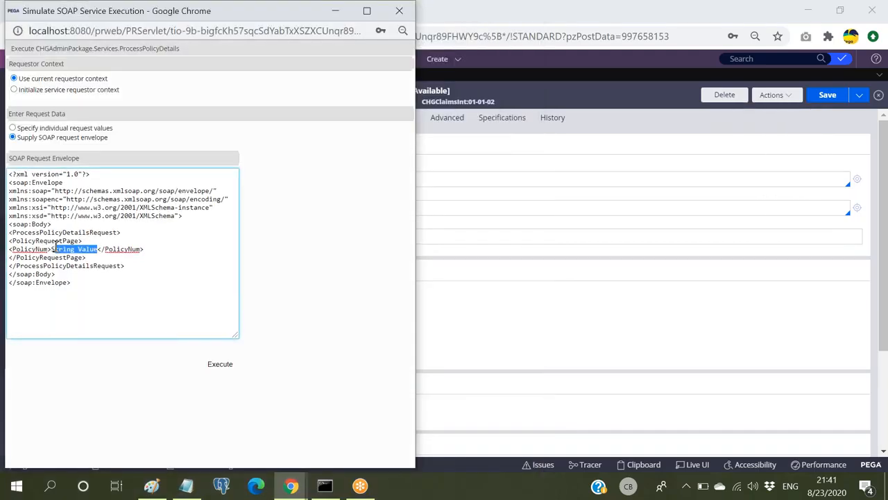
text(PO)
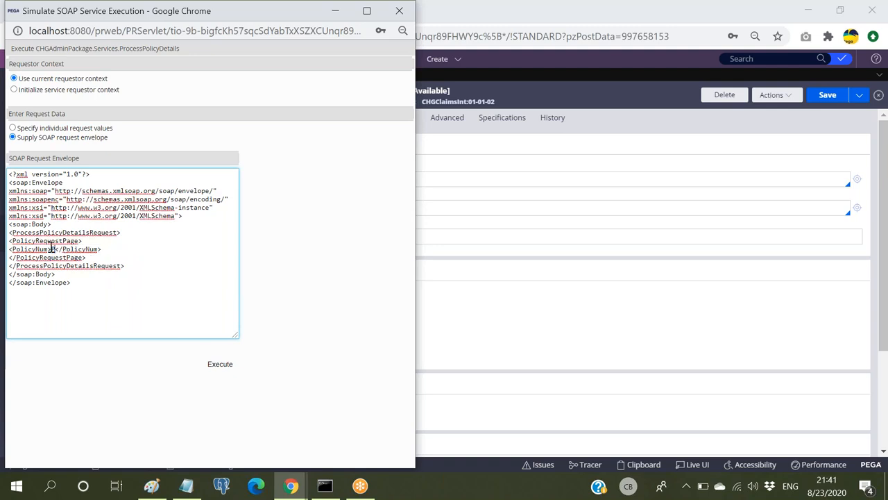
key(BackSpace)
text(N001)
click(224, 365)
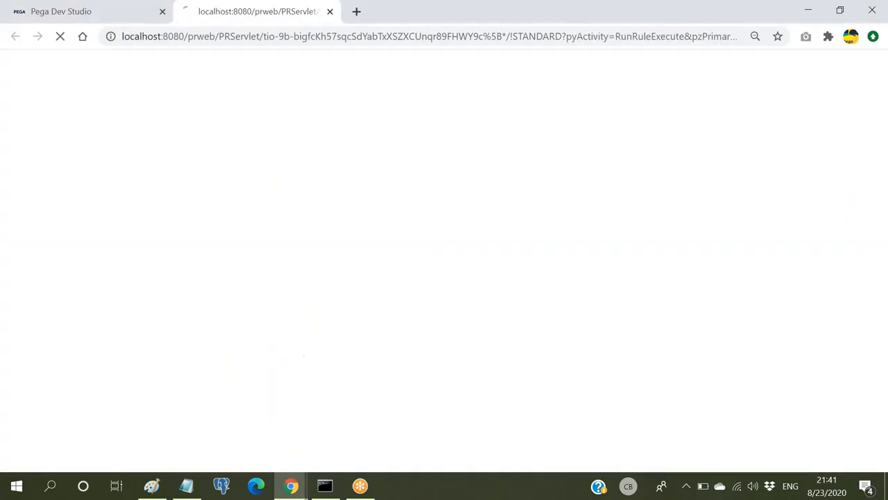
Examine the ProcessPolicyDetailsResponse value in the simulation results, then close the results page.
drag(386, 222, 615, 221)
click(637, 223)
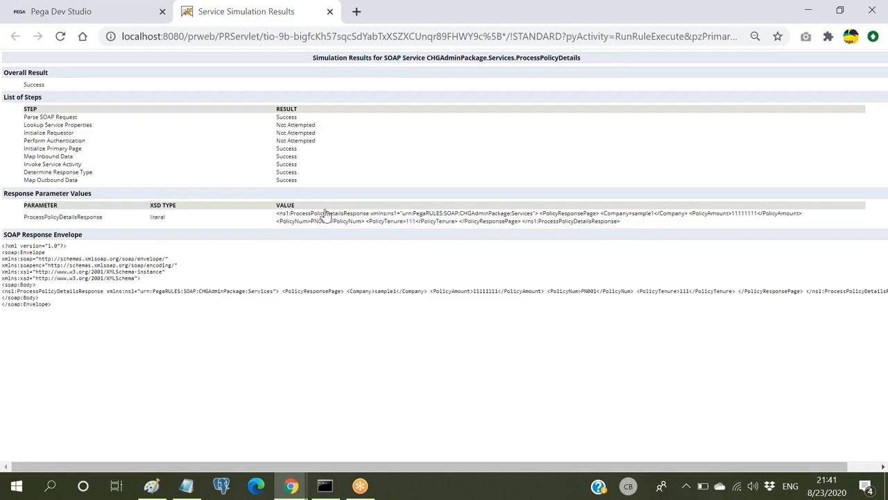
drag(327, 213, 276, 217)
click(636, 224)
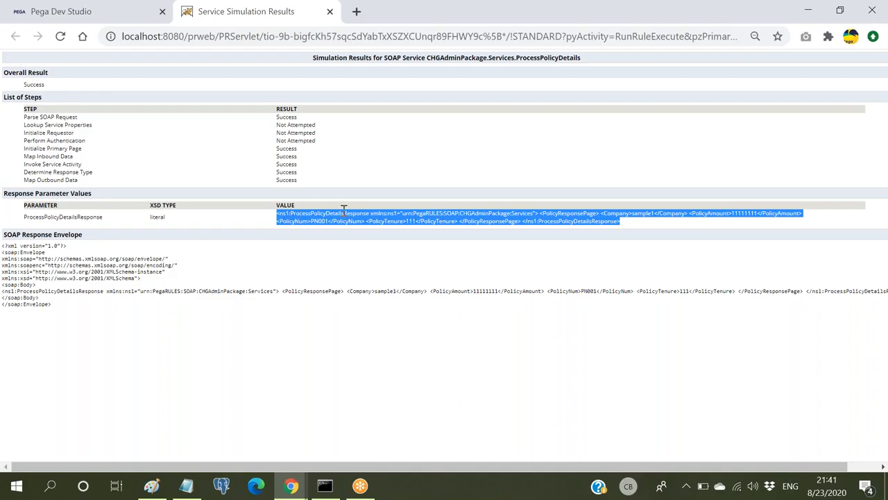
click(330, 11)
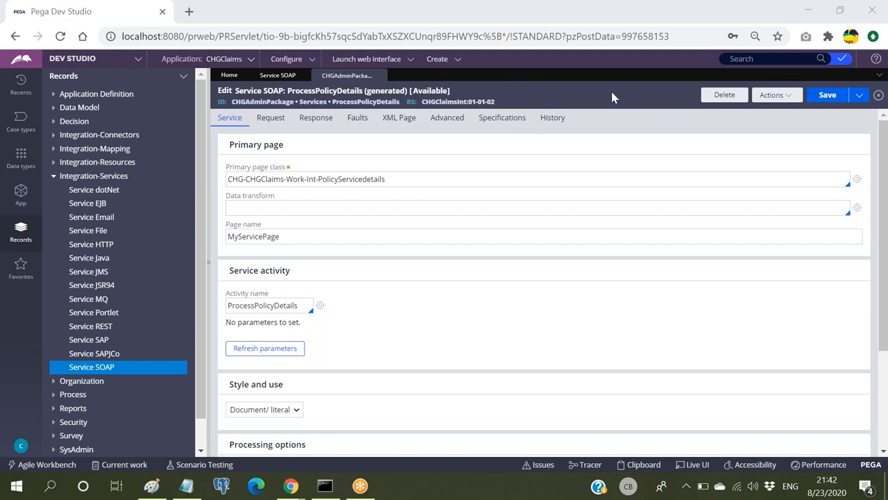
Check the service activity name and expand the Int class under CHG-CHGClaims-Work in the application's class list.
double_click(280, 309)
click(349, 305)
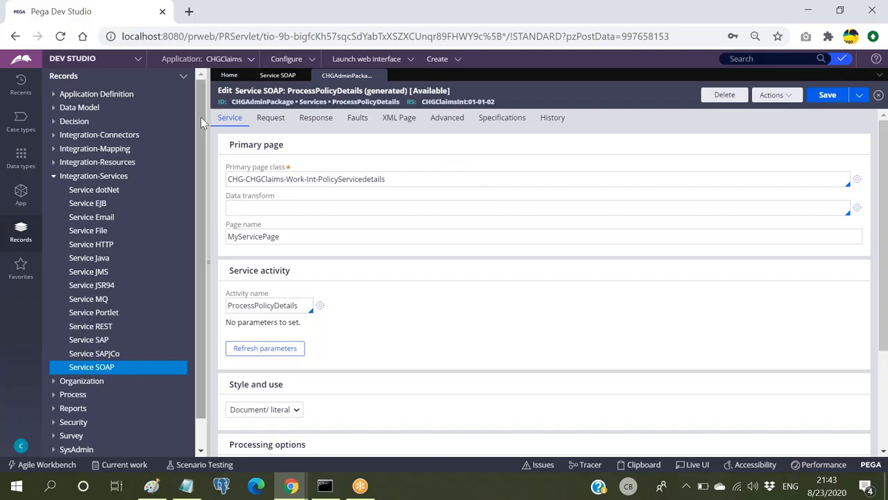
click(73, 176)
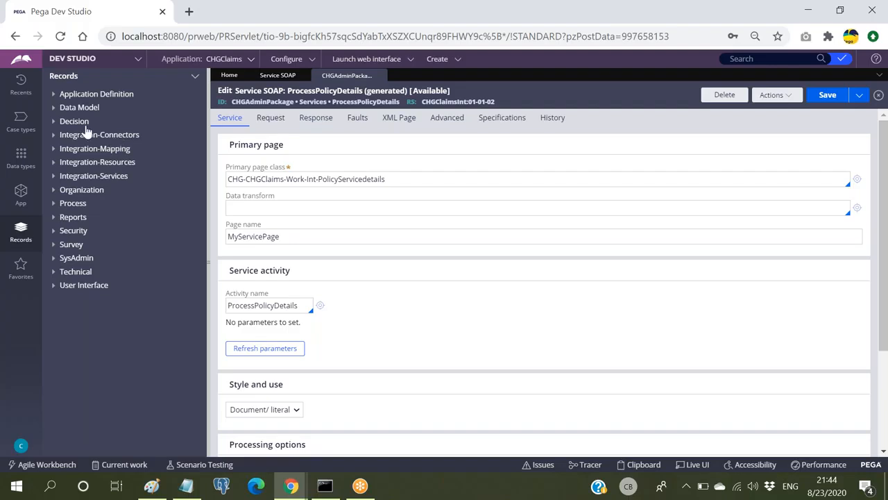
click(21, 194)
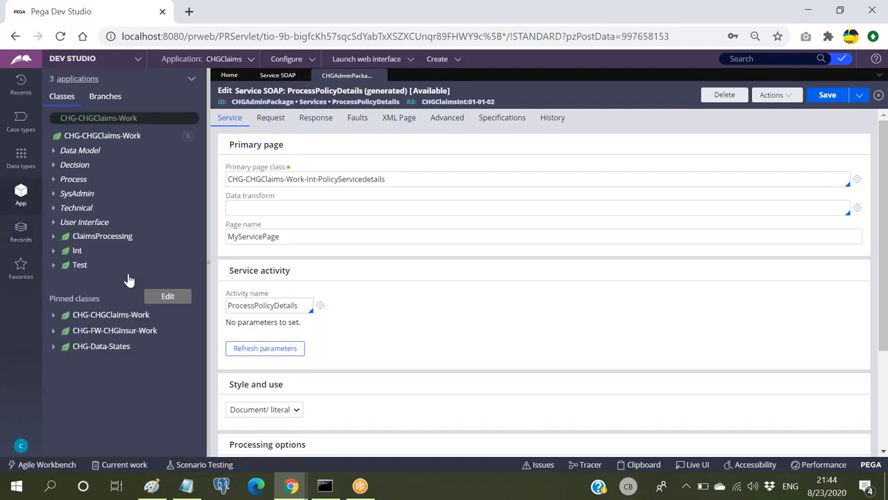
click(53, 251)
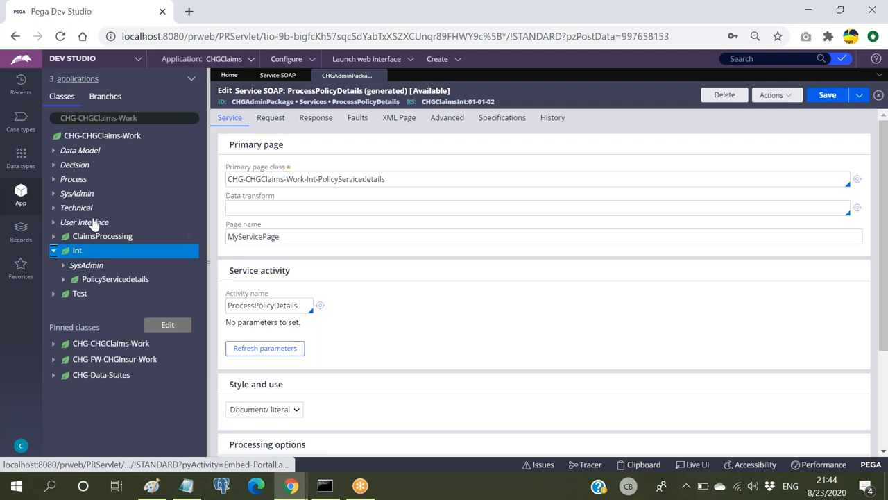
click(63, 279)
click(63, 279)
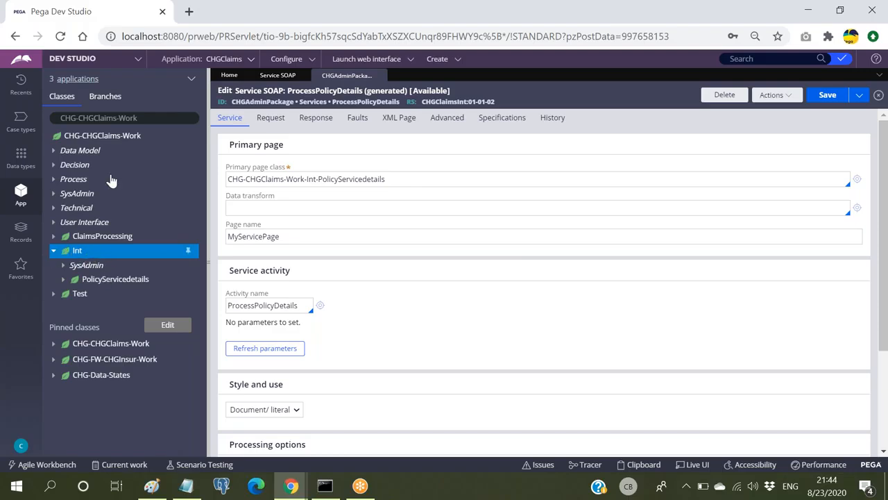
Switch the class explorer from CHG-CHGClaims-Work to the CHG-Int class.
click(143, 122)
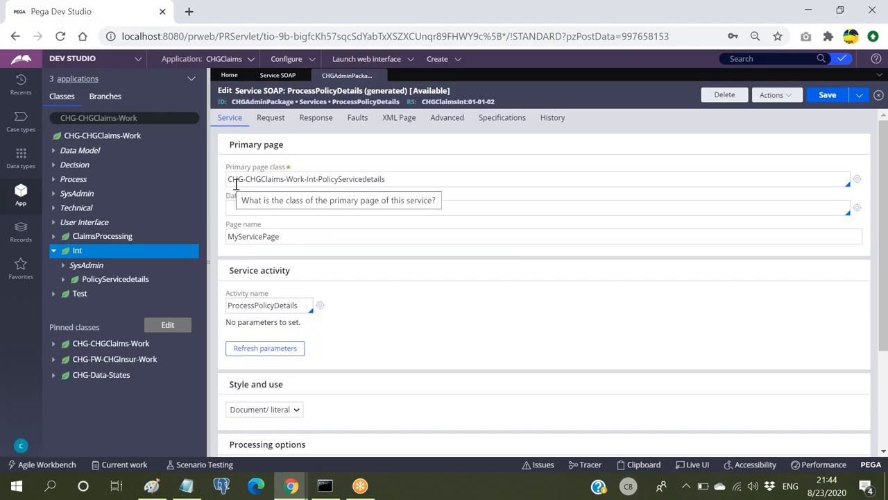
click(148, 118)
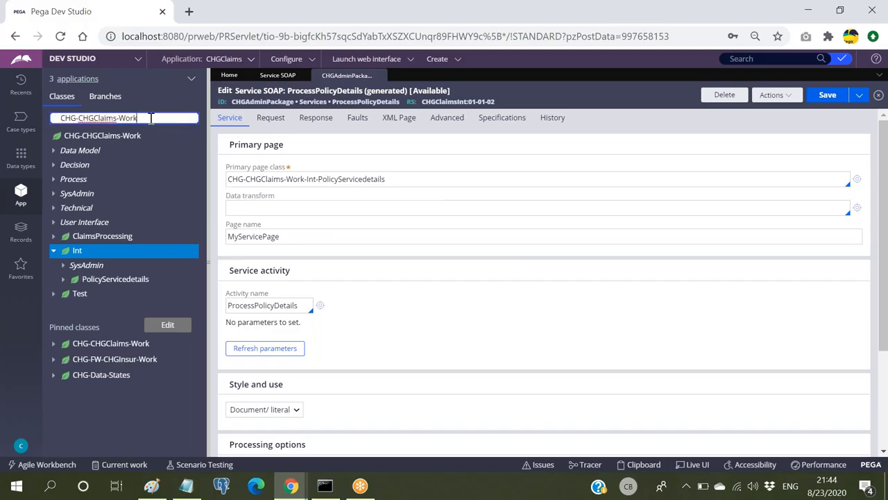
double_click(134, 118)
click(158, 117)
key(BackSpace)
key(BackSpace)
key(BackSpace)
key(BackSpace)
key(BackSpace)
key(BackSpace)
key(BackSpace)
key(BackSpace)
key(BackSpace)
key(BackSpace)
key(BackSpace)
key(BackSpace)
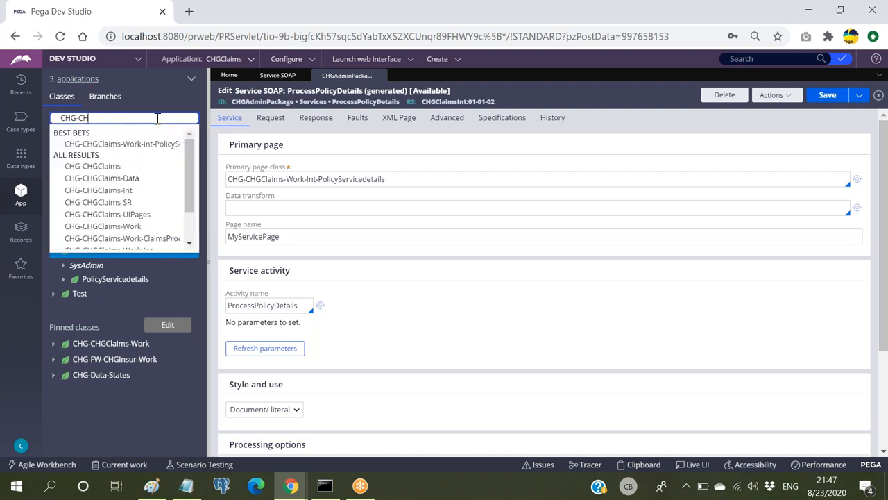
text(Int)
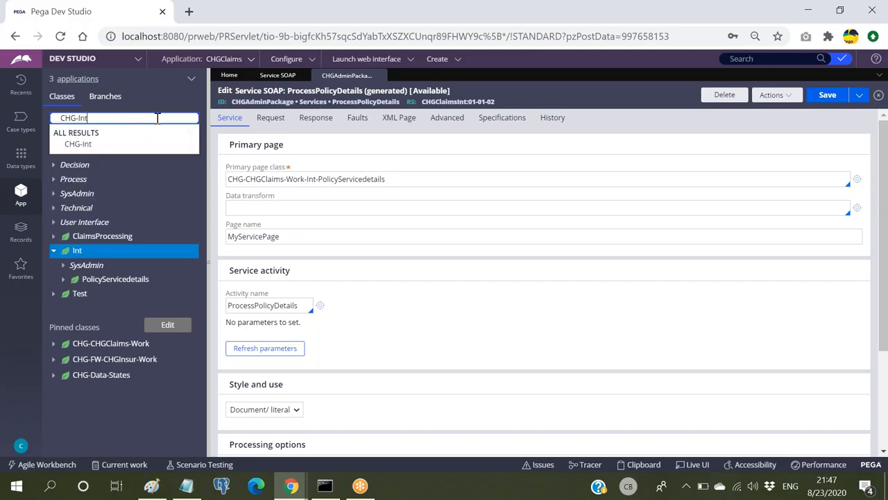
key(Return)
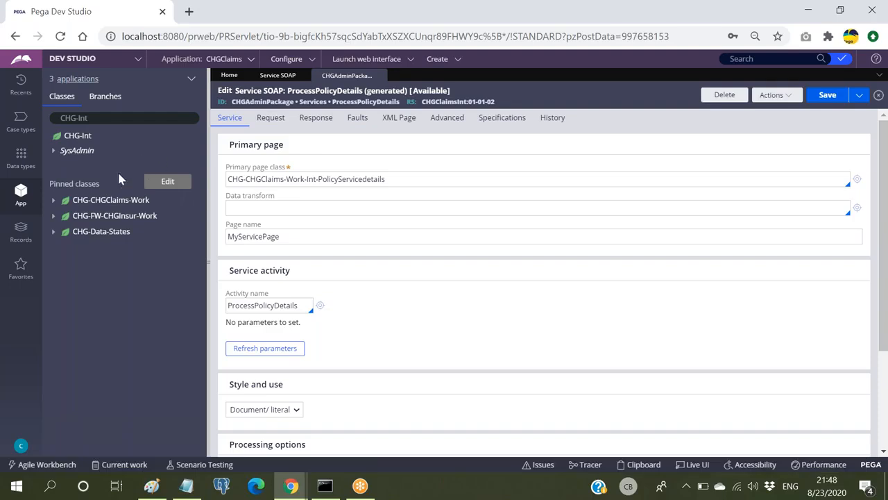
click(80, 118)
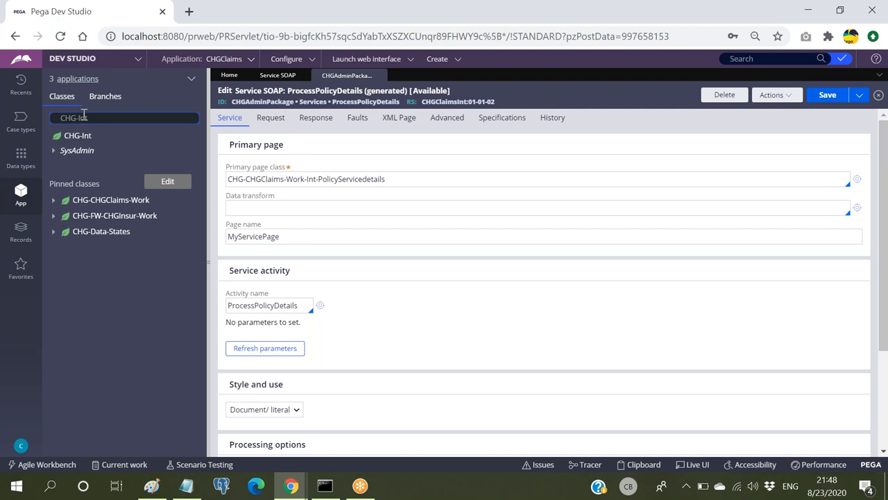
click(121, 342)
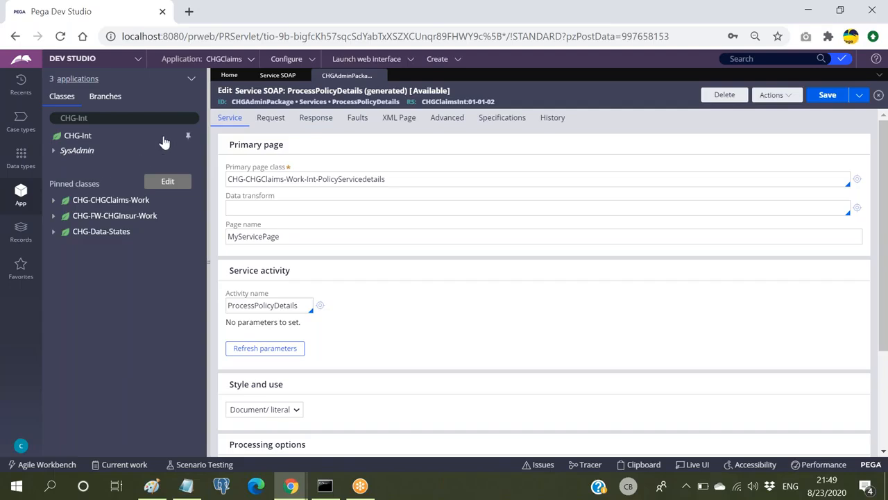
click(97, 120)
Launch the legacy Connector and Metadata Wizard from the integration connector options.
click(304, 61)
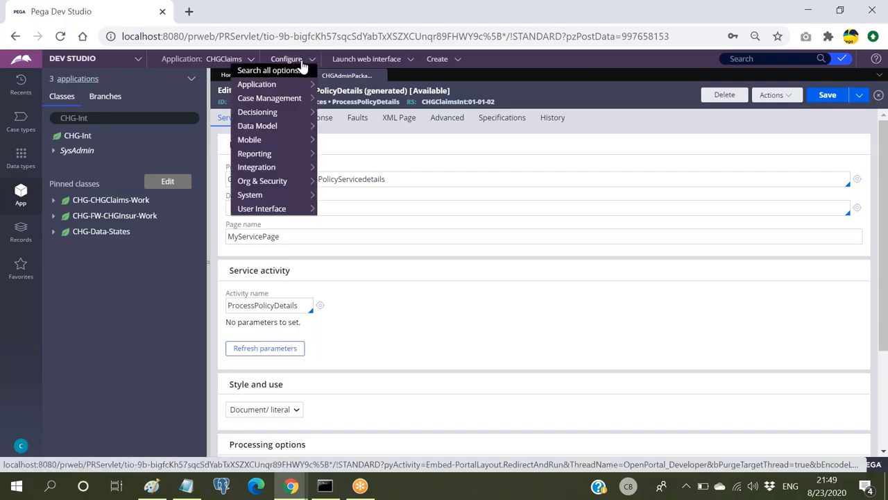
mouse_move(271, 170)
mouse_move(364, 170)
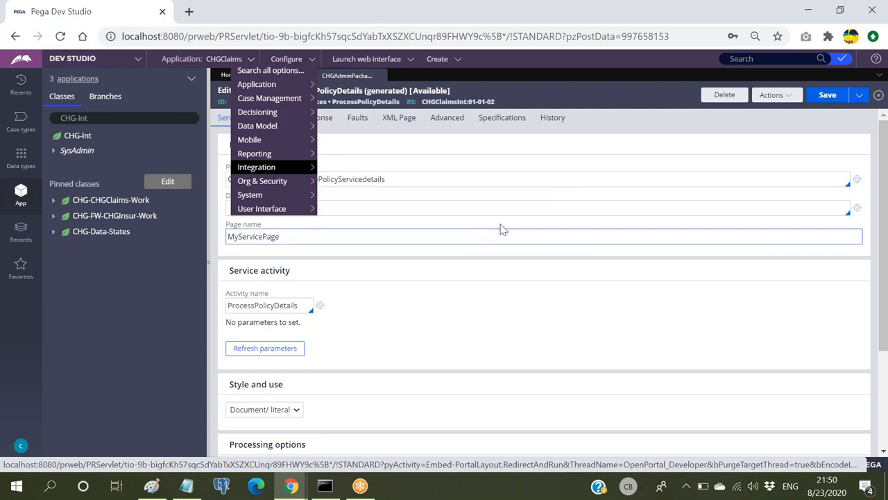
mouse_move(299, 169)
mouse_move(371, 168)
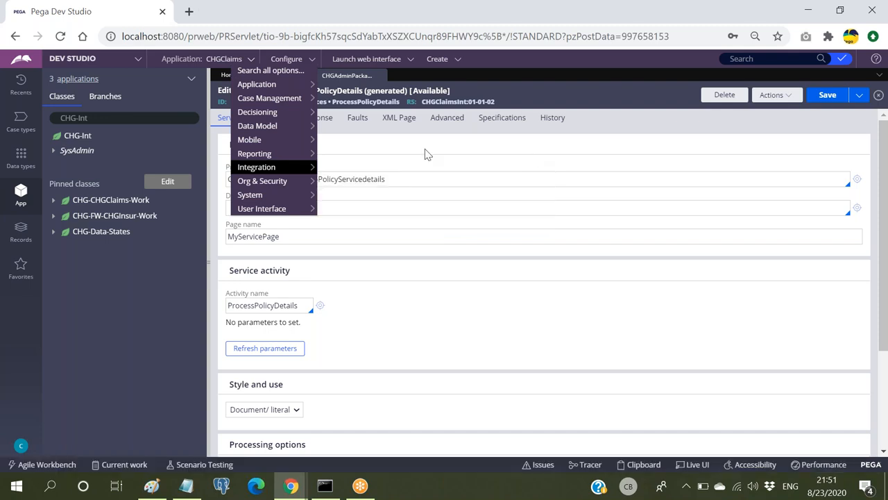
mouse_move(315, 172)
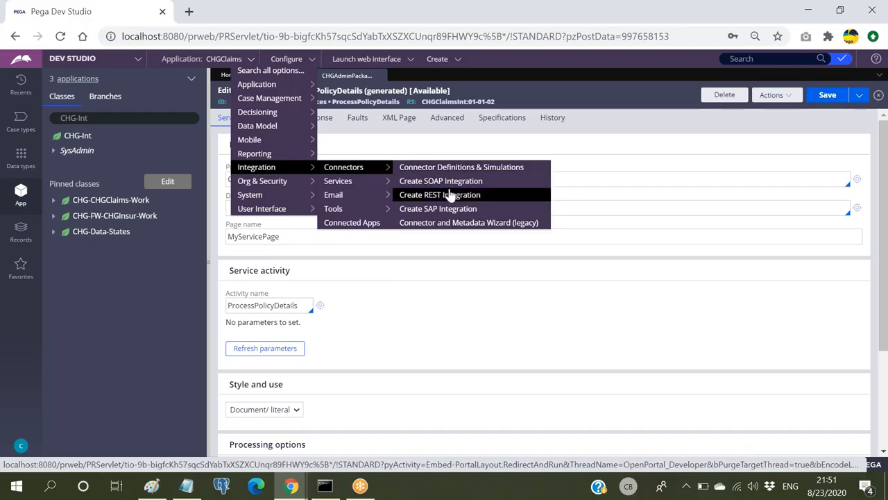
click(488, 222)
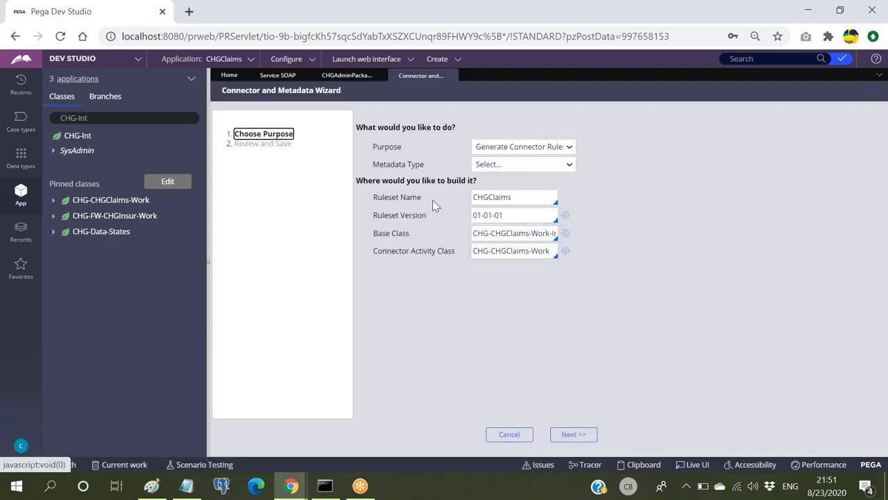
Set the wizard's purpose to Generate Connector Rules and the metadata type to WSDL File.
click(280, 211)
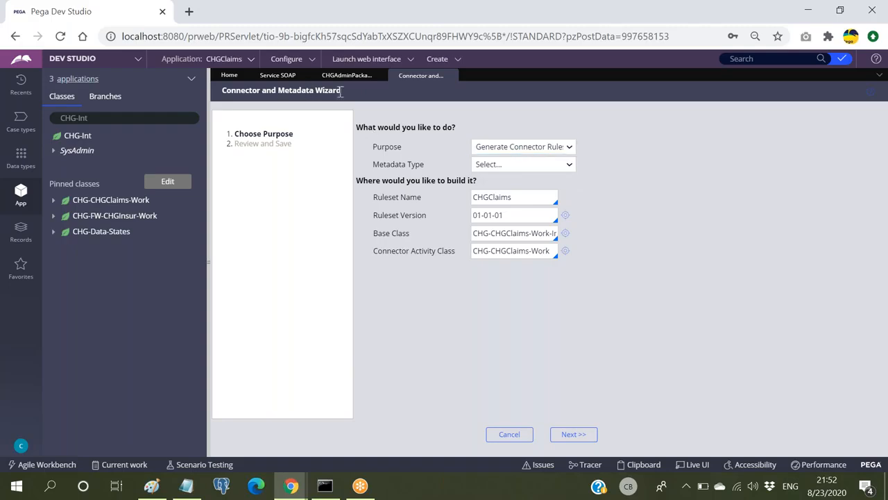
click(532, 151)
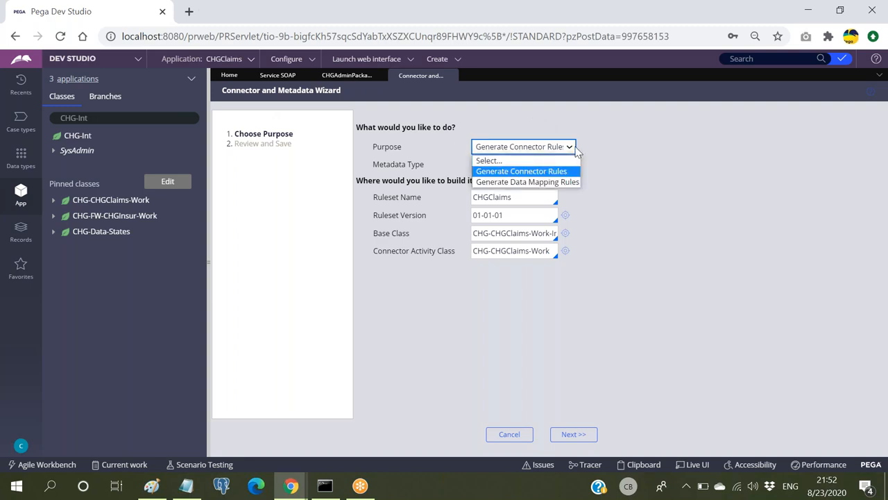
click(529, 172)
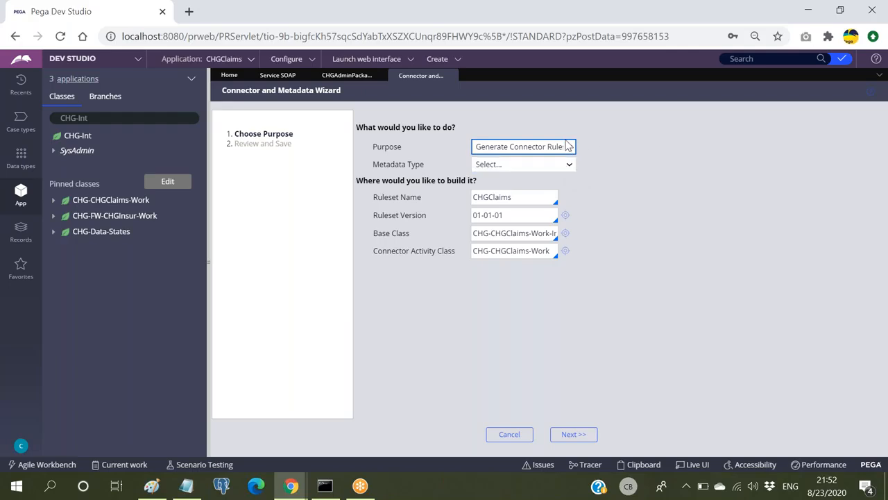
click(541, 150)
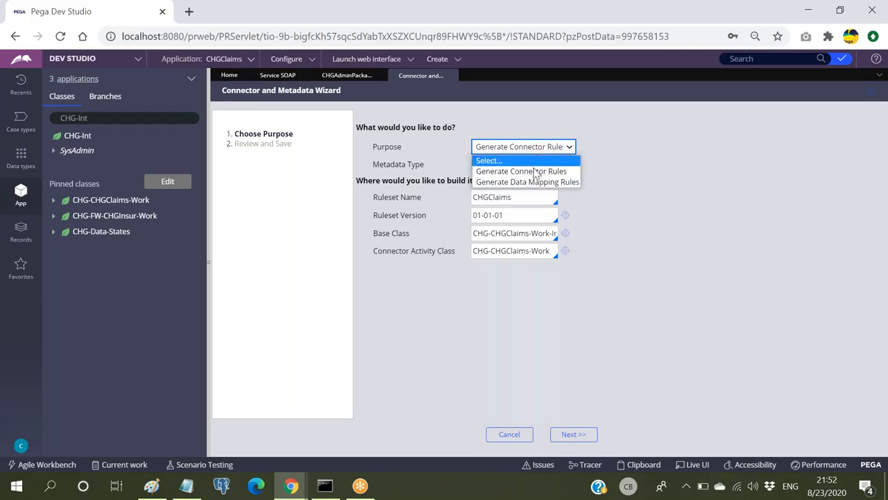
click(519, 182)
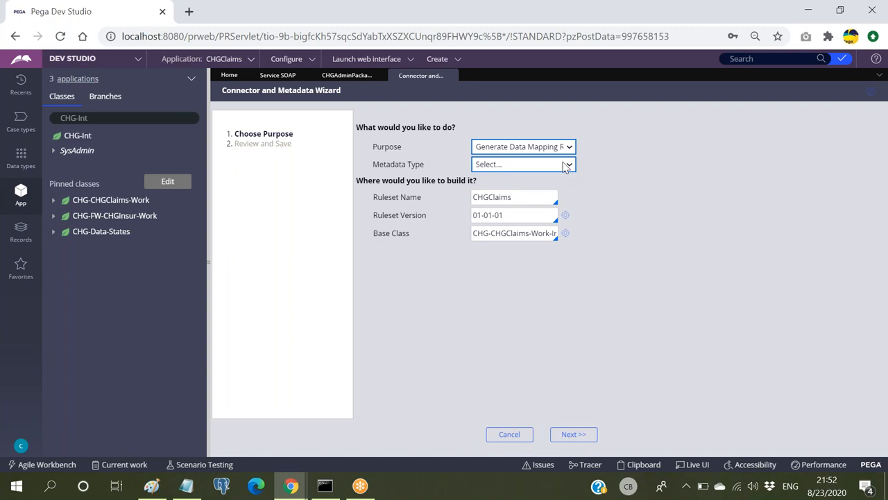
click(556, 149)
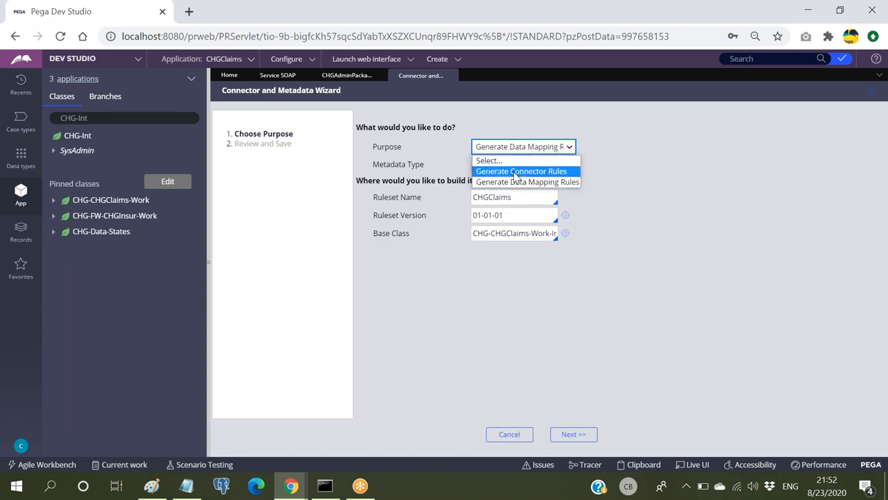
click(517, 172)
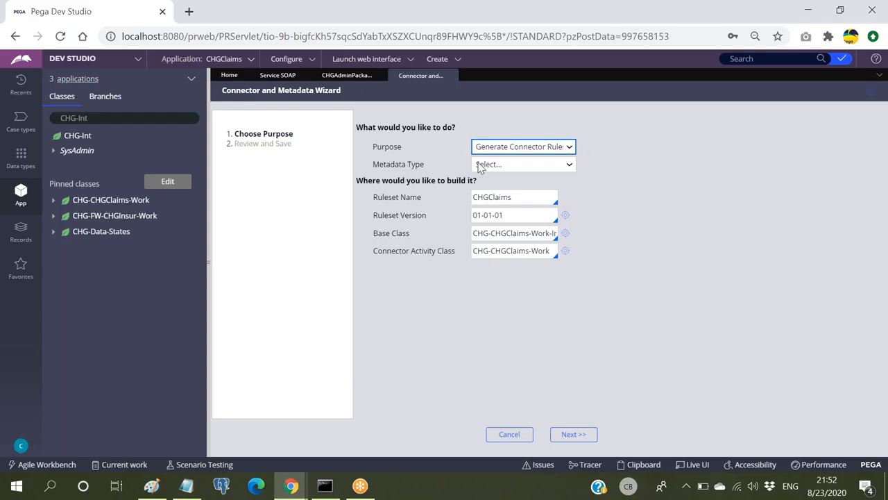
click(524, 166)
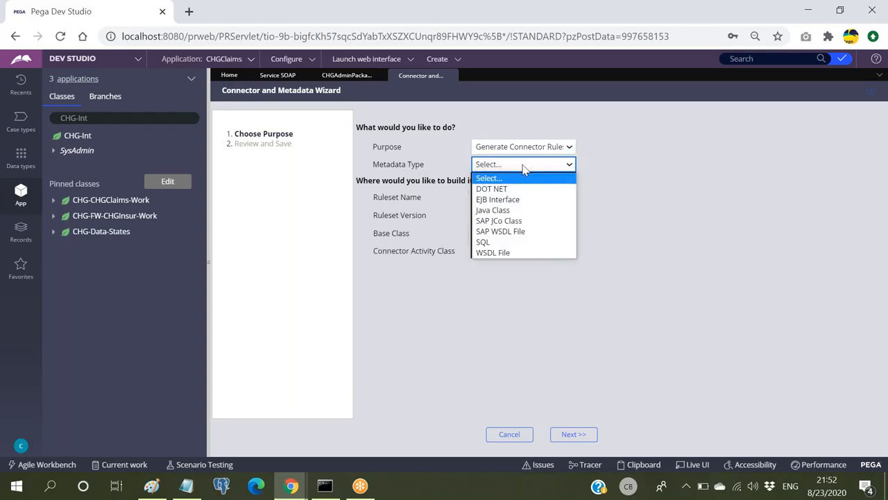
click(494, 254)
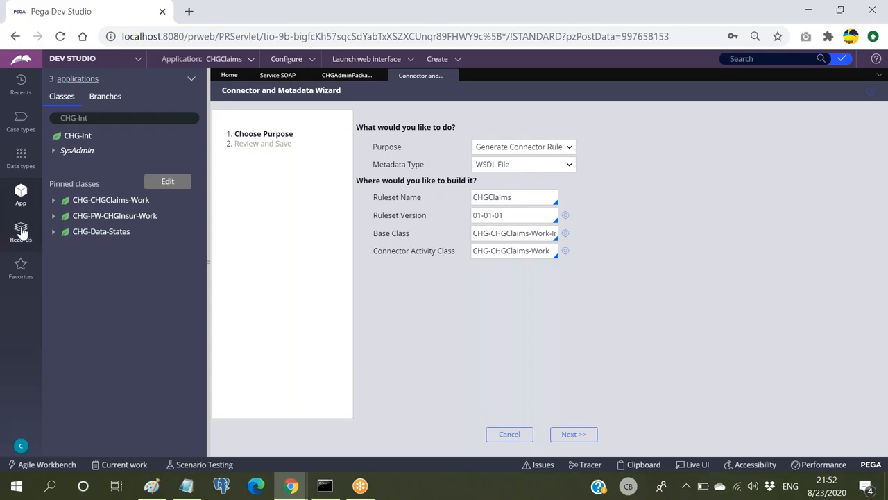
Copy the WSDL URL from the CHGAdminPackage service package's deployment results and return to the Connector and Metadata Wizard.
click(20, 231)
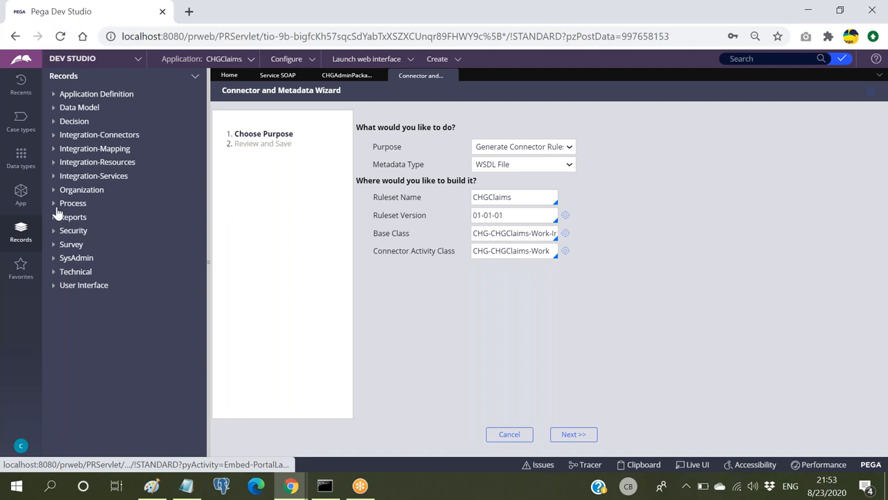
click(55, 163)
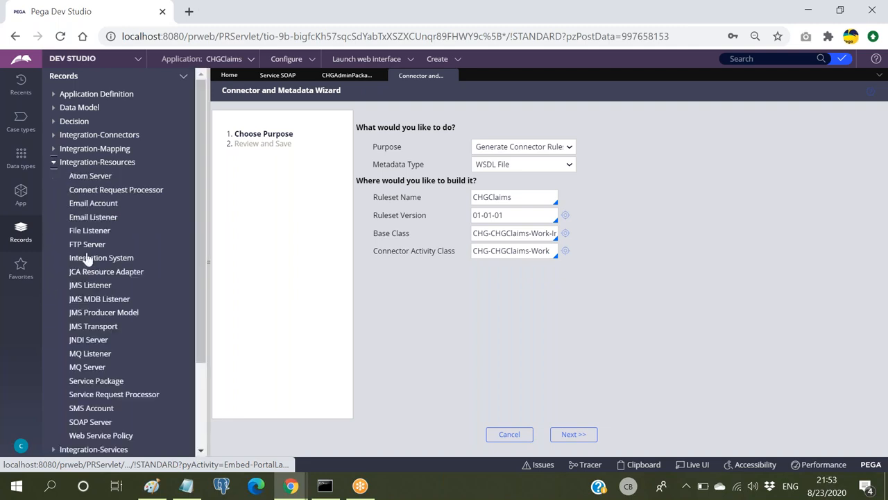
click(96, 381)
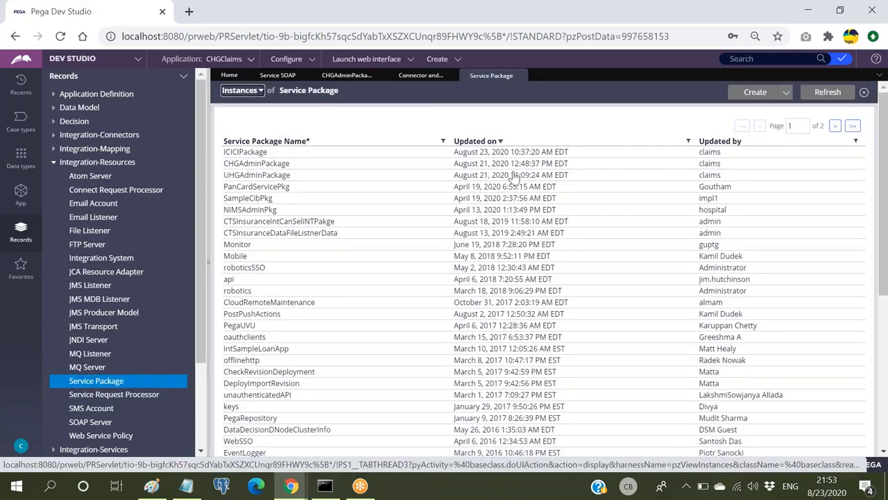
click(475, 165)
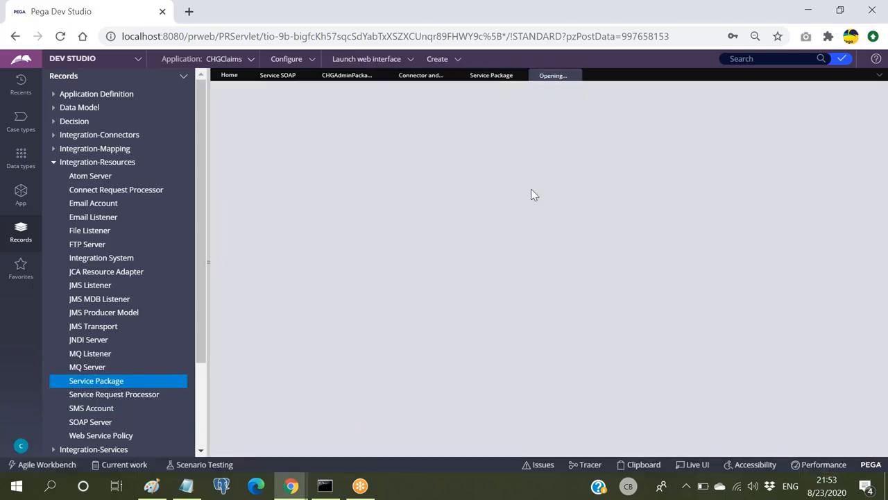
scroll(359, 277, down, 4)
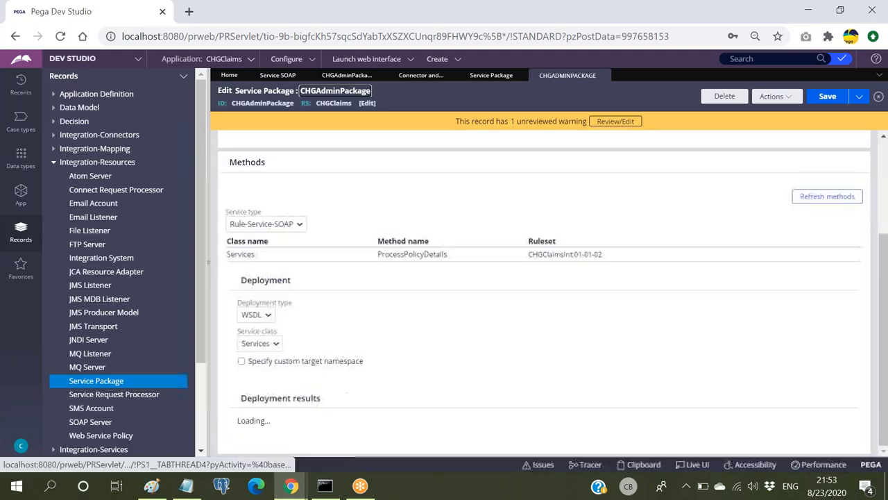
drag(518, 421, 238, 419)
key(ctrl+c)
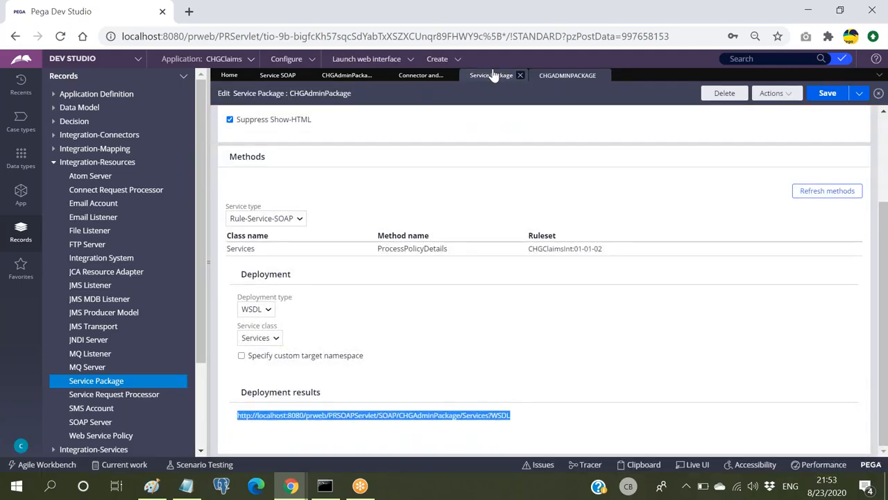
click(520, 75)
click(444, 77)
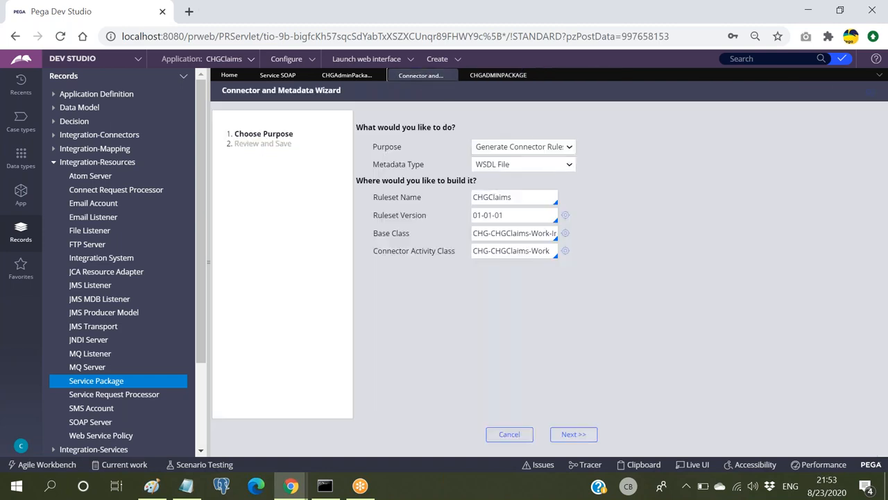
Set the connector's ruleset name to CHGInt and its ruleset version to 01-01-02.
click(529, 196)
key(BackSpace)
key(BackSpace)
key(BackSpace)
key(BackSpace)
key(BackSpace)
key(BackSpace)
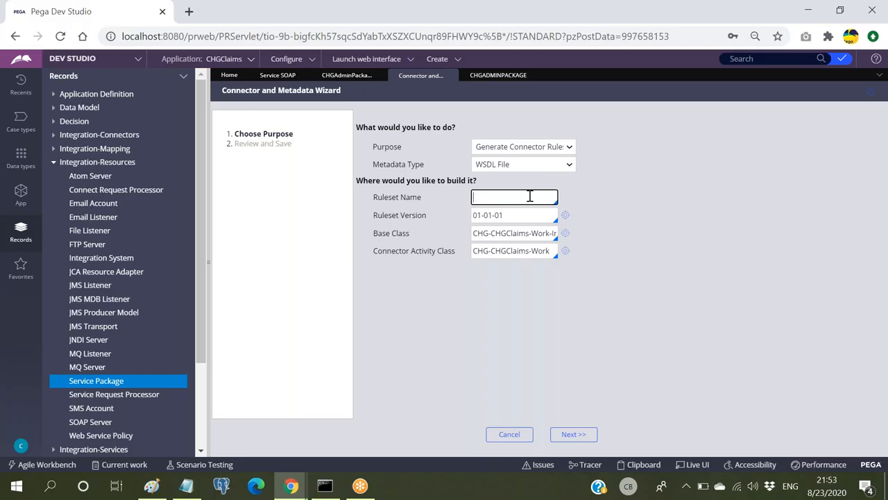
key(Down)
key(Down)
key(Down)
key(Down)
key(Down)
key(Down)
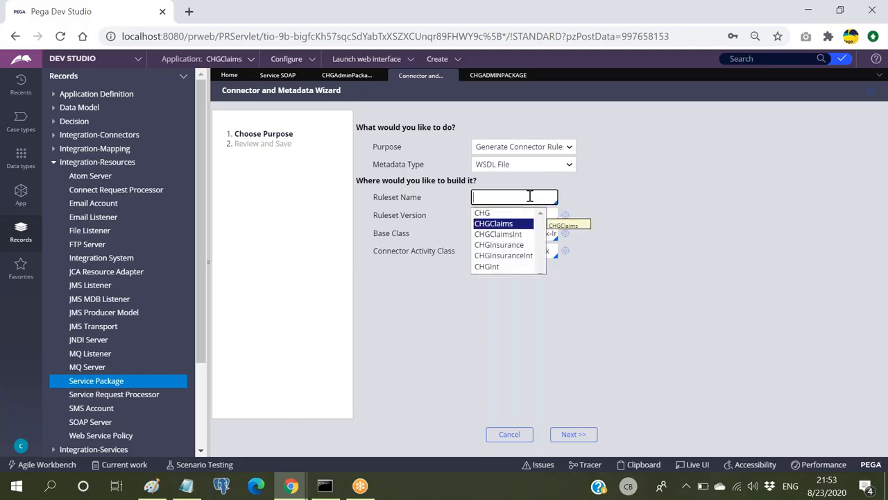
key(Return)
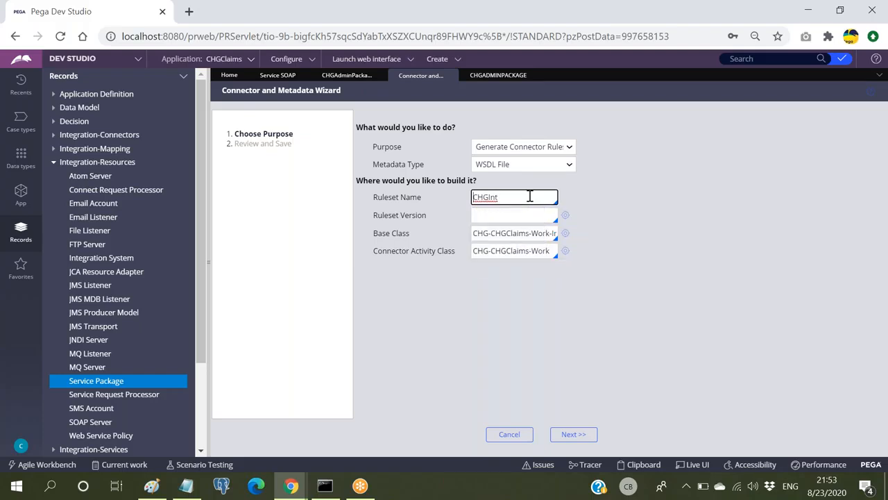
click(527, 214)
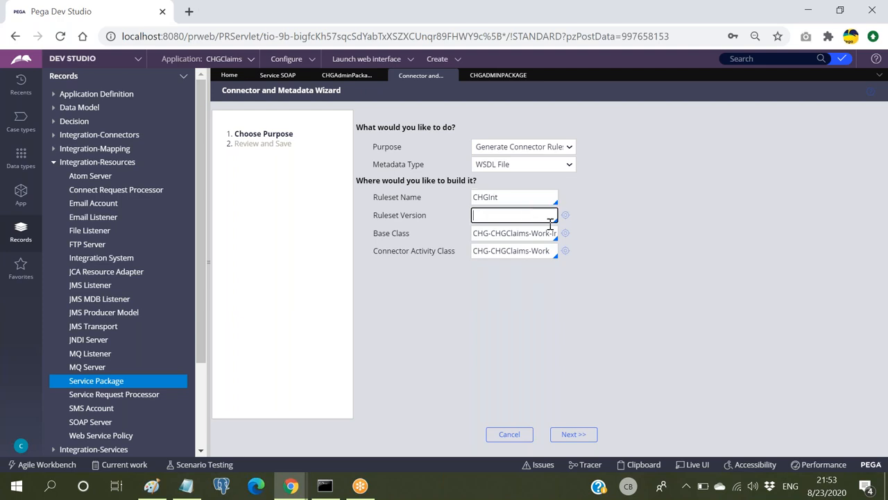
key(Down)
key(Return)
Replace the connector's base class with CHG-Int.
click(494, 232)
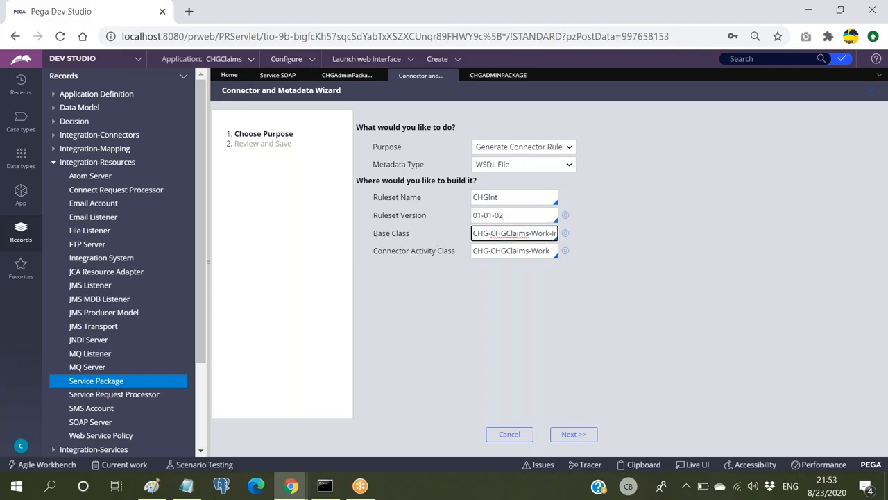
key(End)
key(Home)
key(BackSpace)
key(BackSpace)
key(BackSpace)
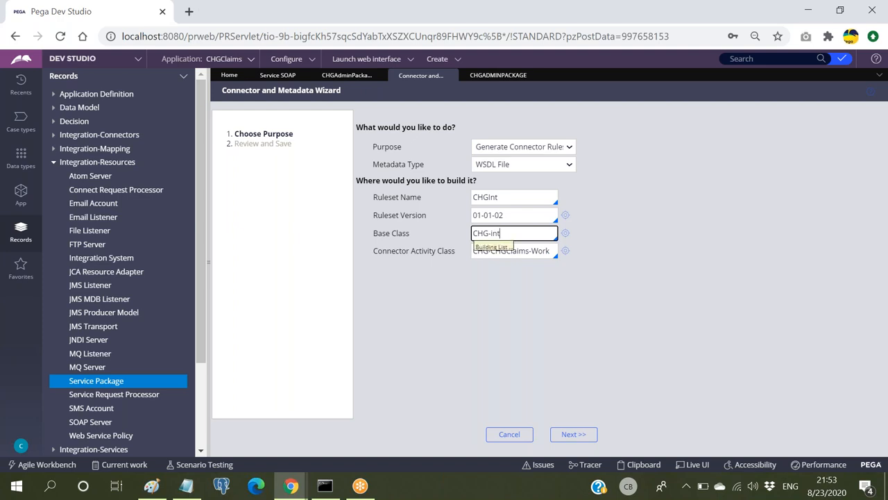
key(Return)
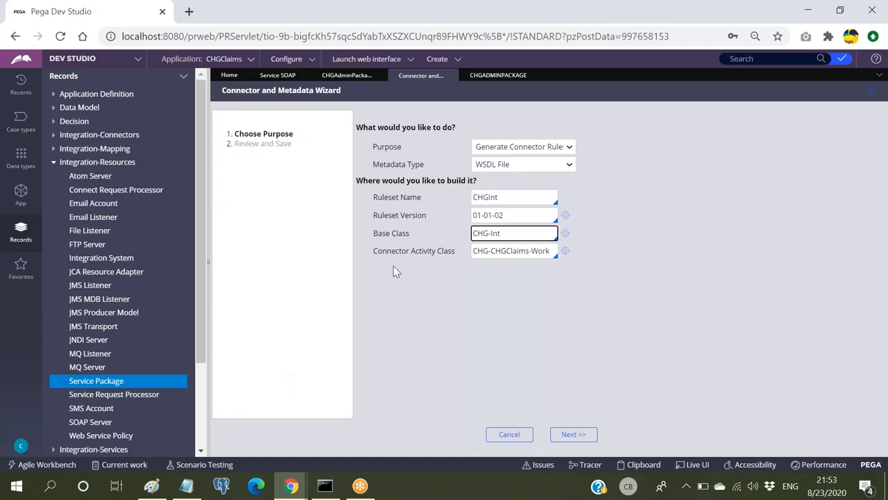
Set the connector activity class to CHG-FW-CHGInsur-Work and proceed to loading the WSDL document.
drag(375, 250, 497, 251)
click(497, 250)
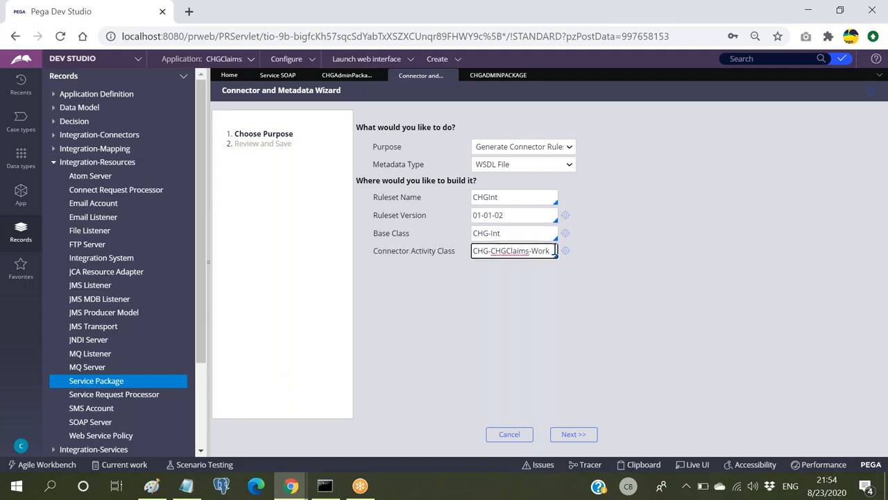
drag(554, 251, 471, 251)
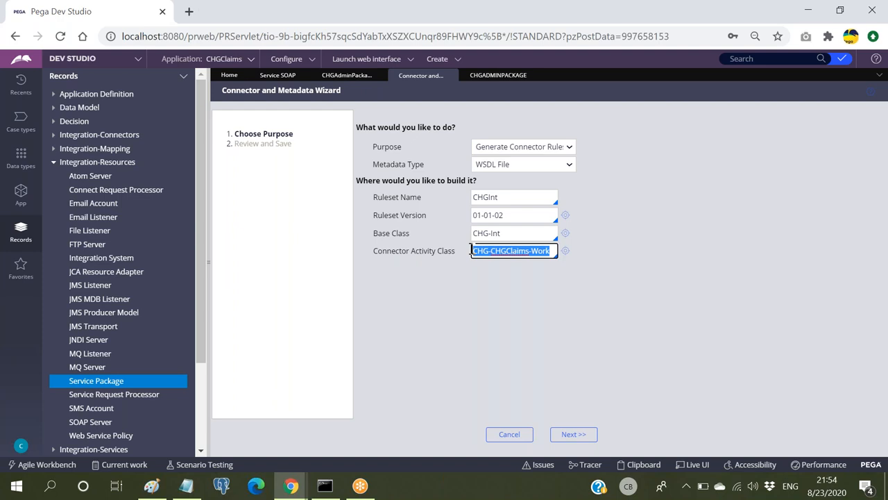
click(519, 251)
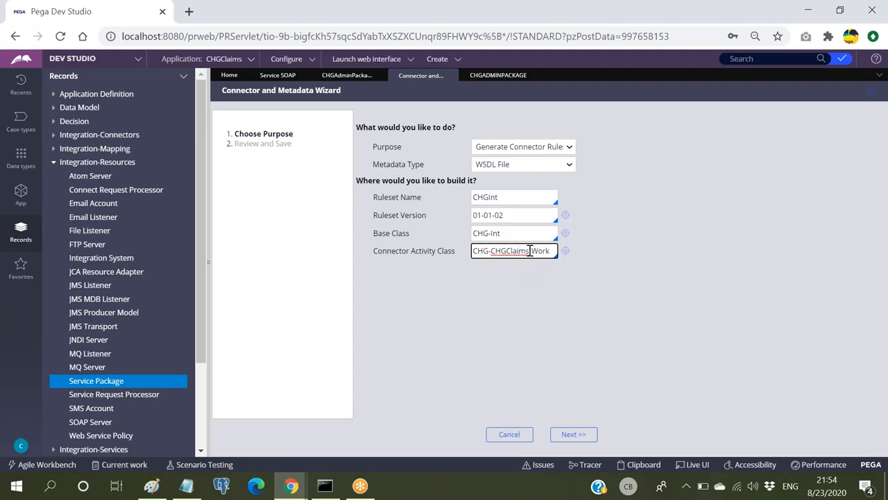
key(BackSpace)
key(BackSpace)
key(BackSpace)
key(BackSpace)
key(BackSpace)
key(BackSpace)
key(BackSpace)
key(BackSpace)
key(BackSpace)
key(BackSpace)
key(BackSpace)
key(BackSpace)
key(BackSpace)
key(BackSpace)
text(fw-)
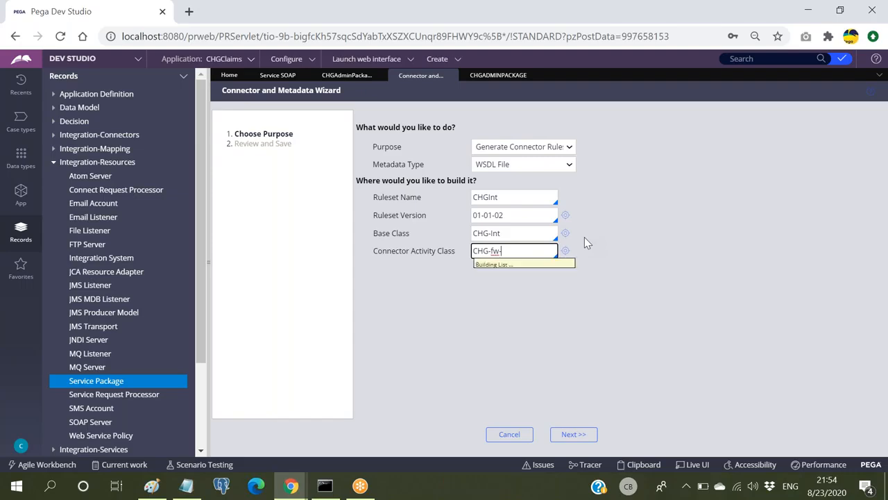
key(Down)
key(Down)
key(Down)
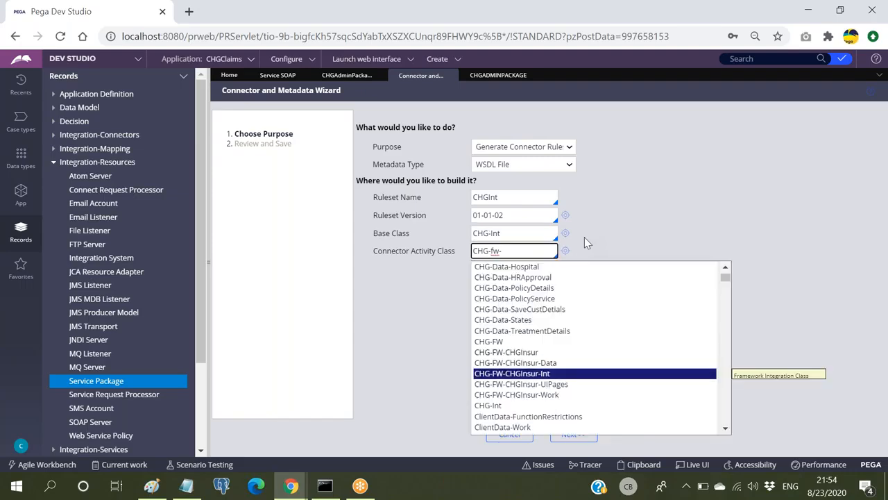
key(Return)
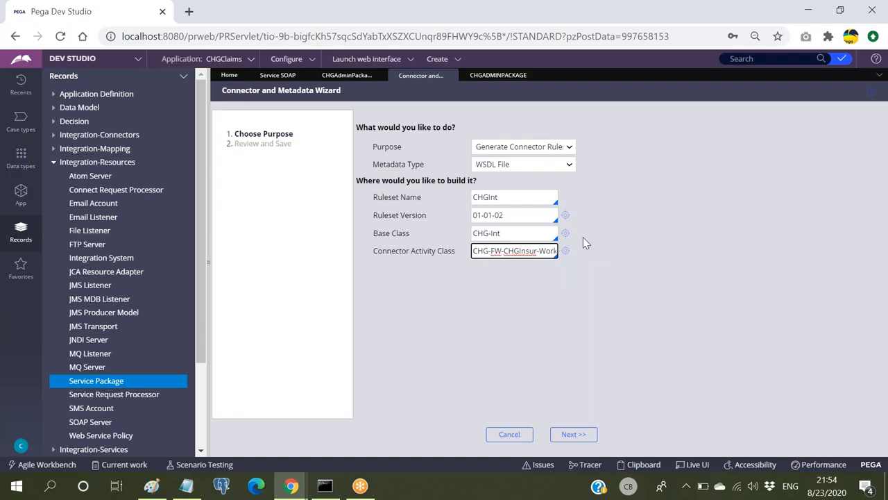
click(575, 440)
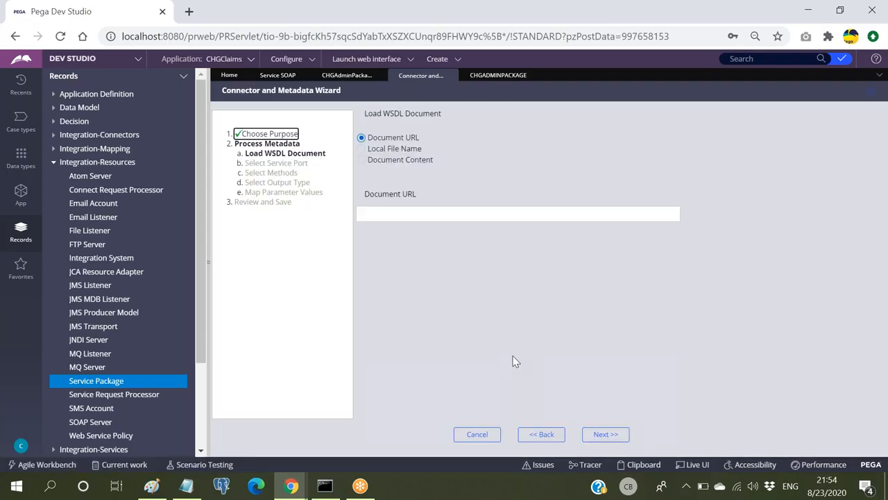
click(390, 213)
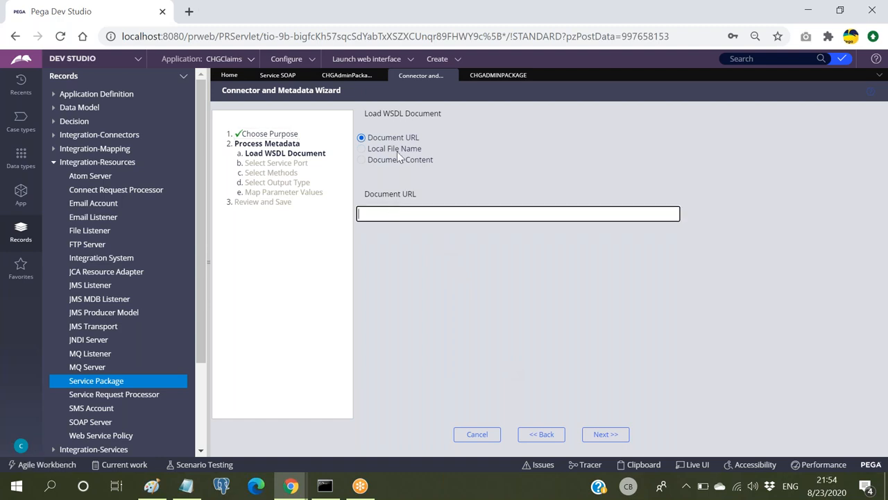
drag(374, 116, 488, 115)
click(488, 115)
click(445, 217)
key(ctrl+v)
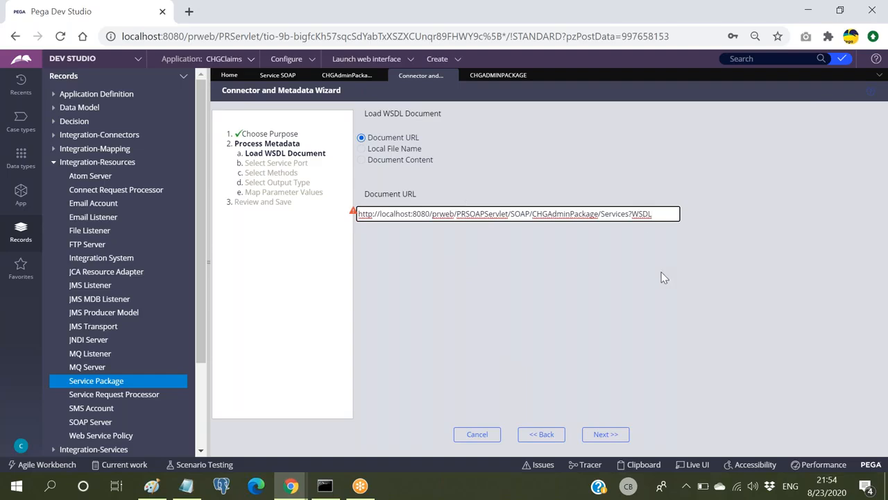
click(609, 440)
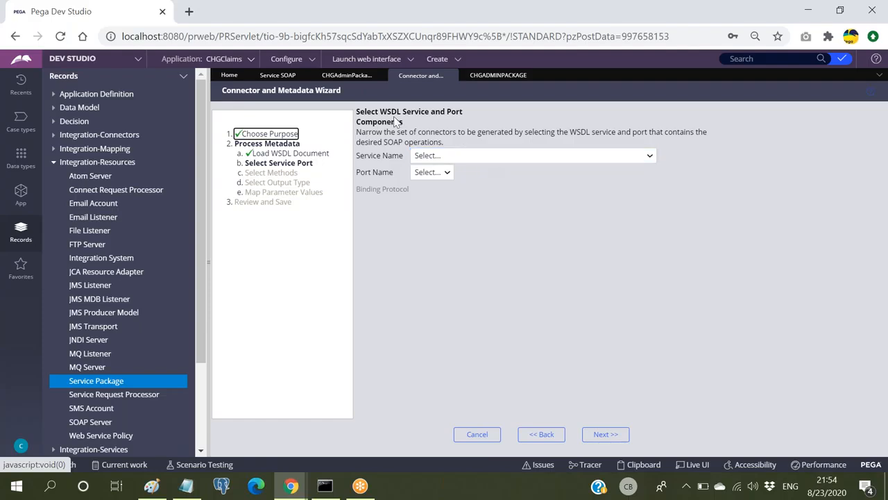
Select the CHGAdminPackage ServicesService service and the ServicesPortSOAP12 port, and proceed to the method selection.
click(505, 159)
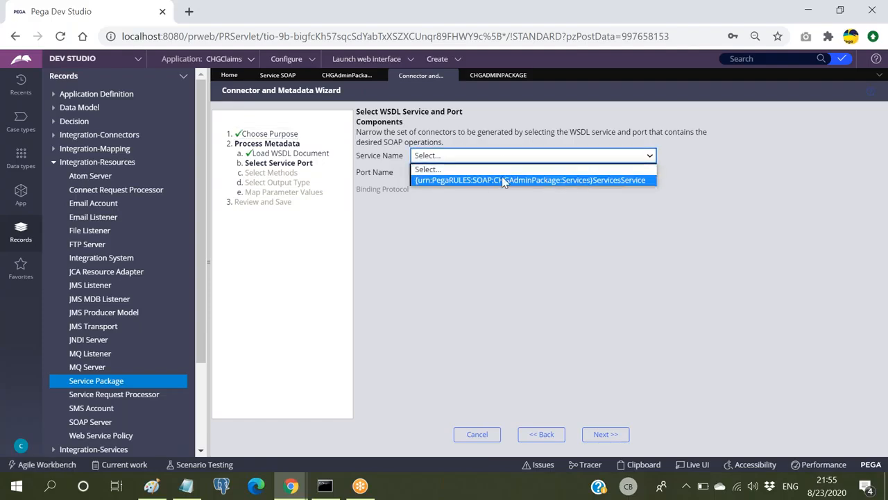
click(598, 181)
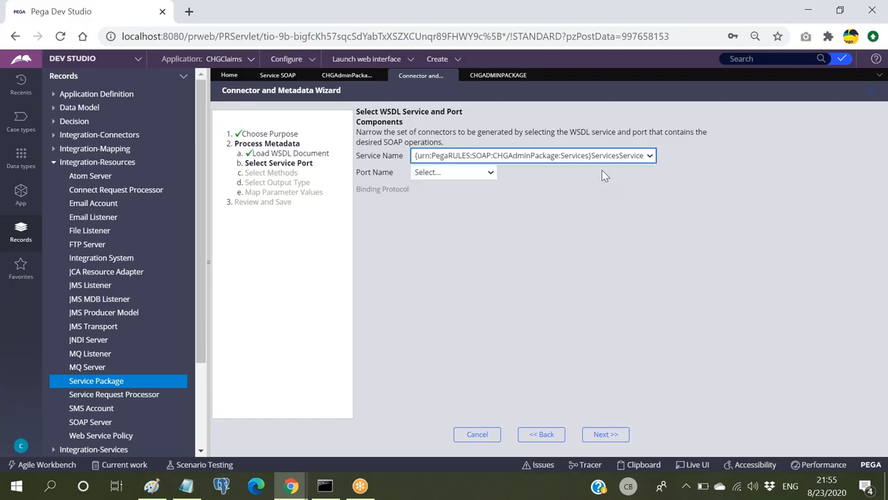
click(460, 175)
click(482, 207)
click(466, 174)
click(461, 207)
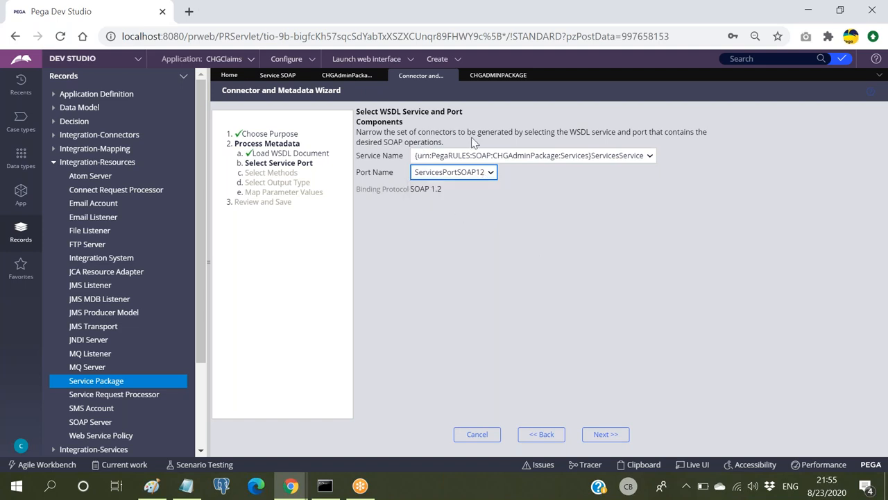
click(601, 434)
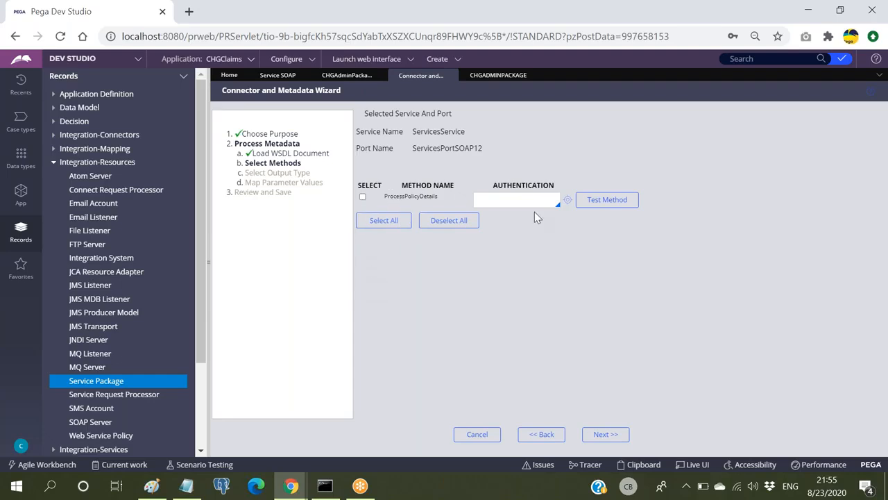
click(510, 201)
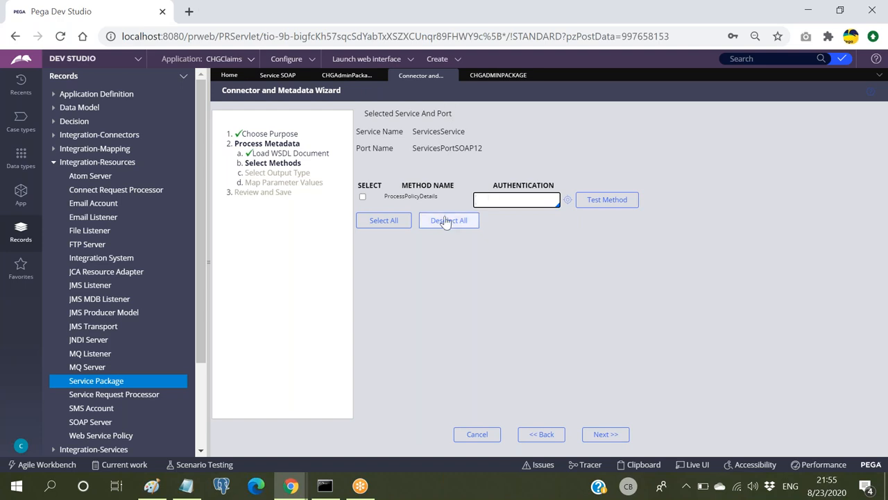
double_click(410, 195)
click(424, 195)
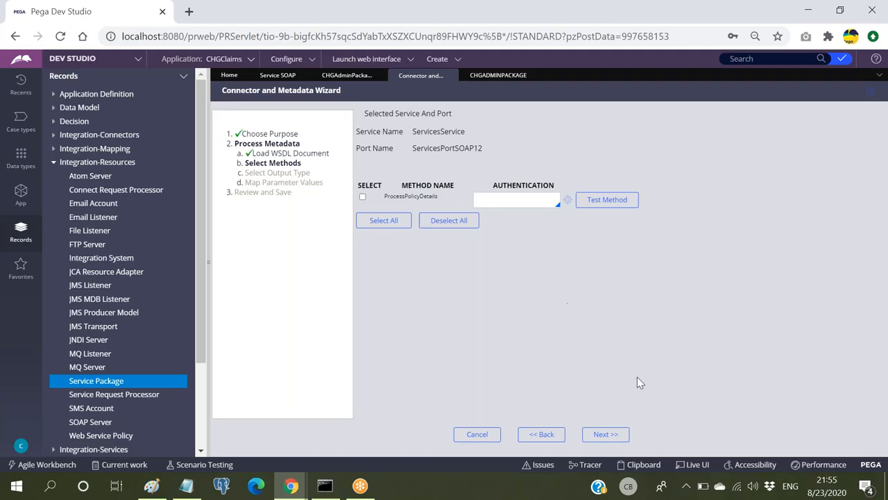
double_click(410, 196)
click(443, 197)
double_click(422, 197)
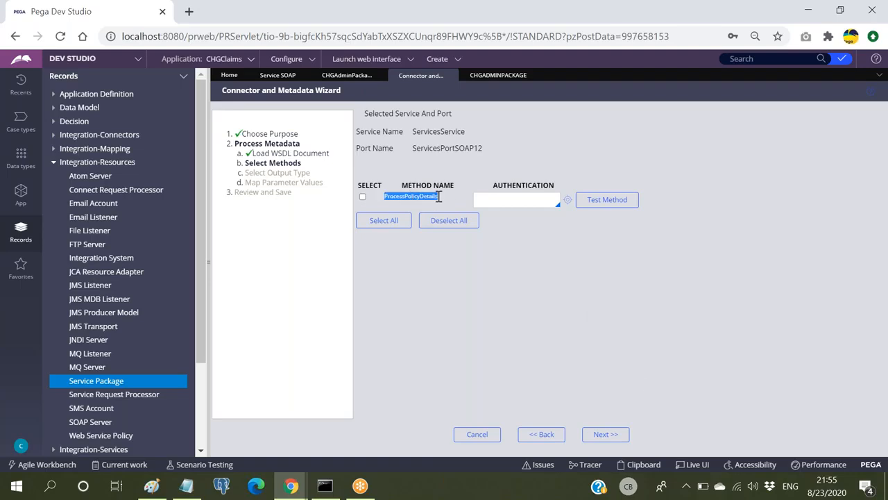
click(439, 197)
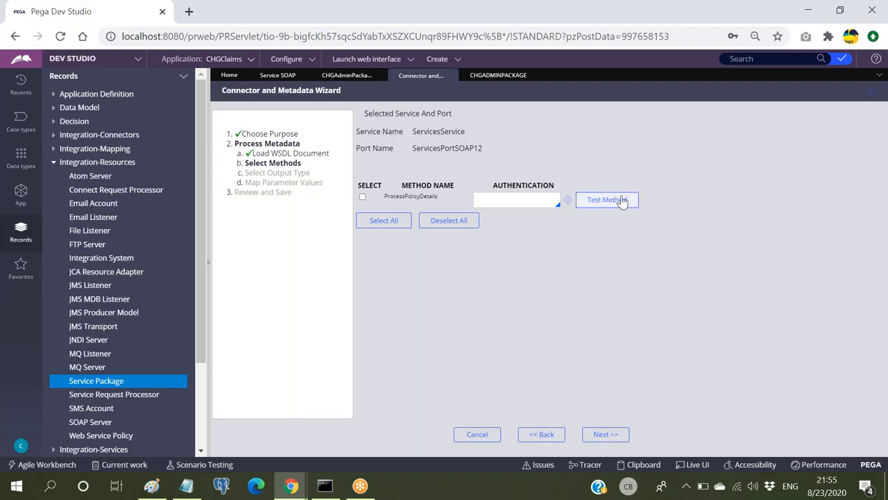
Open the test for the ProcessPolicyDetails method and set PolicyNum to PN001 in the SOAP request envelope.
click(600, 200)
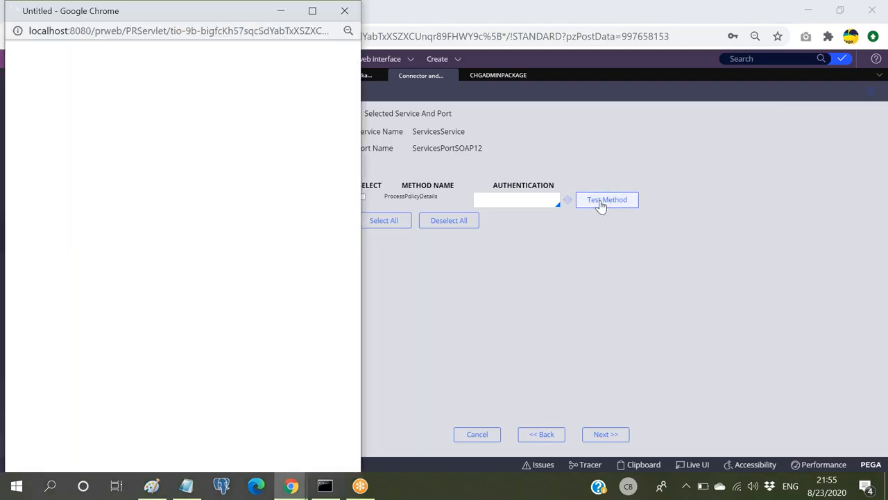
scroll(146, 179, down, 1)
scroll(146, 179, down, 2)
click(115, 176)
key(BackSpace)
key(BackSpace)
key(BackSpace)
key(BackSpace)
key(BackSpace)
key(BackSpace)
key(BackSpace)
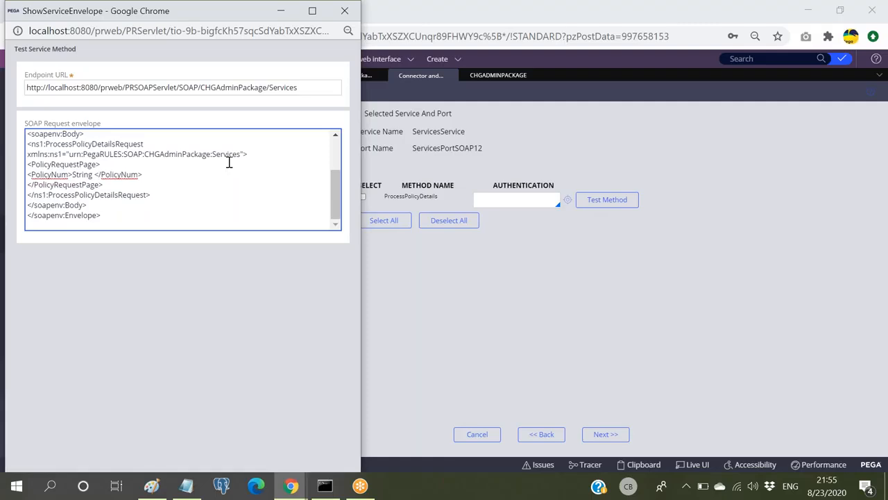
key(BackSpace)
key(BackSpace)
key(BackSpace)
key(BackSpace)
key(BackSpace)
text(PN001)
Execute the test request in the maximized window, examine the policy details in the SOAP response envelope, and close the test.
click(319, 13)
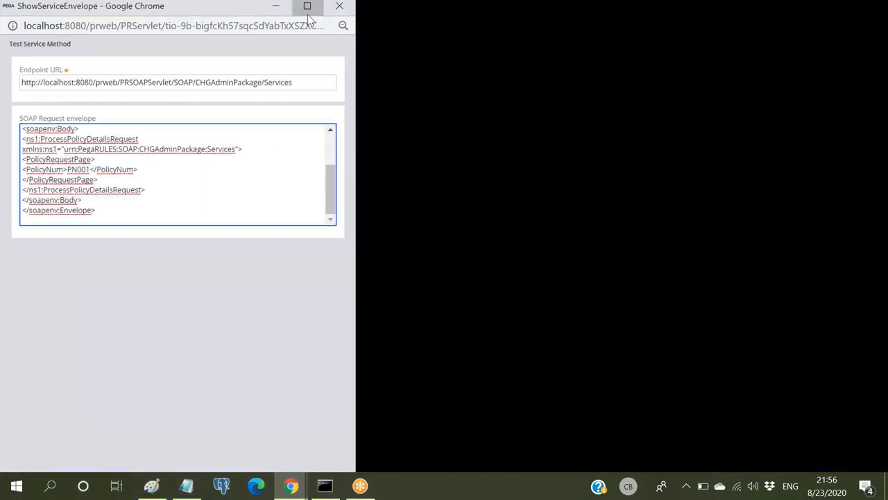
click(442, 458)
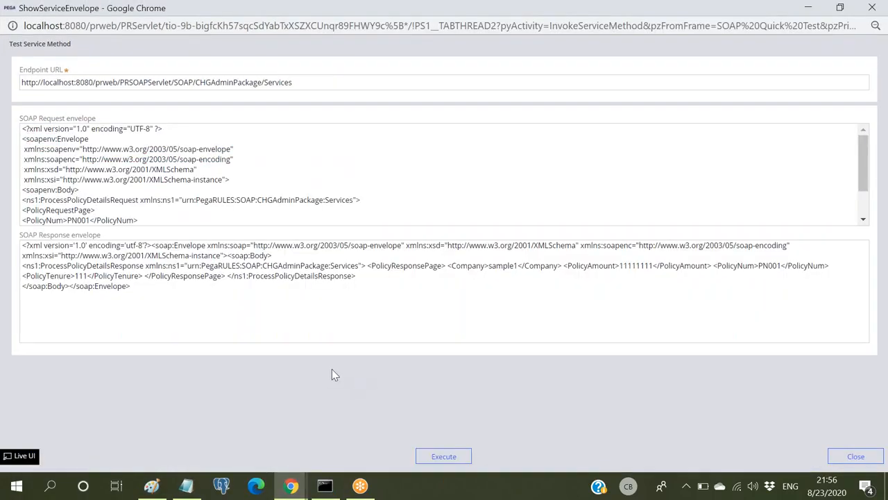
double_click(470, 267)
click(506, 264)
drag(605, 266, 798, 282)
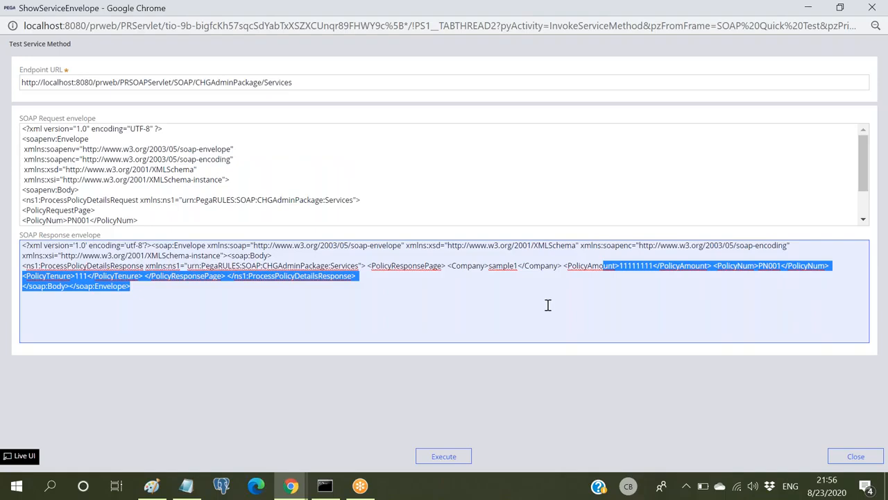
click(292, 307)
drag(133, 287, 22, 266)
click(304, 330)
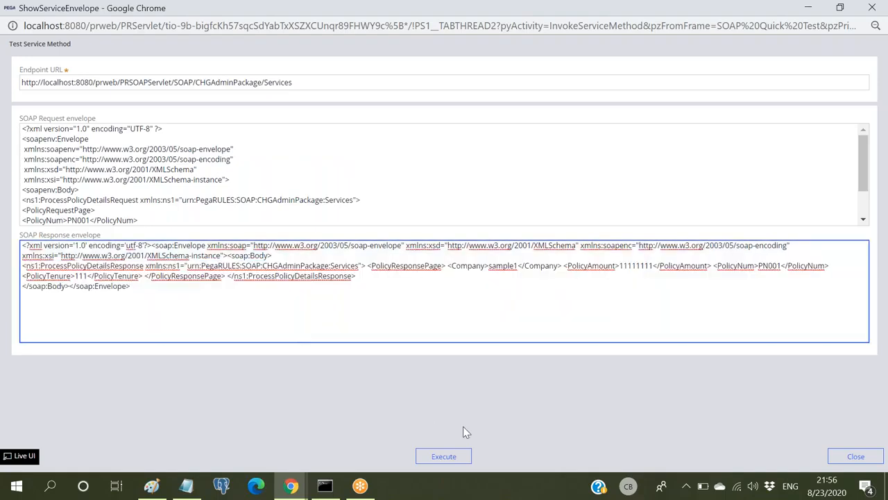
click(872, 7)
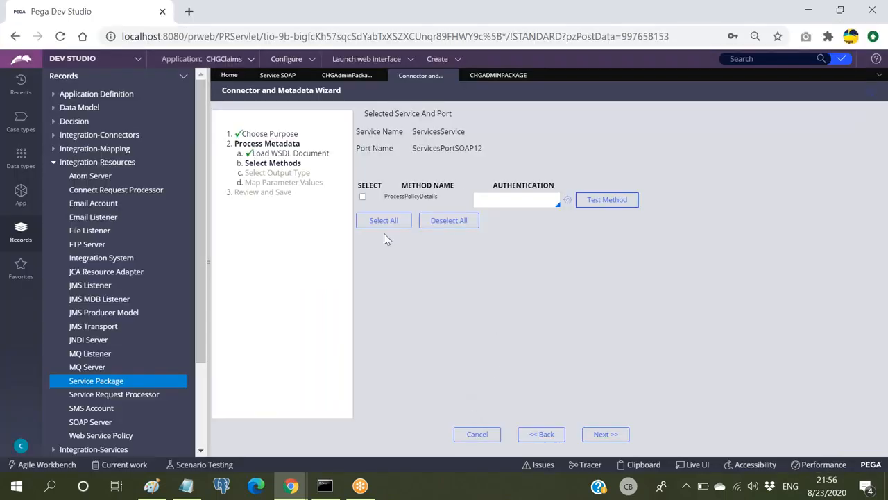
Include the ProcessPolicyDetails method in the connector and accept the Generate Data Class output type and the parameter mapping.
click(363, 196)
click(606, 434)
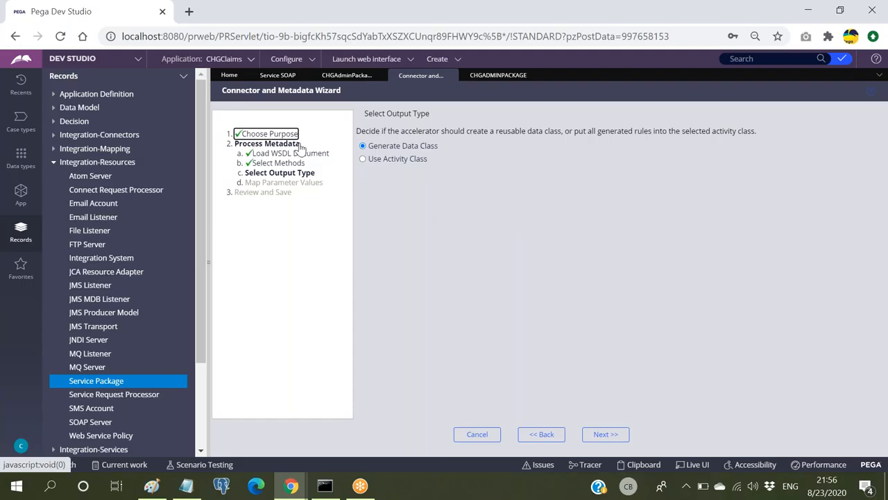
click(605, 434)
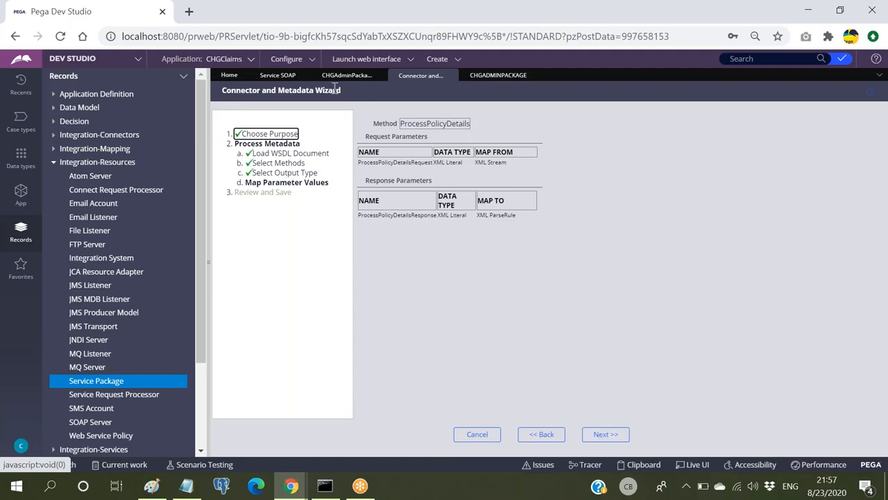
click(614, 435)
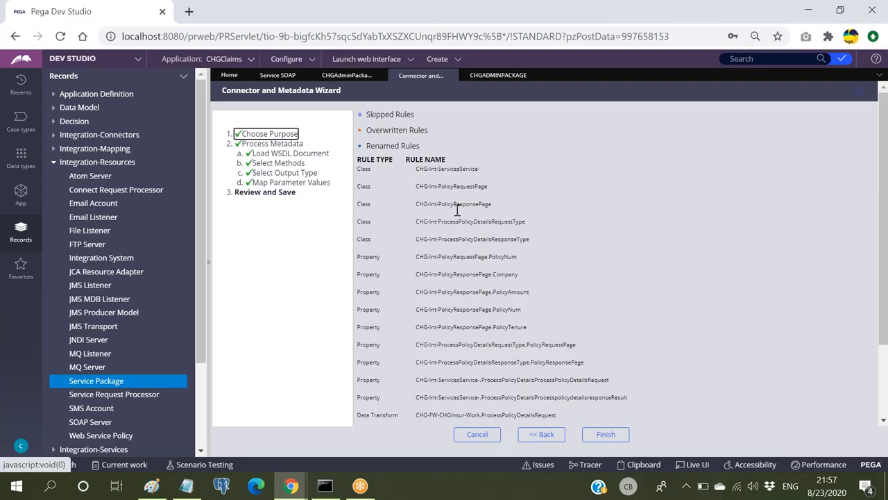
Review the rules listed for creation, including the ProcessPolicyDetails activity, and finish the wizard to generate them.
scroll(365, 260, down, 1)
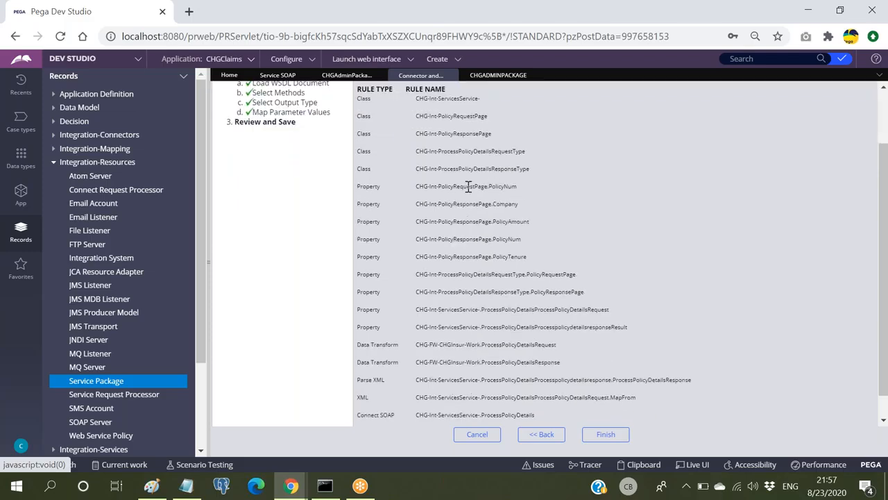
scroll(469, 201, down, 1)
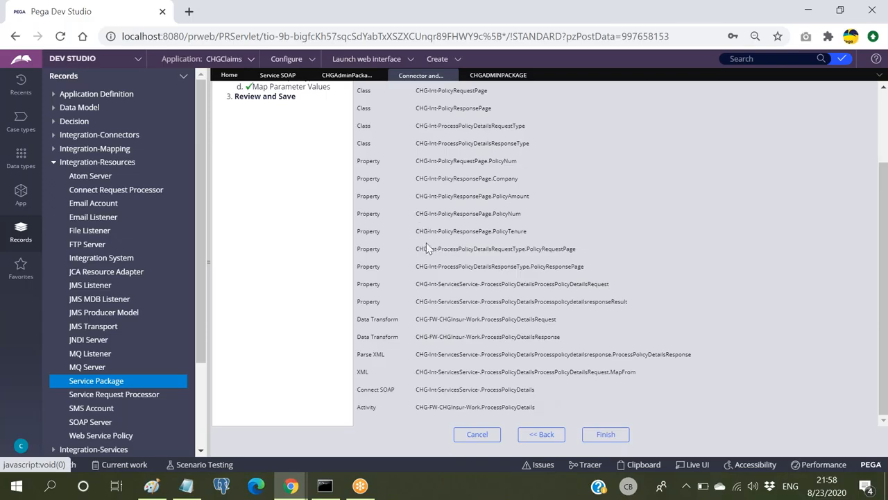
drag(357, 405, 537, 400)
click(606, 434)
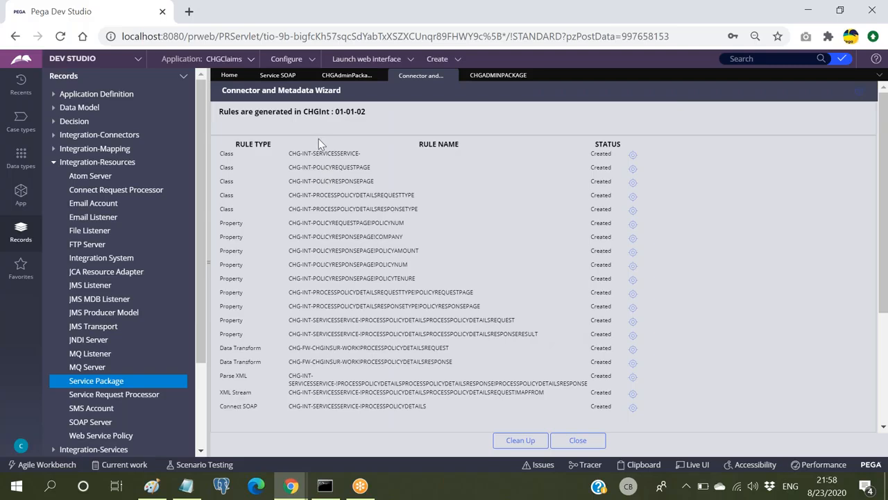
Check the generated rules, activities and summary information, and close the Connector and Metadata Wizard.
scroll(416, 263, down, 3)
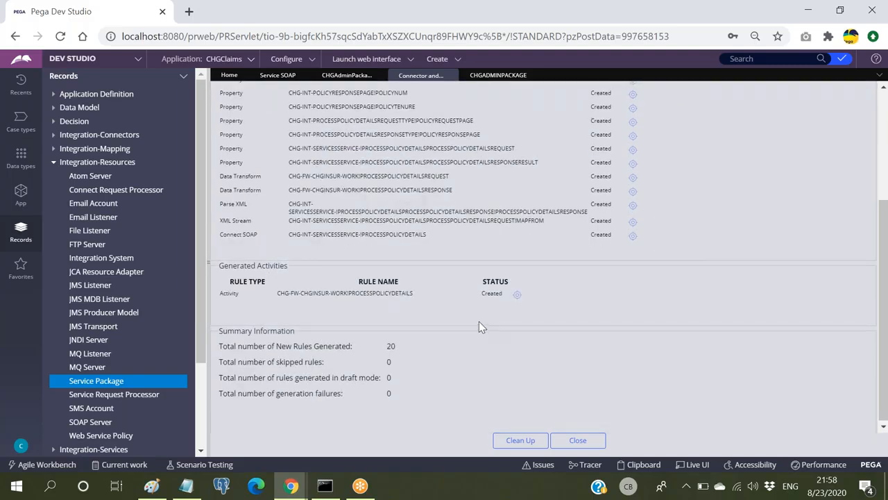
scroll(478, 321, up, 3)
click(578, 440)
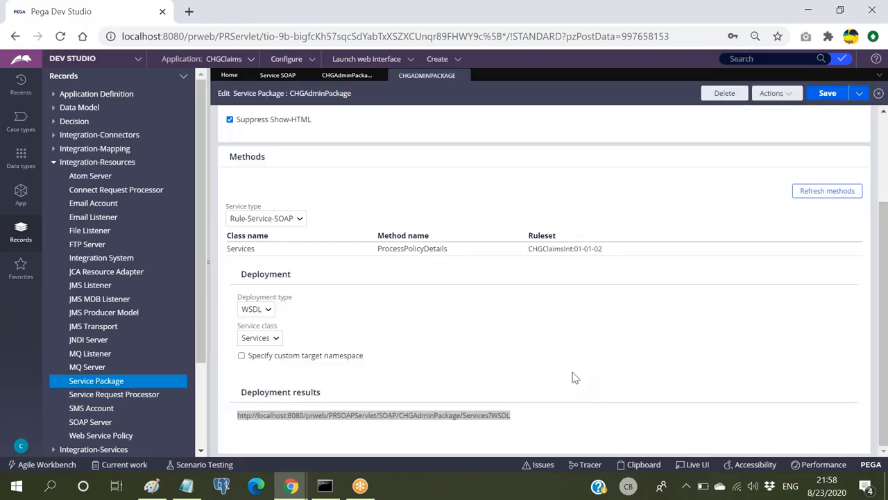
Show the application's classes, refresh the CHG-Int class tree, and widen the explorer to fit the class names.
scroll(603, 228, up, 3)
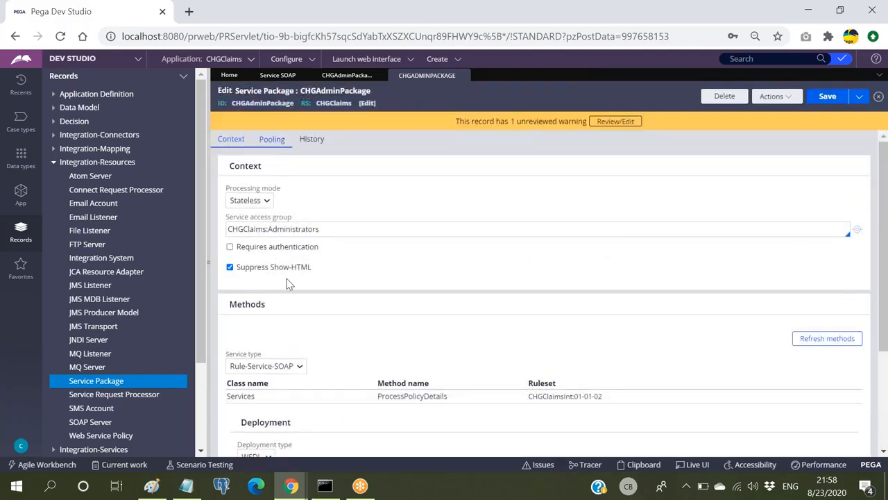
click(53, 162)
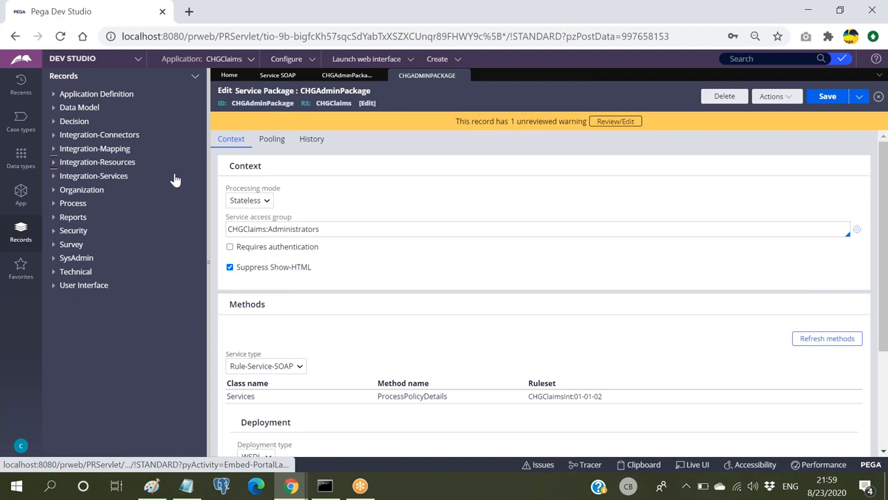
click(21, 196)
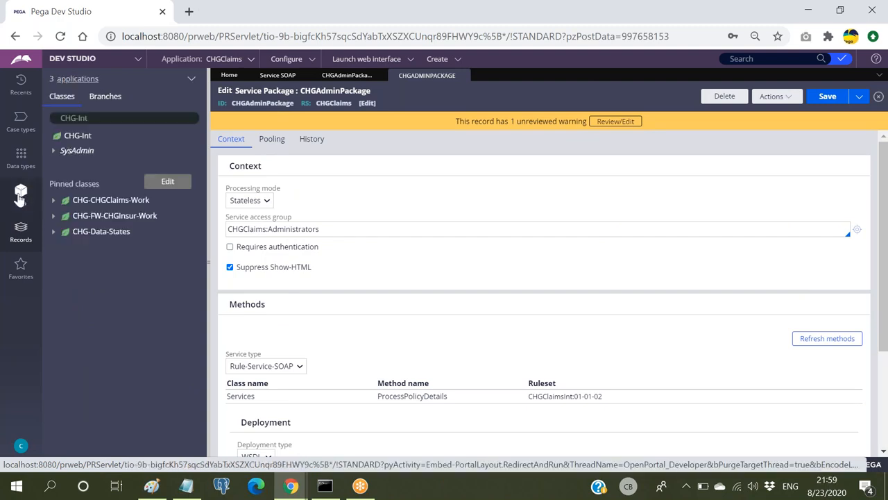
click(123, 116)
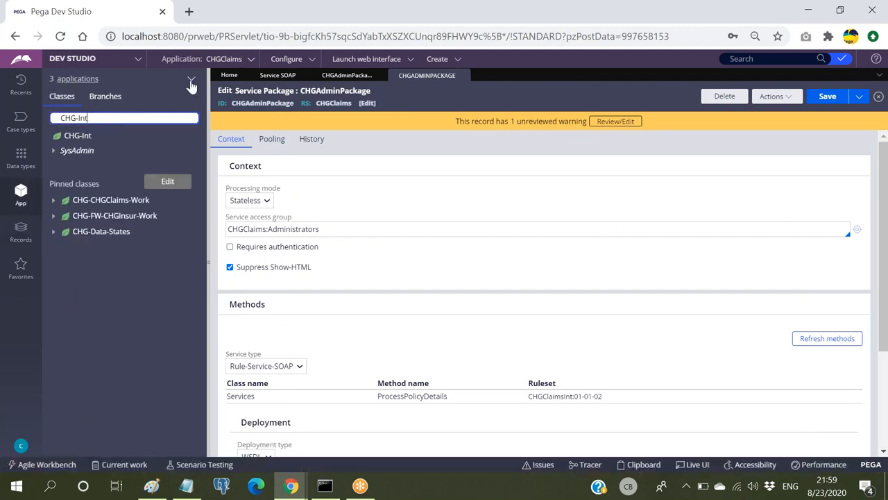
click(191, 82)
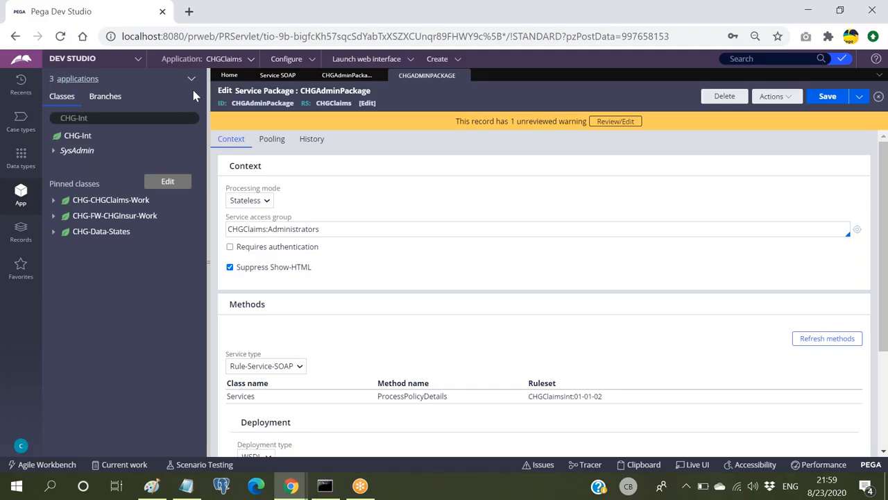
click(192, 79)
click(208, 93)
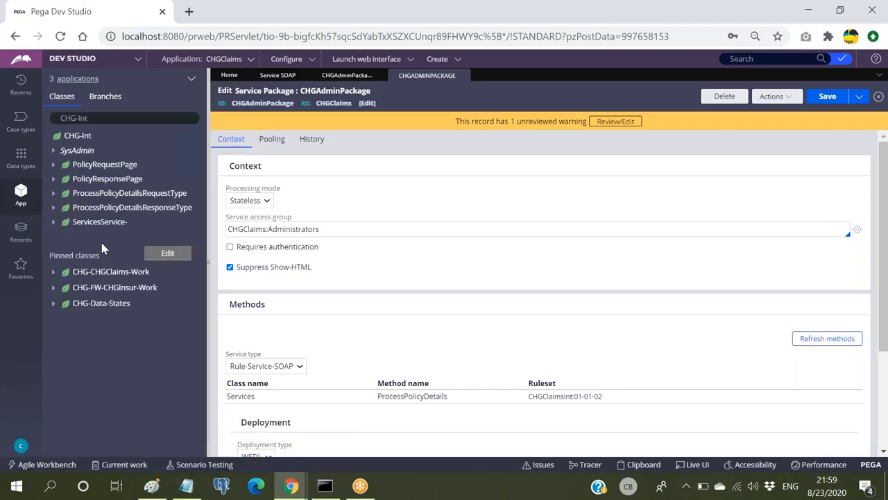
drag(208, 148, 246, 150)
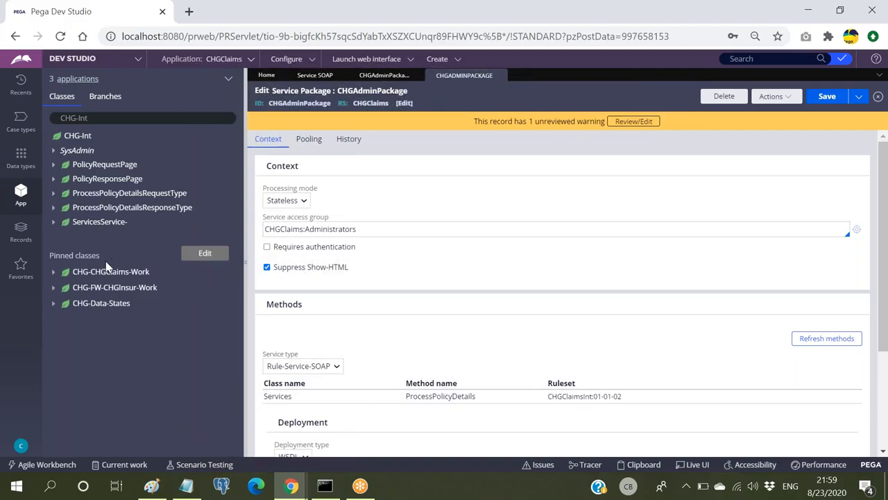
Examine the properties in the PolicyRequestPage class's data model, collapse that class, and expand the ServicesService- class.
click(52, 166)
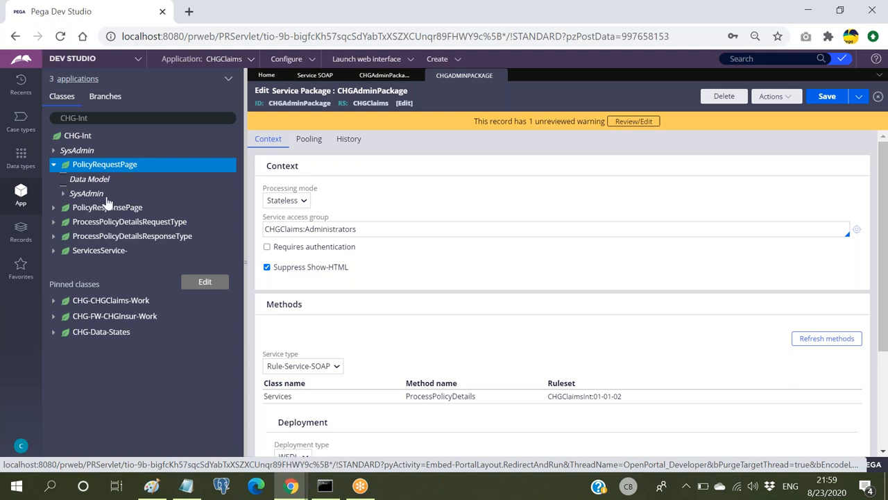
click(83, 180)
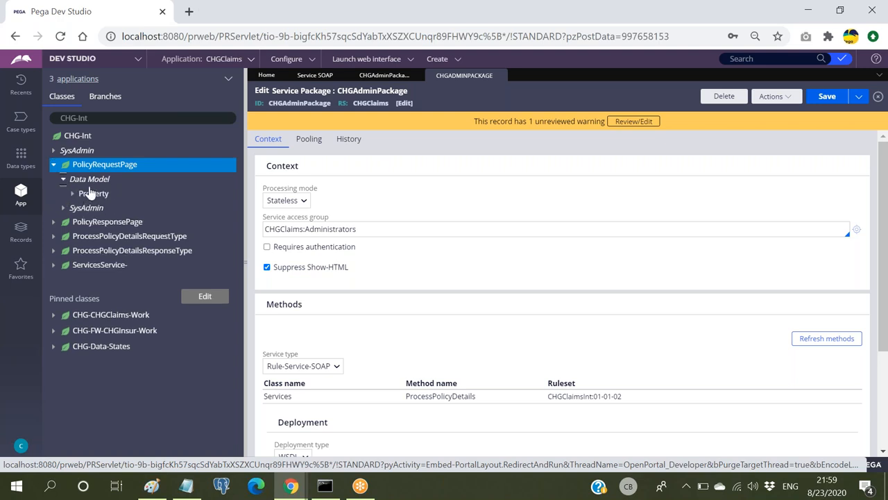
click(73, 194)
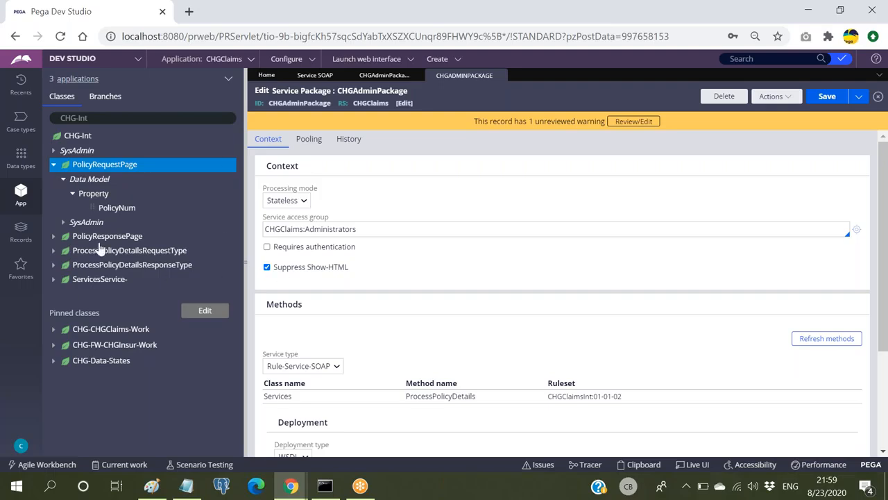
click(54, 165)
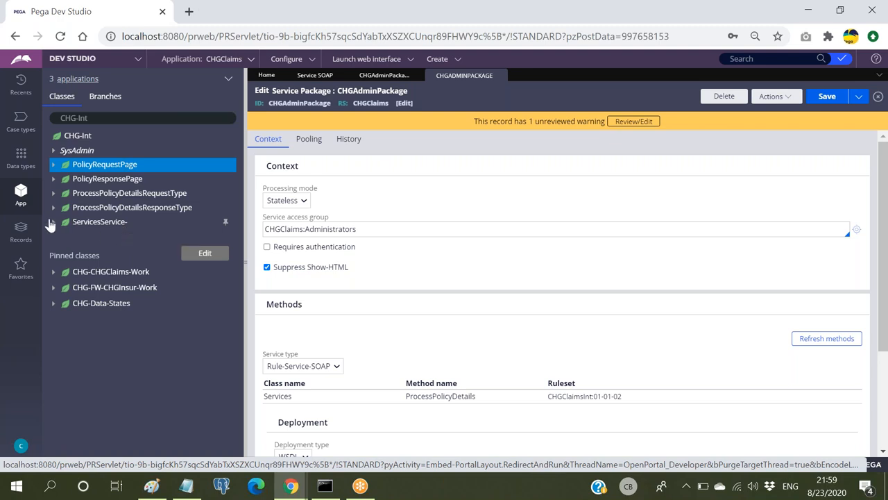
click(54, 222)
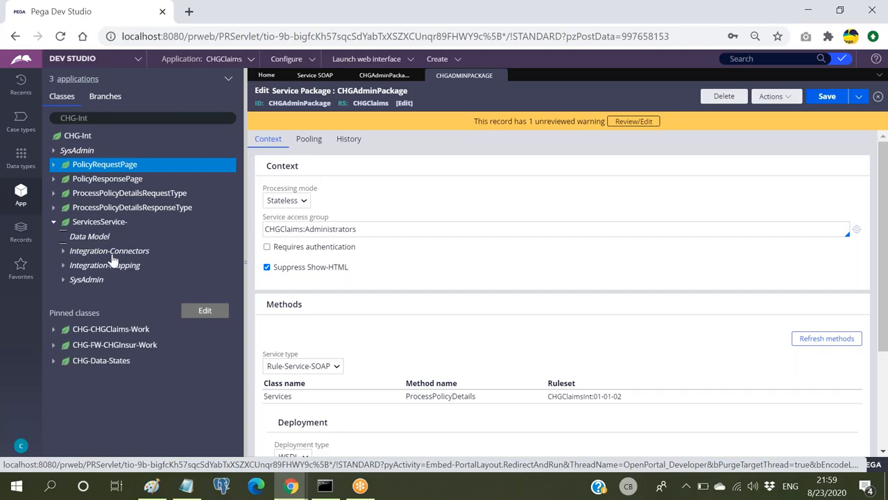
Examine the request and response properties in the ServicesService- class's data model, widening the explorer for the names, and collapse the data model.
click(72, 251)
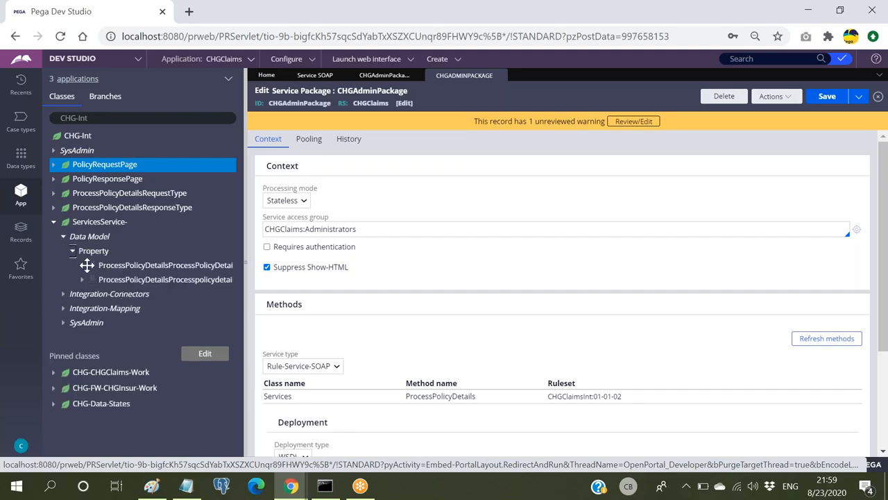
click(82, 265)
drag(246, 220, 339, 215)
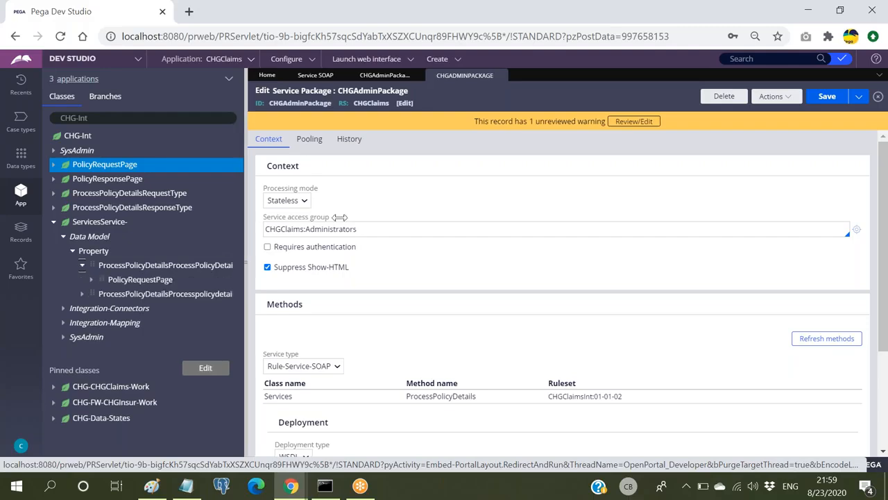
click(92, 280)
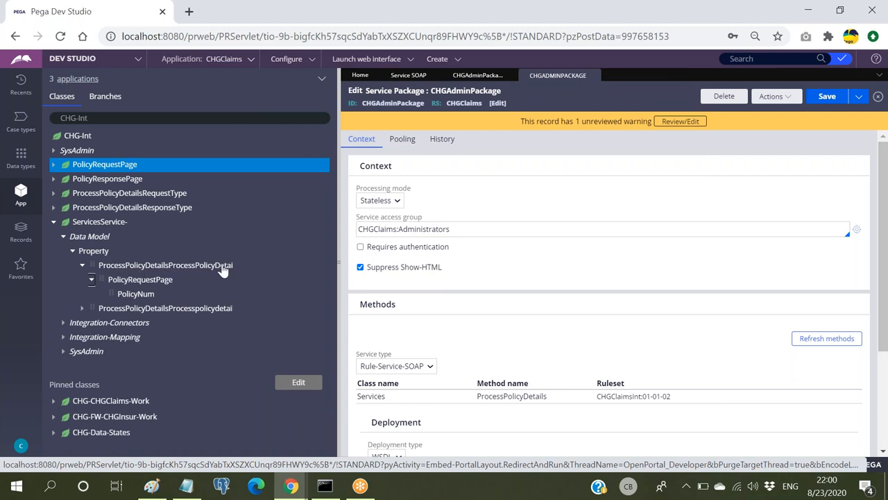
click(82, 309)
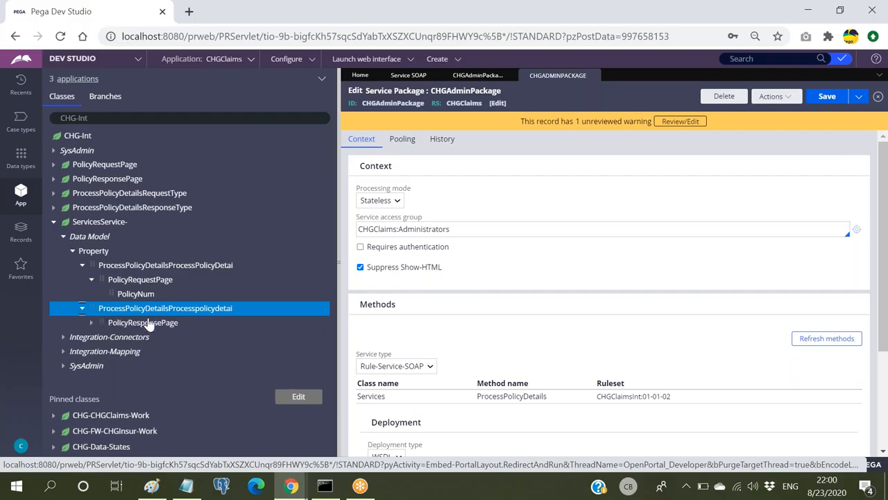
click(91, 322)
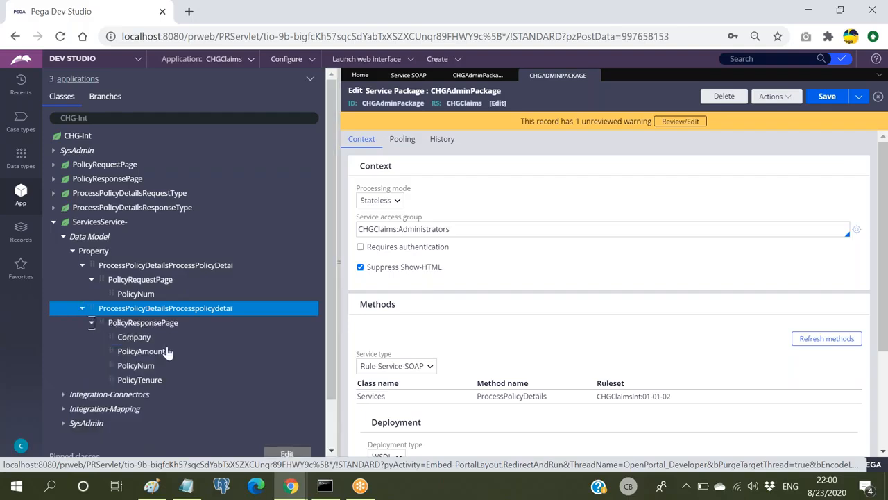
click(63, 236)
Expand the ServicesService- integration connectors and mapping rules, open the ProcessPolicyDetails Connect SOAP rule, and narrow the explorer.
click(90, 254)
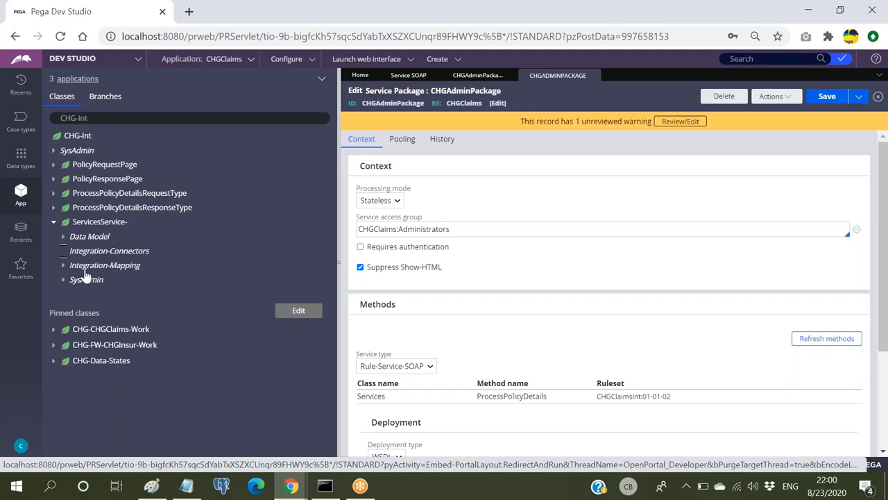
click(72, 265)
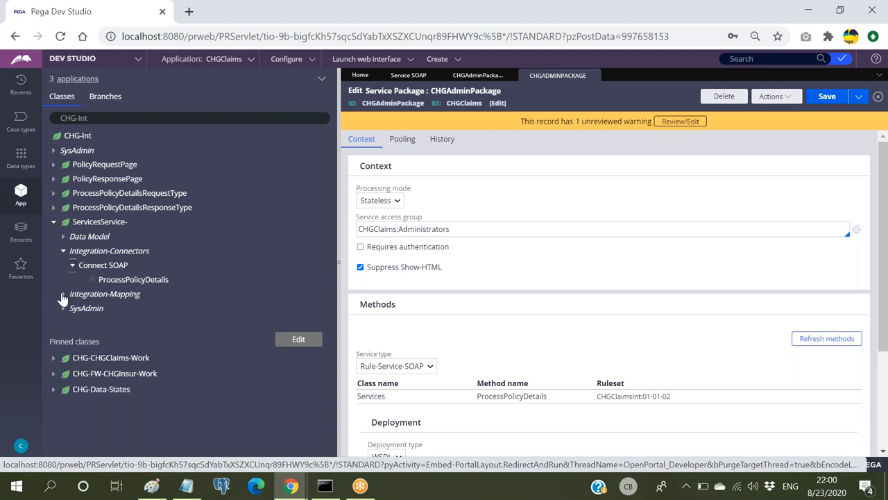
click(62, 295)
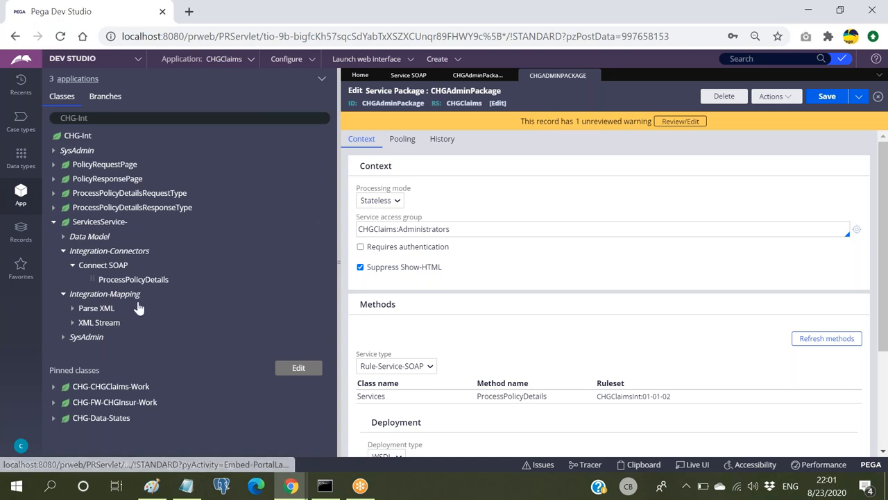
click(125, 282)
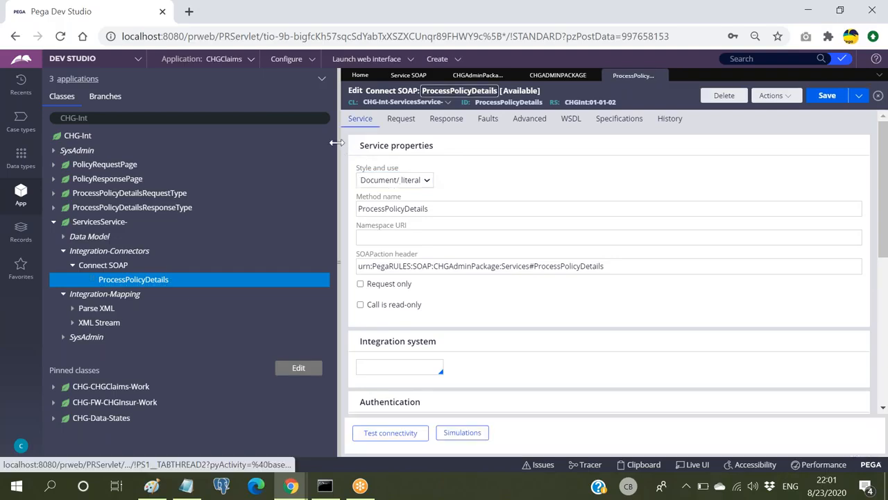
drag(340, 140, 259, 141)
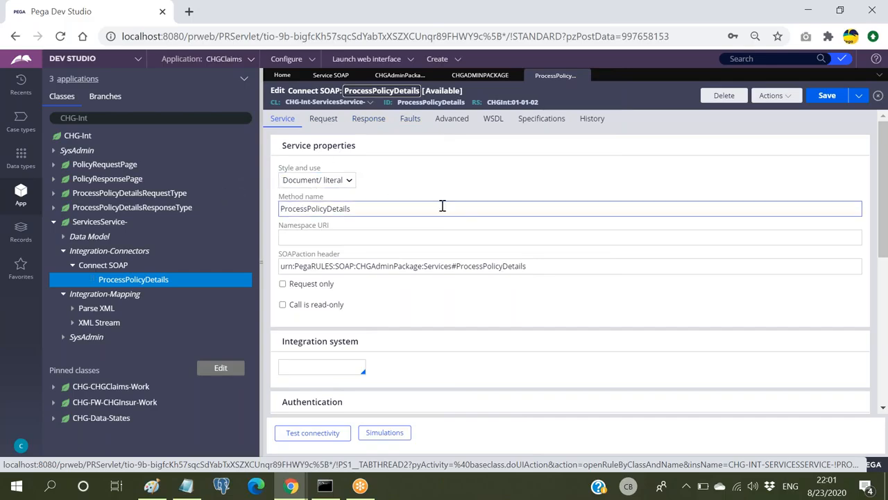
Review the SOAP connector's service properties, endpoint URL, and request and response parameter mappings, and return to its service settings.
scroll(442, 206, down, 6)
scroll(442, 206, up, 5)
scroll(444, 212, down, 3)
click(570, 312)
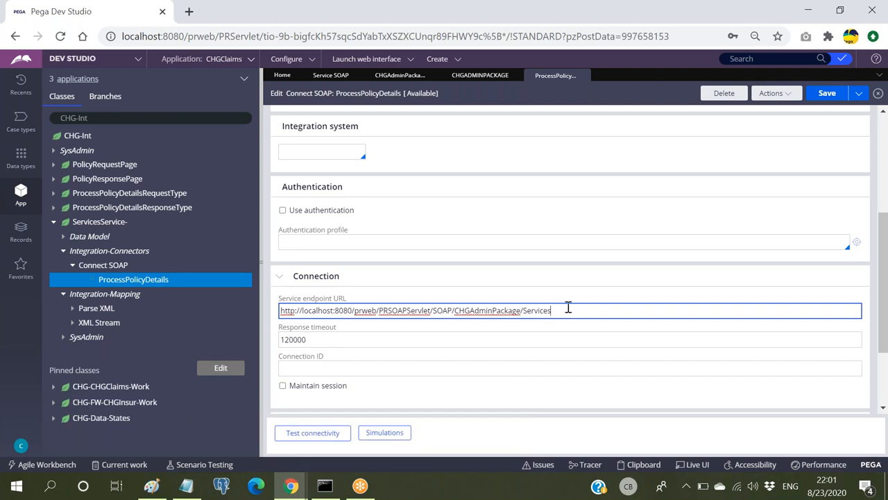
scroll(410, 164, up, 4)
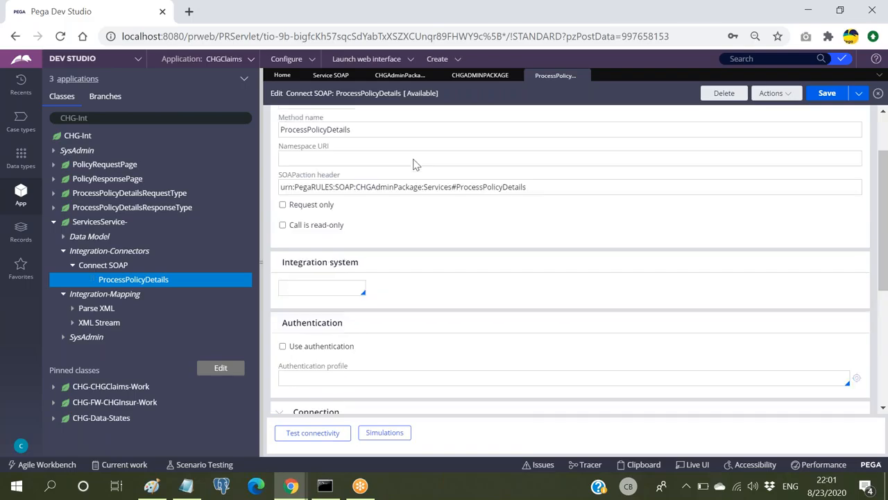
click(325, 118)
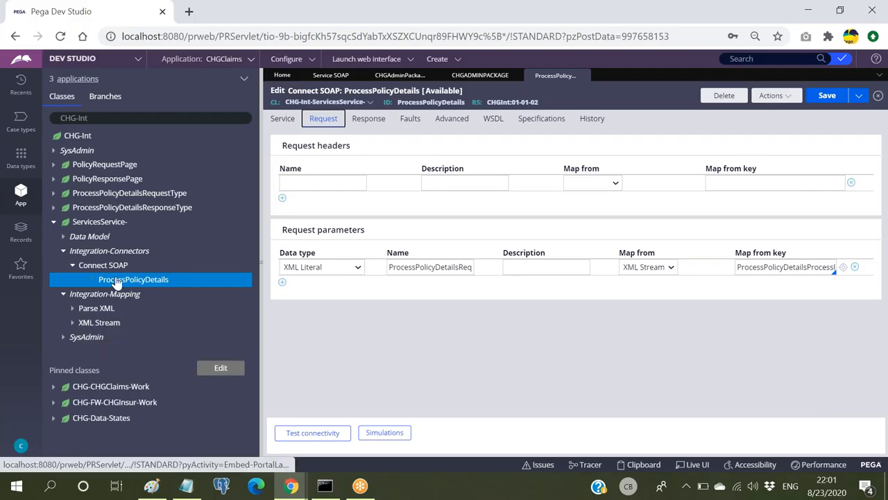
click(366, 119)
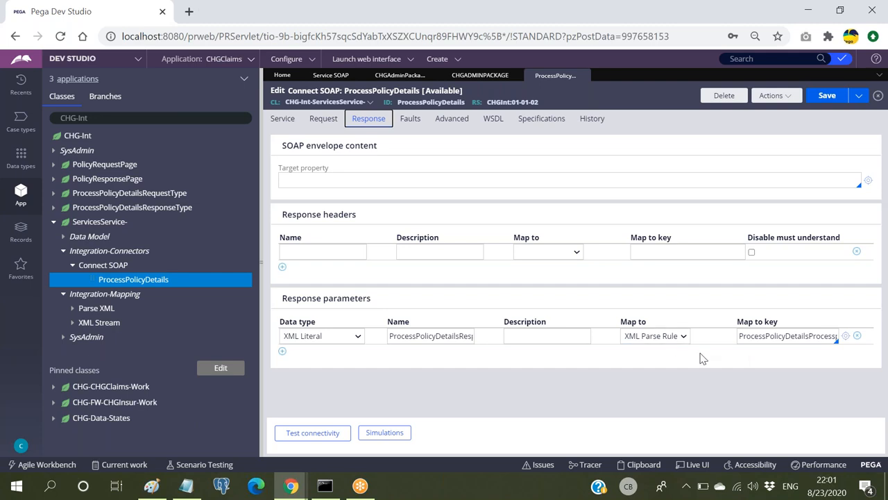
click(283, 120)
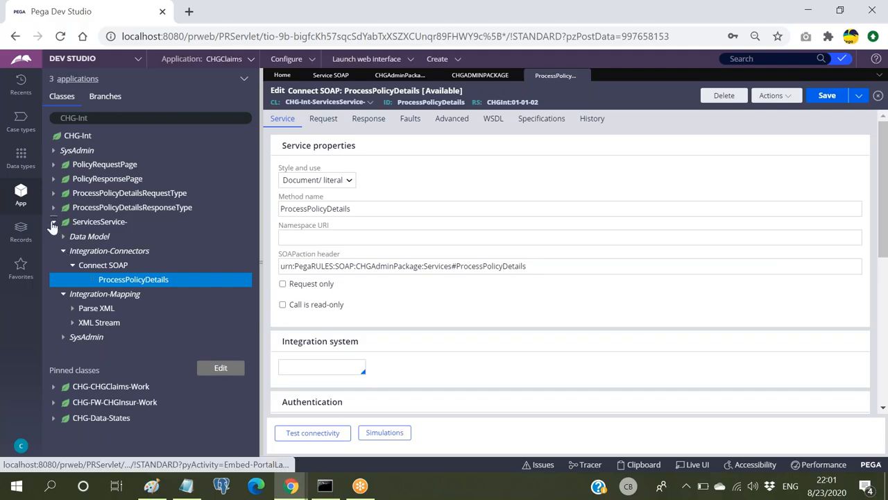
Collapse the ServicesService- class and open the ProcessPolicyDetails activity from the technical rules of CHG-FW-CHGInsur-Work.
click(53, 222)
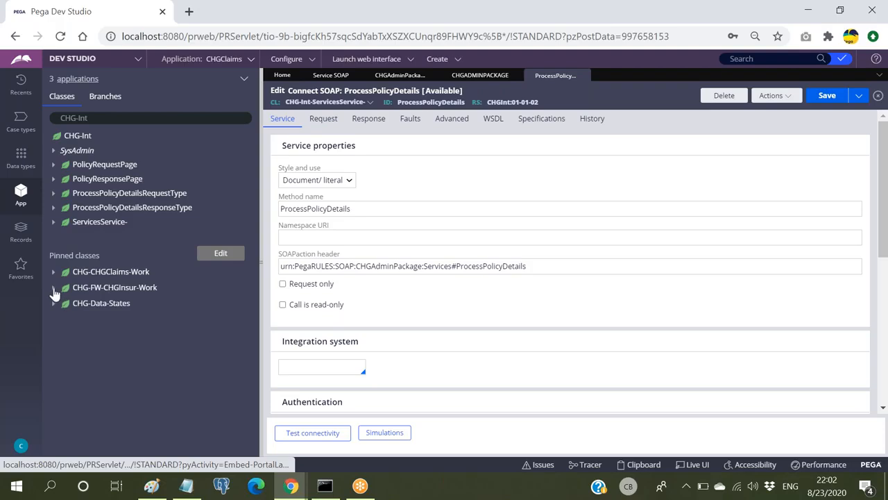
click(54, 288)
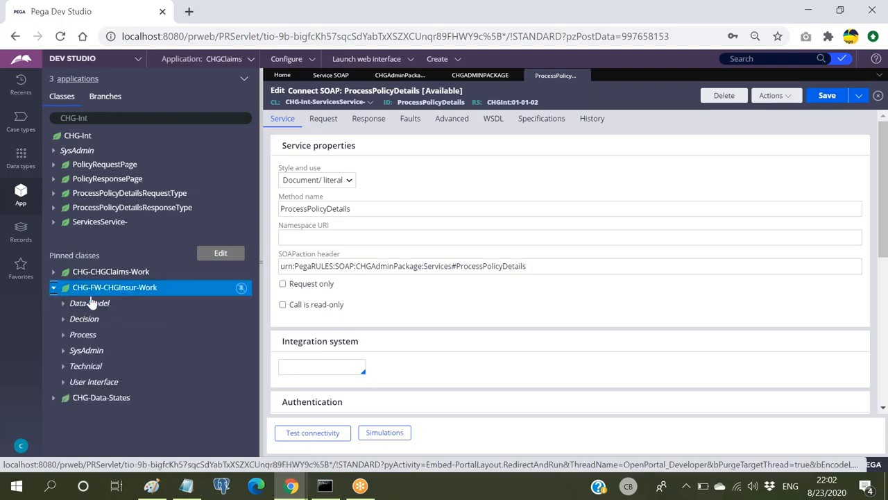
click(63, 366)
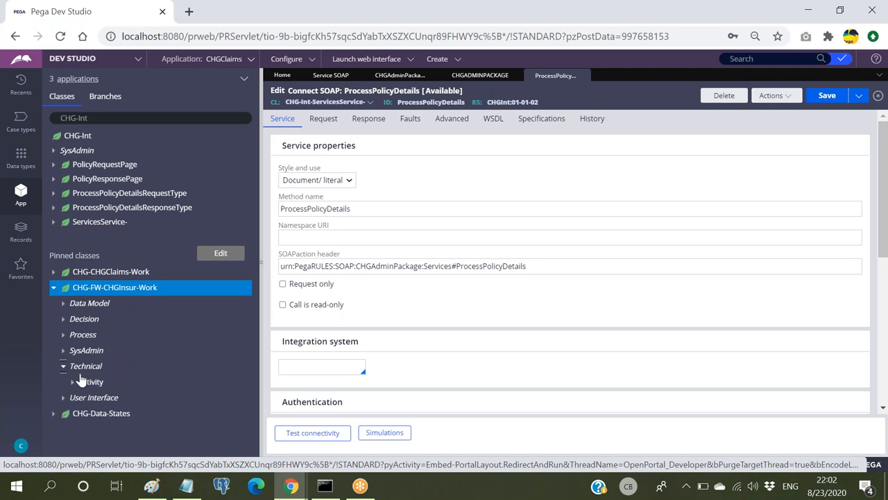
click(74, 383)
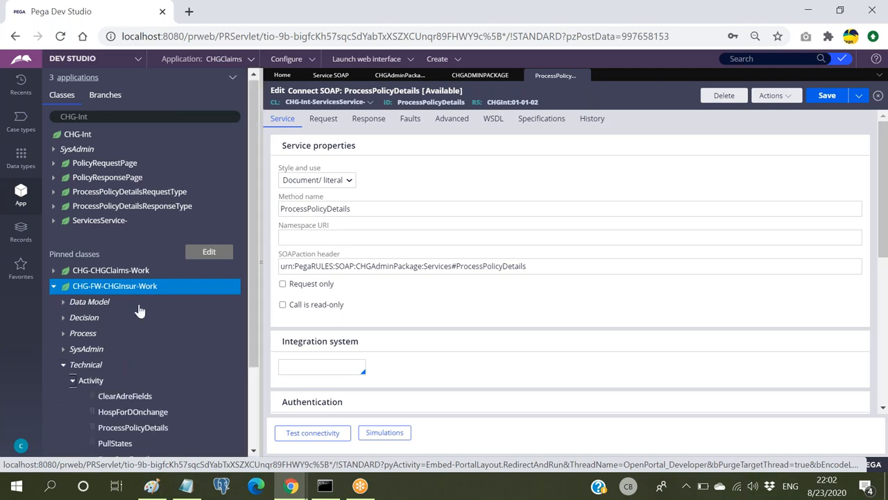
scroll(155, 294, down, 3)
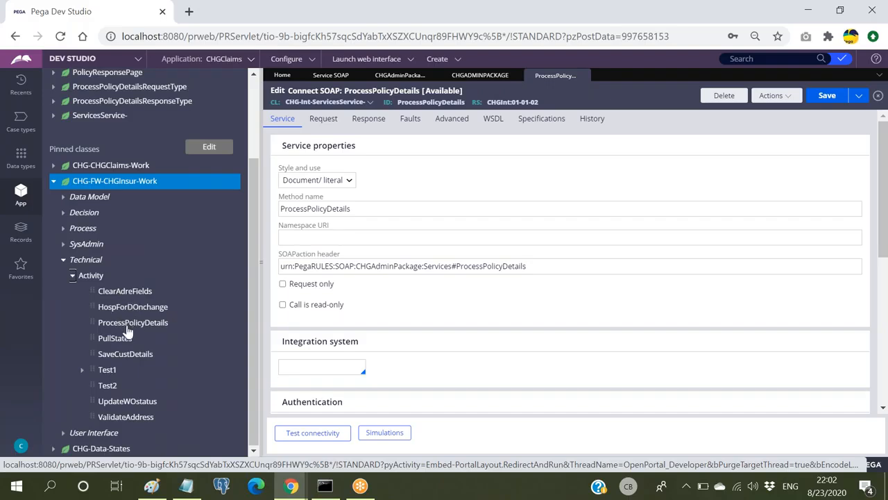
click(127, 326)
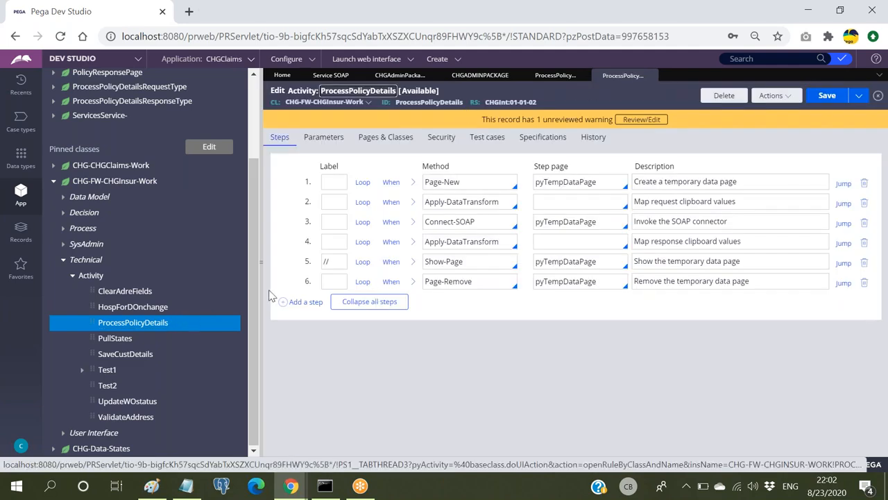
click(67, 259)
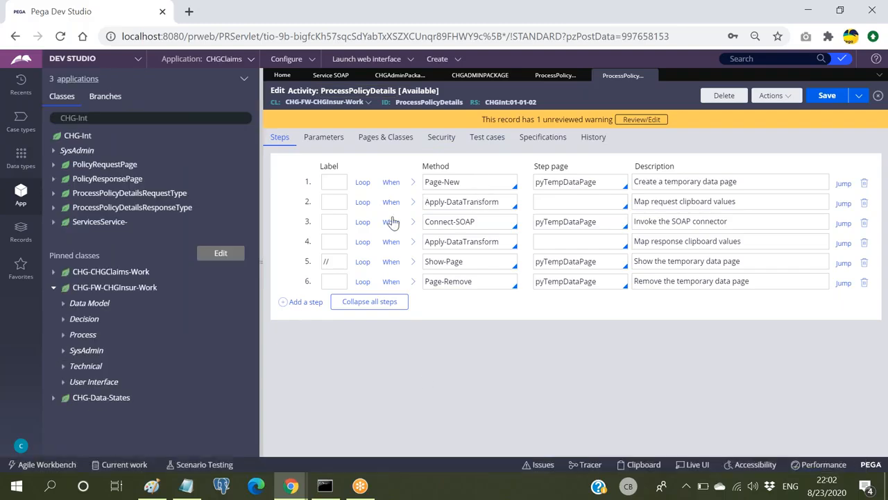
Inspect the method parameters of the activity's Connect-SOAP step and its two Apply-DataTransform steps.
click(412, 221)
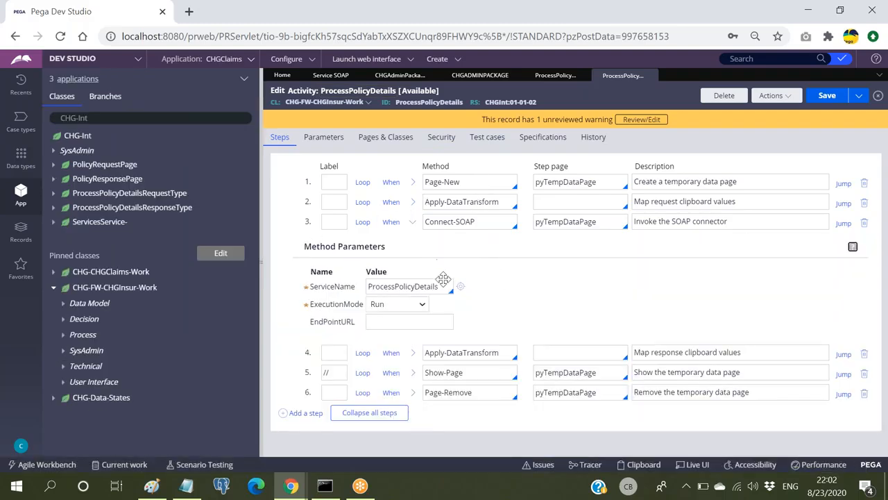
click(412, 221)
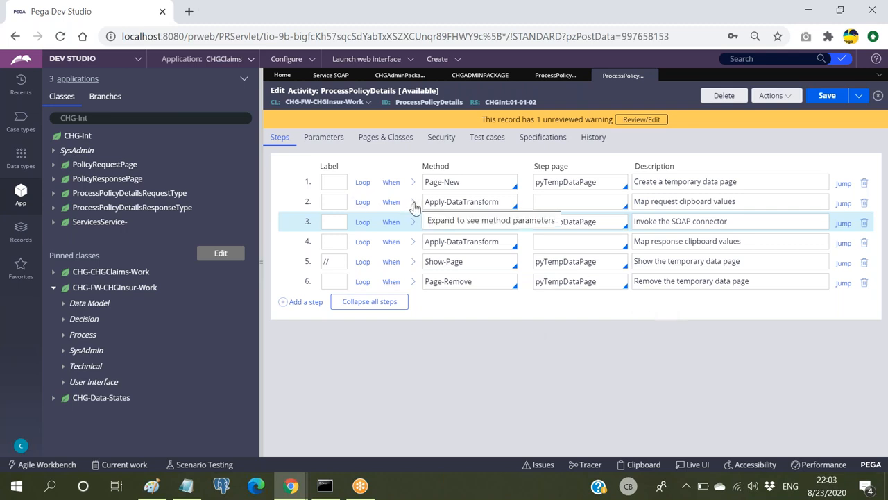
click(413, 203)
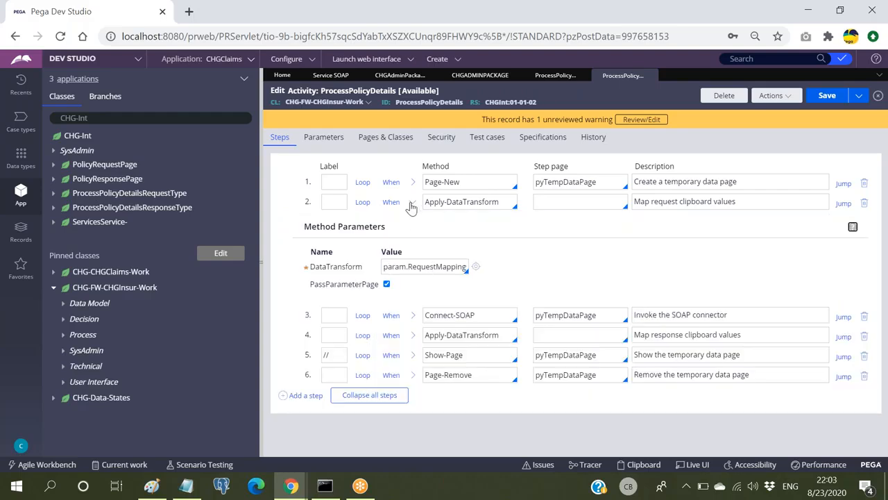
click(412, 203)
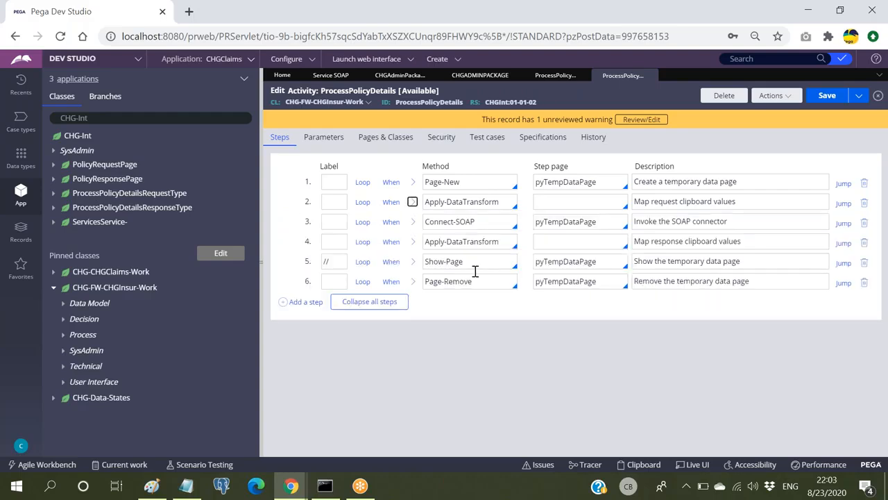
click(412, 243)
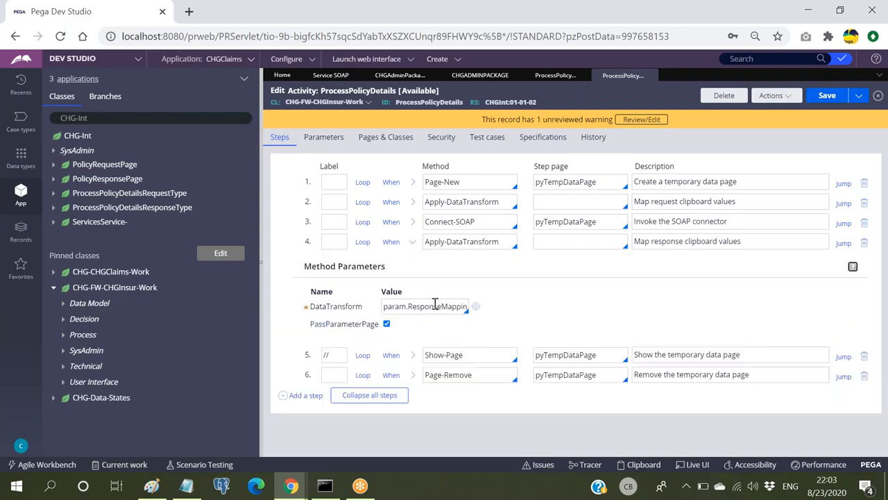
click(412, 243)
Comment out both Apply-DataTransform steps of the activity by setting their labels to //.
click(336, 202)
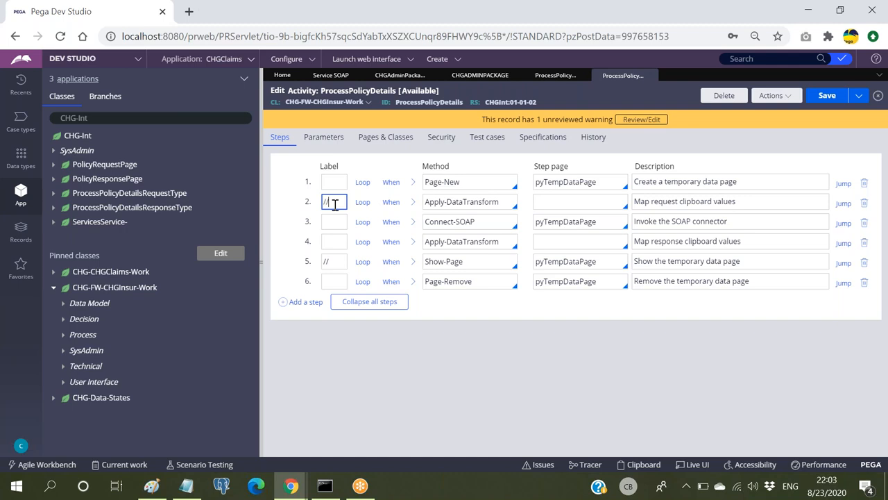
click(338, 242)
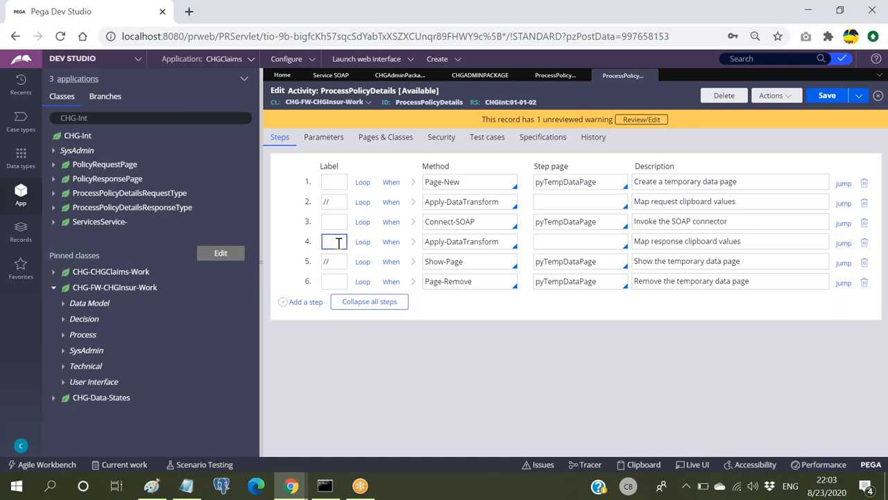
Insert a step with the Property-Set method directly before the Connect-SOAP step.
click(480, 202)
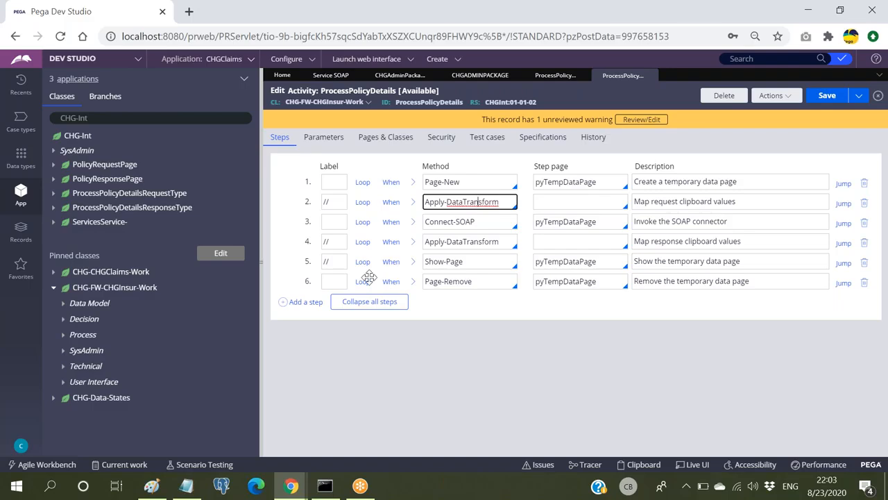
click(305, 303)
click(449, 219)
text(property-se)
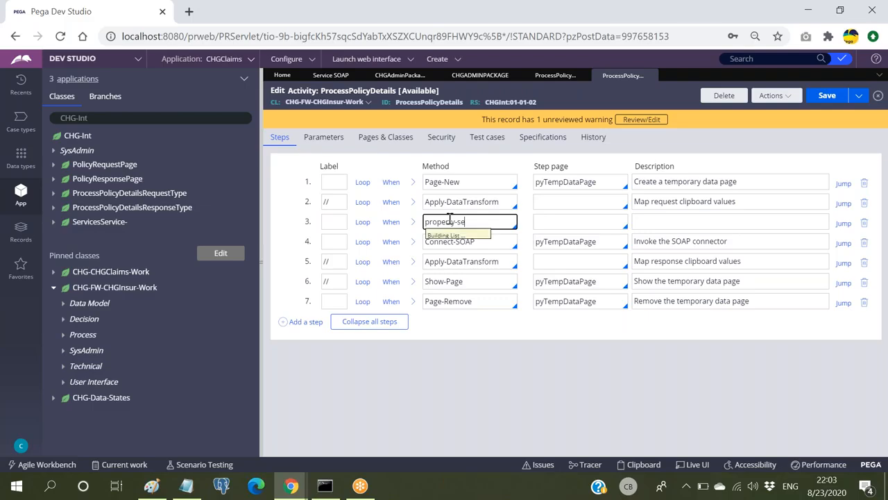
key(Down)
key(Return)
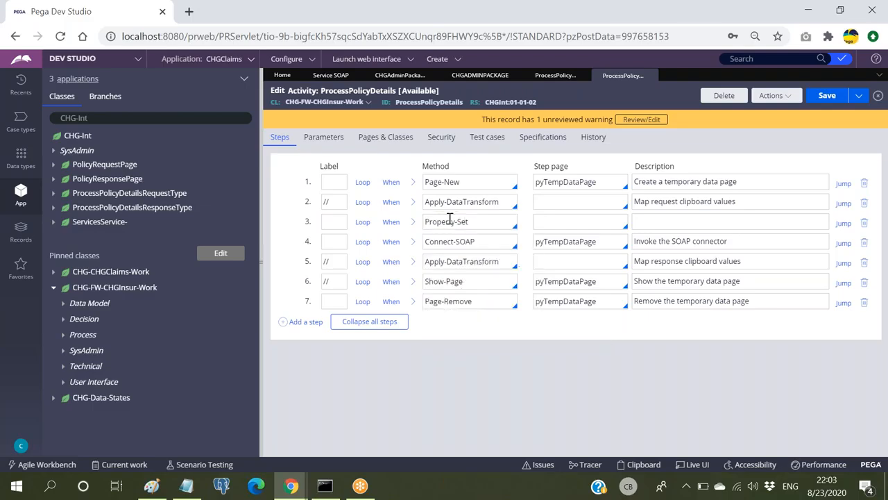
Set the Property-Set step's step page to pyTempDataPage, copied from the Page-New step, and check the class defined for that page.
click(593, 183)
double_click(594, 183)
key(ctrl+c)
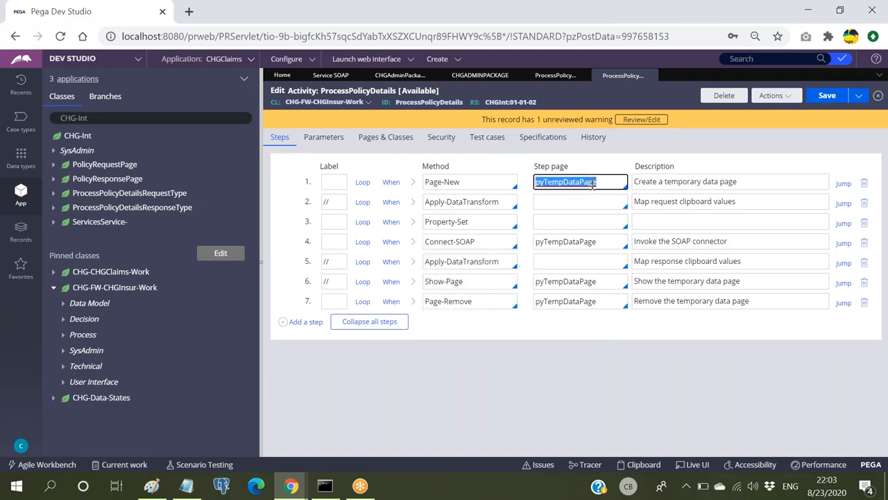
click(572, 222)
key(ctrl+v)
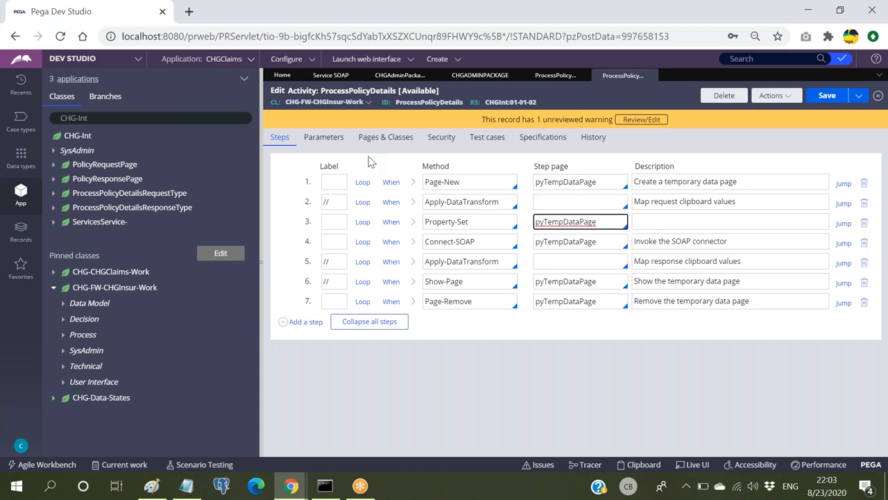
click(386, 137)
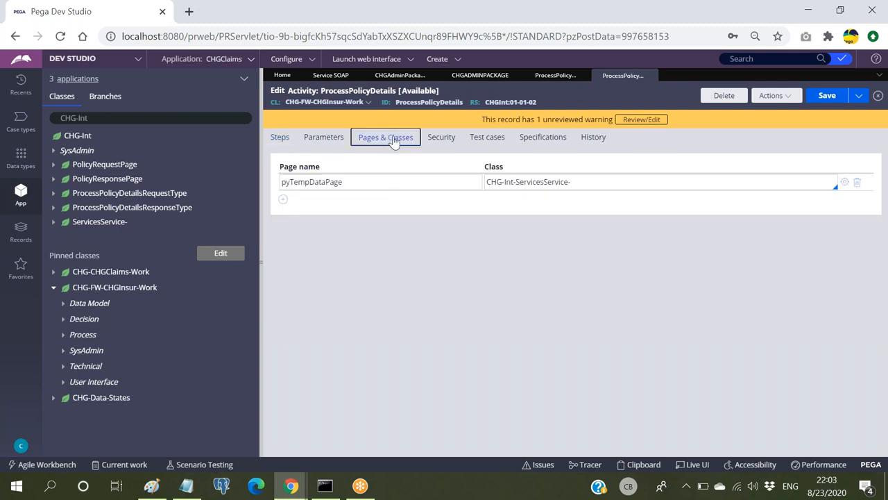
Examine the class defined for pyTempDataPage, compare it with the activity's own class, and return to the activity's steps.
double_click(318, 180)
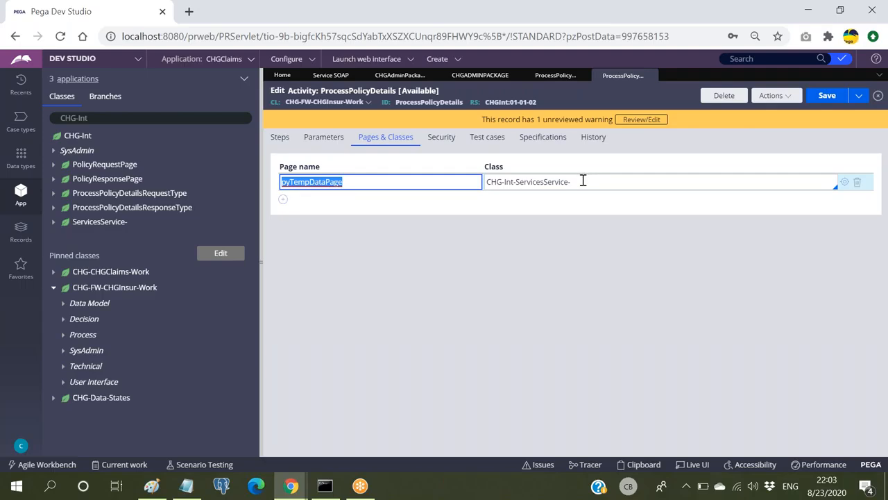
drag(583, 181, 467, 177)
click(466, 177)
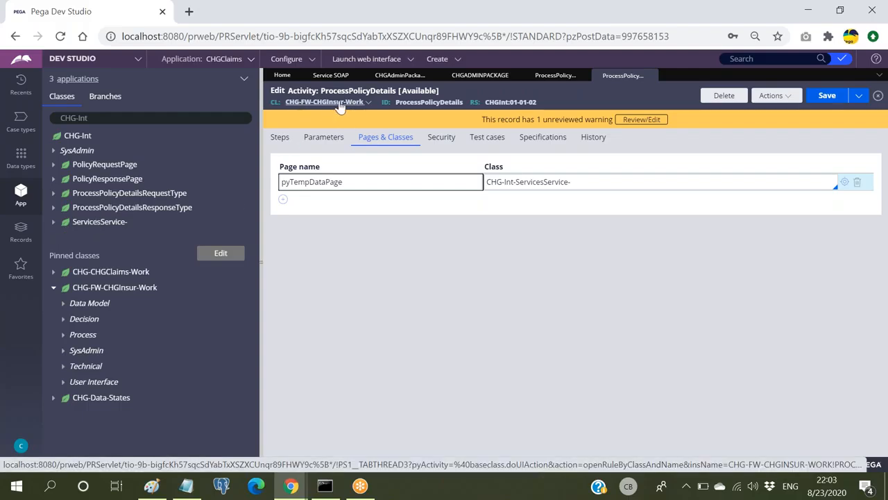
click(289, 142)
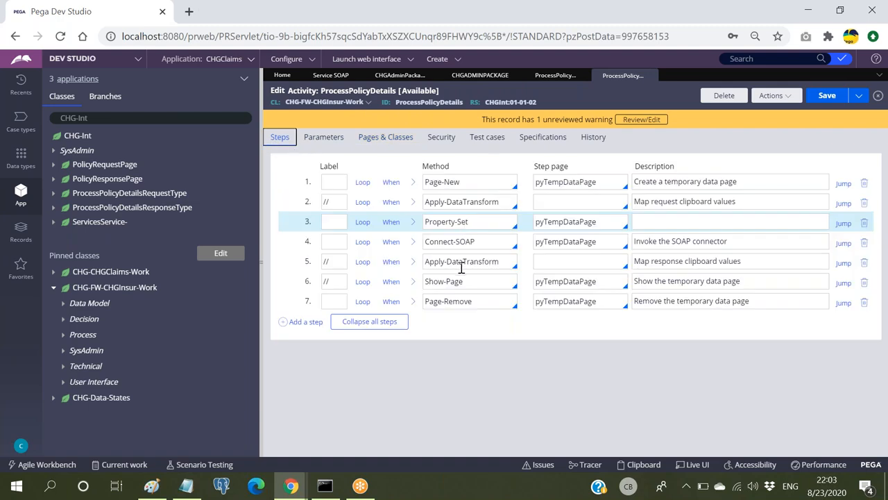
click(81, 118)
click(392, 144)
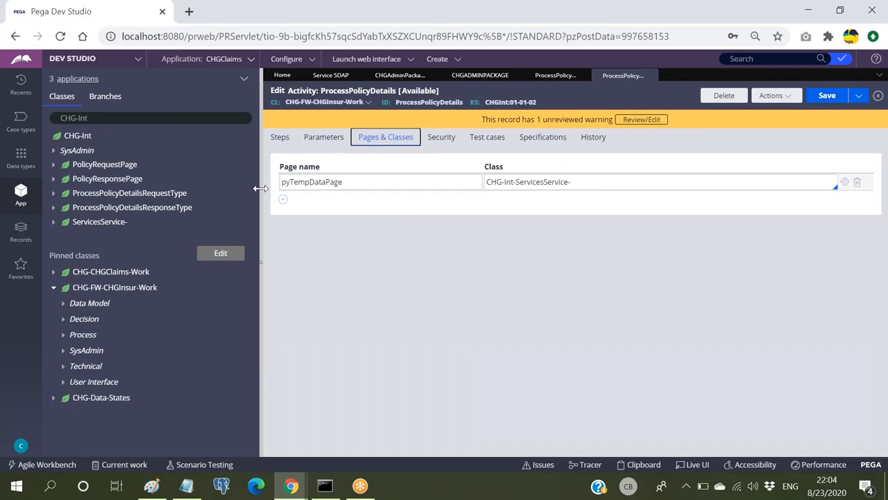
click(279, 137)
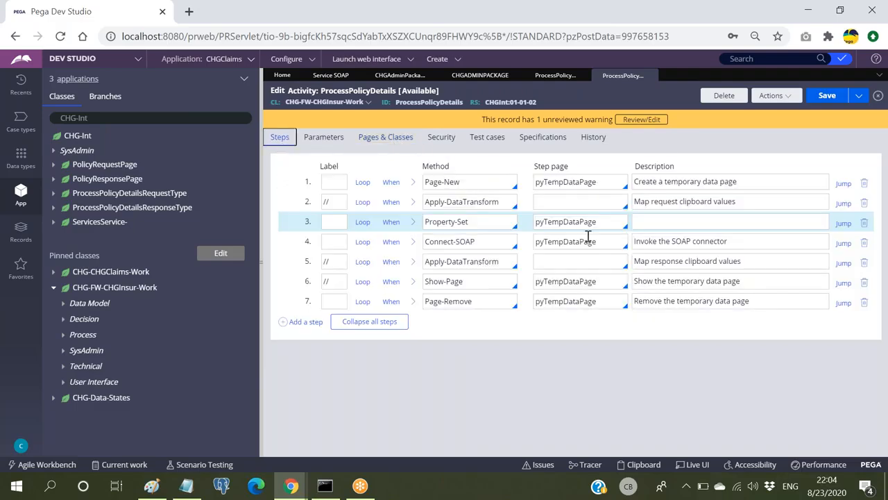
Choose a property under .ProcessPolicyDetailsProcessPolicyDetailsRequest as the property name in the first Property-Set step's method parameters.
click(414, 224)
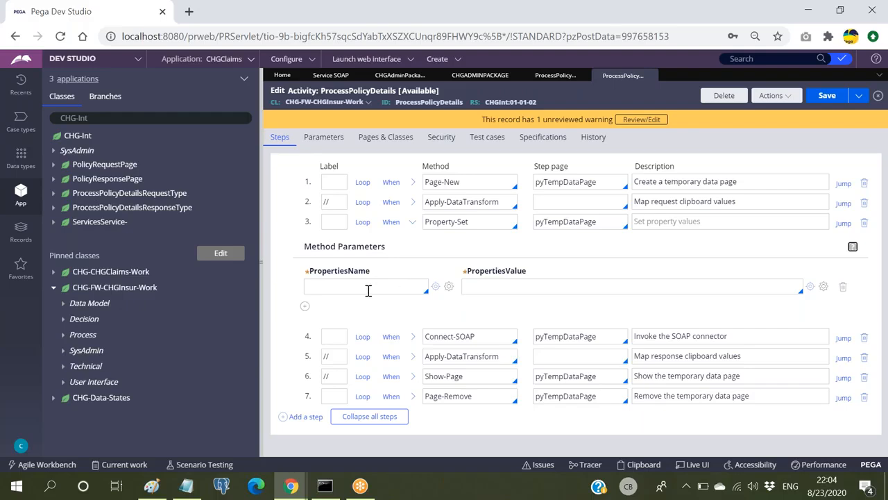
double_click(483, 336)
click(367, 287)
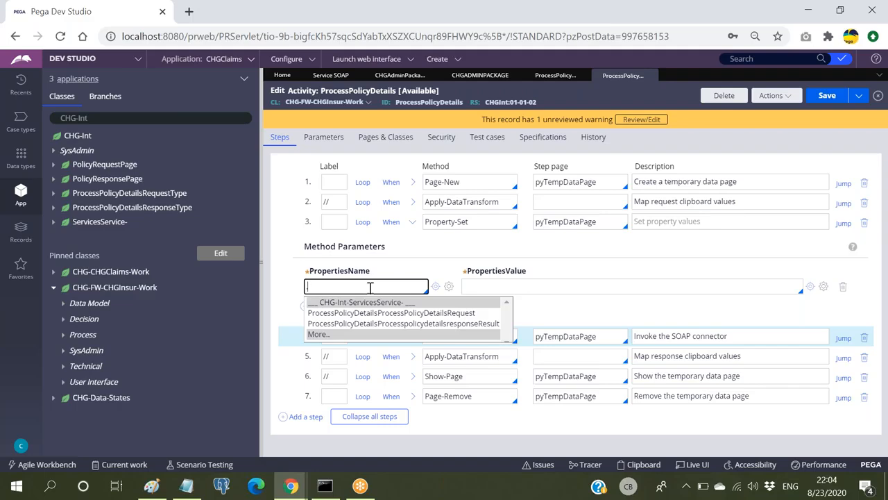
key(Down)
text(.)
key(Return)
text(.)
key(Down)
key(Escape)
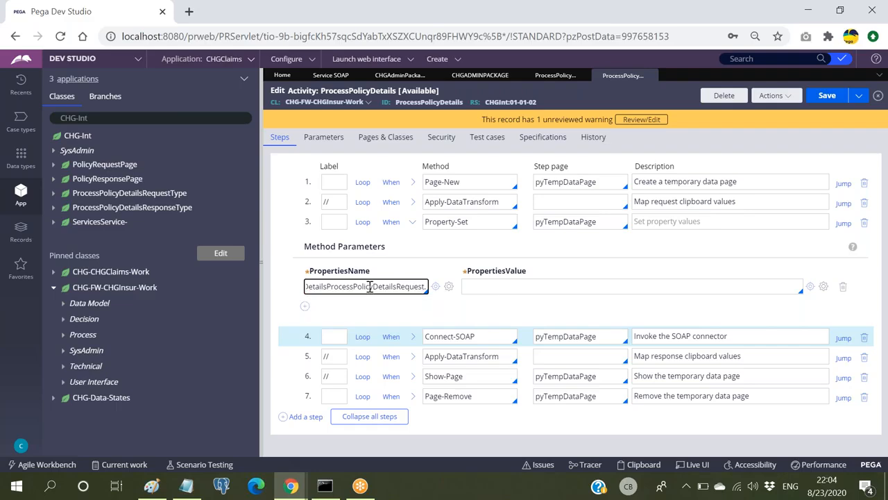
Set the request property's value to "P1" and collapse the first Property-Set step's parameters.
click(521, 289)
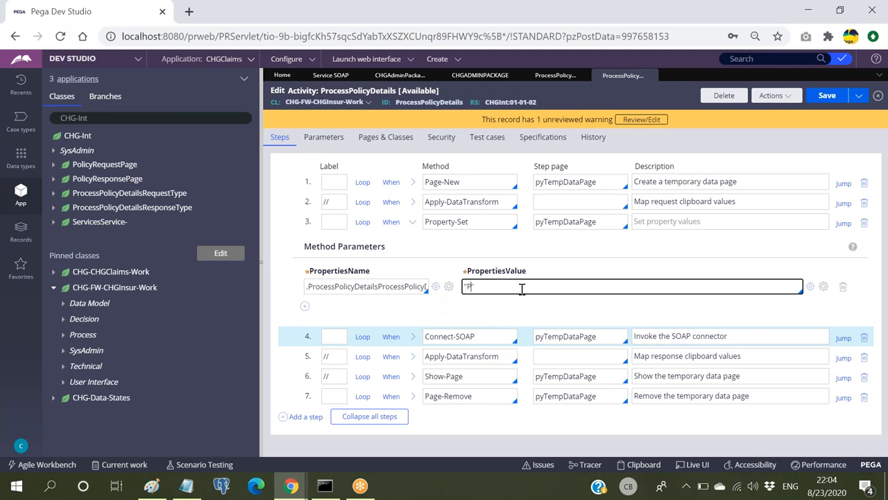
text(1)
drag(513, 286, 459, 287)
click(519, 286)
click(412, 223)
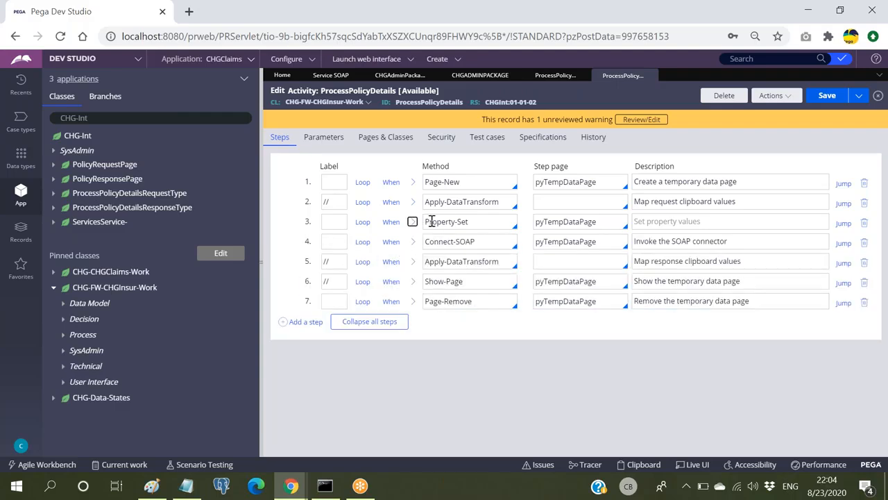
Insert a step with the Property-Set method directly after the commented-out response Apply-DataTransform step.
click(489, 241)
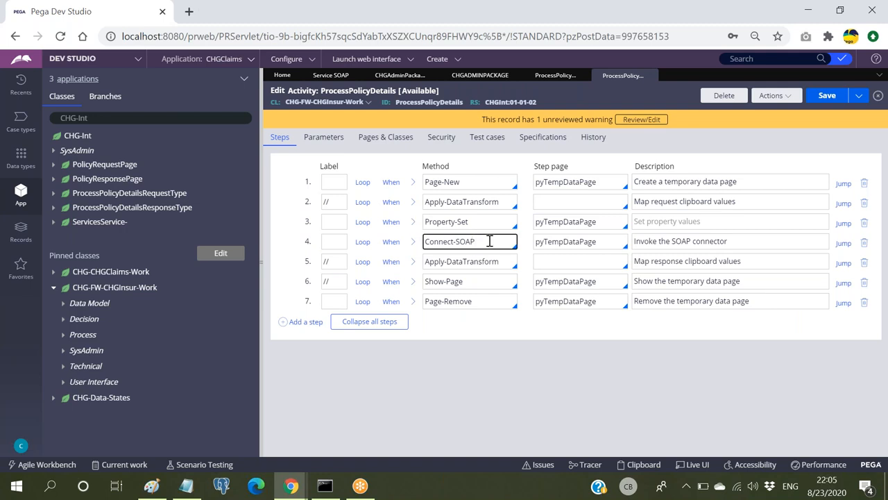
double_click(574, 241)
click(560, 261)
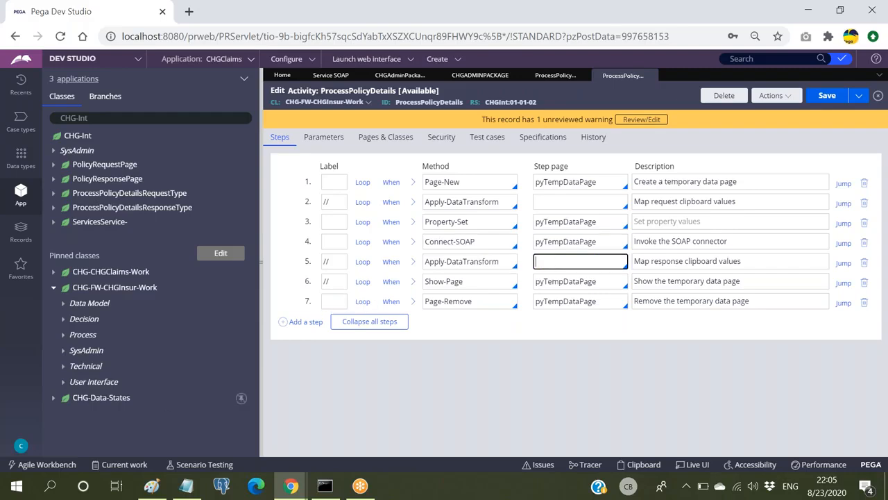
click(306, 321)
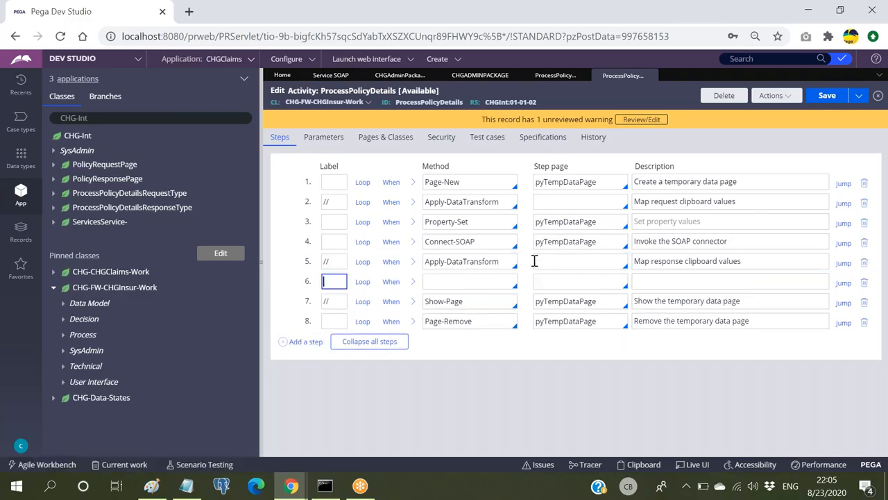
click(469, 283)
text(propert)
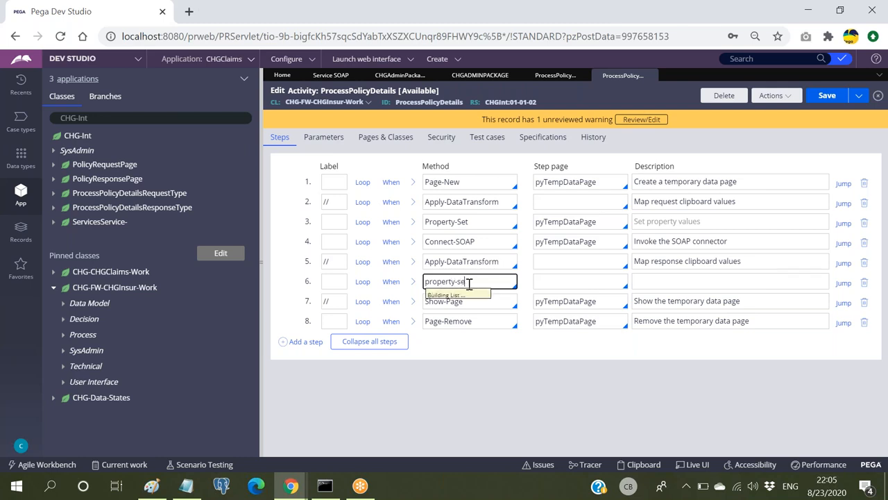
text(y-se)
key(Down)
key(Return)
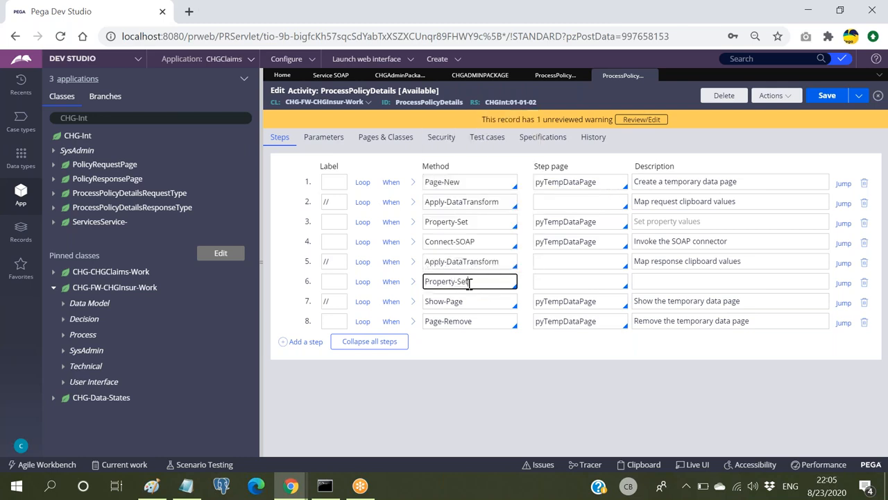
Set the new Property-Set step's step page to pyTempDataPage, copied from the Connect-SOAP step.
double_click(597, 244)
key(ctrl+c)
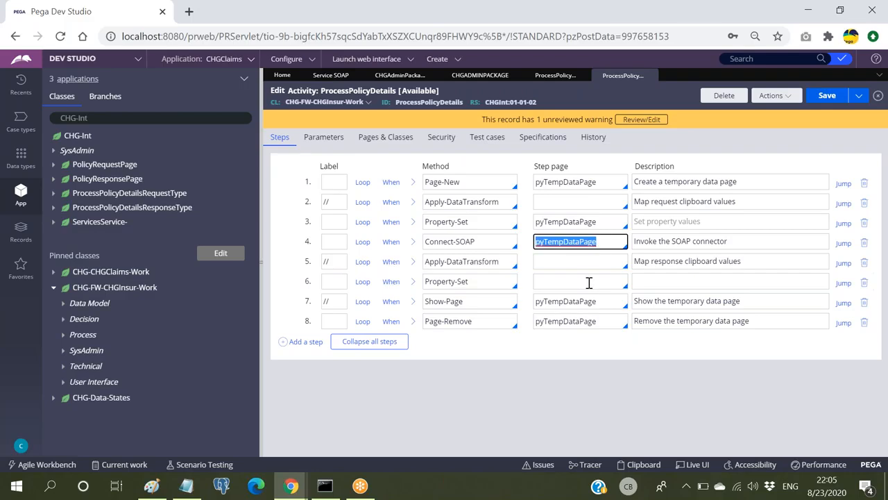
click(589, 282)
key(ctrl+v)
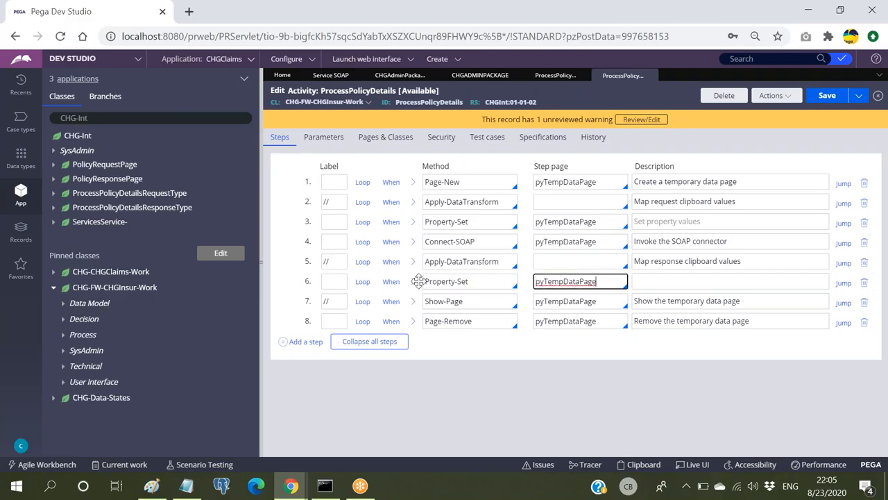
Set the property name in the second Property-Set step's method parameters to Primary.CustDetails.Firstname.
click(413, 282)
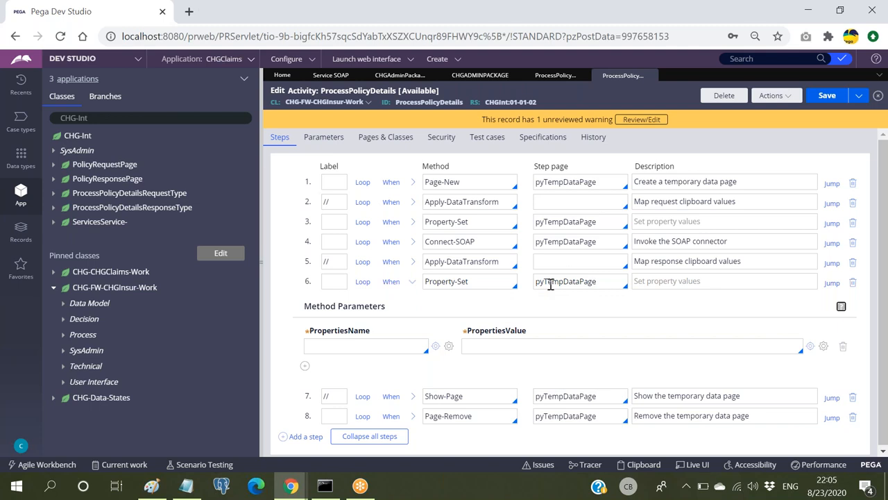
double_click(551, 285)
click(359, 346)
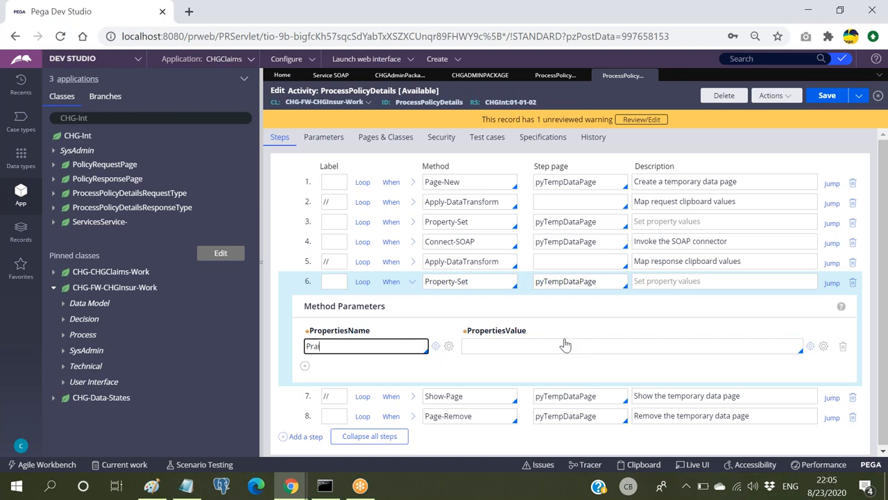
key(Return)
text(.)
key(Down)
key(Down)
key(Down)
key(Down)
key(Down)
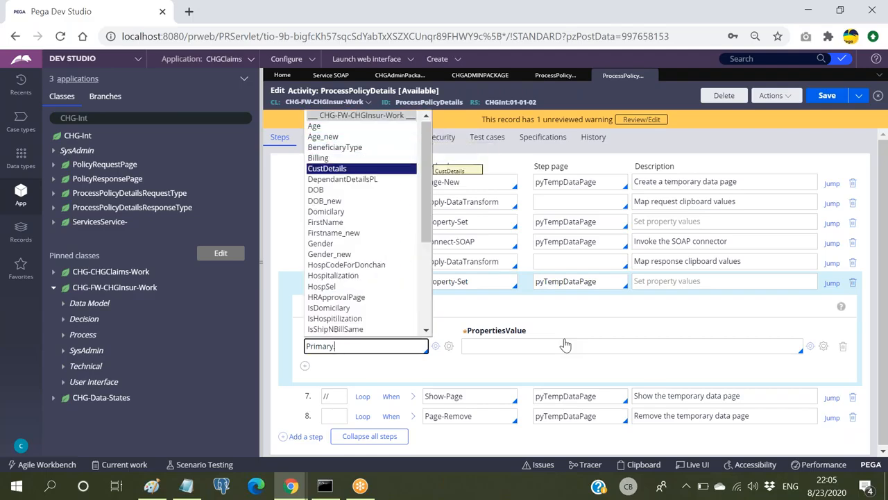
key(Return)
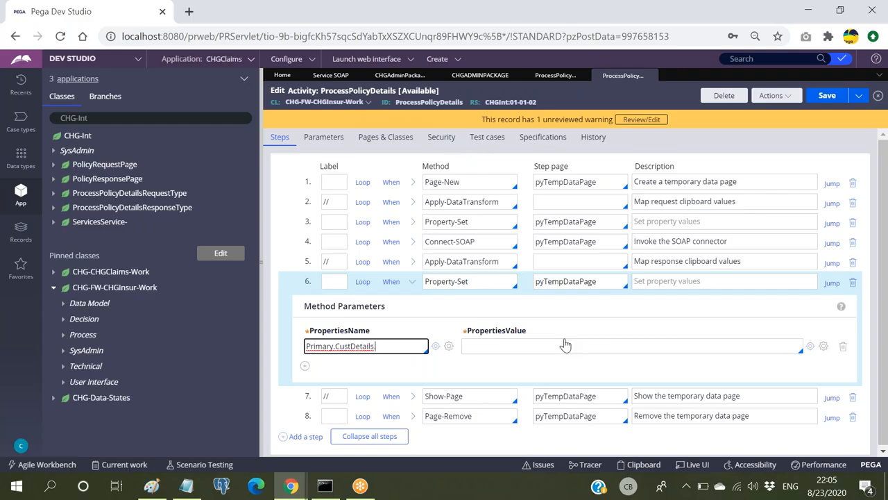
text(.)
key(Down)
key(Down)
key(Down)
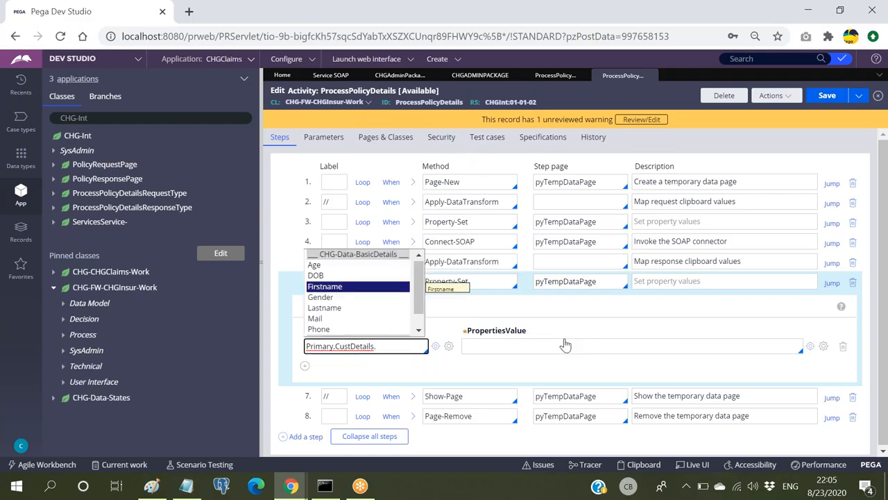
key(Return)
Set the value for Primary.CustDetails.Firstname to .ProcessPolicyDetailsProcesspolicydetailsresponseResult.PolicyResponsePage.Company.
click(559, 346)
key(Down)
key(Down)
key(Down)
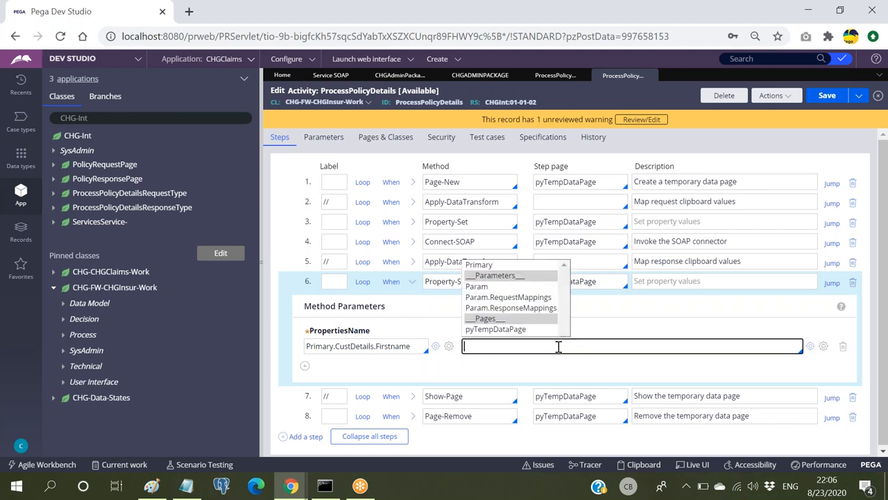
text(.)
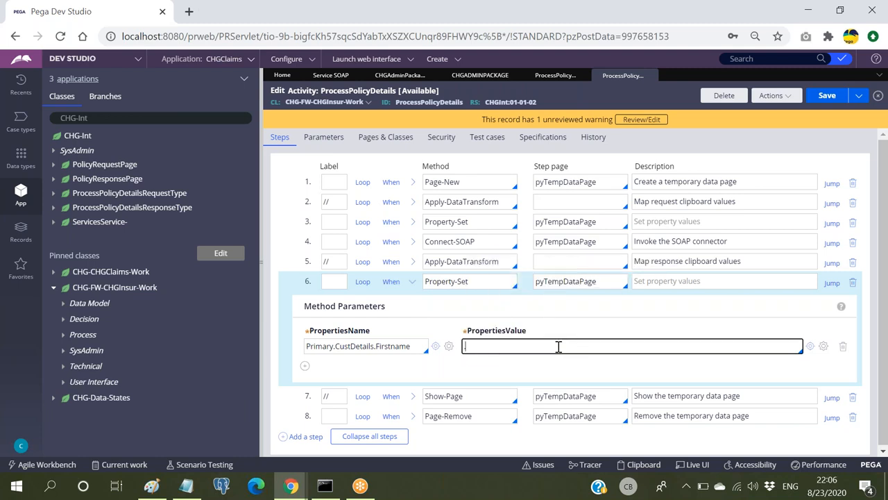
key(Down)
key(Down)
key(Return)
text(.)
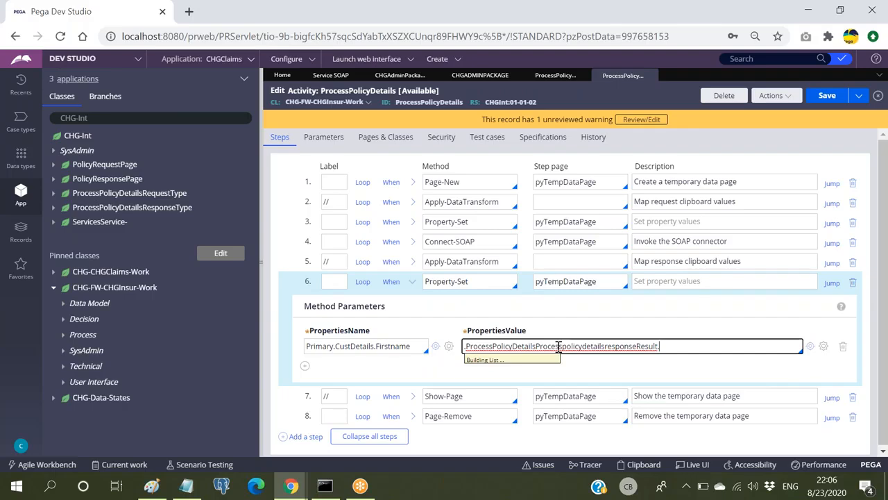
key(Down)
key(Down)
key(Up)
key(Return)
text(.)
key(Down)
key(Up)
key(Return)
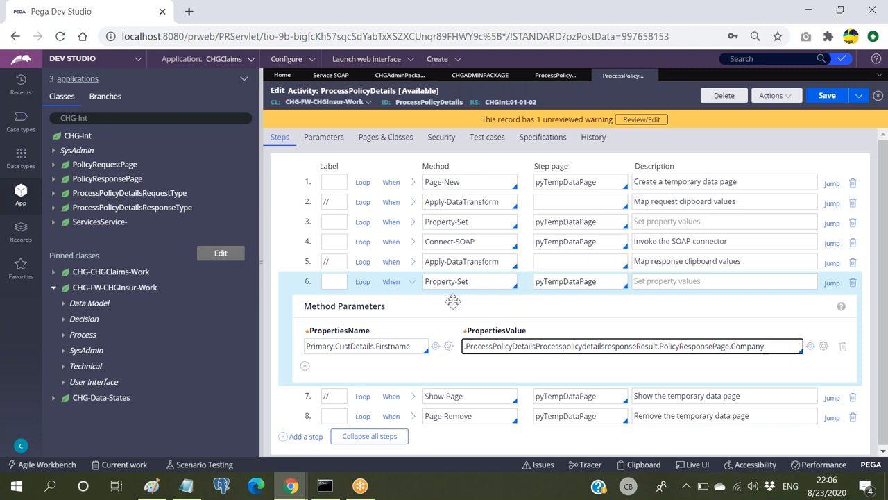
Save the ProcessPolicyDetails activity and check the Connect-SOAP step's method parameters.
click(829, 100)
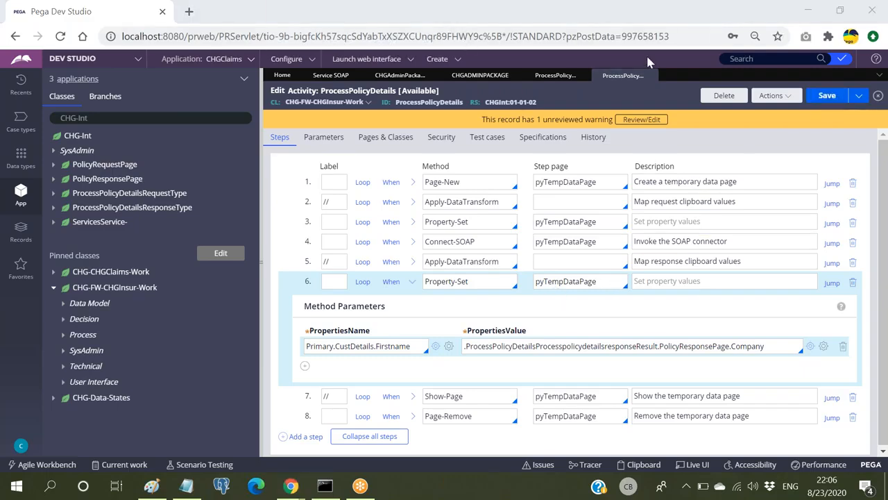
click(828, 97)
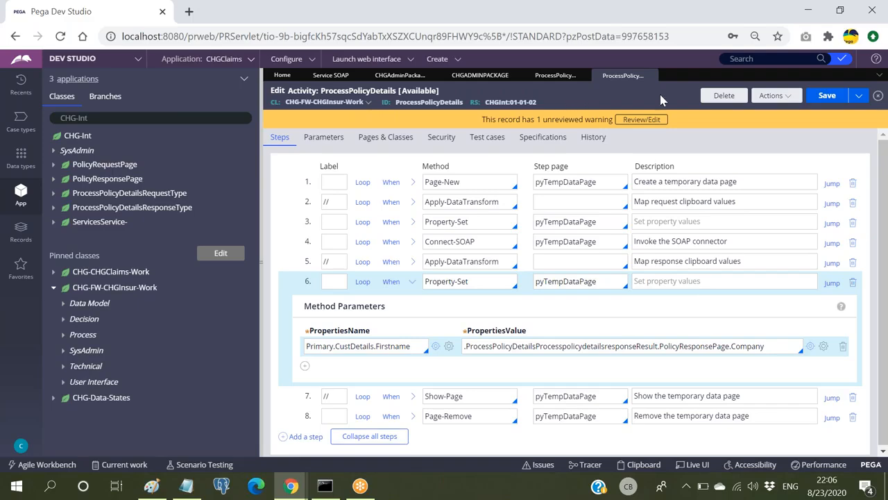
click(772, 98)
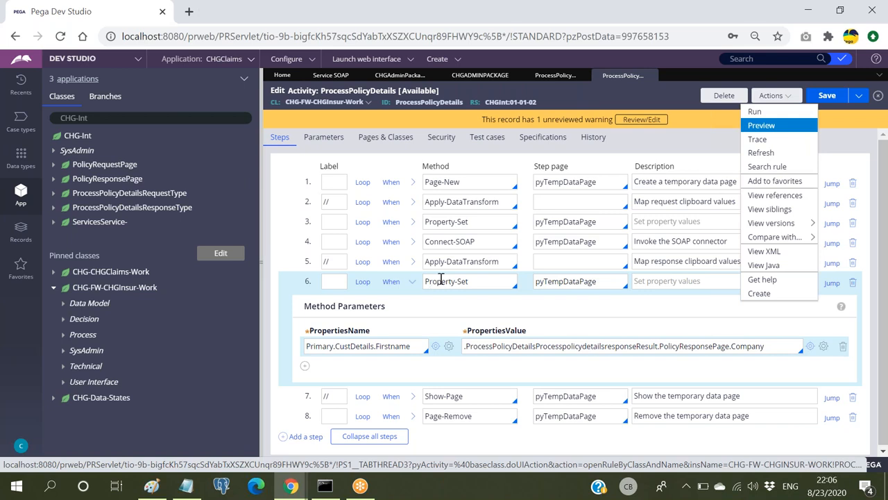
click(412, 242)
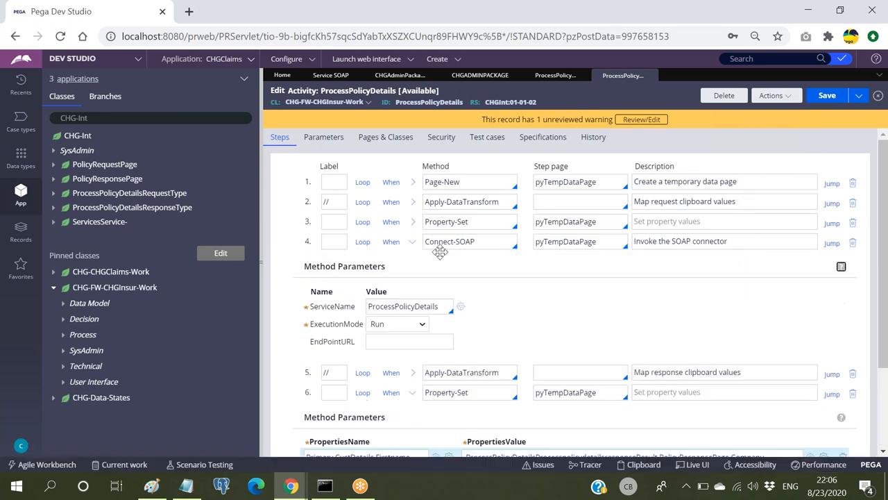
click(413, 242)
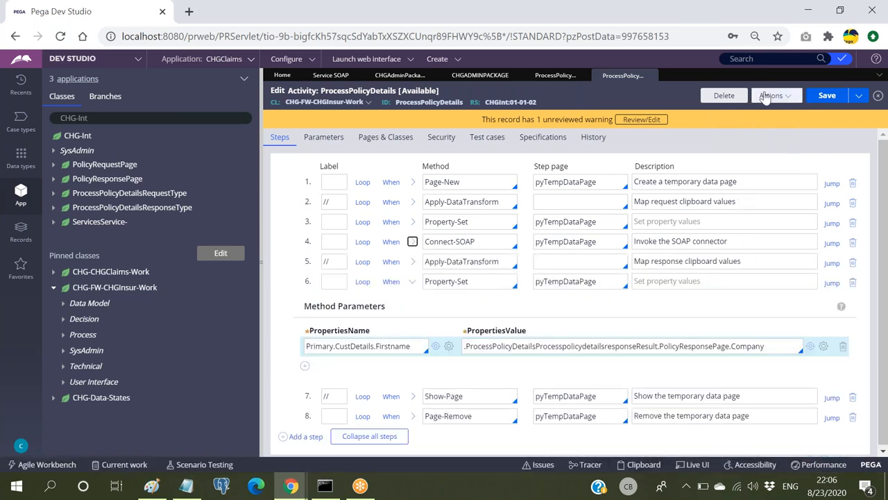
Run the ProcessPolicyDetails activity on an empty test page and return to its run window.
click(776, 95)
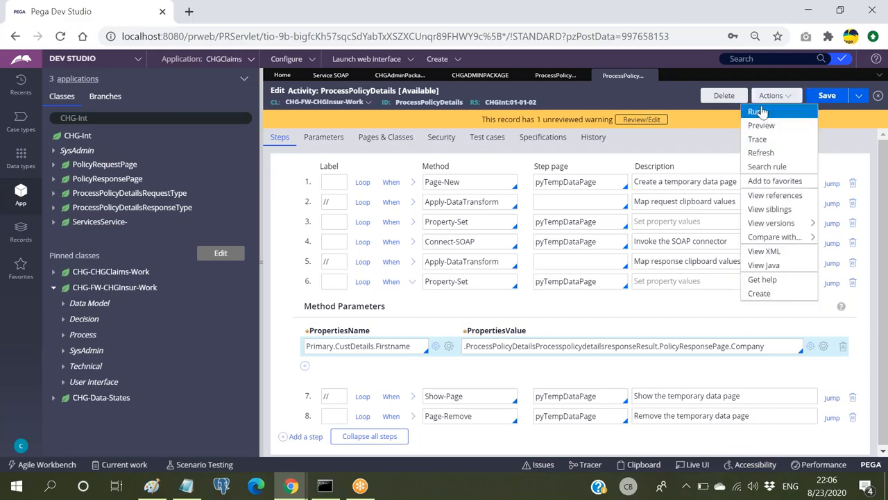
click(763, 114)
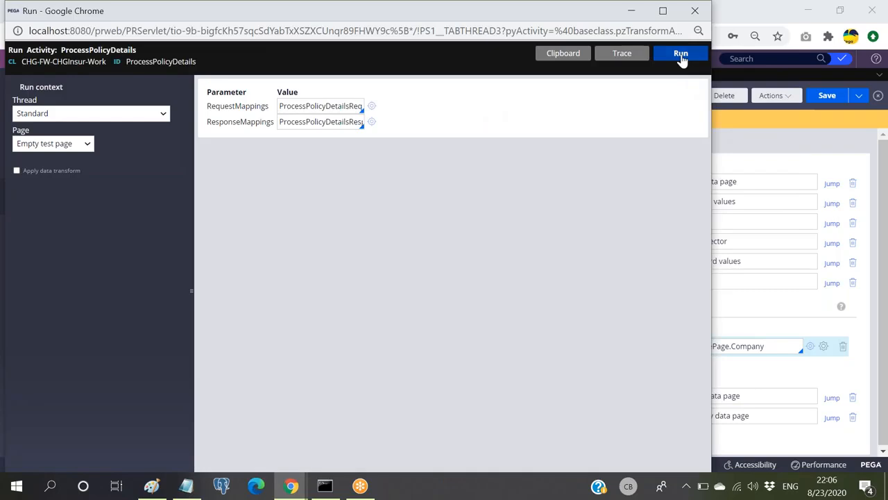
click(681, 56)
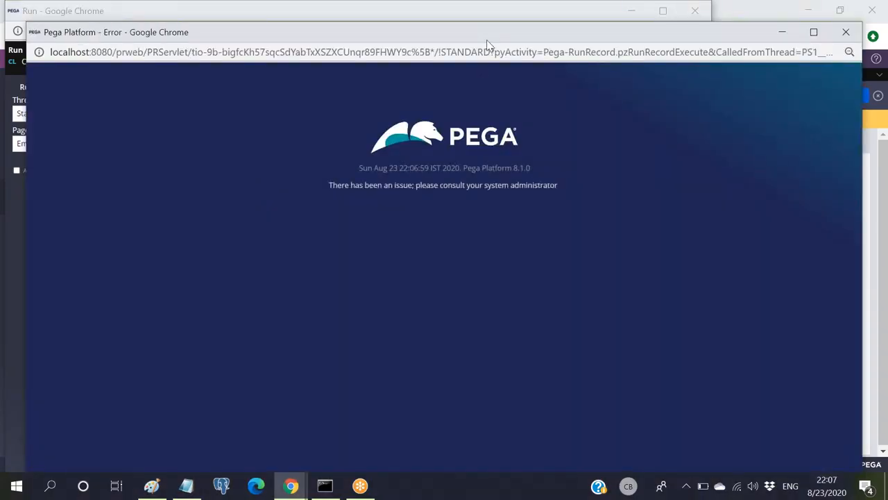
drag(488, 44, 486, 110)
click(615, 70)
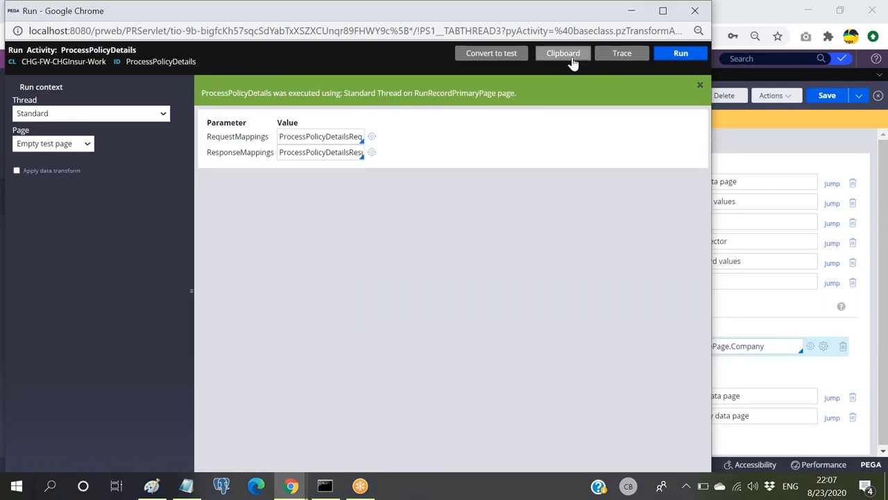
View the run's clipboard and inspect the PolicyRequestPage properties under MyServicePage.
click(567, 57)
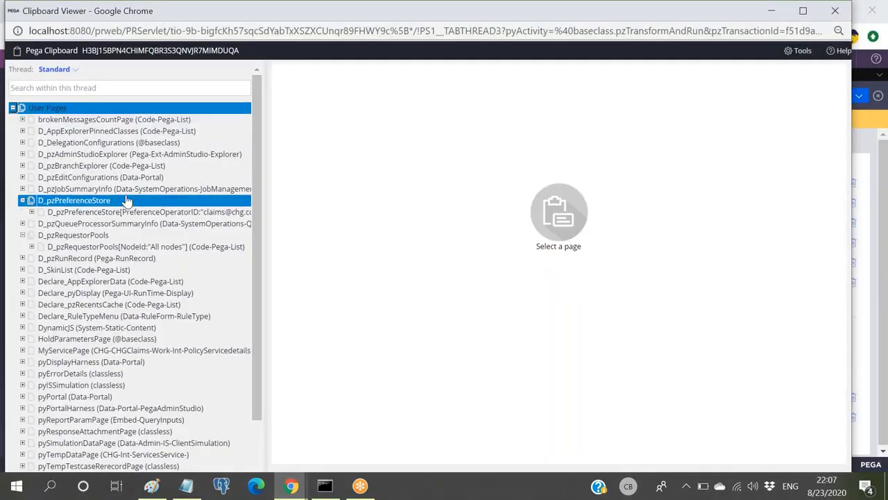
scroll(126, 201, down, 2)
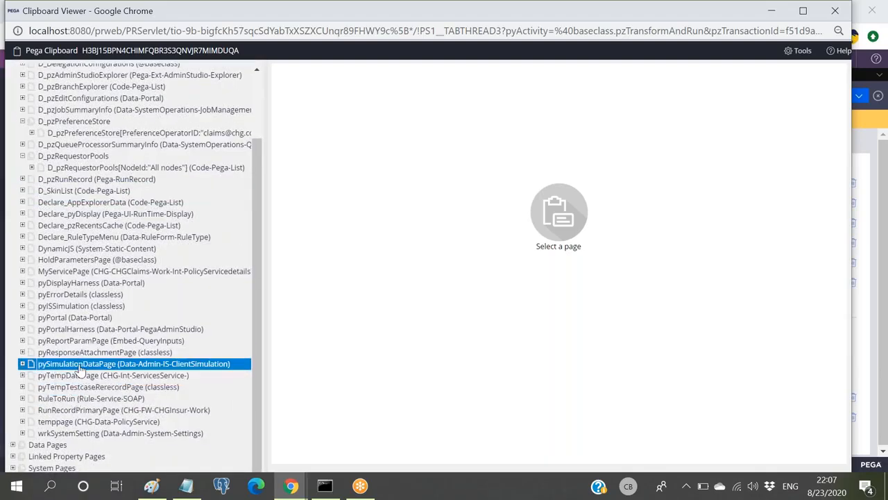
click(23, 271)
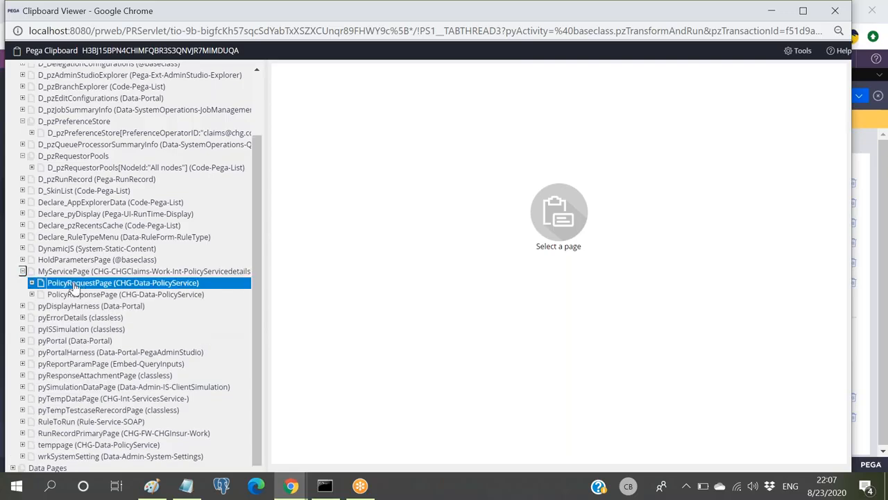
click(75, 284)
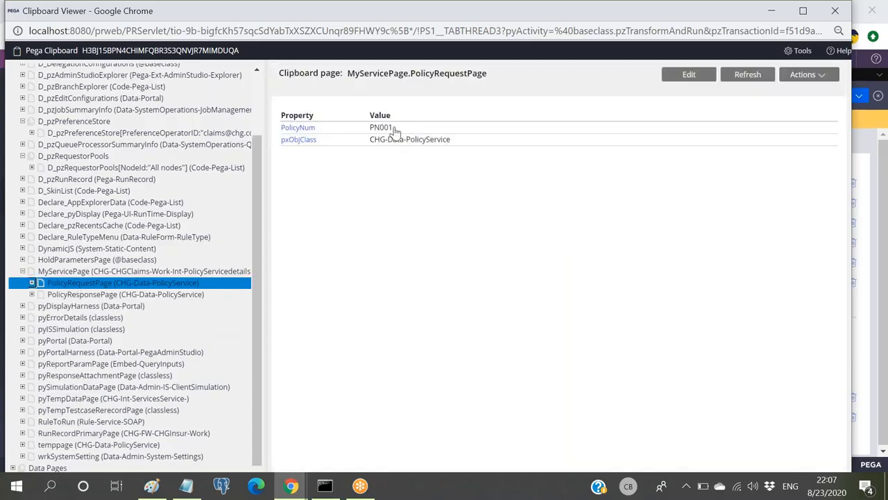
Inspect the PolicyResponsePage properties under MyServicePage, and close the clipboard viewer and run window.
click(104, 294)
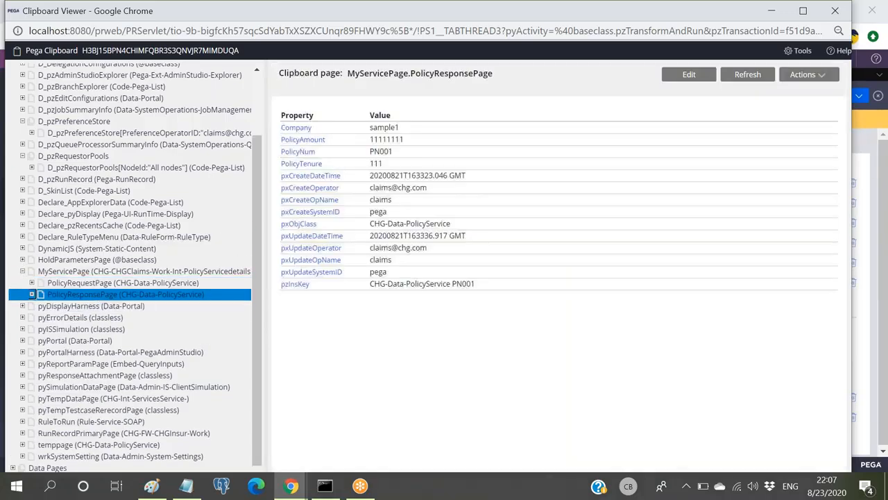
click(369, 134)
drag(370, 137, 398, 196)
click(450, 445)
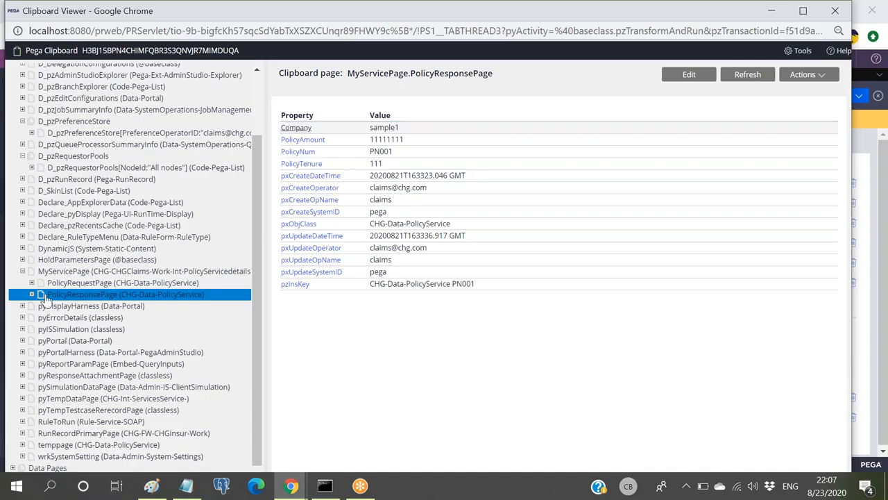
click(76, 284)
drag(496, 17, 536, 76)
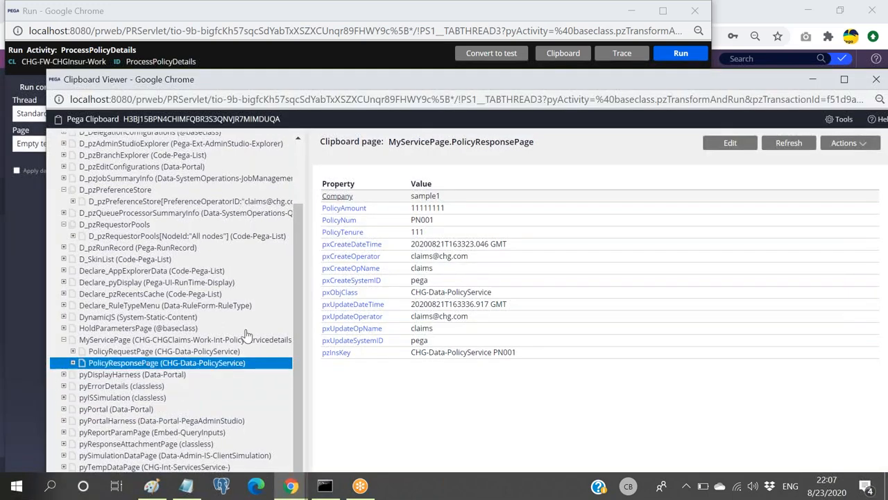
drag(756, 74, 716, 66)
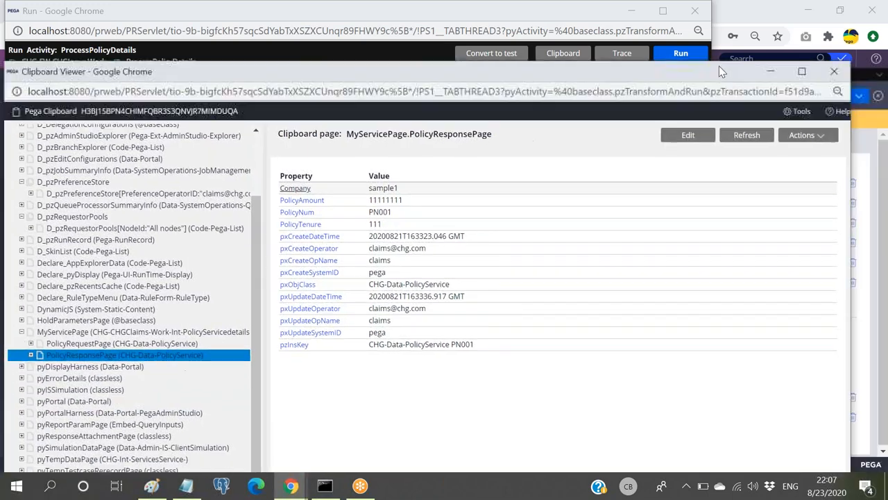
click(837, 72)
drag(441, 11, 427, 79)
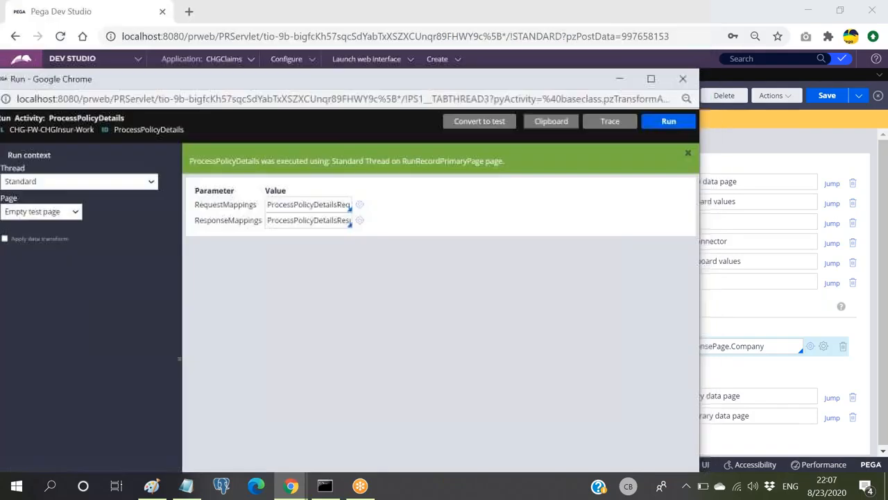
click(680, 79)
Run the ProcessPolicyDetails activity again on an empty test page and return to the activity rule.
click(780, 98)
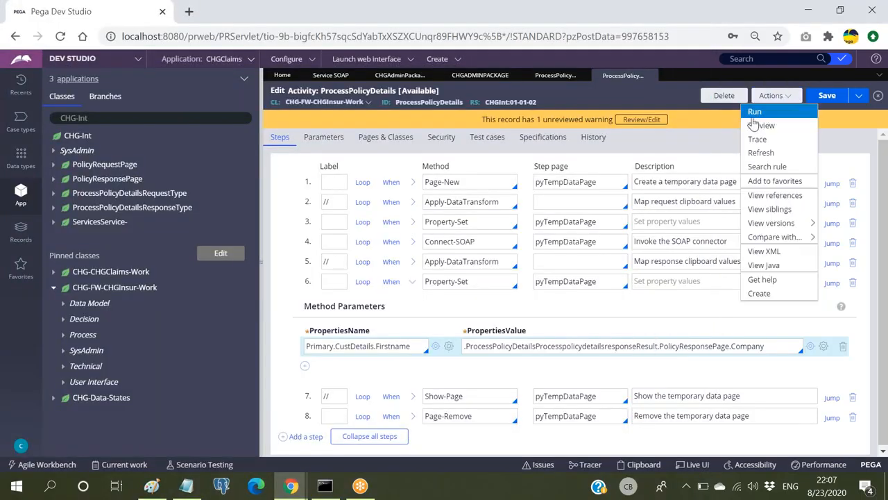
click(759, 114)
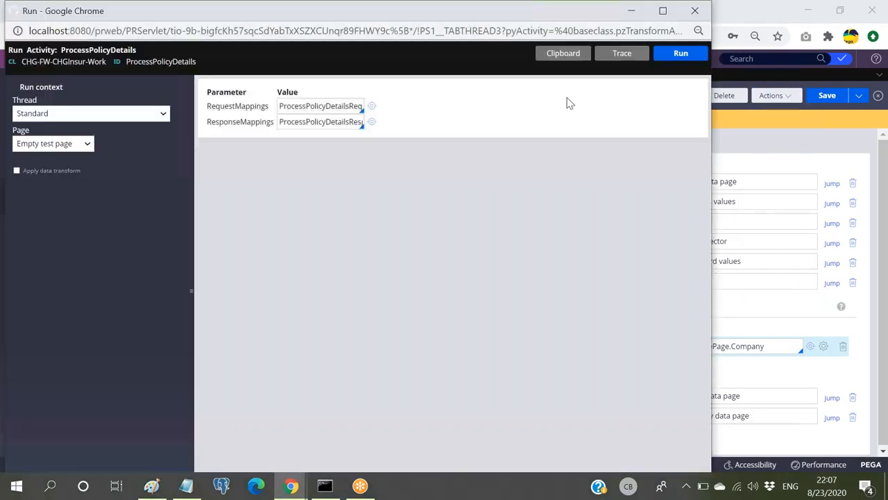
click(680, 56)
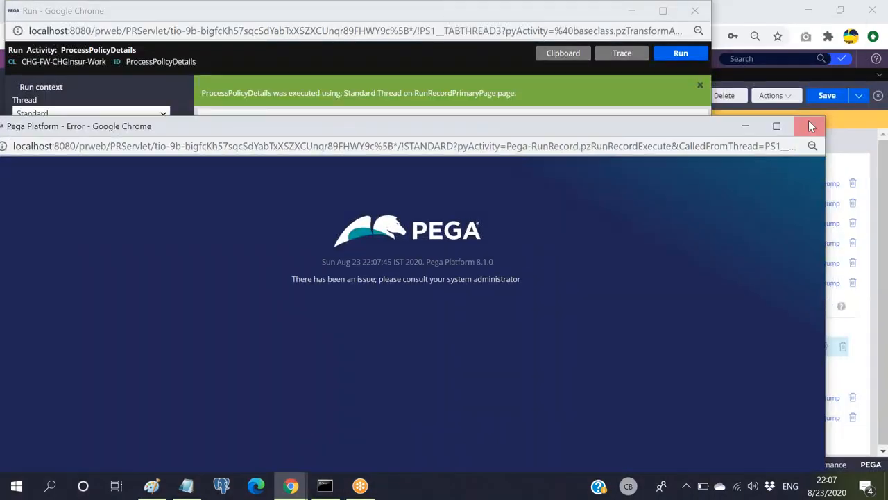
click(811, 126)
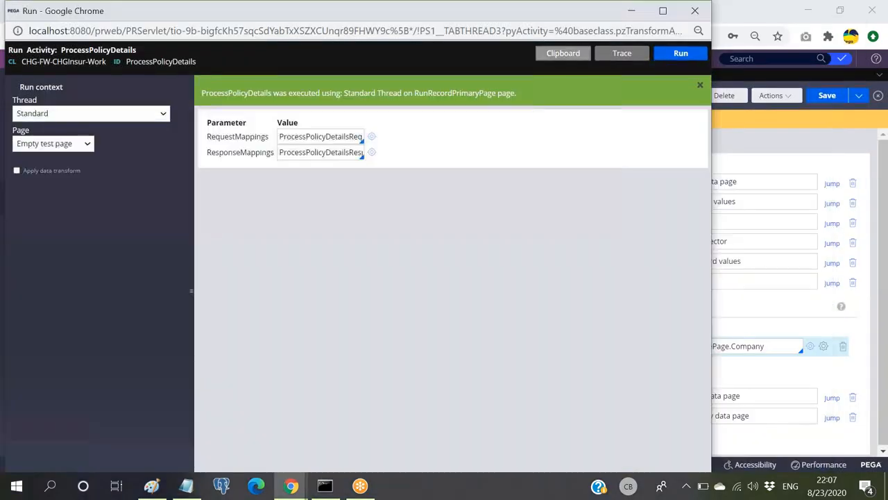
click(695, 10)
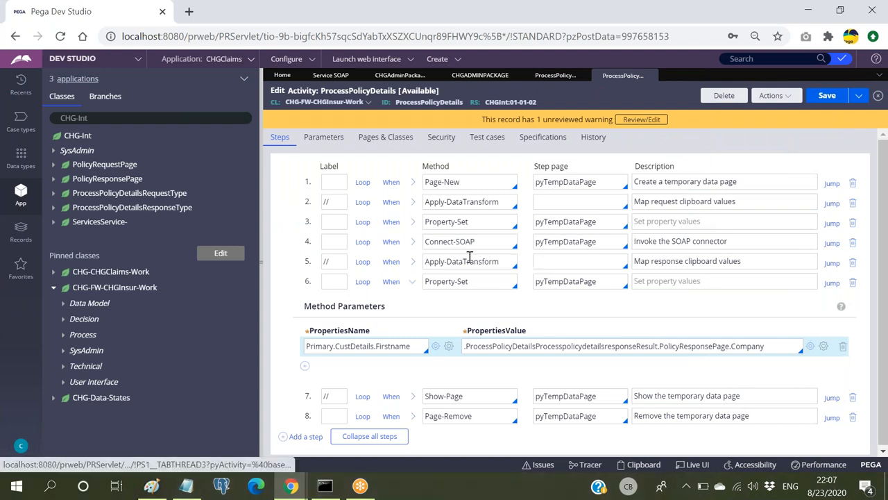
Set the property value in the first Property-Set step's method parameters to "PN002" and save the activity.
click(412, 223)
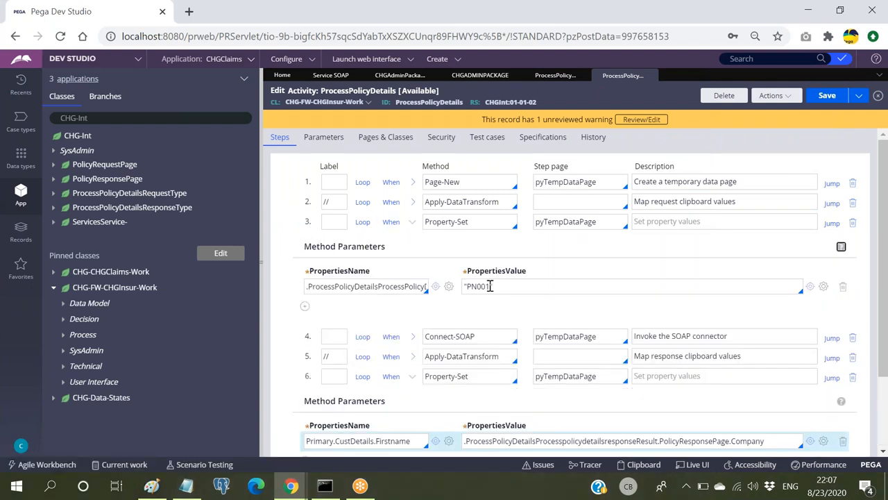
click(507, 286)
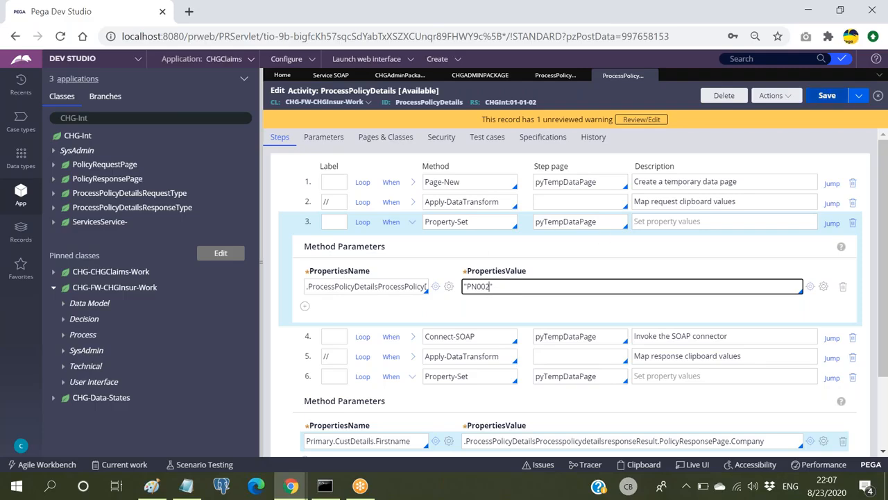
click(825, 95)
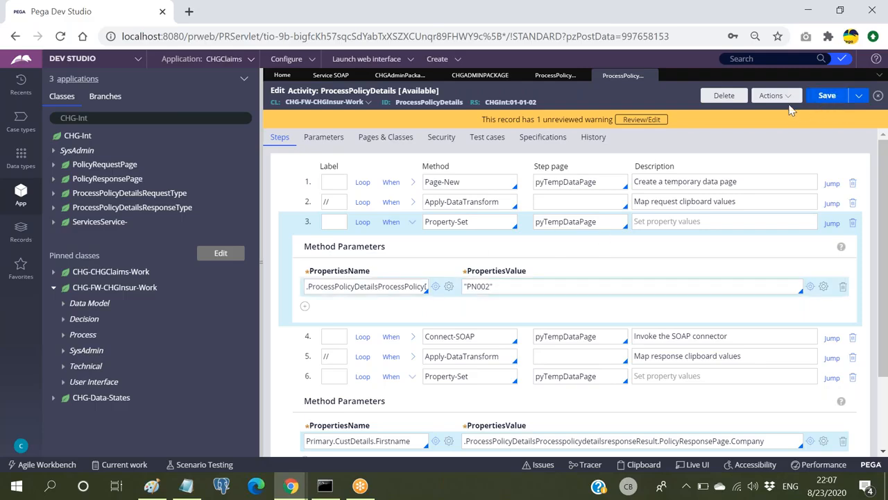
Run the ProcessPolicyDetails activity with the PN002 request value and close the result window.
click(774, 95)
click(766, 114)
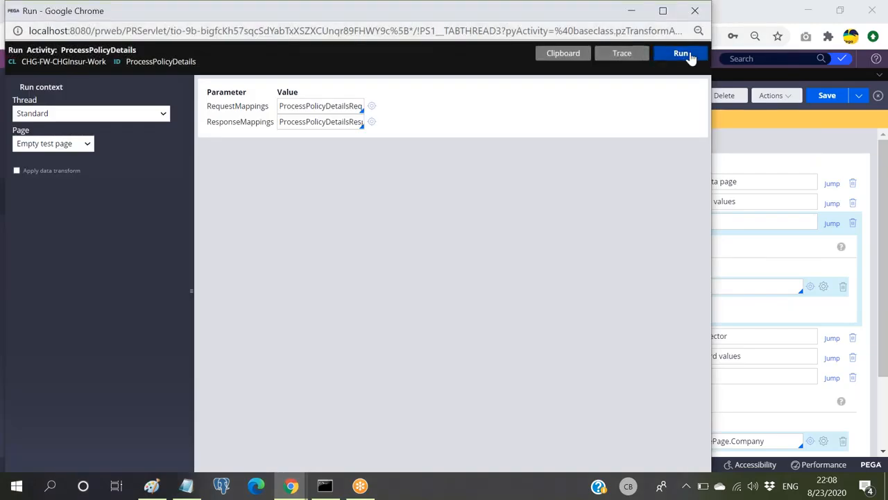
click(684, 55)
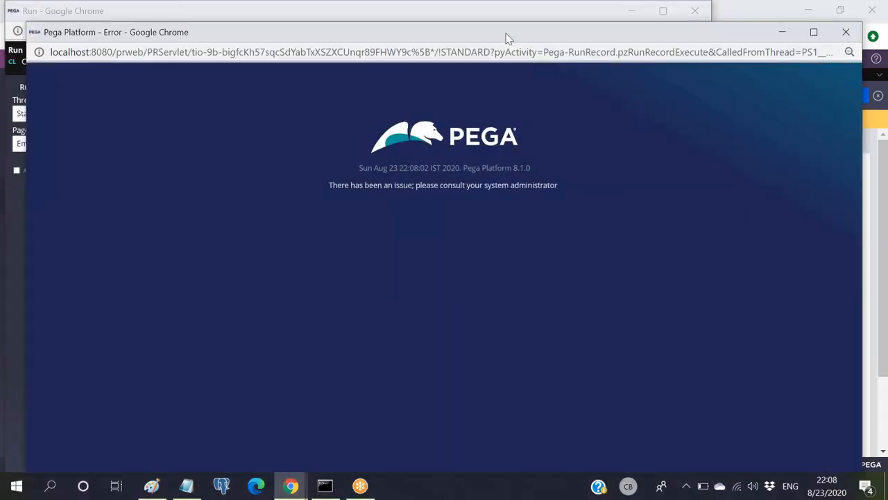
drag(506, 38, 500, 105)
click(841, 98)
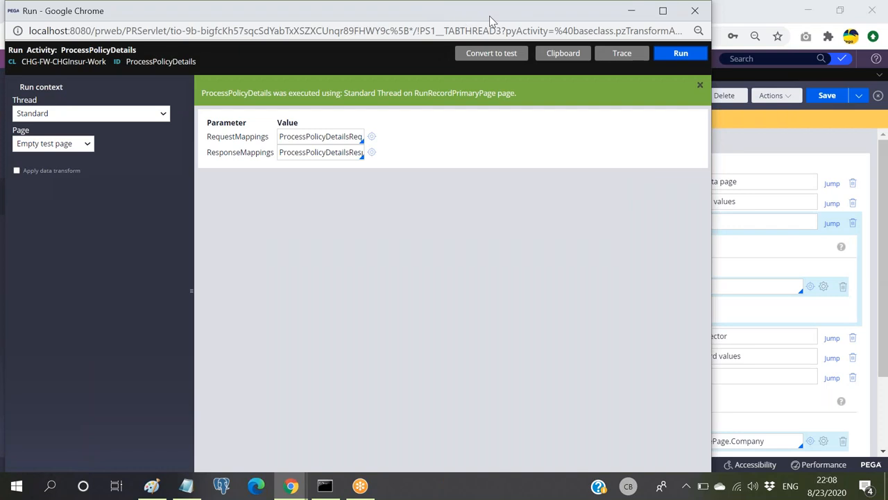
Check the policy number on MyServicePage's PolicyRequestPage in the clipboard and close the viewer.
click(563, 54)
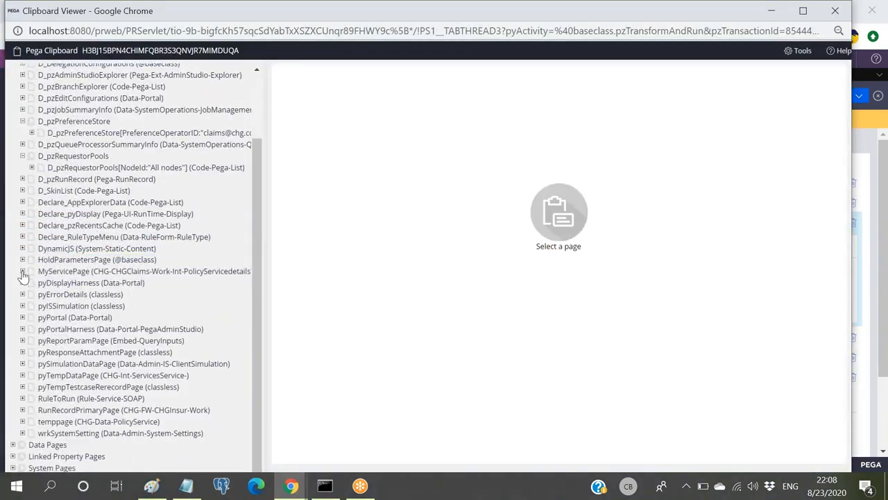
click(22, 271)
click(56, 283)
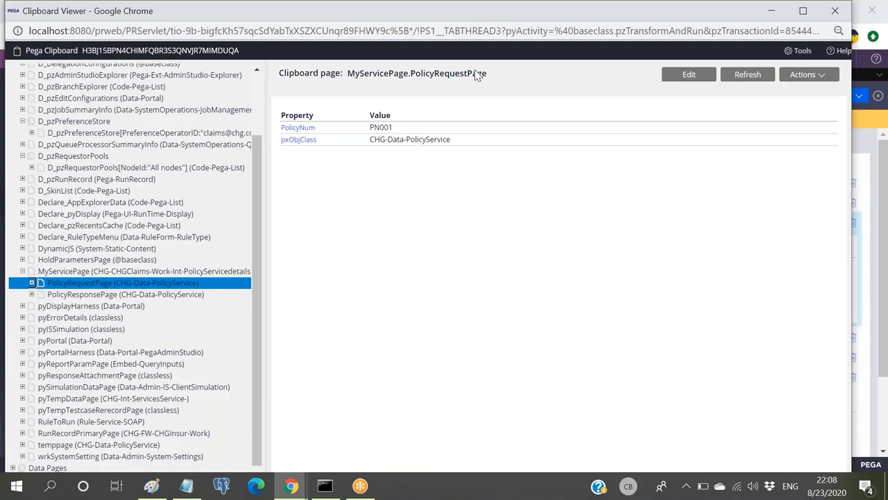
drag(476, 18, 476, 70)
click(525, 50)
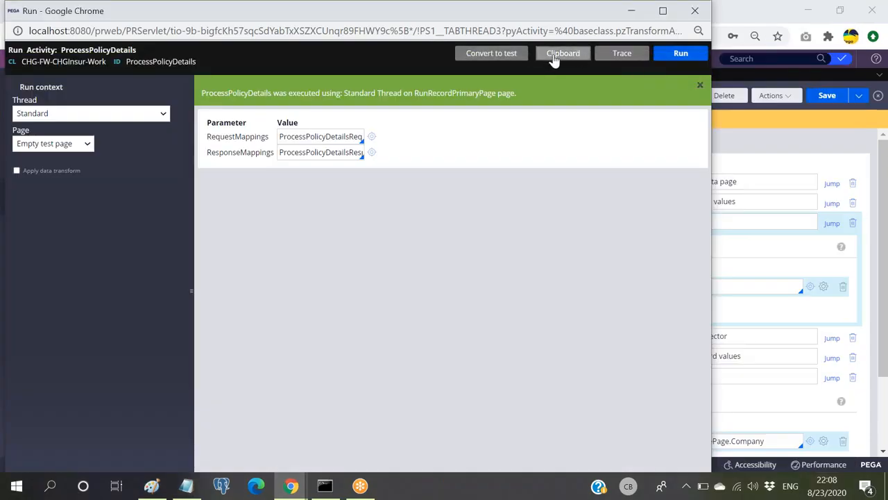
Reopen the clipboard, look at the request and response pages under MyServicePage, and close the viewer and run window.
click(553, 58)
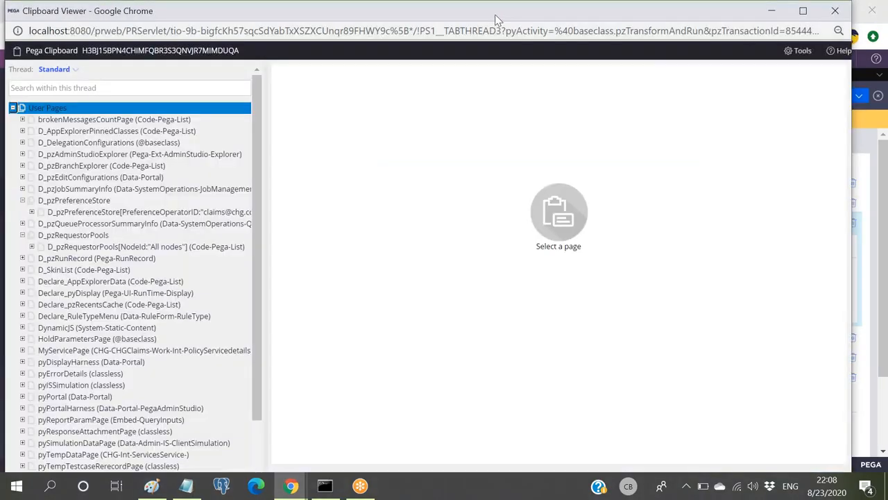
scroll(22, 278, down, 2)
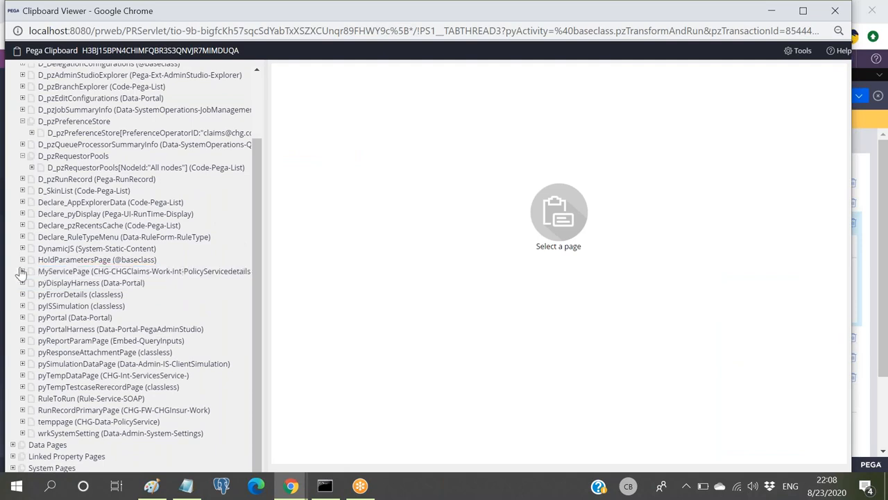
click(22, 271)
click(39, 283)
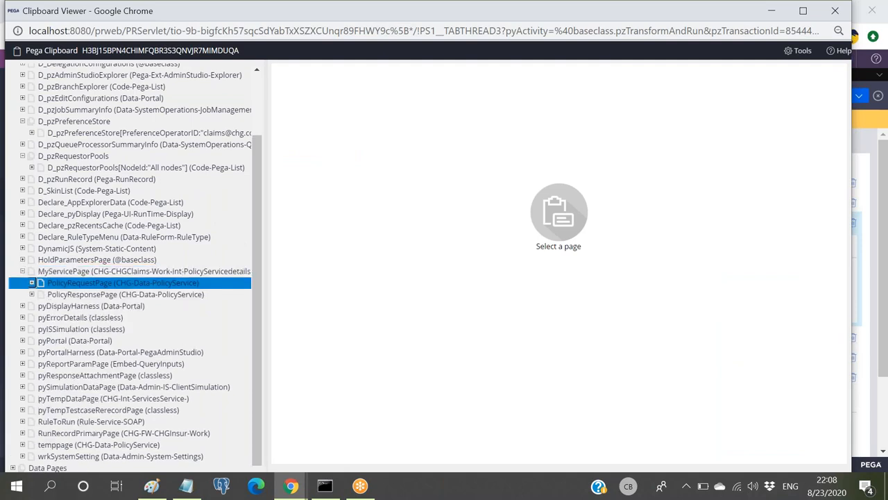
click(61, 297)
drag(507, 19, 504, 144)
drag(492, 12, 488, 71)
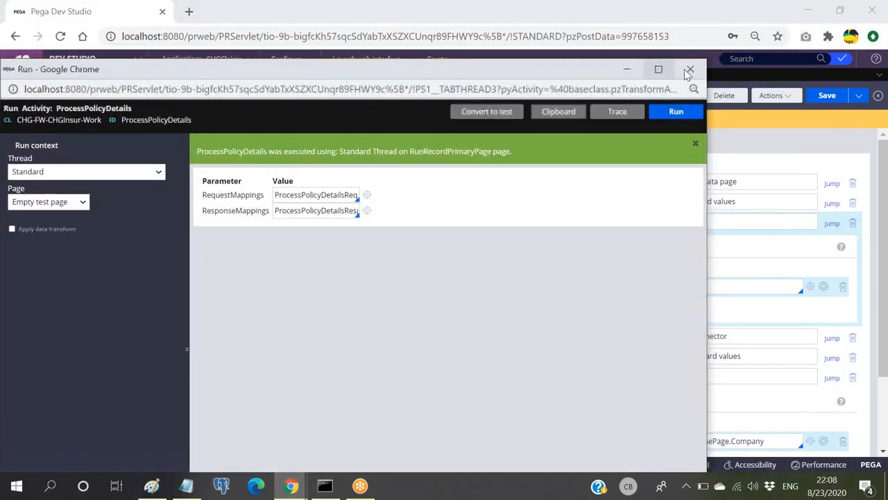
Save the ProcessPolicyDetails activity, rerun it on an empty test page, and close the result window.
click(826, 99)
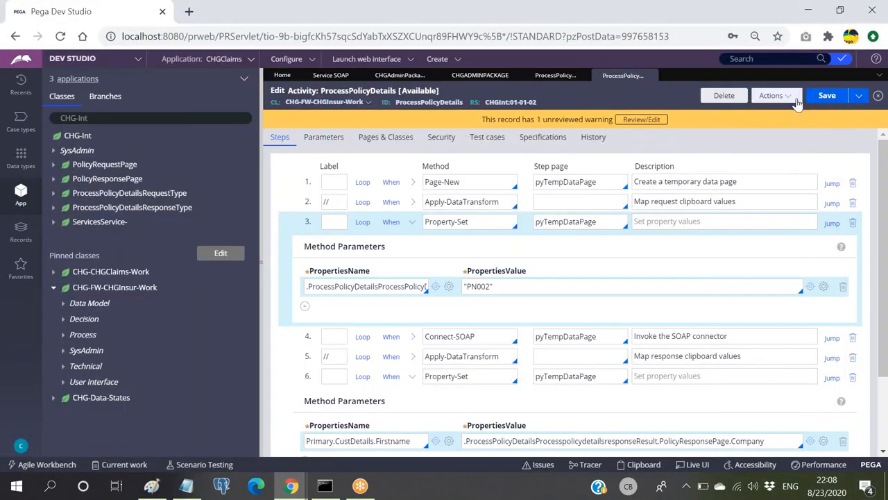
click(786, 97)
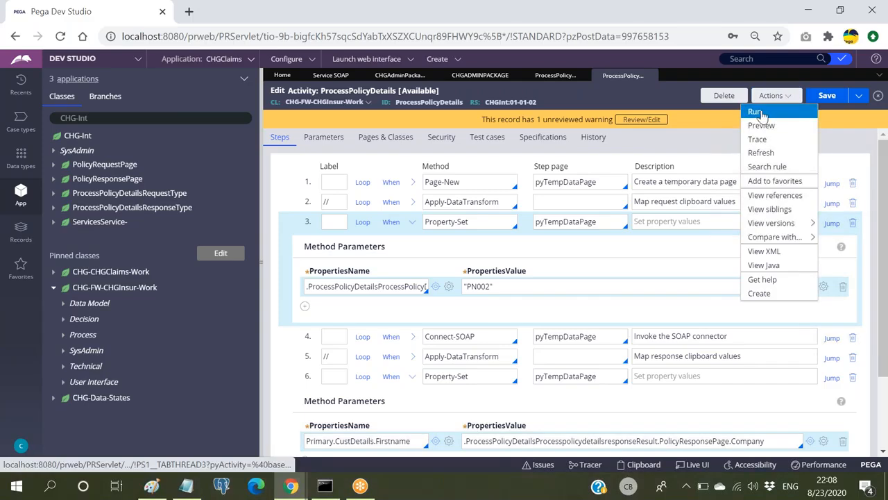
click(769, 112)
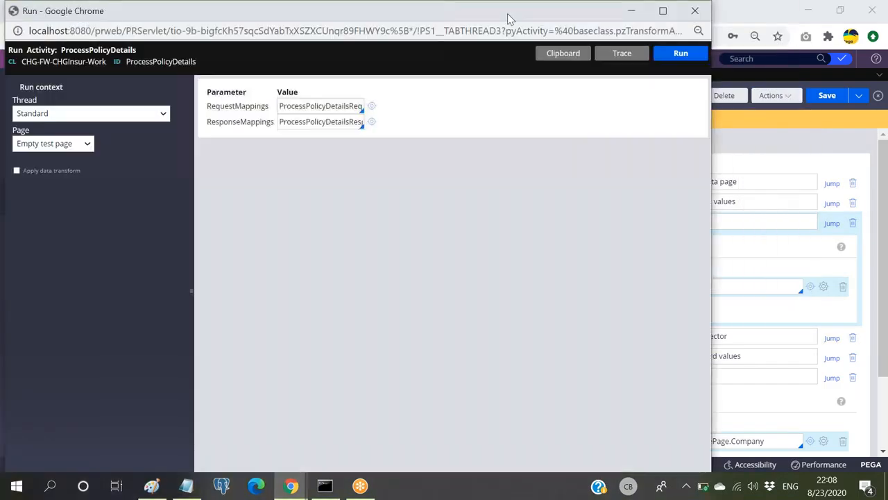
click(681, 54)
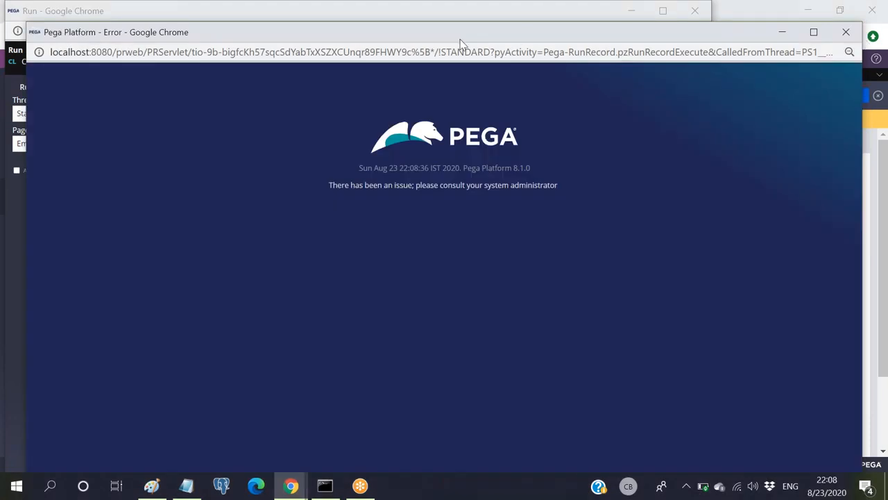
drag(460, 36, 455, 85)
click(842, 82)
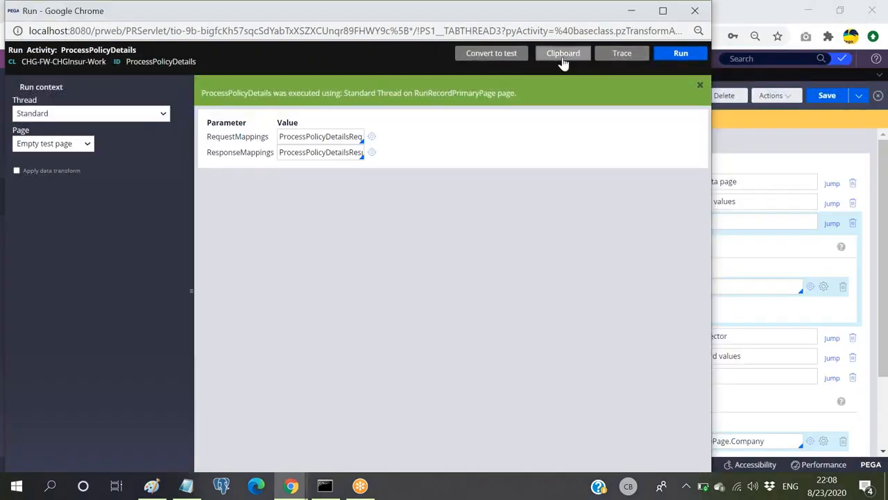
View the new run's clipboard and select PolicyResponsePage under MyServicePage to examine the response.
click(563, 57)
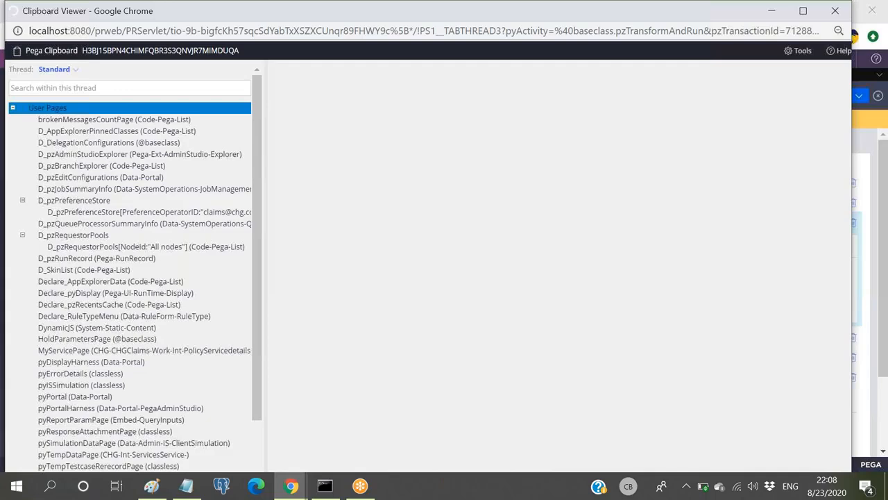
scroll(70, 284, down, 1)
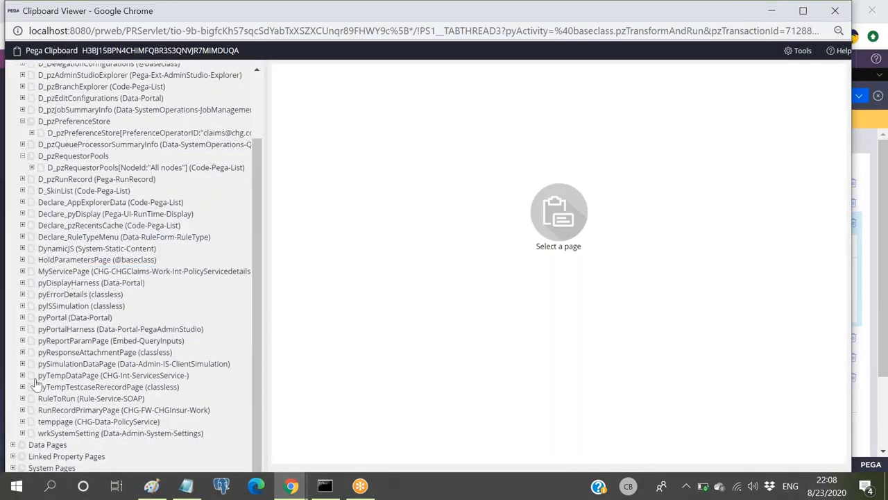
click(22, 270)
click(56, 295)
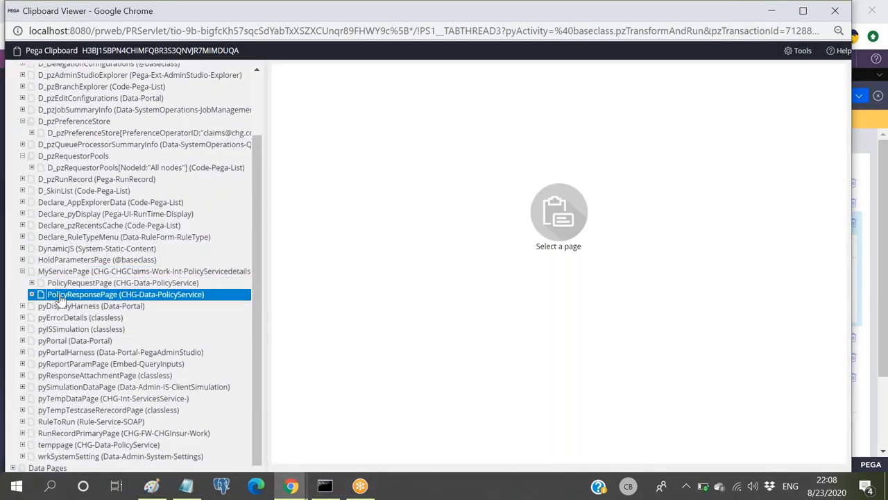
Check the policy number on MyServicePage's PolicyRequestPage and put away the clipboard viewer and run window.
click(68, 283)
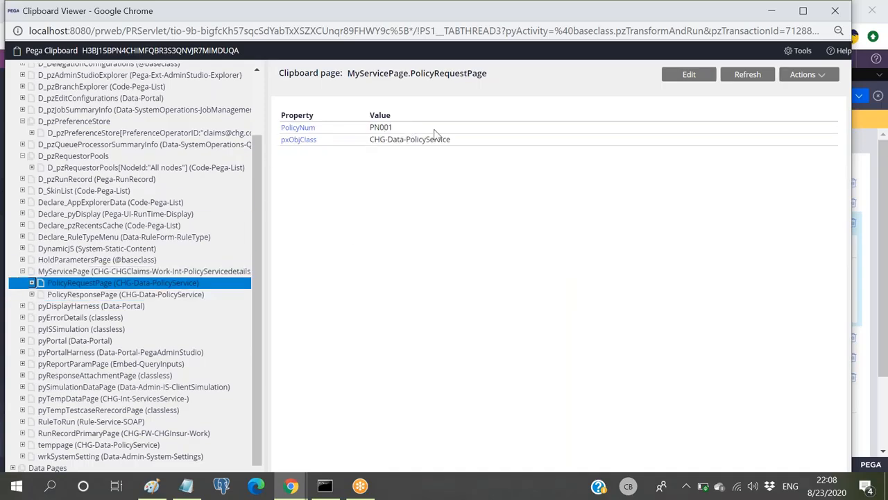
drag(464, 17, 455, 499)
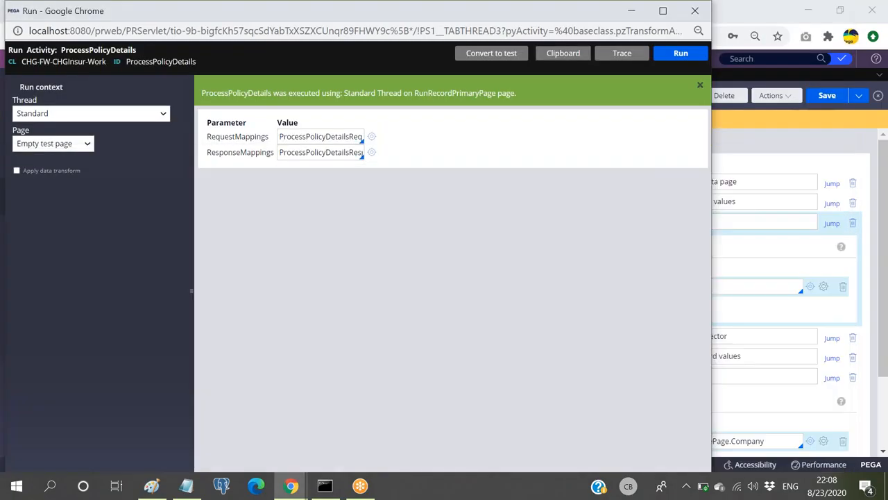
drag(488, 19, 486, 499)
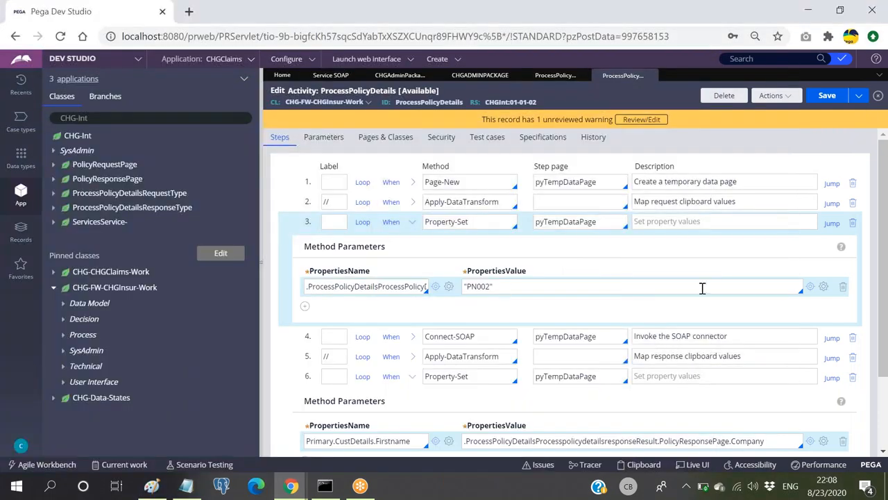
Collapse the parameters of both Property-Set steps in the ProcessPolicyDetails activity and review the methods of its steps.
click(412, 221)
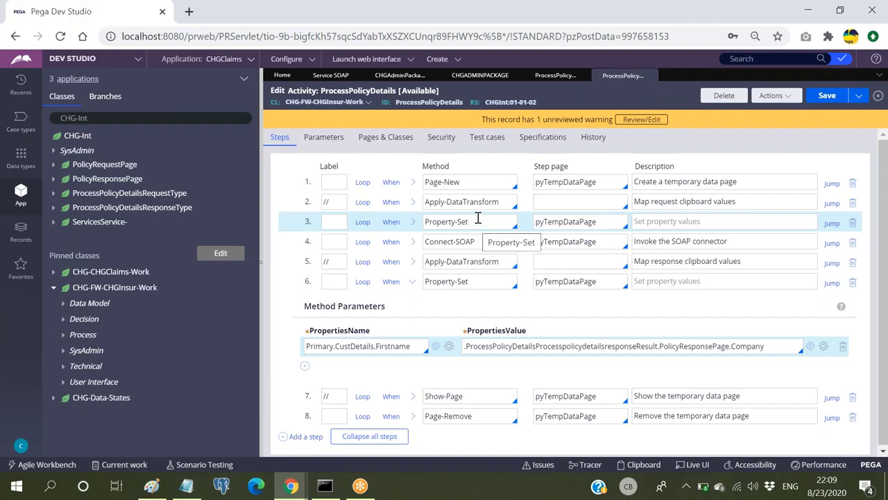
click(473, 246)
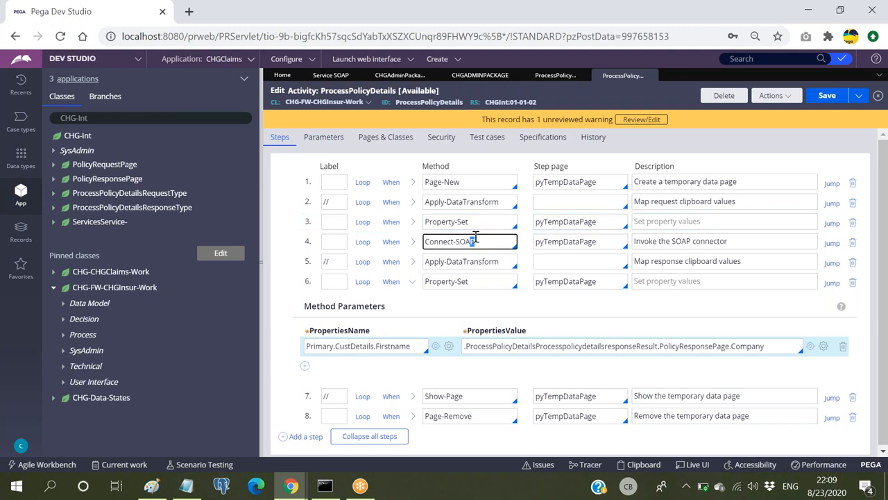
click(478, 221)
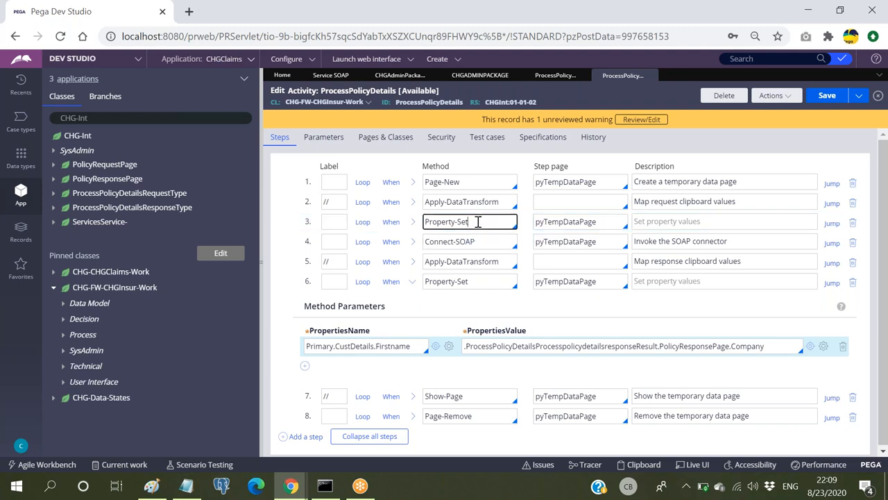
drag(504, 202, 420, 202)
click(552, 202)
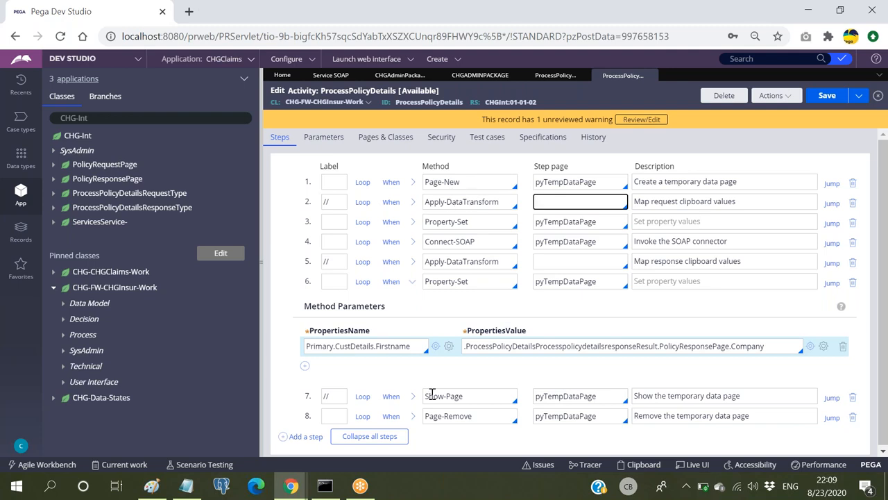
click(412, 280)
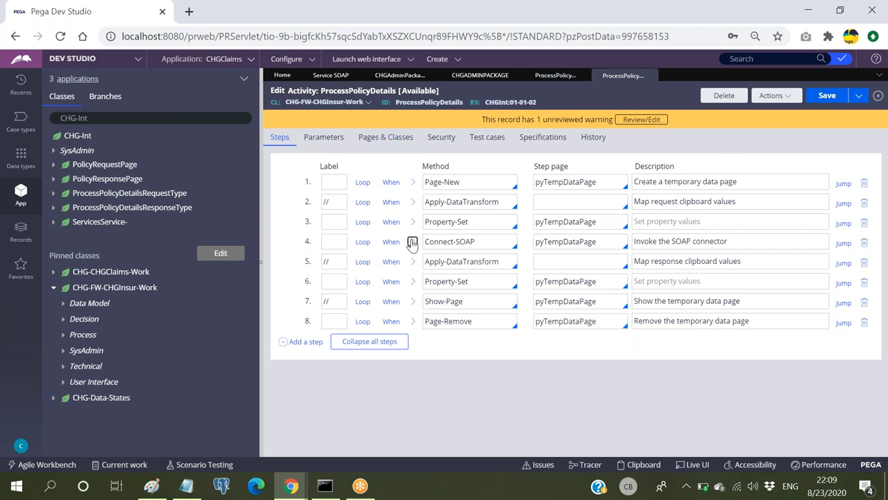
Expand the Connect-SOAP step to examine its service name, and examine the policy number assigned by the first Property-Set step.
click(413, 242)
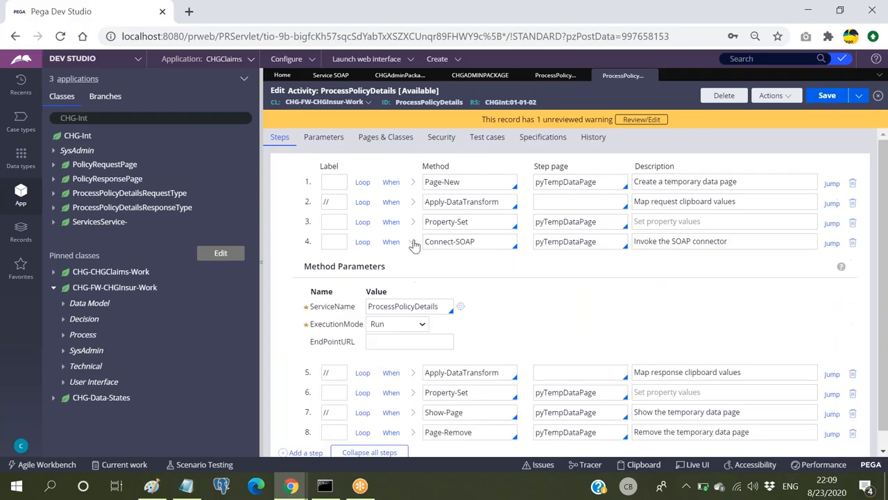
double_click(421, 306)
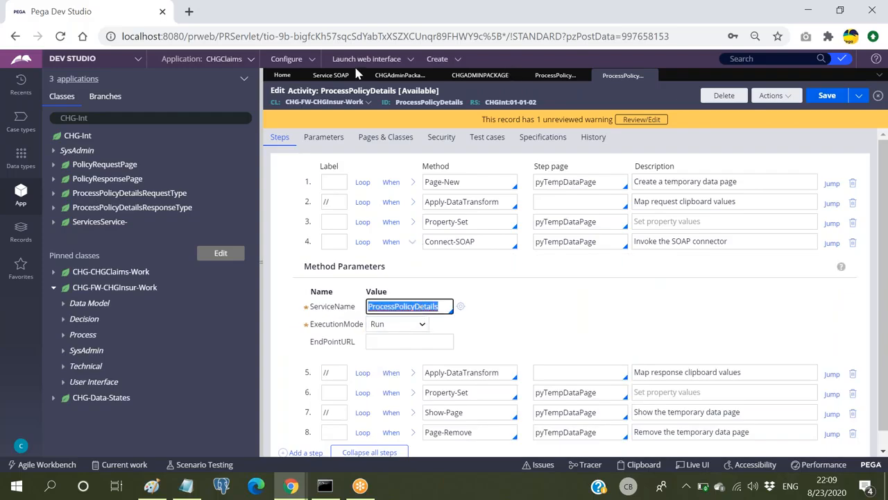
click(335, 78)
click(625, 75)
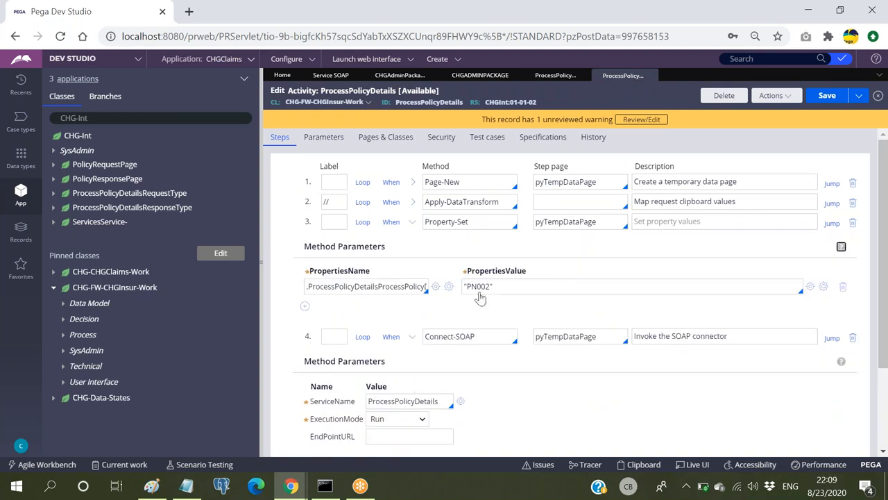
double_click(478, 286)
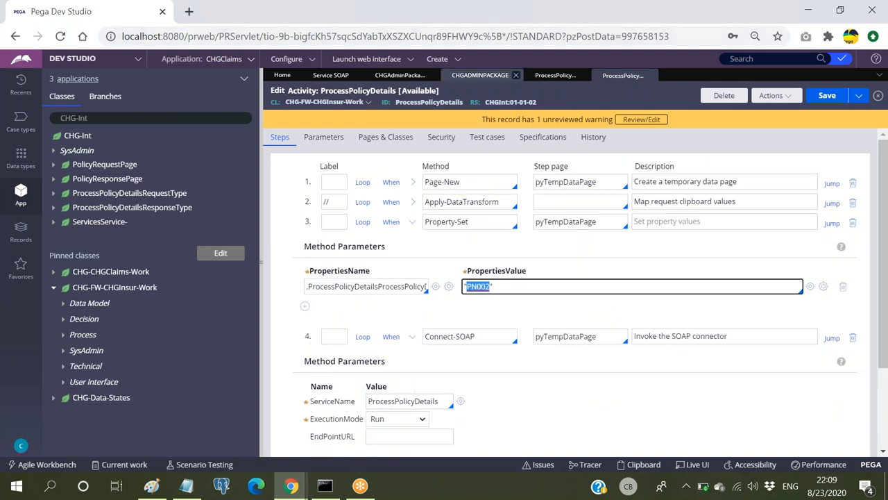
Examine the request parameters of the ProcessPolicyDetails SOAP service and the Service SOAP instances, and return to the activity.
click(400, 75)
click(323, 118)
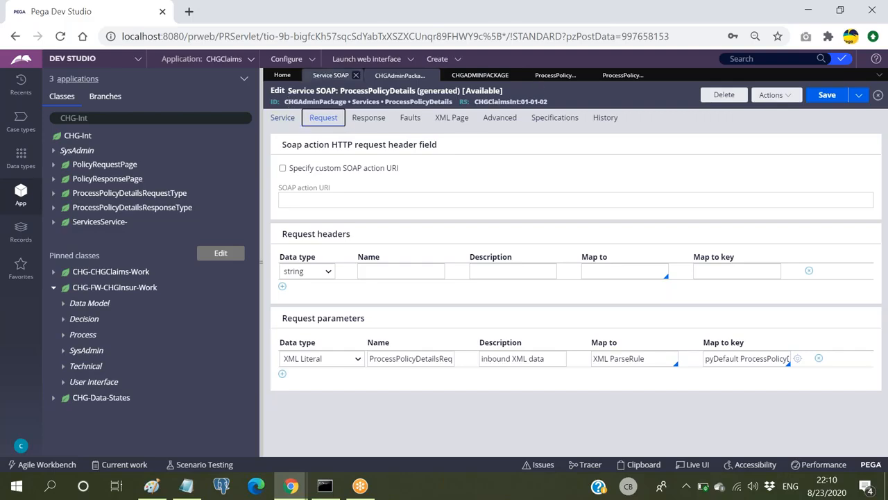
click(331, 75)
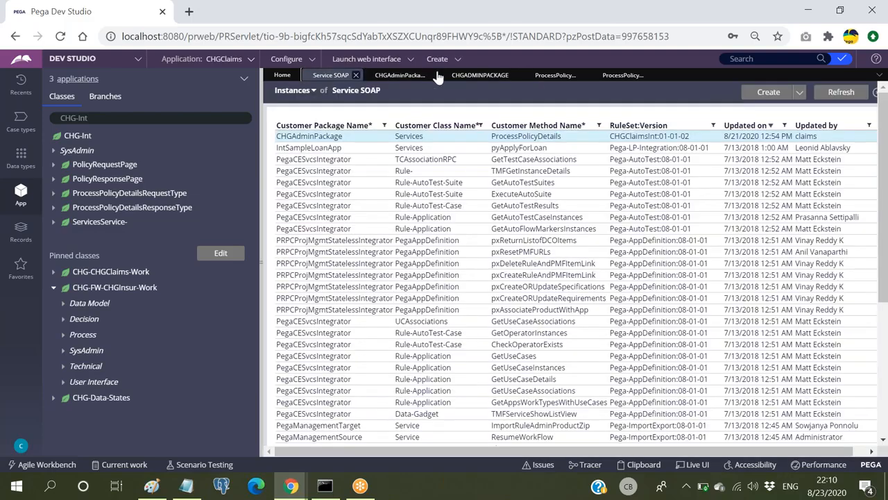
click(635, 78)
click(555, 75)
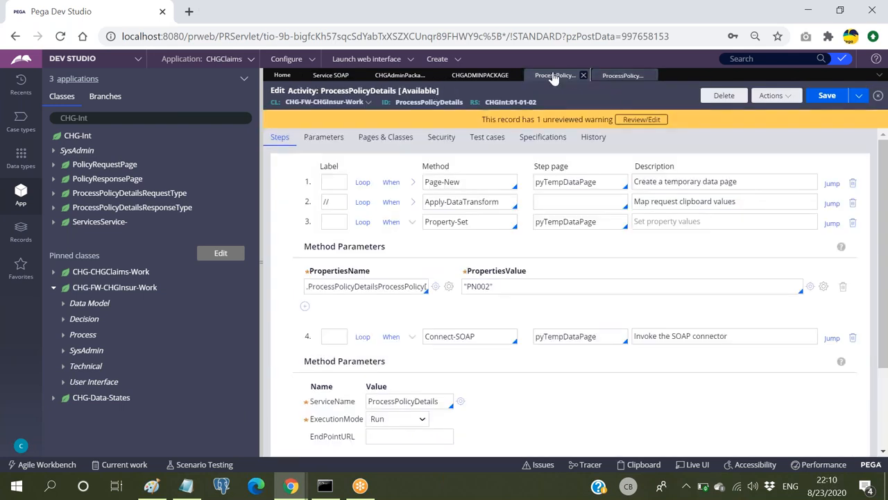
click(551, 77)
click(620, 75)
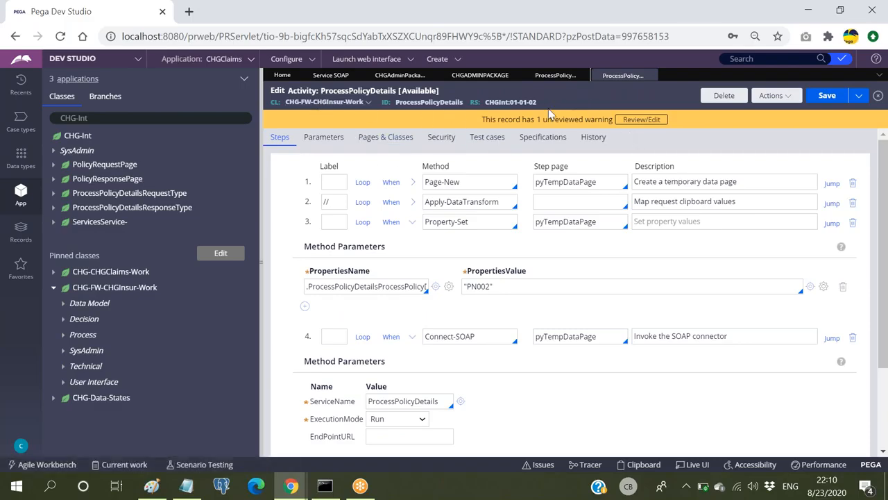
Review the activity's request value in step 3 and expand step 6 to examine how the response is mapped to the customer details.
drag(501, 286, 459, 290)
click(503, 286)
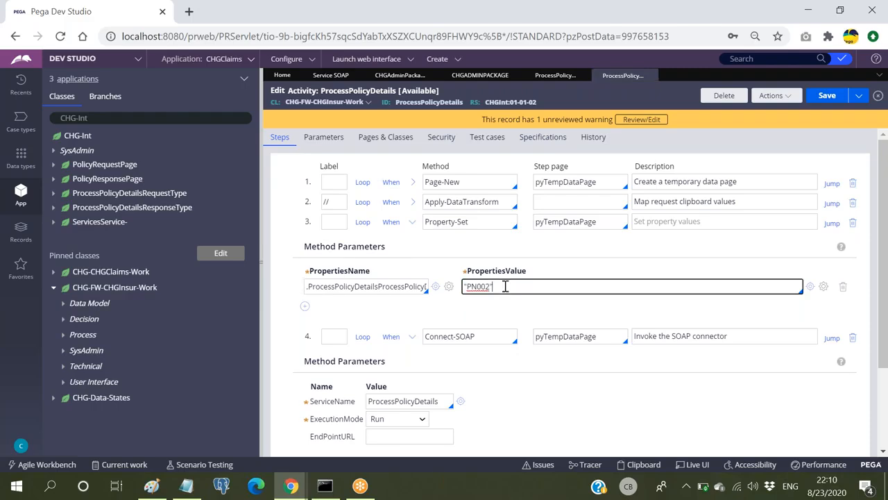
text(")
double_click(433, 102)
click(557, 84)
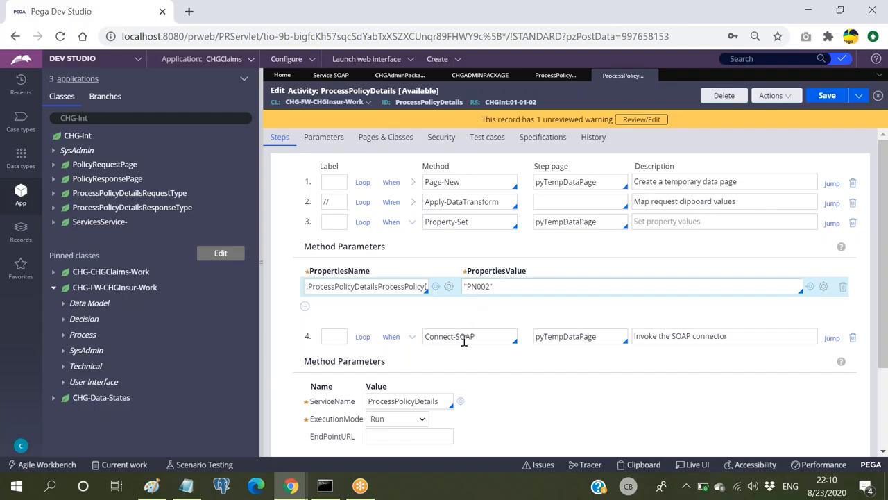
scroll(464, 327, down, 3)
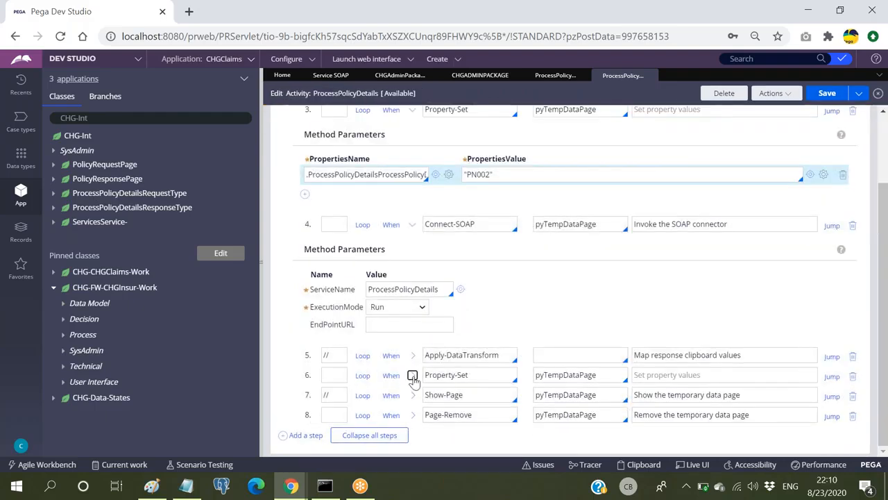
click(413, 375)
scroll(430, 367, down, 2)
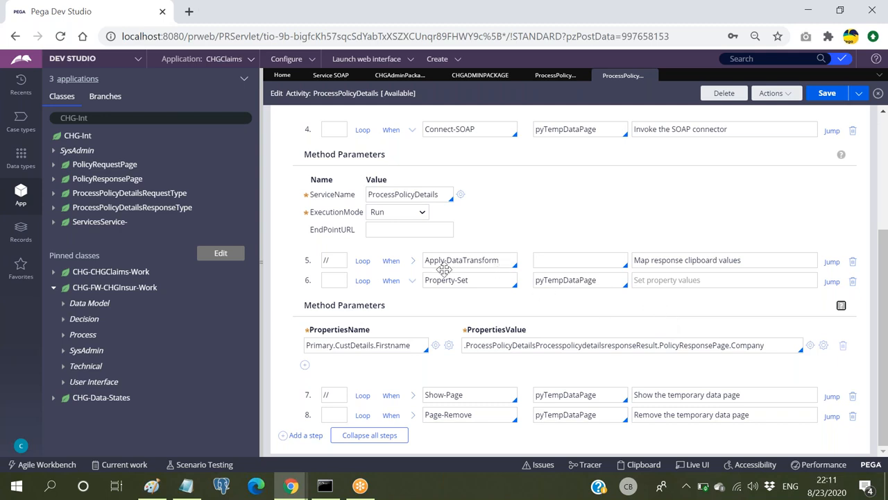
scroll(445, 269, up, 5)
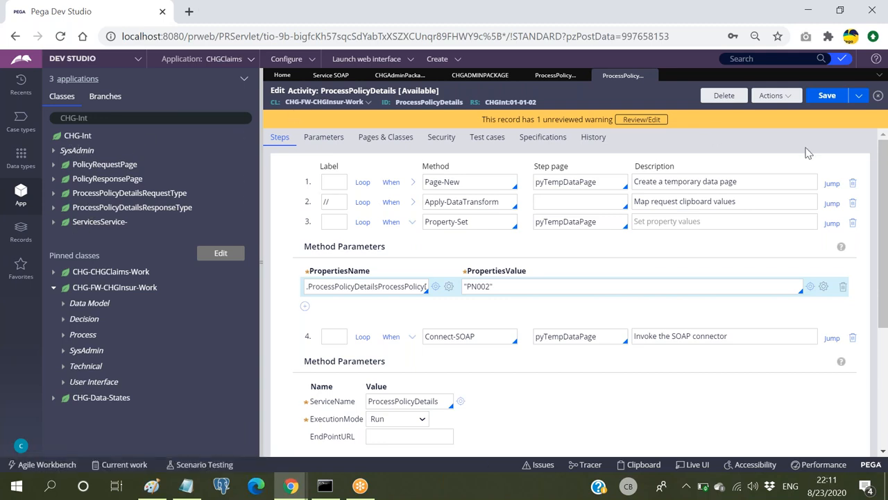
Close all open rule tabs and clear the class search in the App explorer.
click(879, 75)
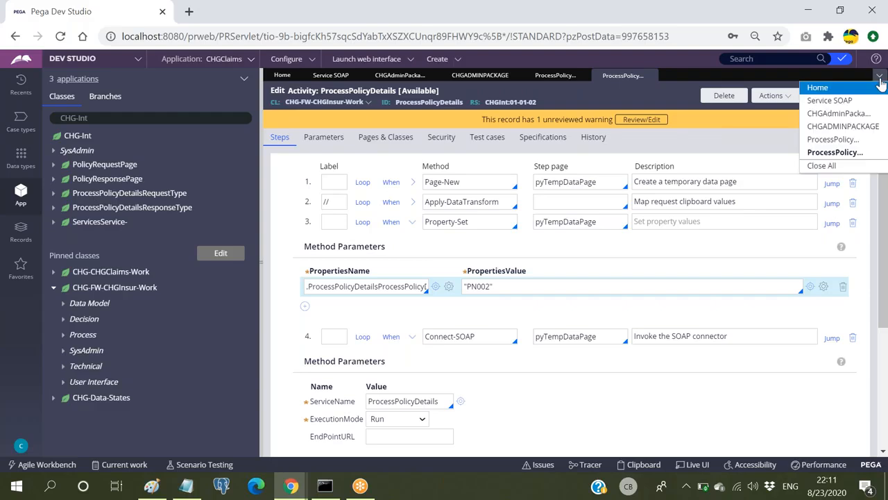
click(832, 169)
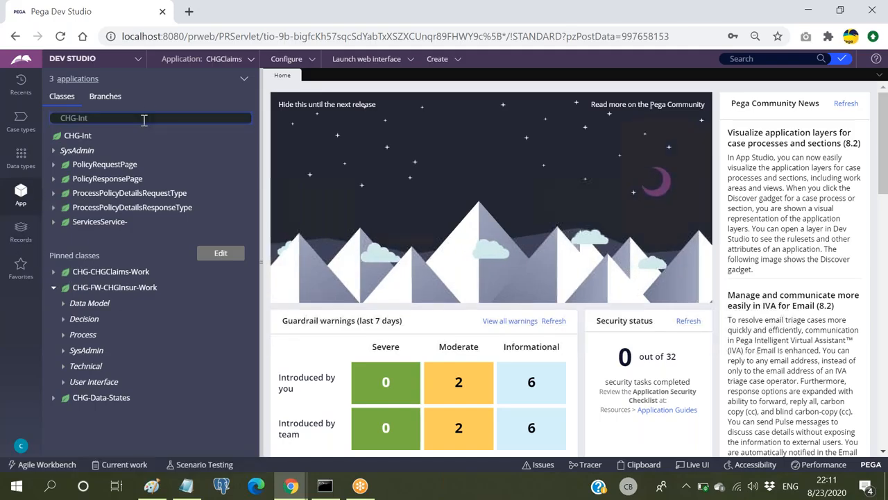
click(176, 118)
key(BackSpace)
key(BackSpace)
key(BackSpace)
key(BackSpace)
key(BackSpace)
key(BackSpace)
key(BackSpace)
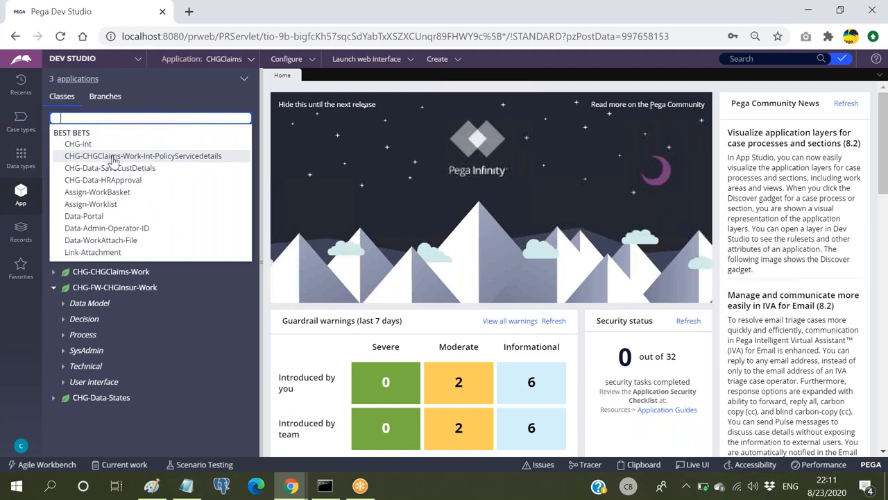
click(13, 337)
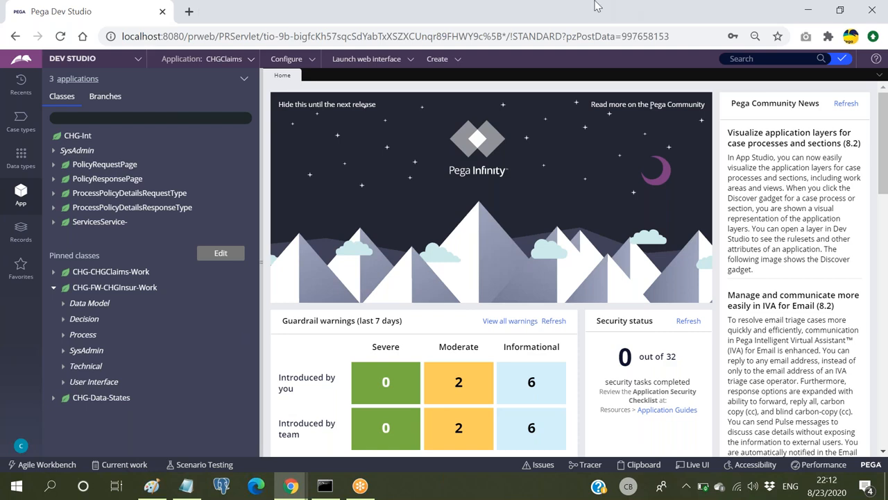
click(376, 7)
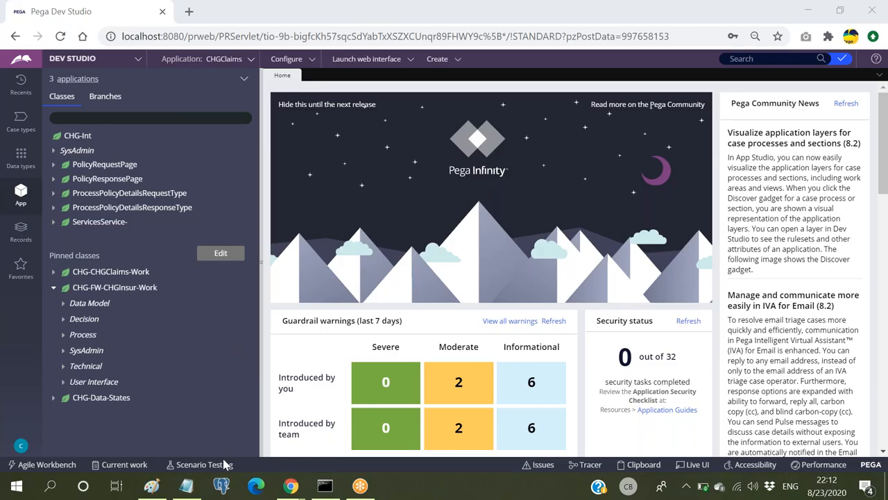
Switch to the Notepad notes and add the line "Service-Rest" below "Service package", separated by blank lines.
click(186, 485)
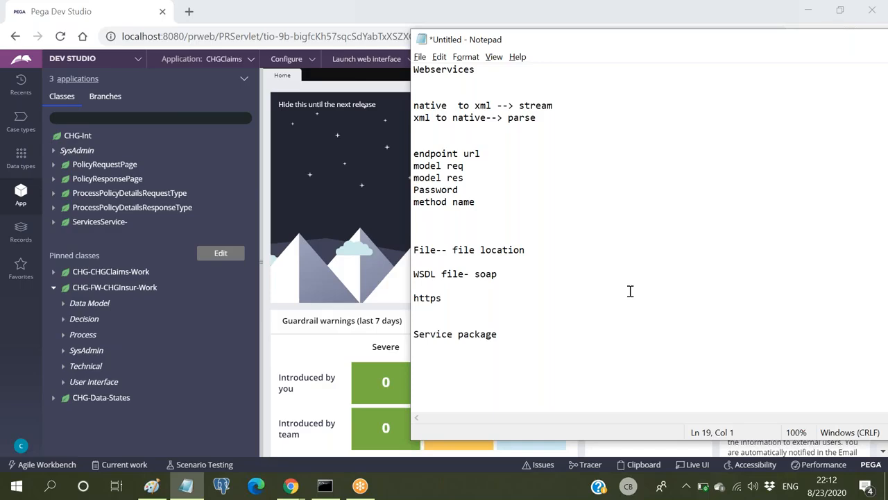
key(Down)
key(Down)
key(Down)
key(Right)
key(Right)
key(Right)
key(Right)
key(Right)
key(Return)
key(Return)
text(Service-Rest)
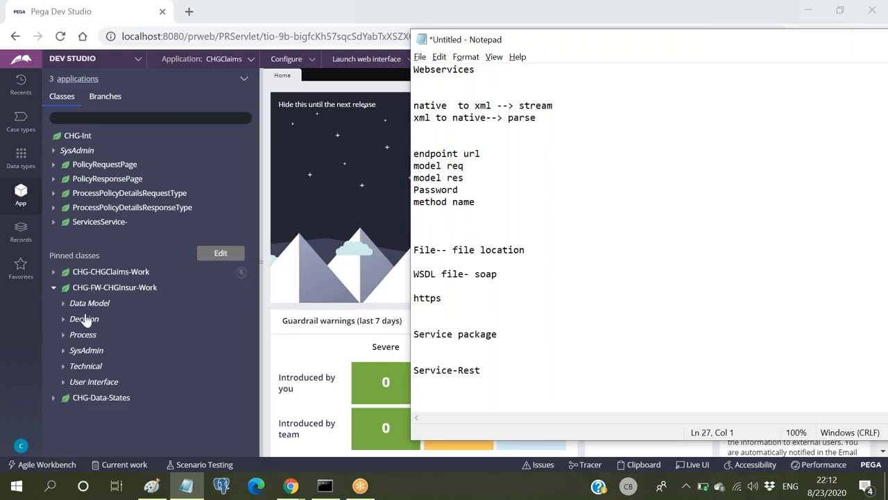
Return to Pega Dev Studio and expand the pinned CHG-CHGClaims-Work class.
click(56, 278)
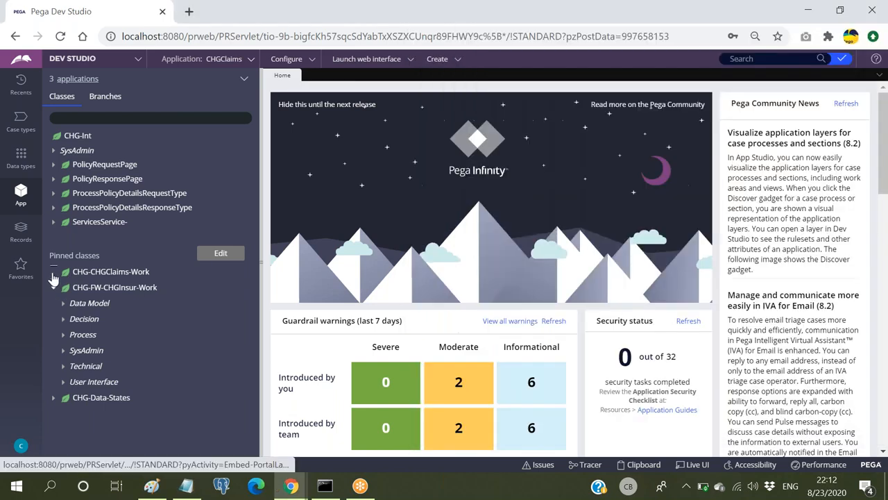
Expand the pinned CHG-CHGClaims-Work class and examine the subclasses under its Int class.
scroll(87, 283, down, 1)
click(64, 327)
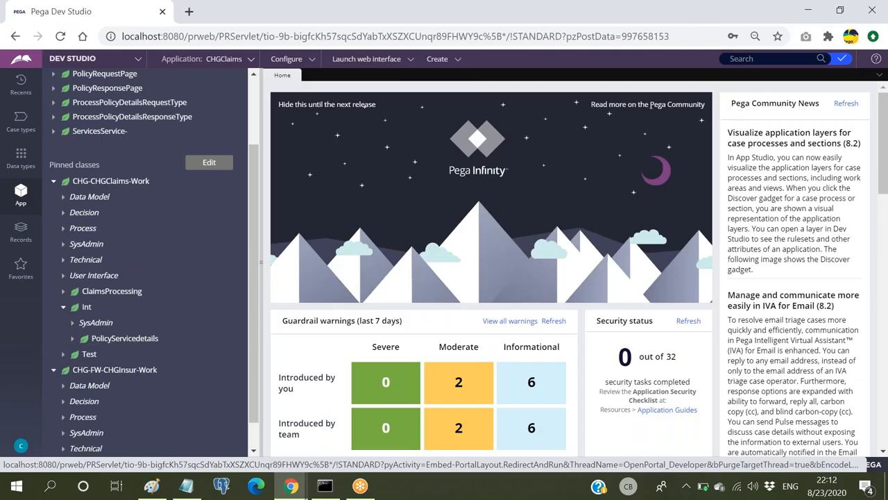
key(alt+Tab)
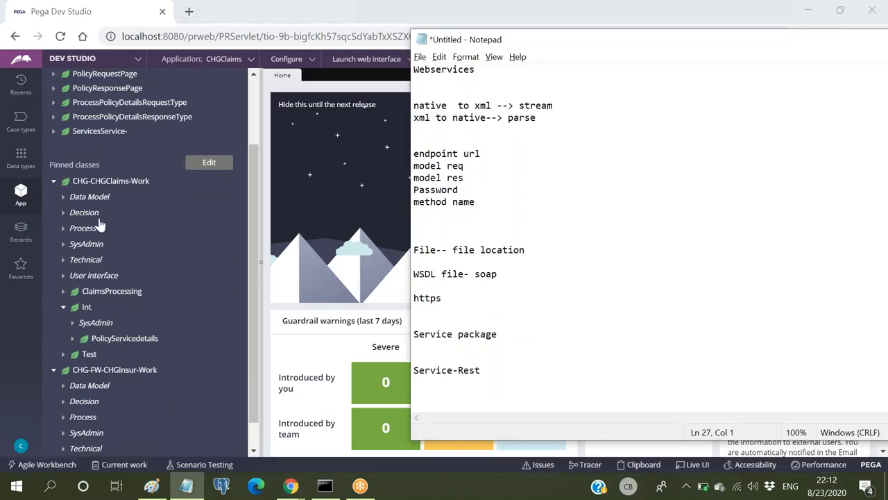
scroll(148, 131, up, 2)
Search the application classes for "chg-" and load the CHG-CHGClaims-Work-Int class.
click(159, 117)
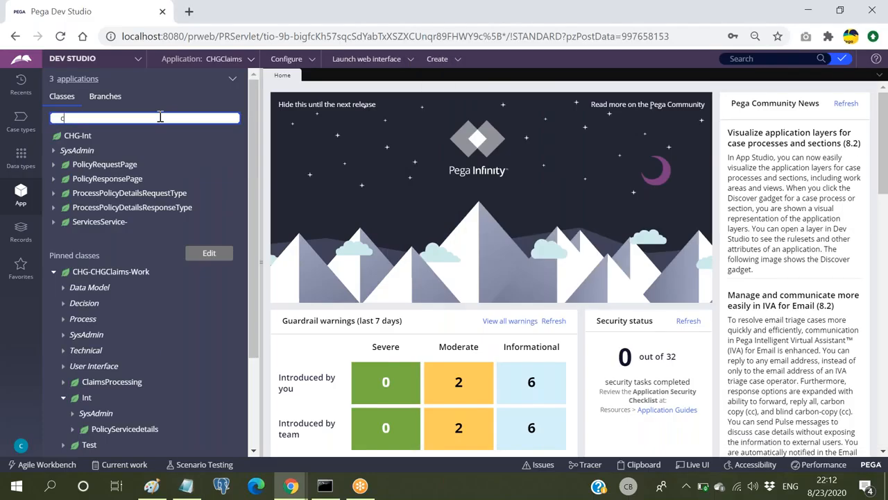
text(chg-)
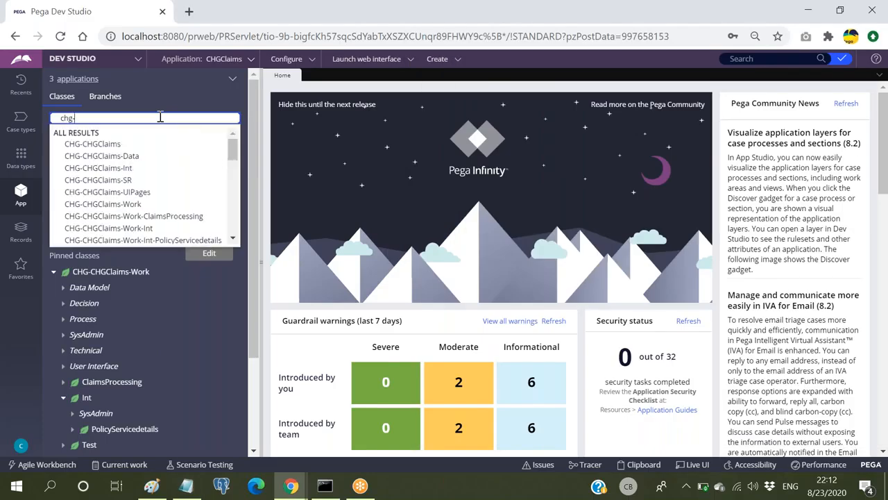
key(Down)
key(Down)
key(Down)
key(Down)
key(Down)
key(Down)
key(Down)
key(Down)
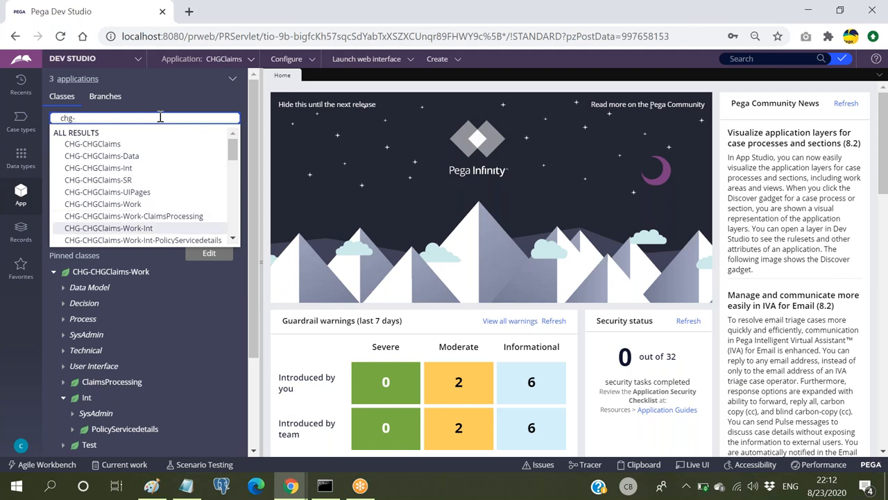
key(Down)
key(Down)
key(Down)
key(Down)
key(Down)
key(Down)
key(Down)
key(Down)
key(Down)
key(Down)
key(Down)
key(Down)
key(Up)
key(Up)
key(Up)
key(Up)
key(Up)
key(Up)
key(Up)
key(Up)
key(Up)
key(Up)
key(Up)
key(Up)
key(Return)
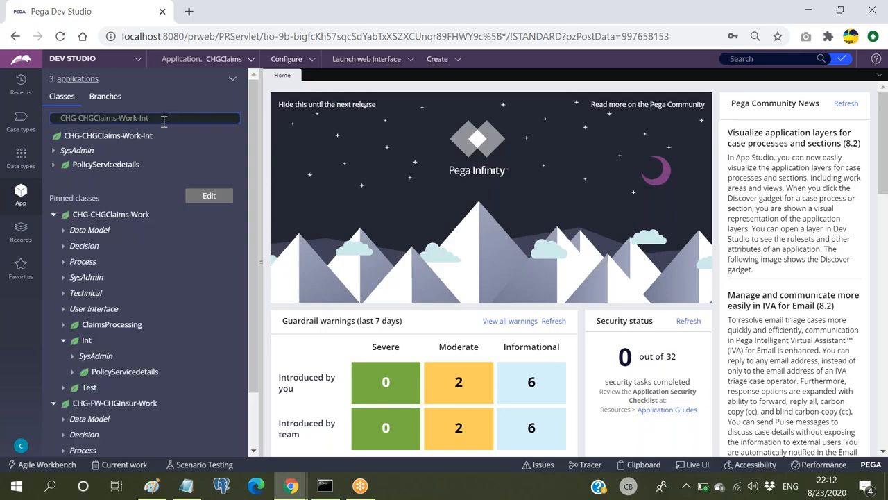
Switch to the Notepad notes and add "xml/json/text.." after Service-Rest, separated by several spaces.
key(alt+Tab)
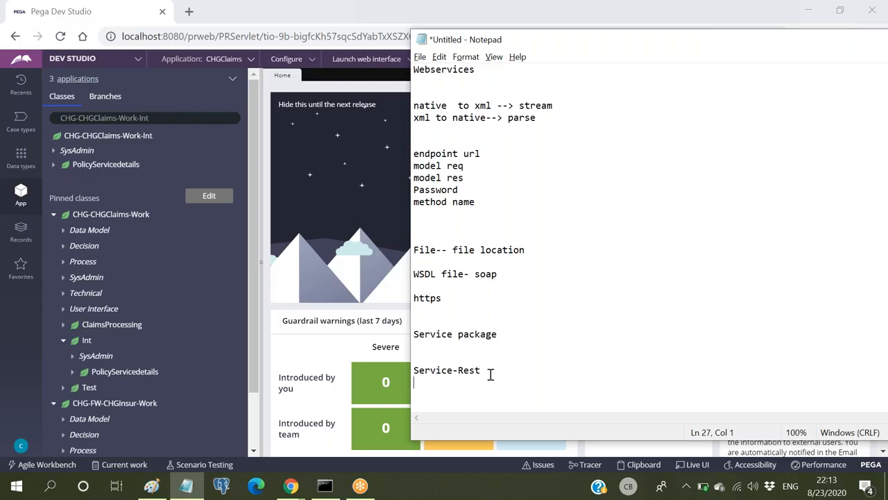
click(477, 370)
click(511, 370)
text(xml.)
key(BackSpace)
text(/json/text..)
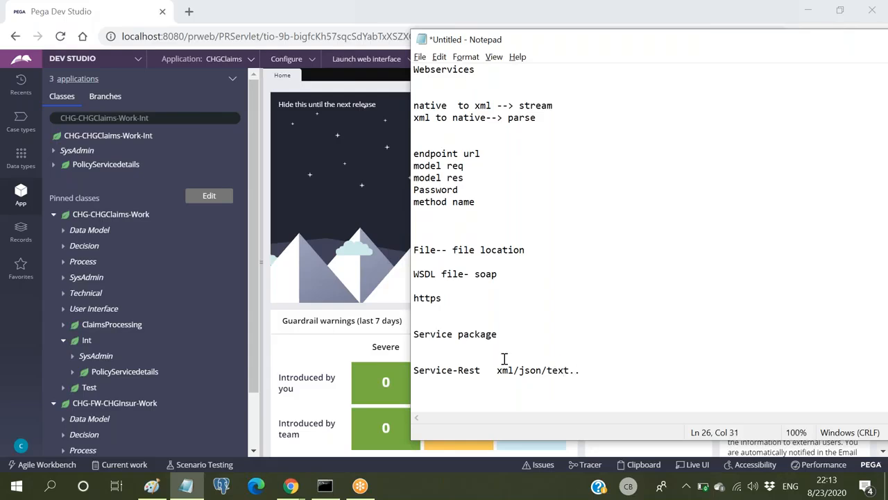
double_click(476, 370)
click(501, 378)
click(487, 370)
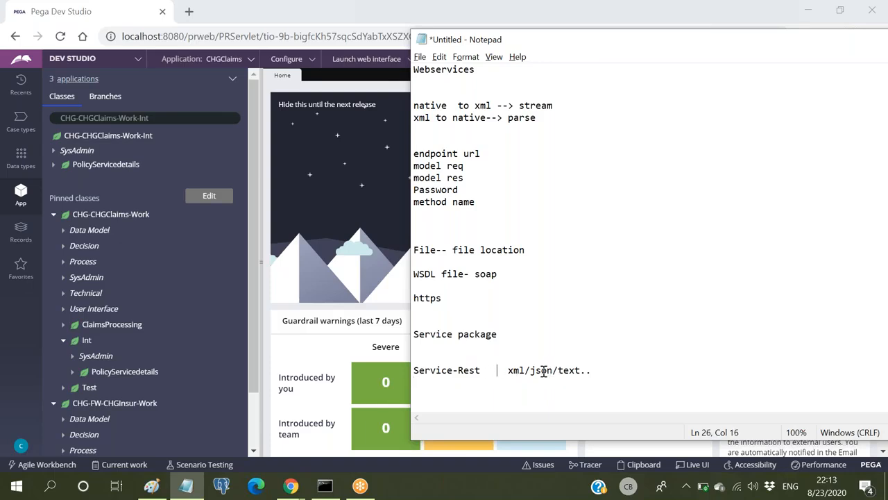
Highlight the xml/json/text.. formats, the word json and the Service-Rest entry in the notes.
double_click(544, 370)
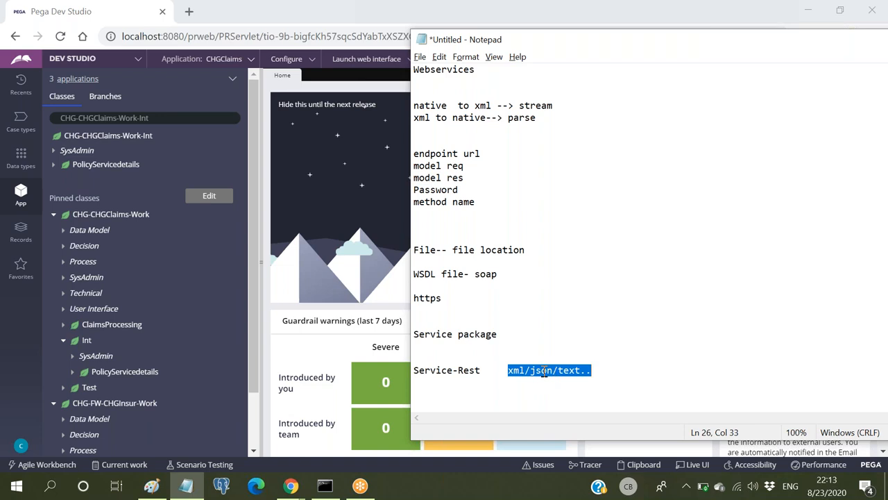
click(548, 370)
drag(554, 369, 531, 373)
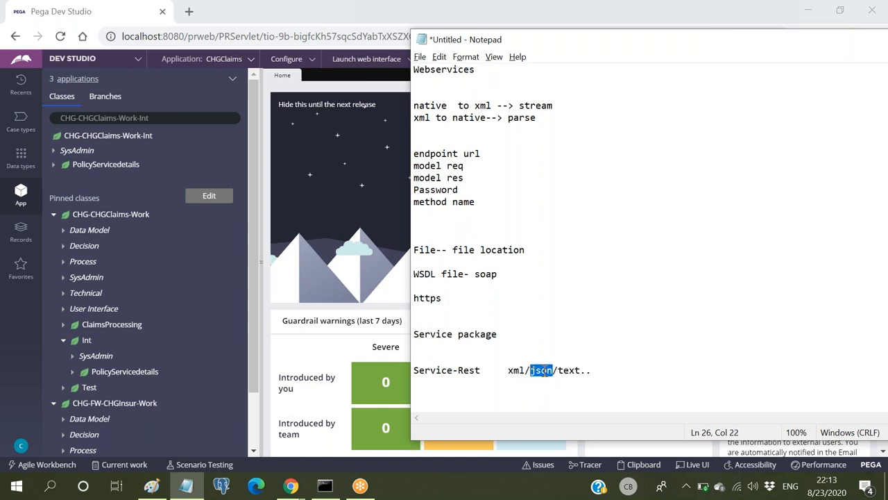
click(538, 381)
drag(486, 370, 413, 370)
click(451, 381)
click(589, 370)
key(Return)
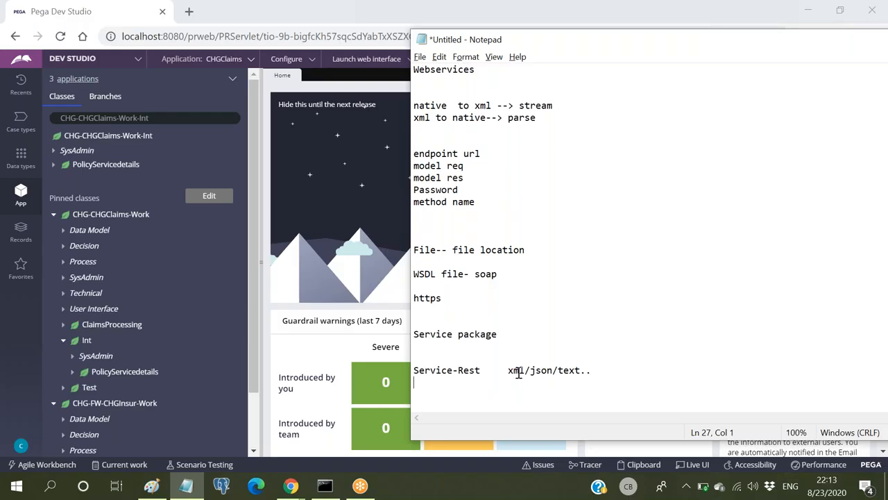
click(548, 371)
Write the start of an XML sample above Service package: "<Policy detsil><num>1</num>".
click(477, 319)
text(<>)
text(Policy )
text(detsil)
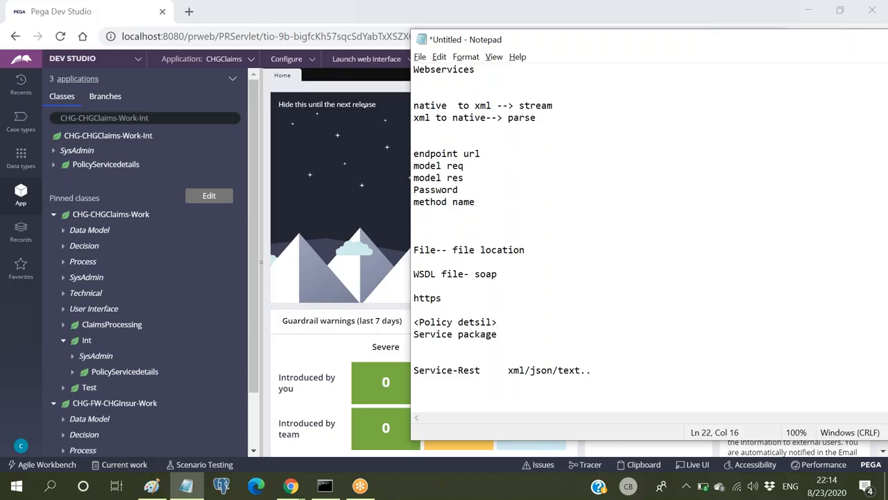
text(><ni)
key(BackSpace)
text(o)
text(um)
text(1<>)
text(/num)
key(Right)
text(M\)
key(BackSpace)
key(BackSpace)
Complete the XML sample by adding "<amount>1000</amount></policy details>" to the same line.
text(<>amount)
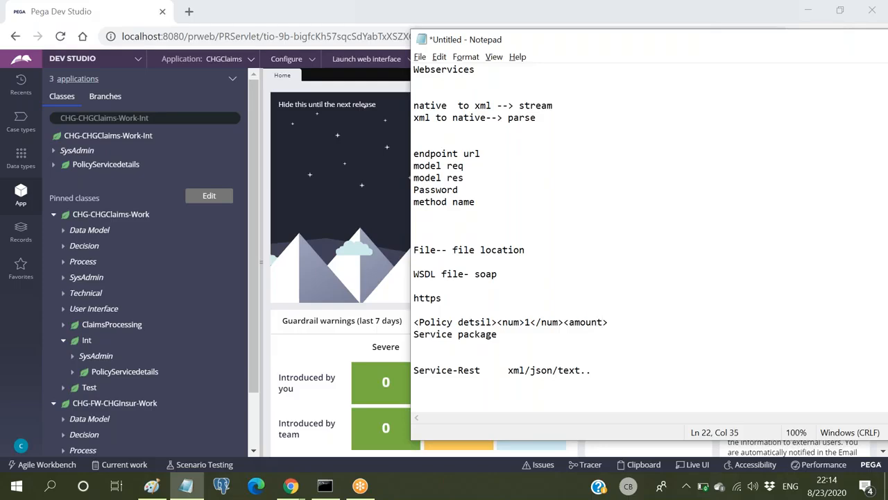
text(1000)
text(<>)
text(/amo)
text(unt>)
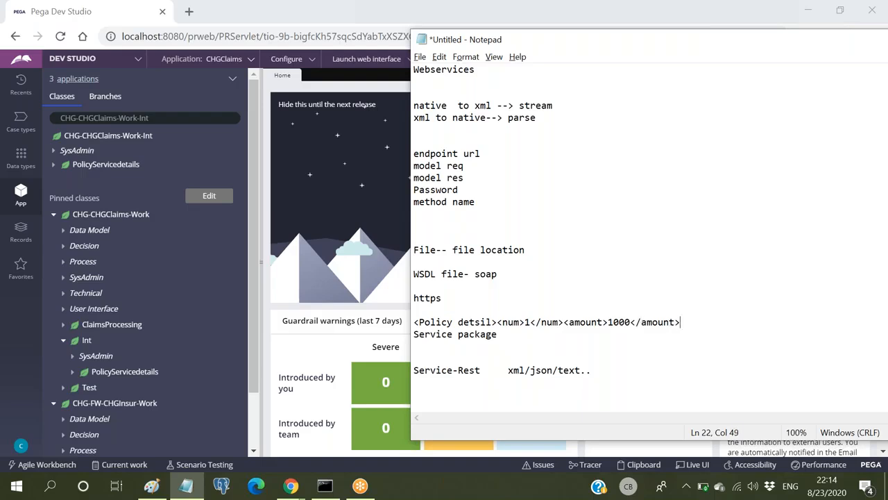
text(<>/policy details>)
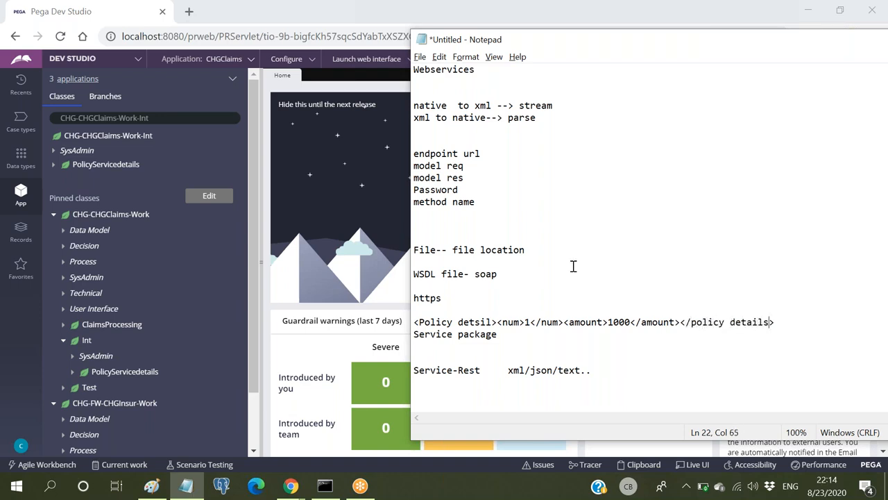
Put the opening and closing policy tags on their own lines and indent the num and amount line, leaving space below.
key(End)
key(Return)
key(Return)
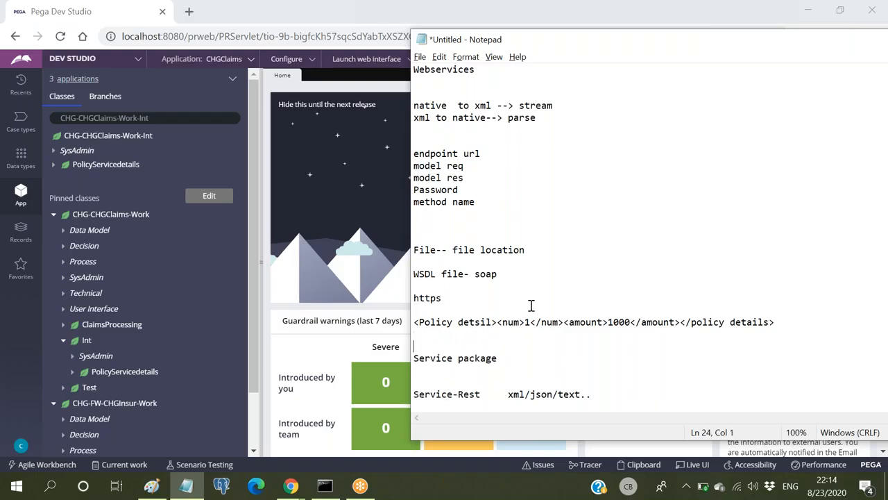
click(498, 322)
key(Return)
click(597, 336)
key(Return)
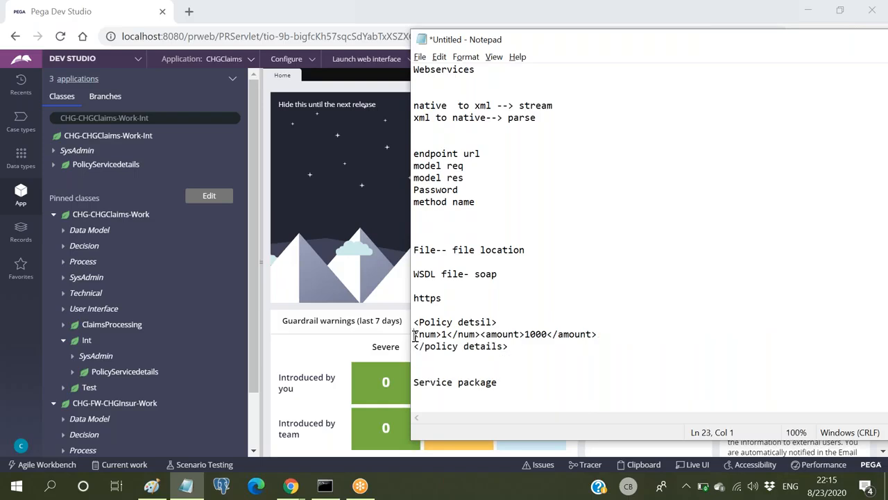
key(Tab)
Highlight the opening and closing policy tags, and move the amount element onto its own indented line.
drag(501, 322, 413, 321)
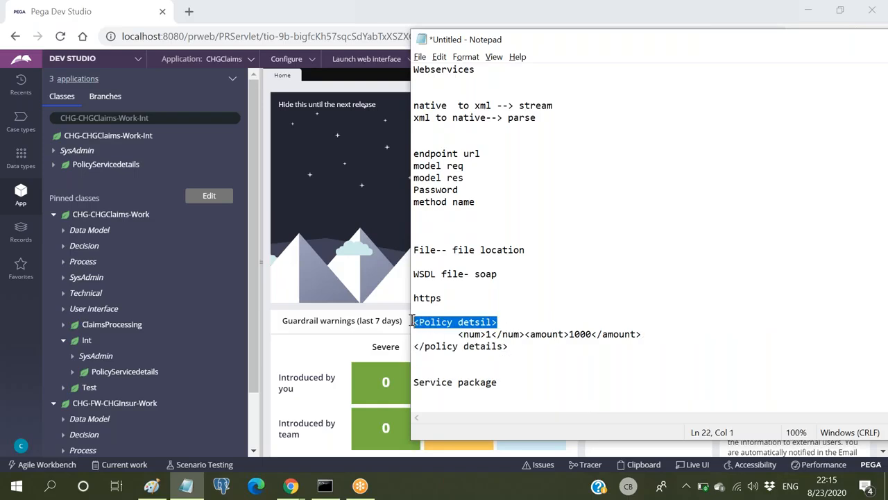
drag(510, 347, 419, 346)
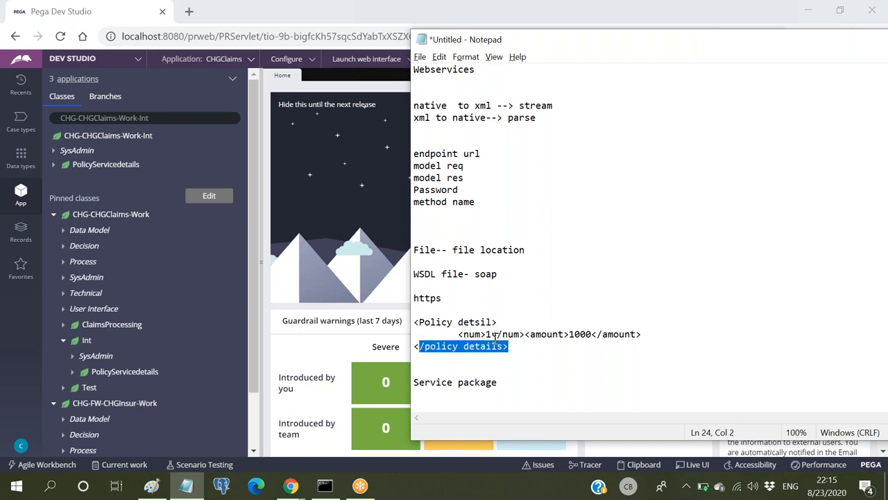
click(525, 334)
key(Return)
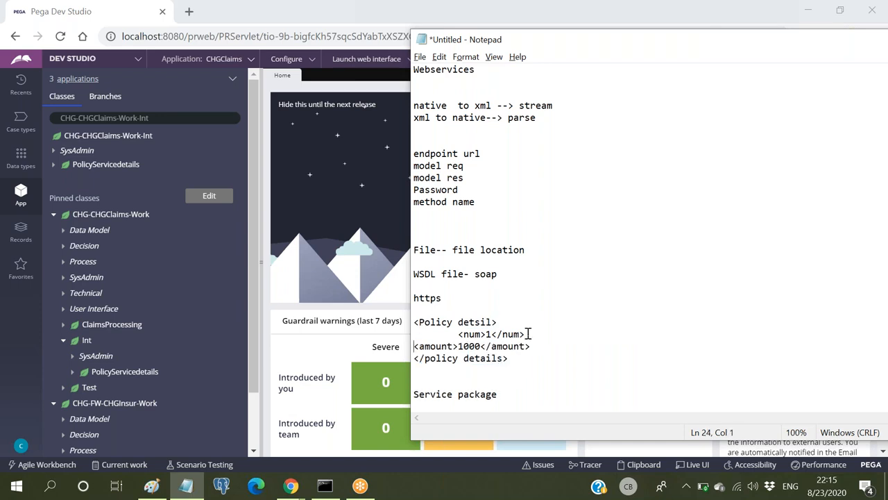
key(Tab)
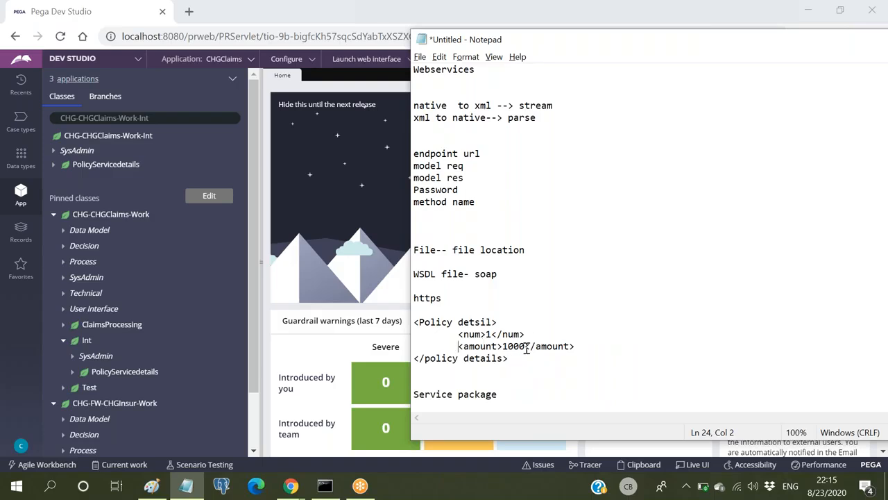
Highlight the opening policy tag, the num and amount elements, and the whole XML sample.
scroll(520, 345, down, 1)
drag(504, 286, 407, 285)
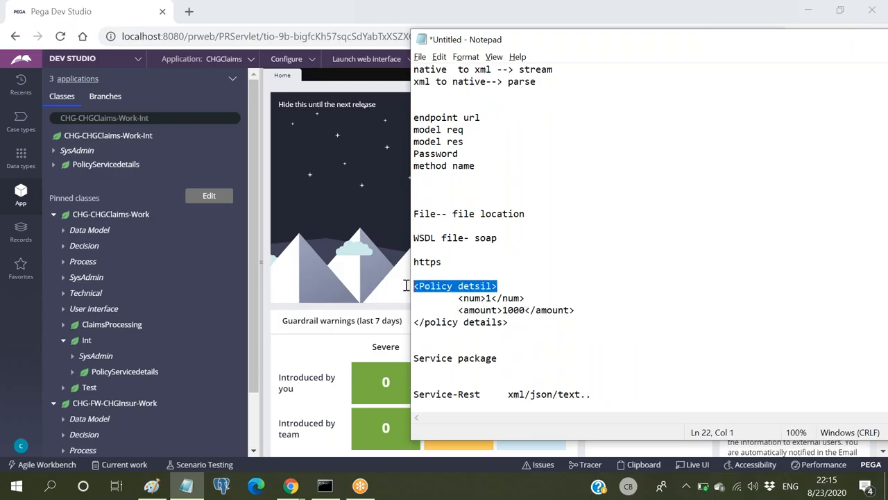
click(490, 286)
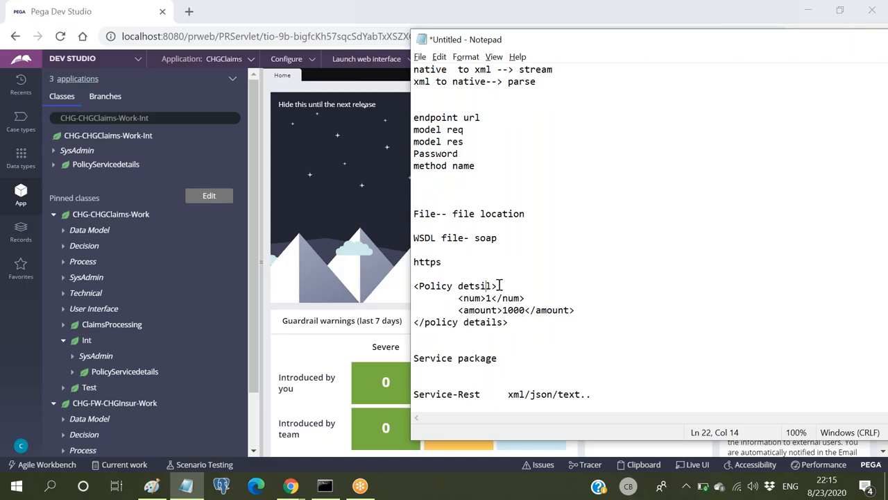
drag(527, 298, 458, 297)
drag(585, 311, 454, 297)
click(511, 334)
drag(515, 322, 415, 275)
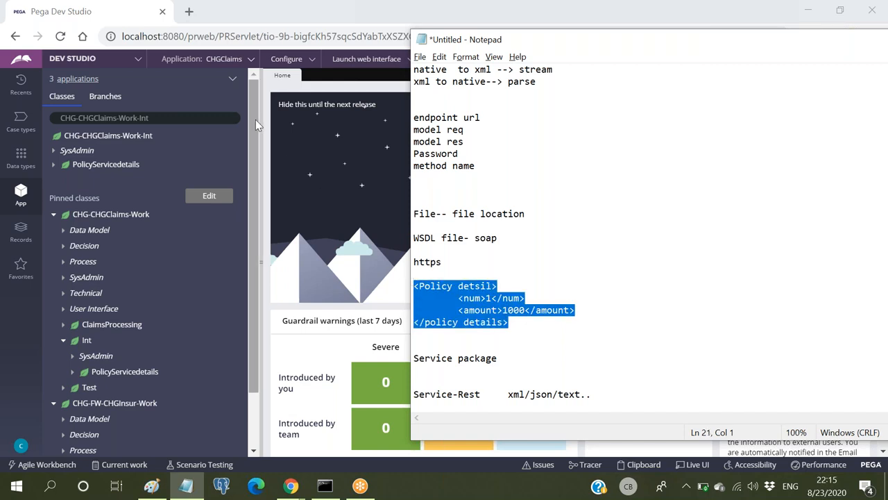
Add the JSON notation notes "[]--> pagelist" and "{}" on separate lines below the XML sample.
click(458, 344)
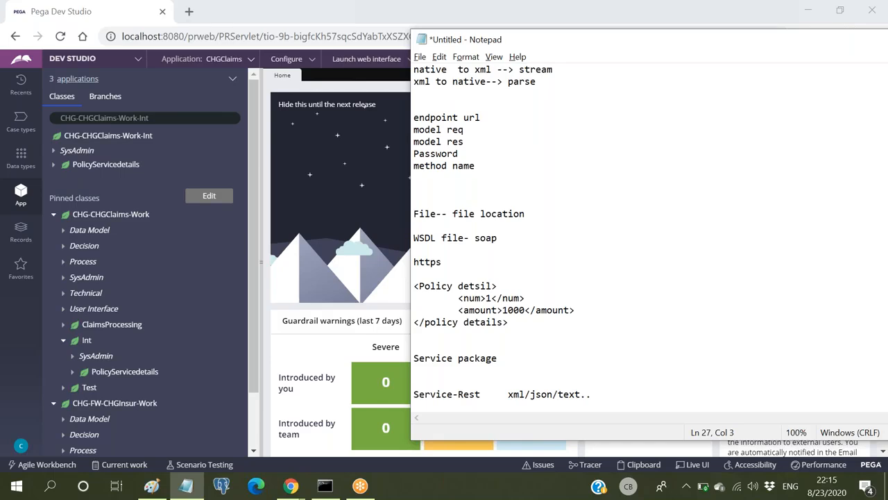
text({})
text([])
key(BackSpace)
key(BackSpace)
text(--> pagelist)
key(Return)
text({})
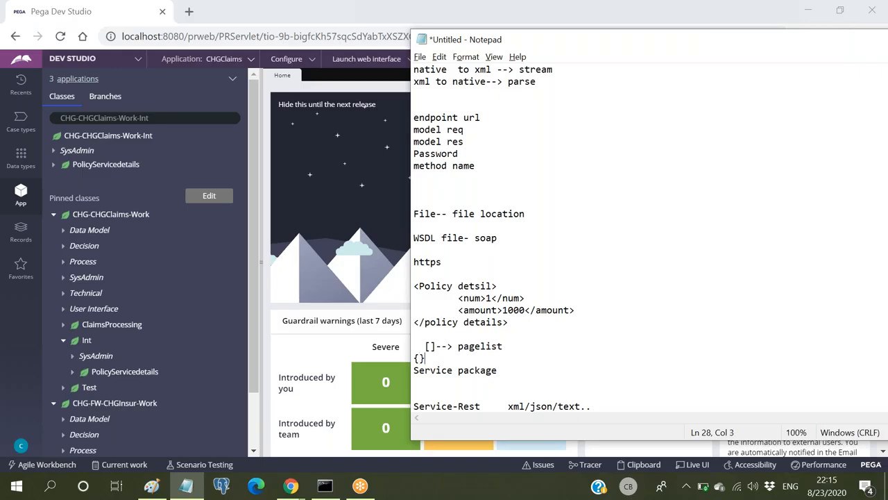
Search Google for "json format" in a new browser tab and examine a JSON sample image, closing the tab when done.
click(189, 12)
text(google.com)
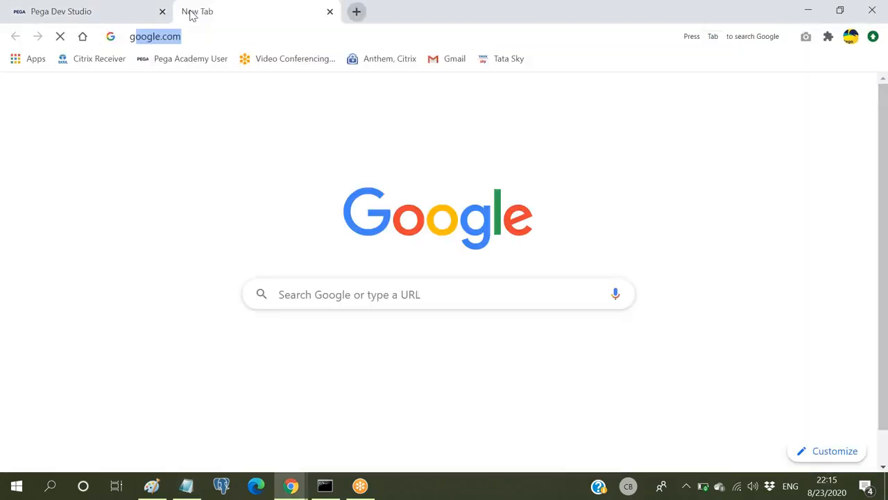
key(Return)
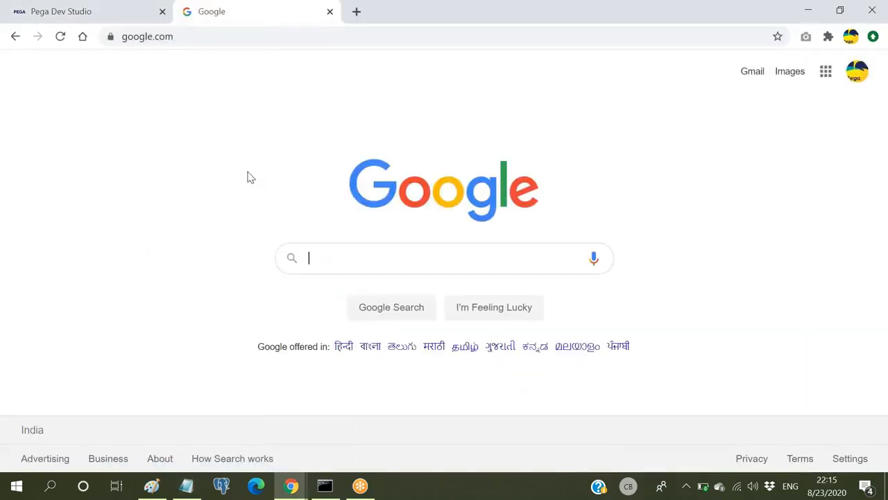
text(json)
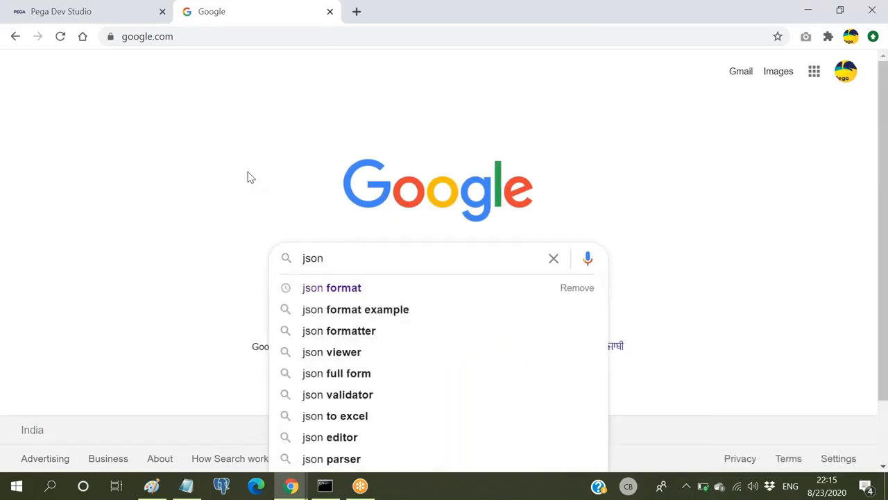
key(Down)
key(Return)
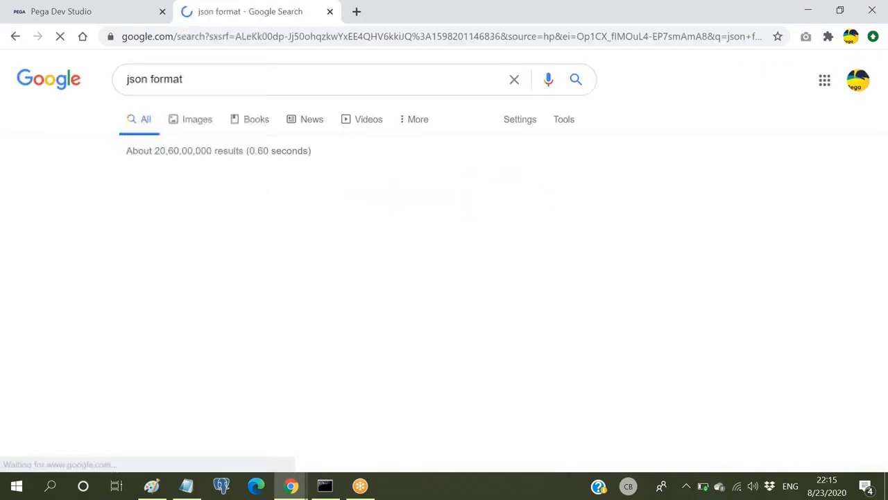
click(248, 226)
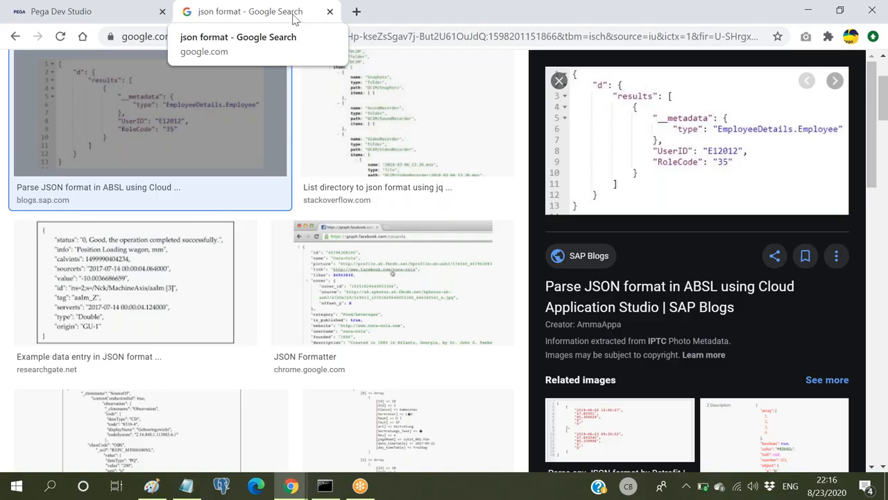
click(331, 12)
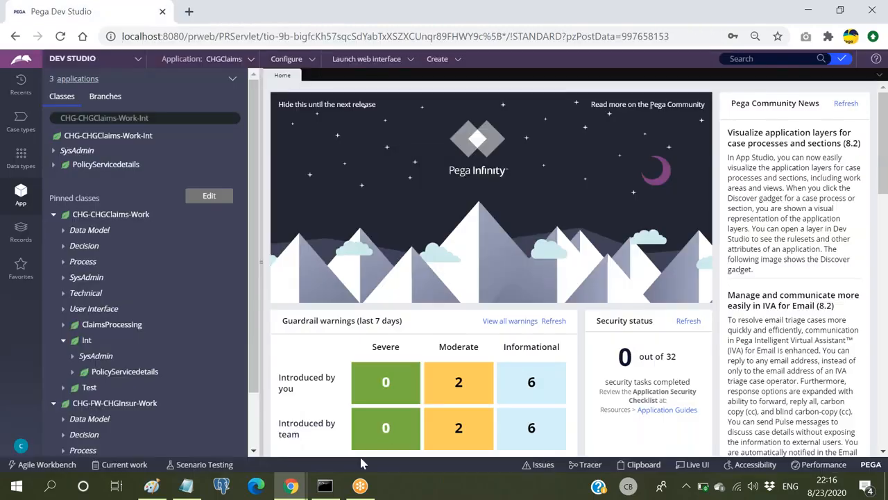
Return to the Notepad notes, remove the indent before "[]--> pagelist" and insert blank space above that line.
click(186, 486)
click(544, 349)
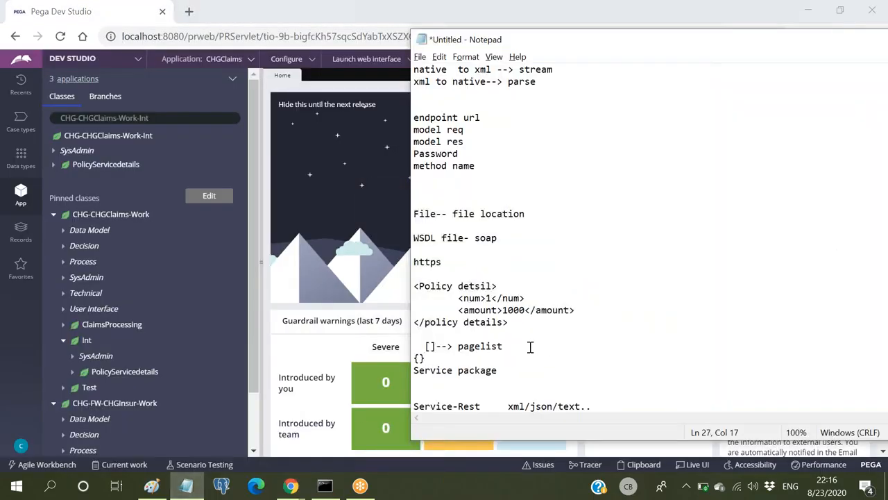
click(425, 347)
key(BackSpace)
key(BackSpace)
key(Return)
key(Return)
key(Return)
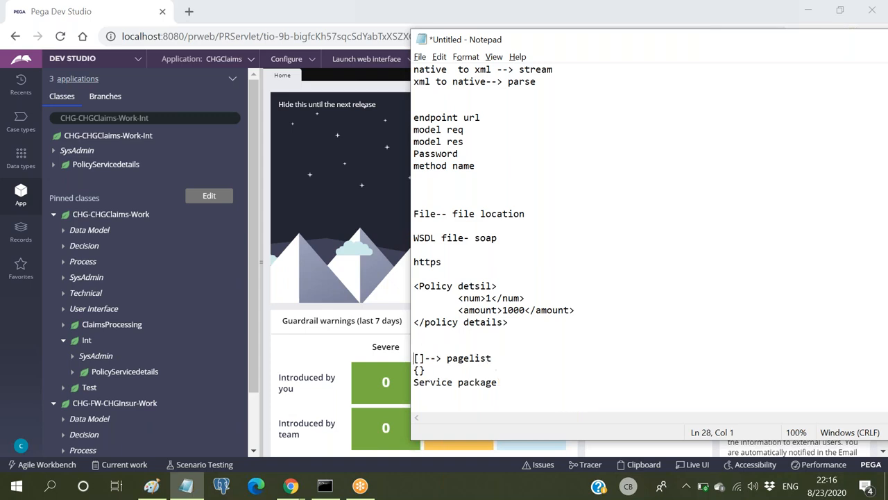
Insert a blank line below and another above the "Service package" line in the Notepad notes.
scroll(510, 319, down, 3)
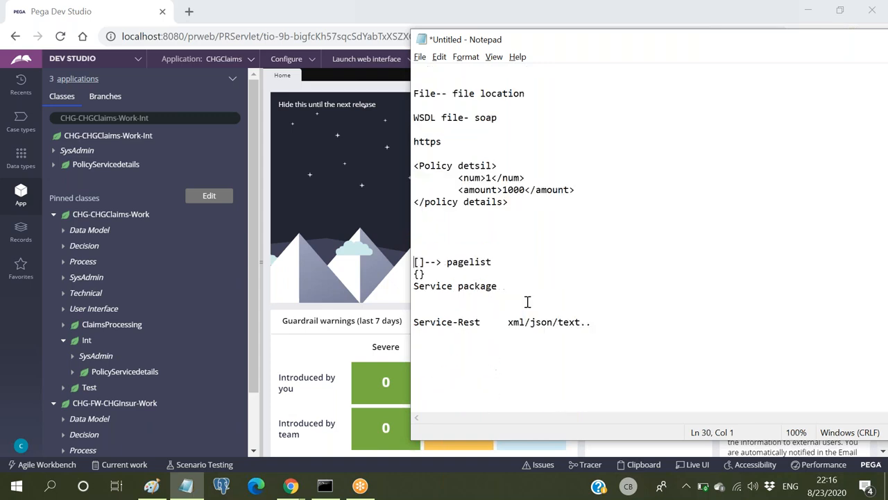
click(518, 288)
key(Return)
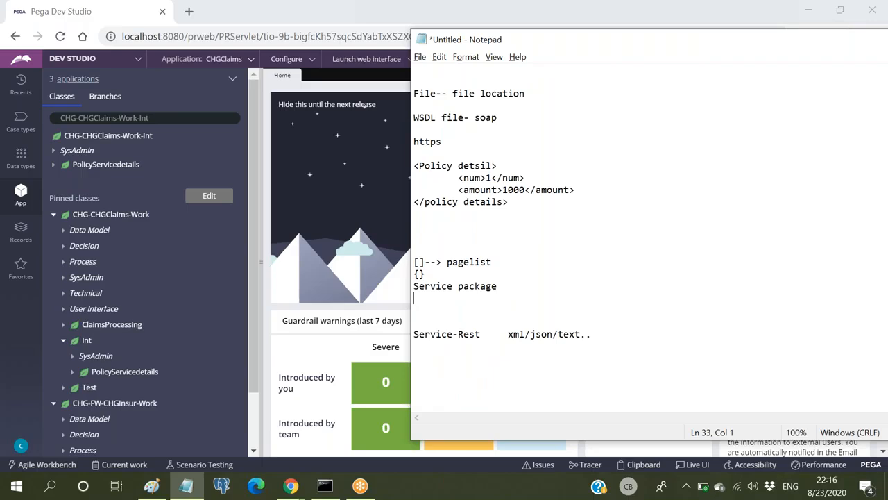
double_click(433, 333)
click(453, 334)
click(489, 276)
key(Return)
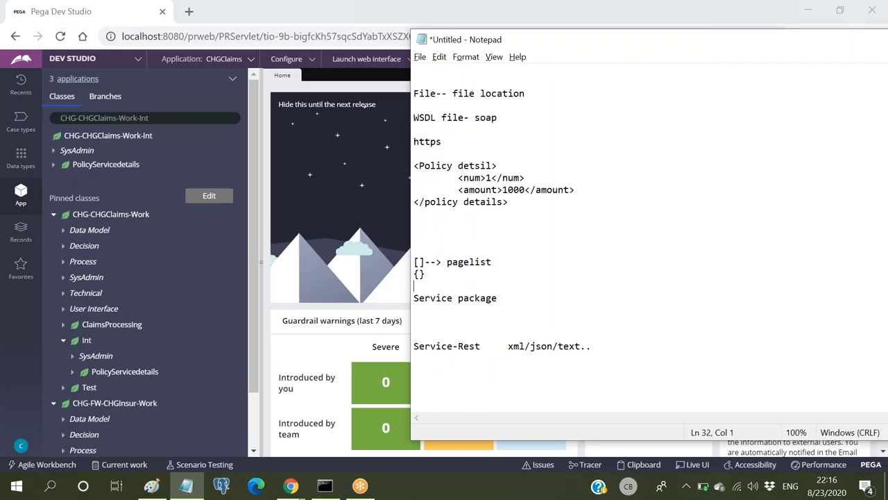
Highlight the "Service package" and "File-- file location" lines in the notes for explanation.
drag(511, 298, 392, 299)
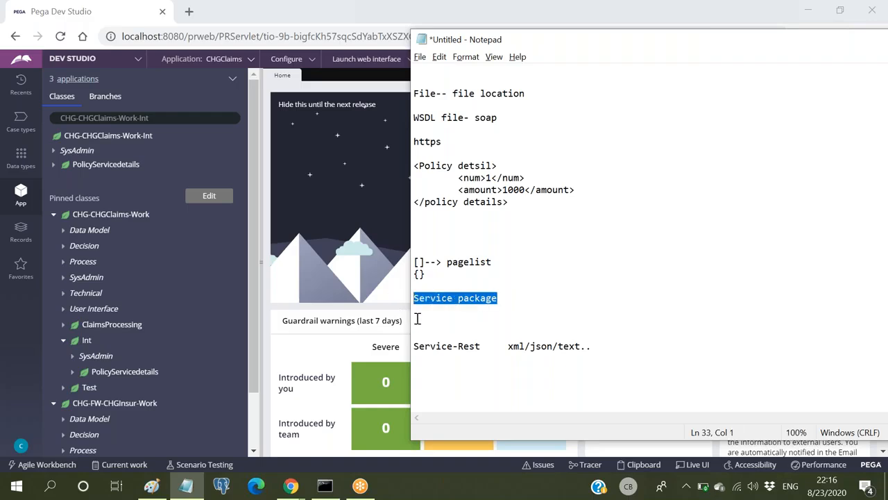
click(512, 296)
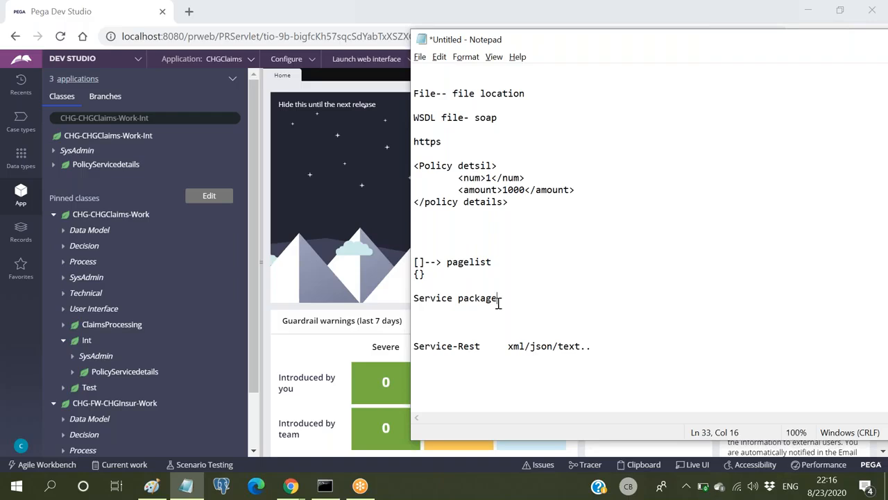
drag(501, 299, 406, 295)
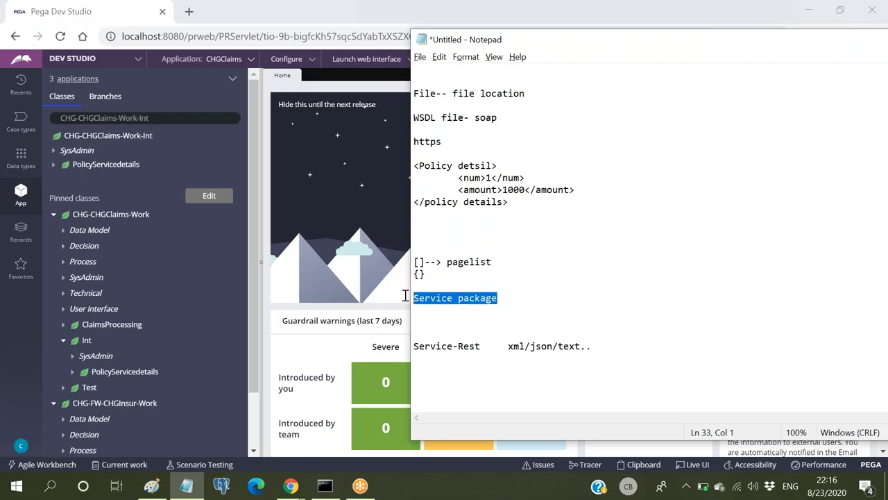
scroll(496, 250, up, 2)
drag(535, 165, 409, 171)
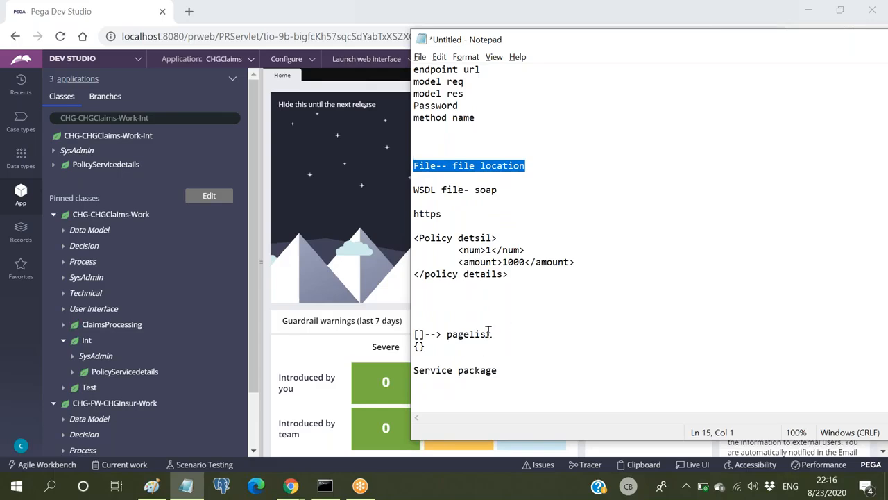
click(499, 370)
drag(498, 370, 409, 367)
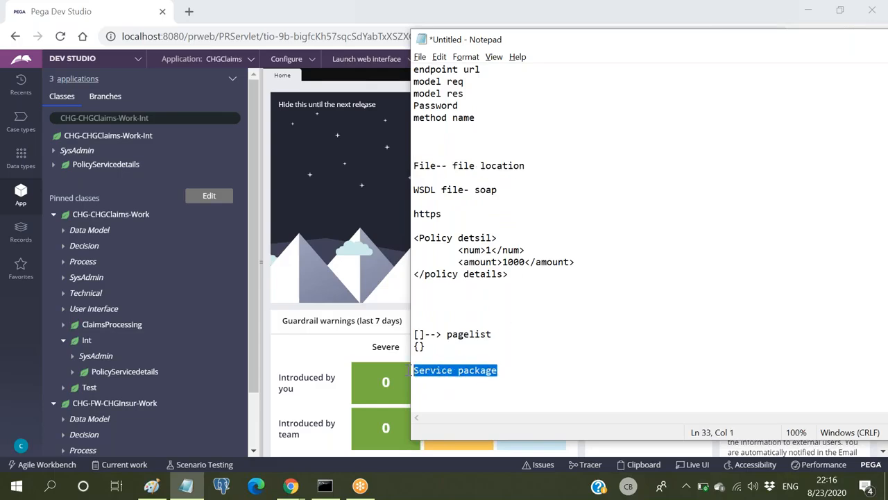
click(525, 368)
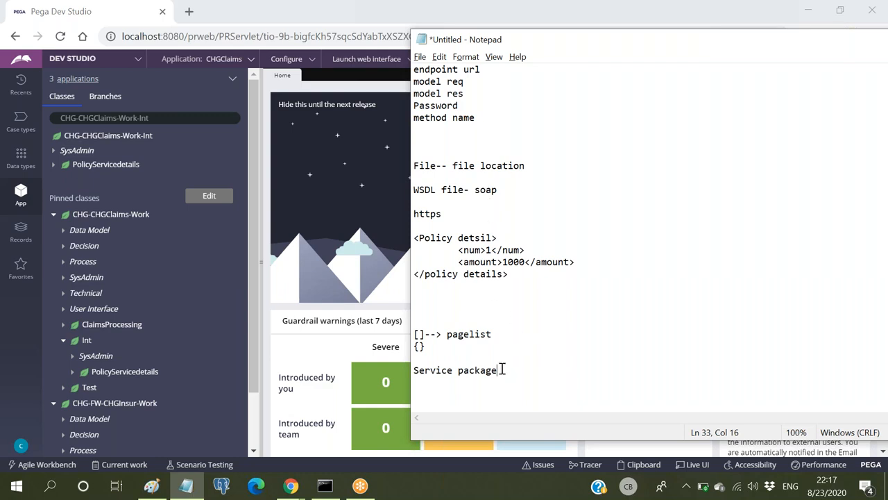
drag(496, 370, 401, 372)
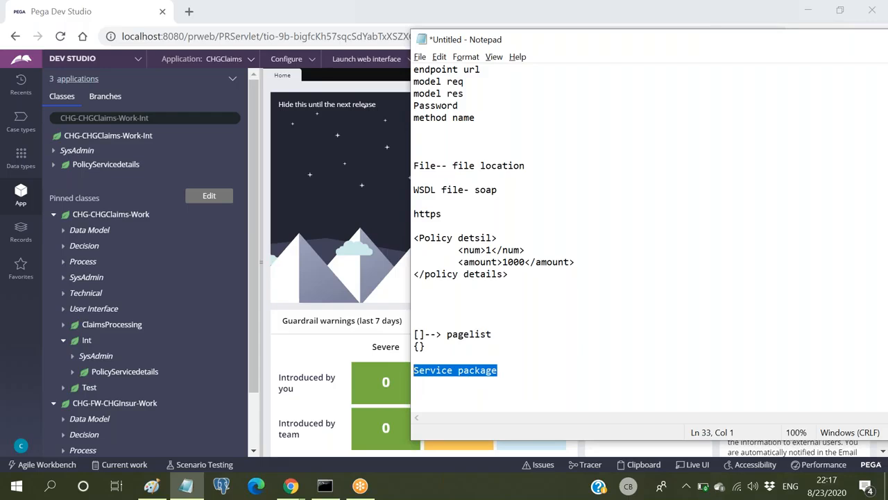
Switch to Pega Dev Studio and load the class CHG-Data-SaveCustDetials in the class explorer.
click(294, 25)
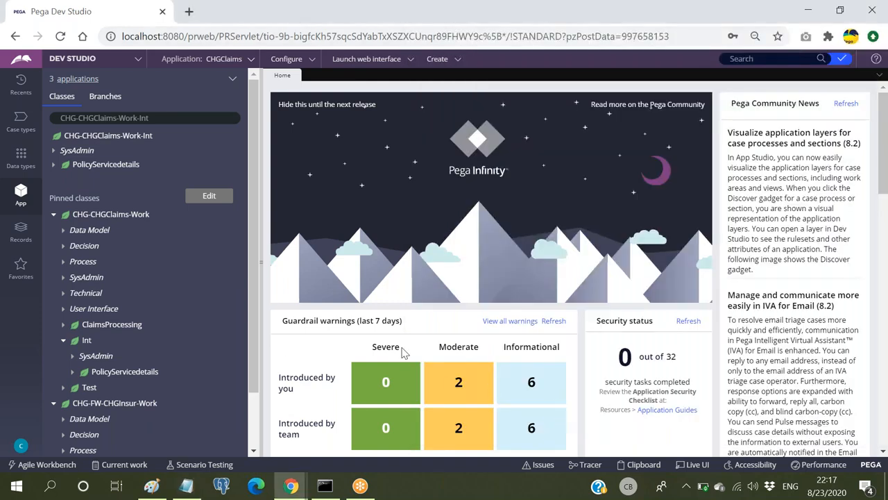
click(182, 117)
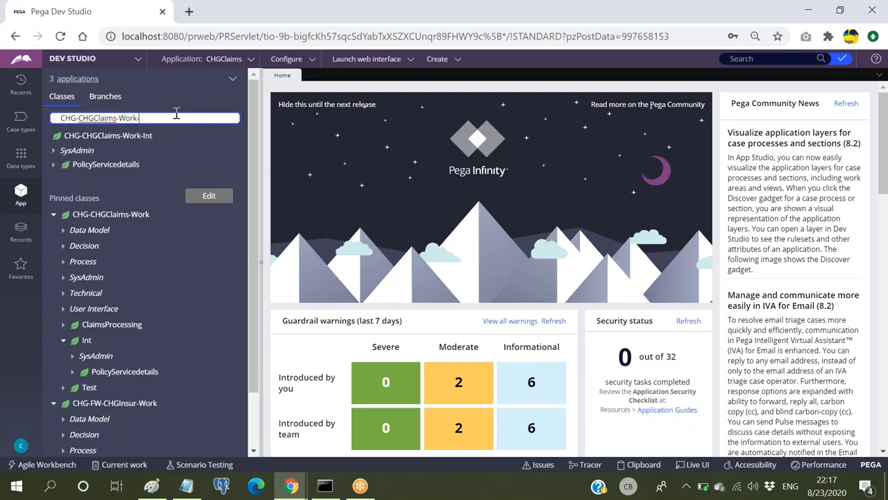
key(BackSpace)
key(BackSpace)
key(BackSpace)
key(BackSpace)
key(BackSpace)
key(BackSpace)
key(BackSpace)
key(BackSpace)
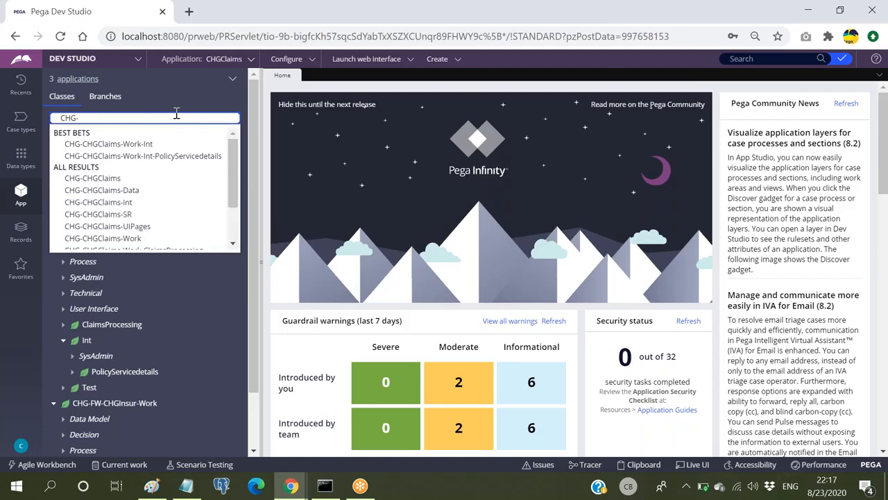
text(Data)
key(Down)
key(Down)
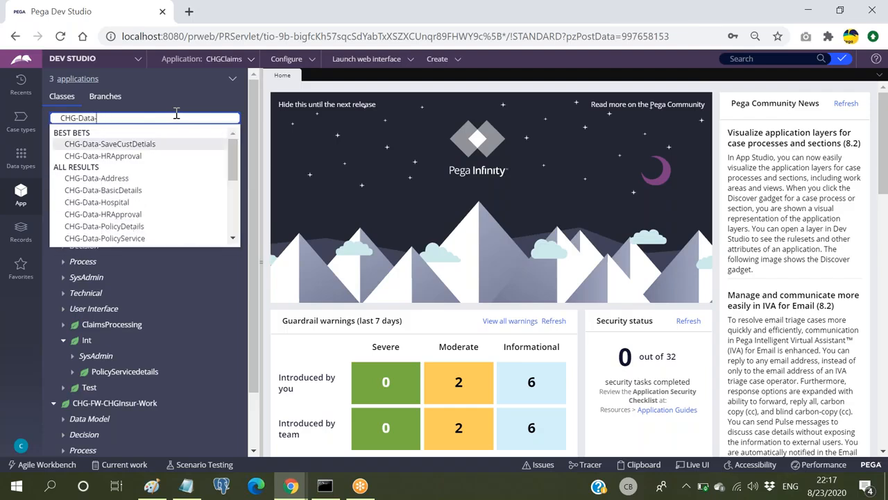
key(Up)
key(Return)
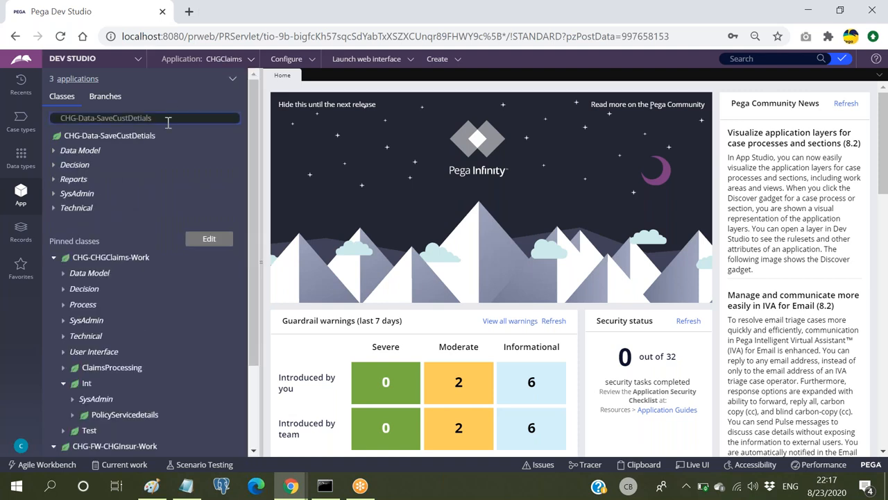
Open CHG-Data-SaveCustDetials in the data designer and review its fields and stored records.
right_click(88, 138)
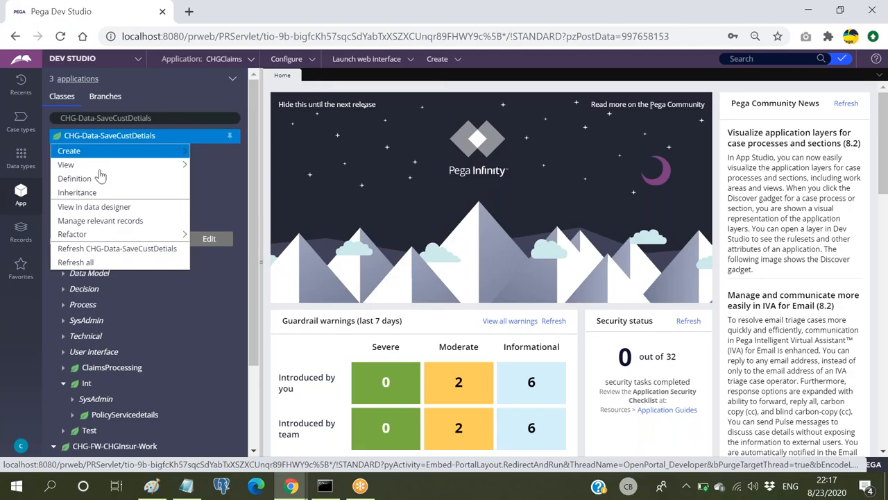
click(94, 206)
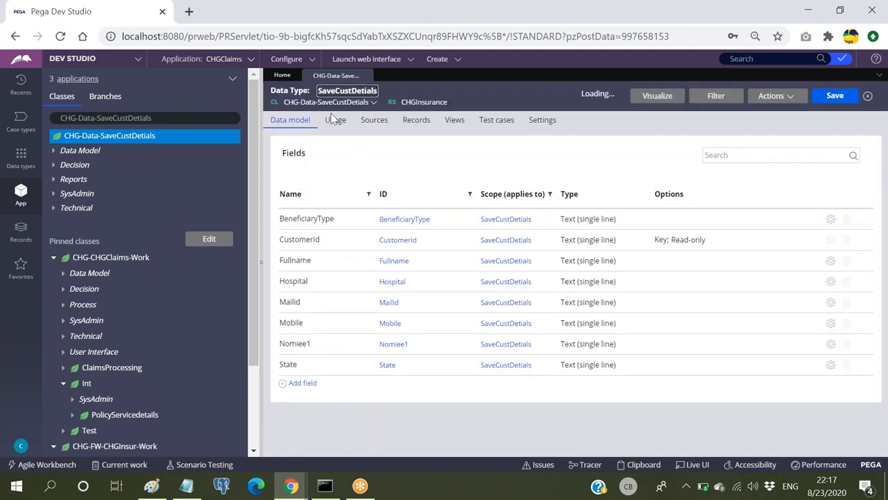
click(418, 121)
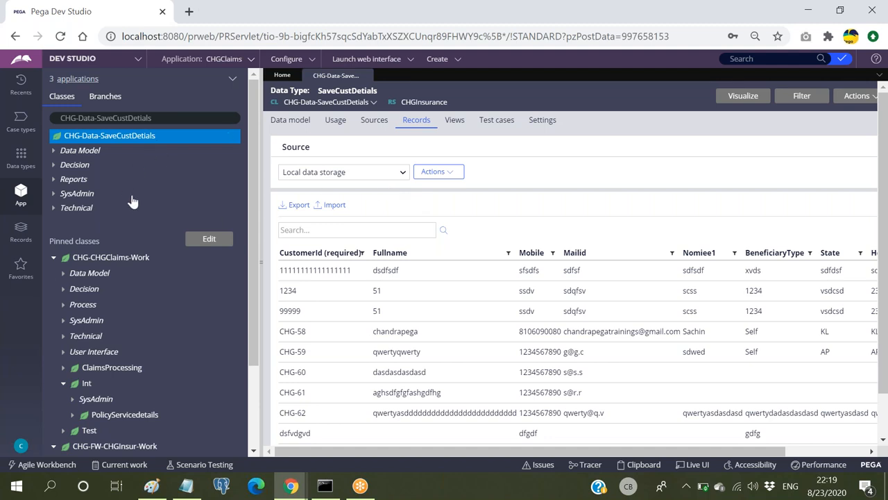
Create a class under the pinned Int class, using CHG-CHGClaims-Work-Int-ServiceRestCustDetails as both label and class name.
scroll(137, 199, down, 3)
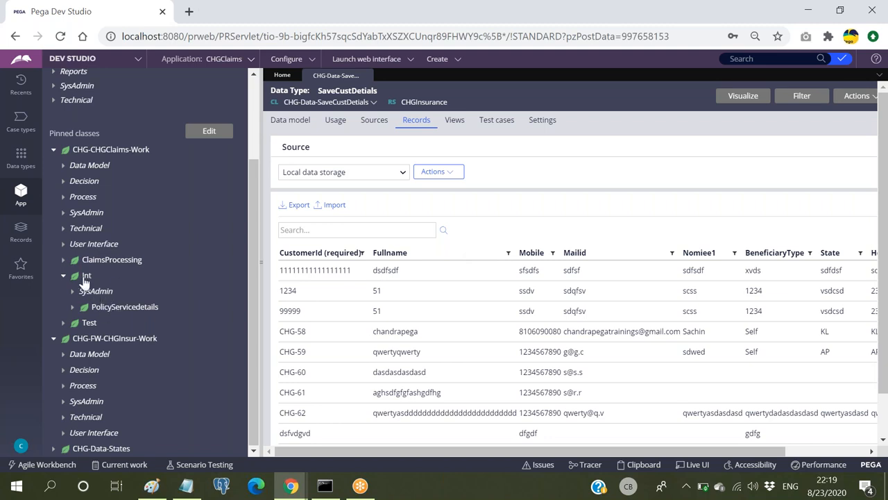
scroll(90, 283, up, 2)
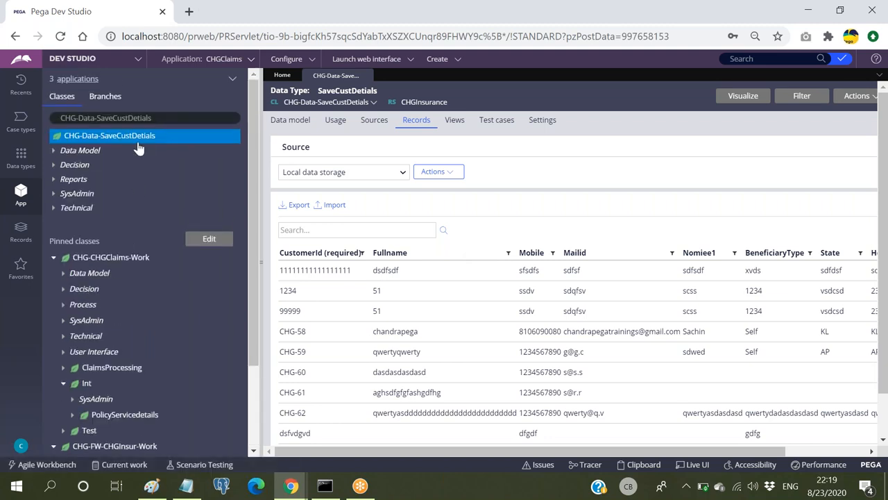
scroll(111, 362, down, 1)
click(86, 313)
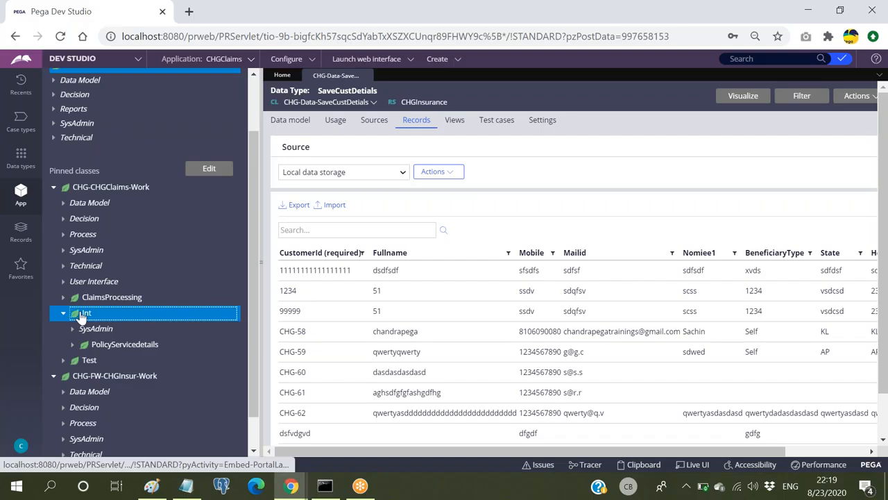
right_click(86, 314)
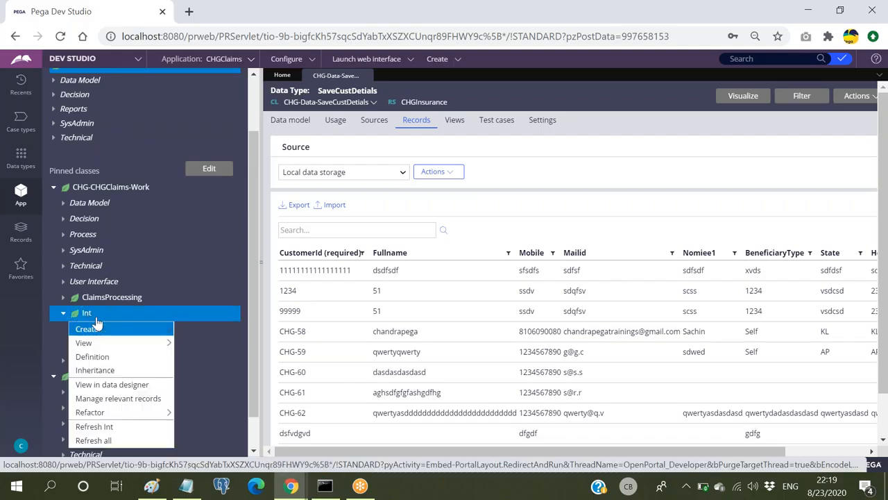
mouse_move(104, 329)
mouse_move(236, 301)
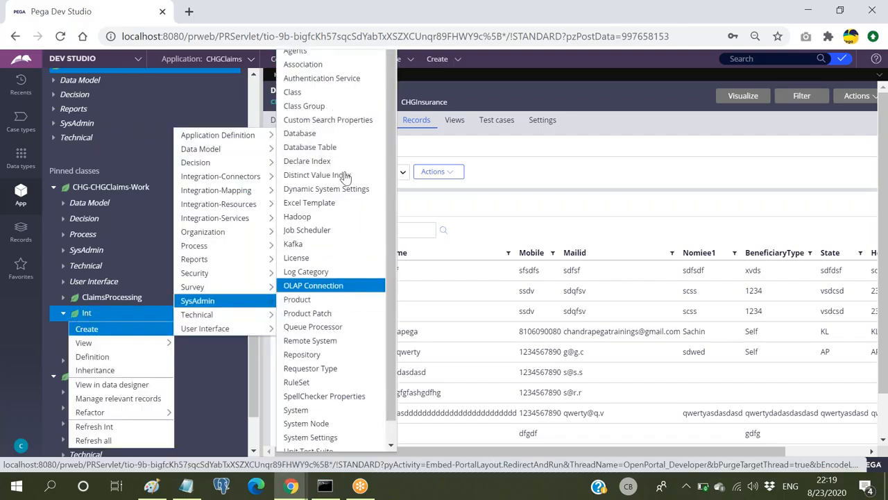
click(312, 93)
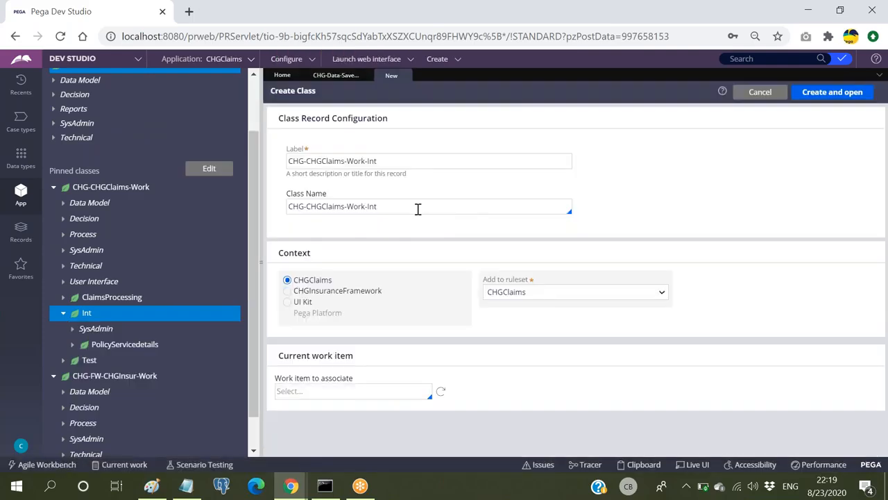
click(418, 208)
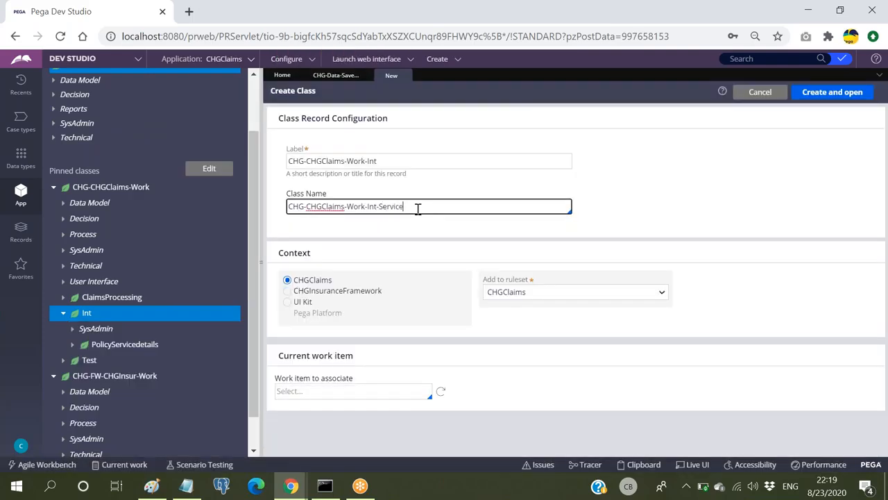
text(-ServiceRes)
key(ctrl+a)
key(ctrl+c)
click(423, 161)
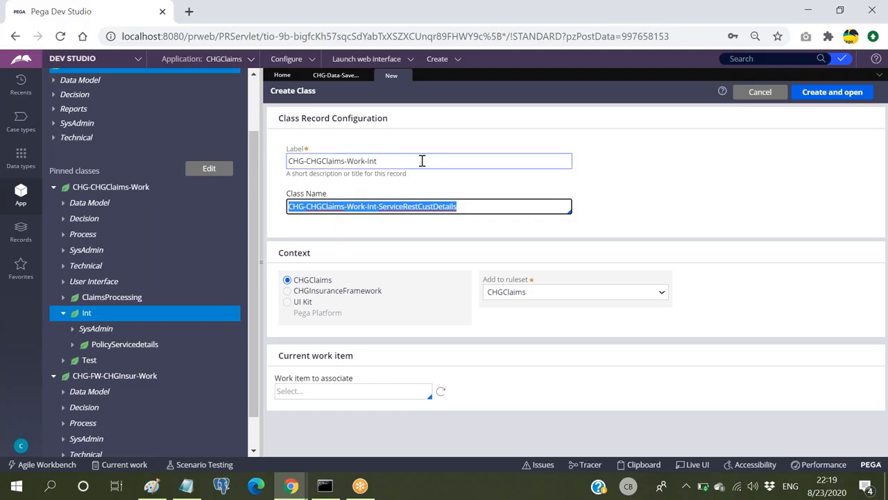
key(ctrl+a)
key(ctrl+v)
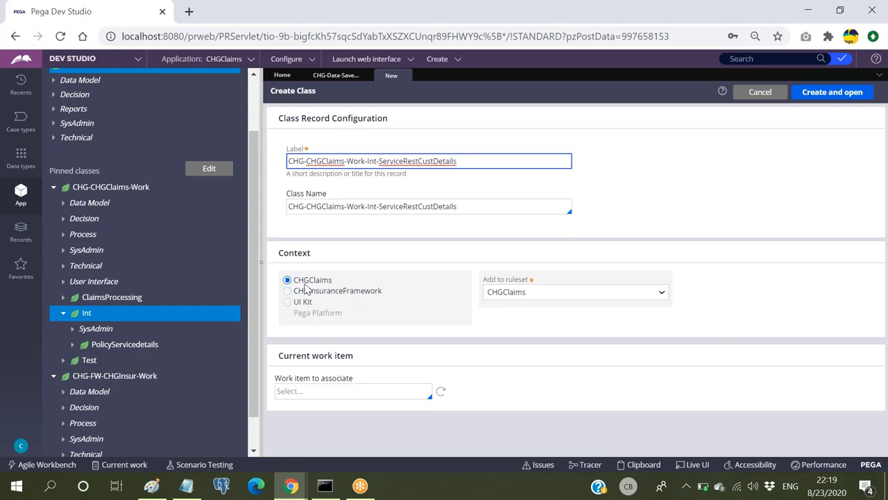
click(825, 93)
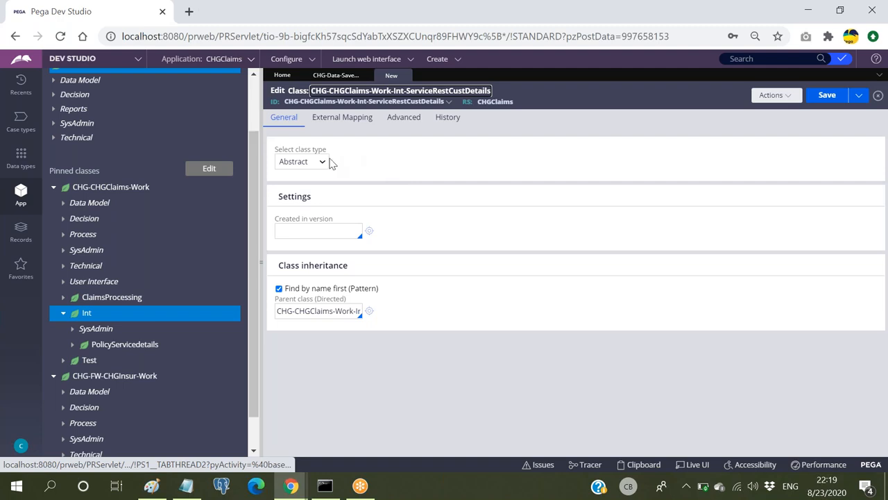
Make the new class Concrete, created in version 01-01-02, and specify that it does not belong to a class group.
click(309, 164)
click(295, 184)
click(314, 233)
key(Down)
key(Down)
key(Return)
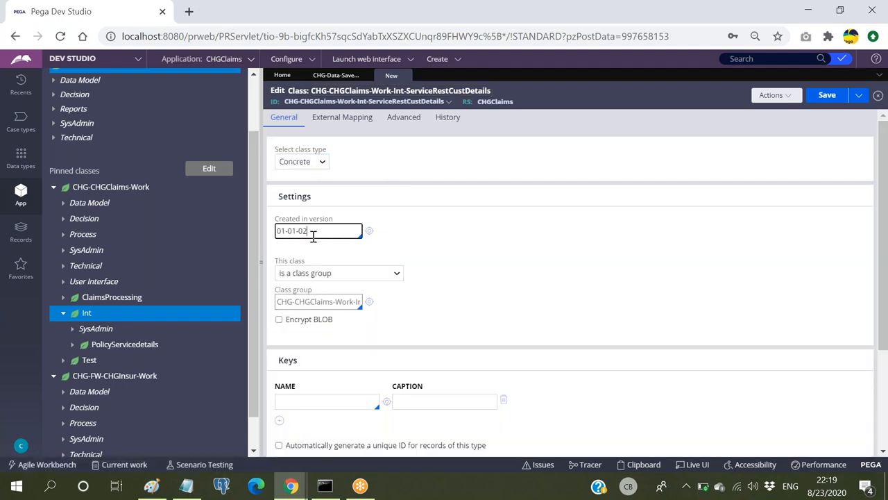
click(333, 270)
click(327, 297)
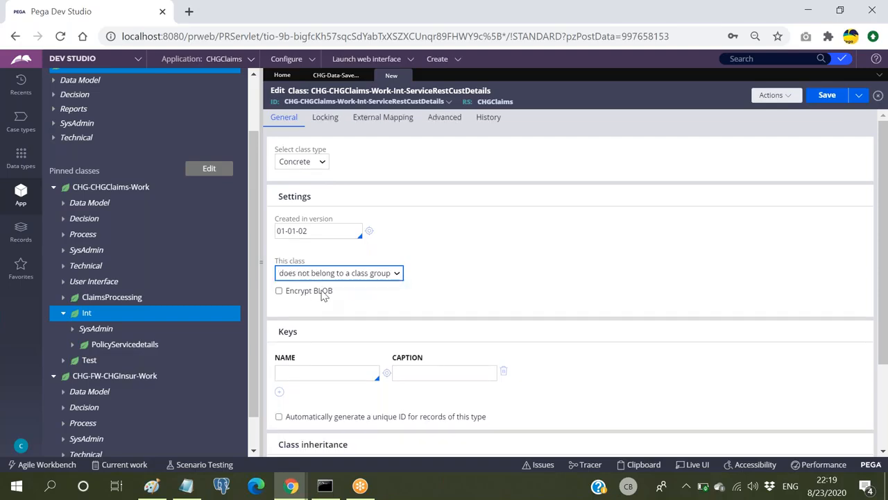
scroll(360, 286, down, 2)
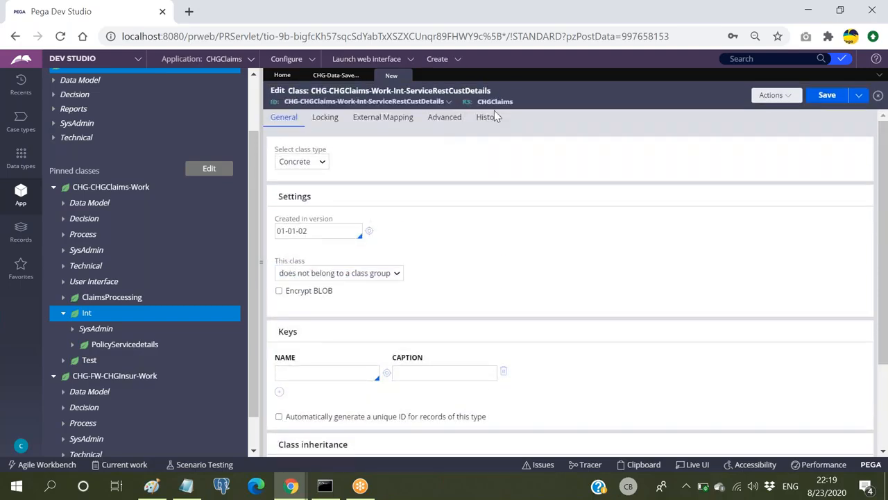
Enter the history description "wfwef" and usage "wefwef", save the class, and close its record.
click(490, 115)
click(340, 191)
text(wfwef)
click(383, 270)
text(wefwef)
click(829, 96)
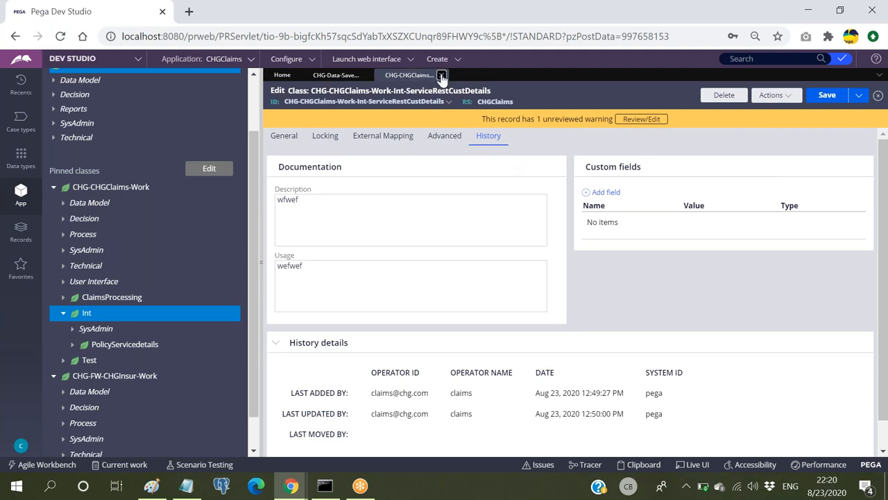
click(441, 76)
Load the CHG-CHGClaims-Work-Int class in the class explorer in place of CHG-Data-SaveCustDetials.
scroll(138, 118, up, 2)
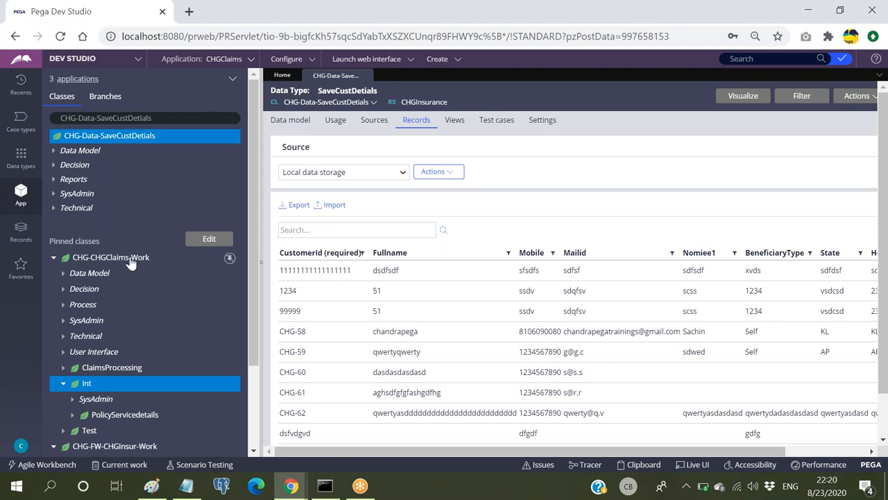
click(201, 116)
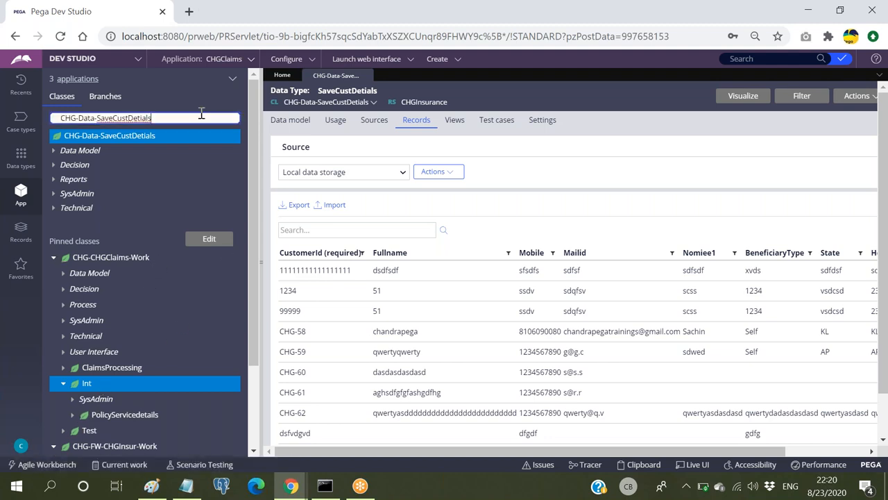
key(BackSpace)
key(BackSpace)
key(BackSpace)
key(BackSpace)
key(BackSpace)
key(BackSpace)
key(BackSpace)
key(BackSpace)
key(BackSpace)
key(BackSpace)
key(BackSpace)
key(BackSpace)
key(BackSpace)
key(BackSpace)
key(BackSpace)
key(BackSpace)
key(BackSpace)
key(BackSpace)
key(BackSpace)
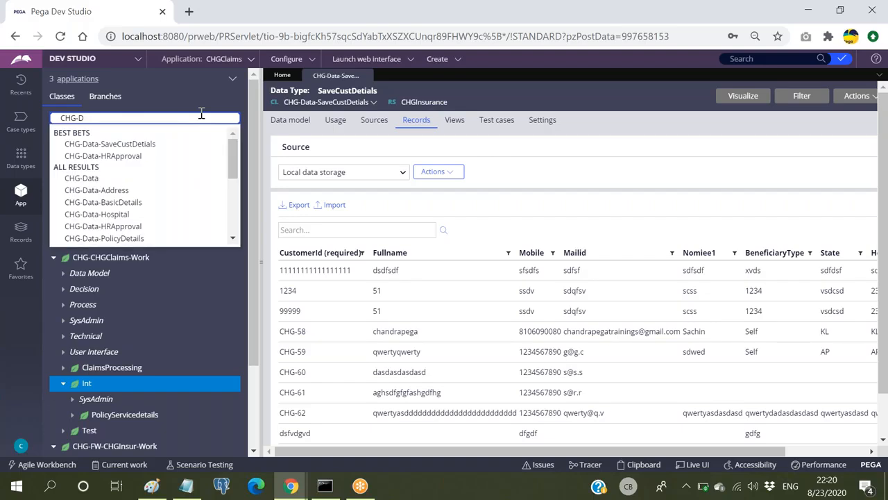
key(BackSpace)
text(chg)
key(Down)
key(Down)
key(Down)
key(Down)
key(Down)
key(Down)
key(Down)
key(Down)
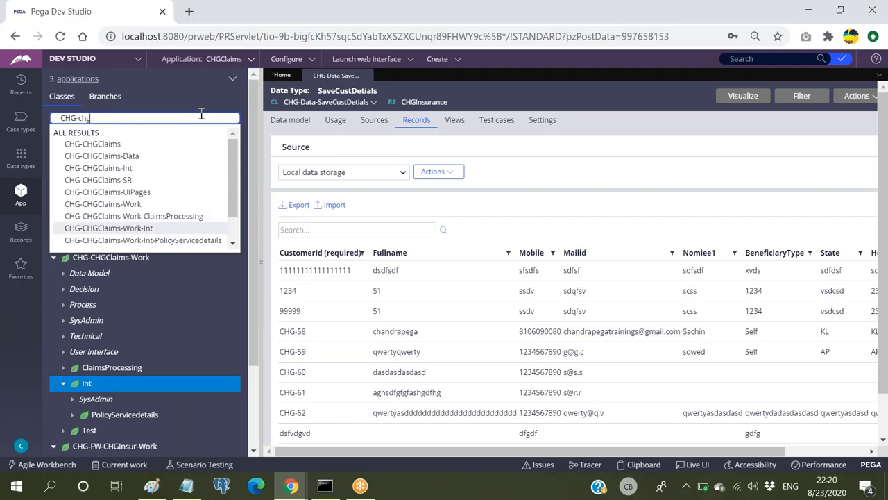
key(Return)
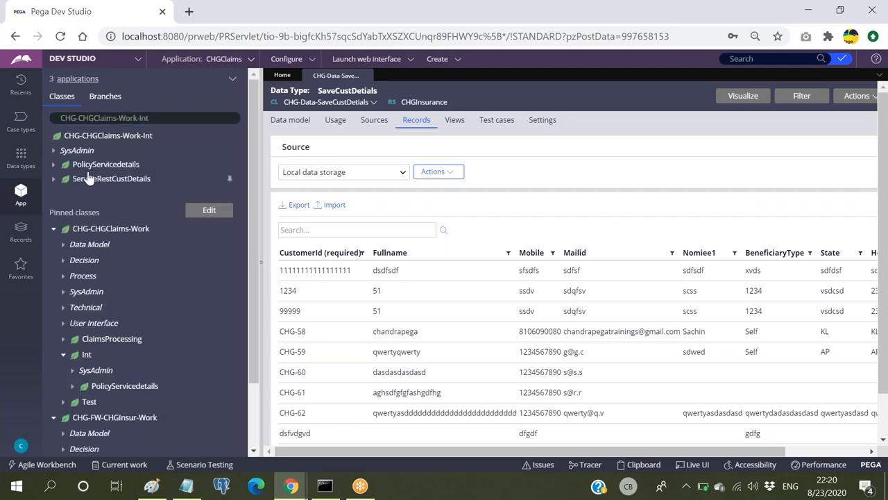
Narrow the class explorer to its subclass CHG-CHGClaims-Work-Int-ServiceRestCustDetails.
click(191, 118)
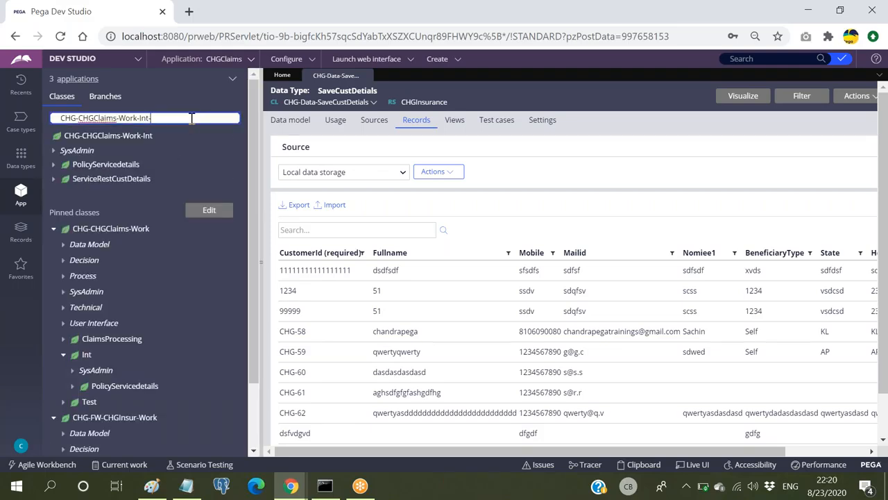
key(Down)
key(Down)
key(Down)
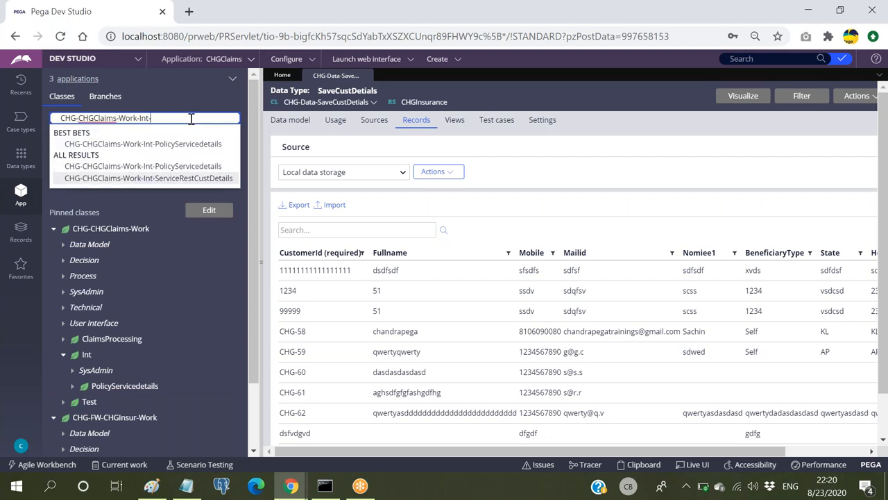
key(Return)
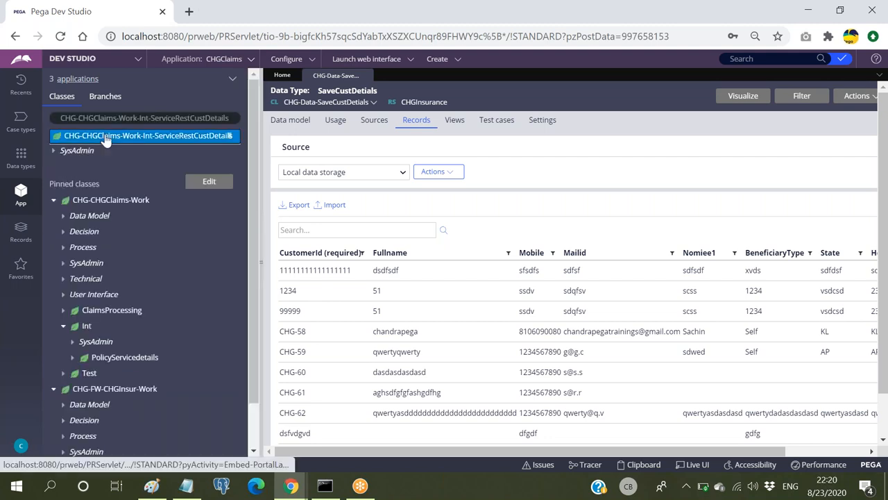
Create a property labelled Request in the ServiceRestCustDetails class, in ruleset CHGClaimsInt version 01-01-02.
right_click(108, 139)
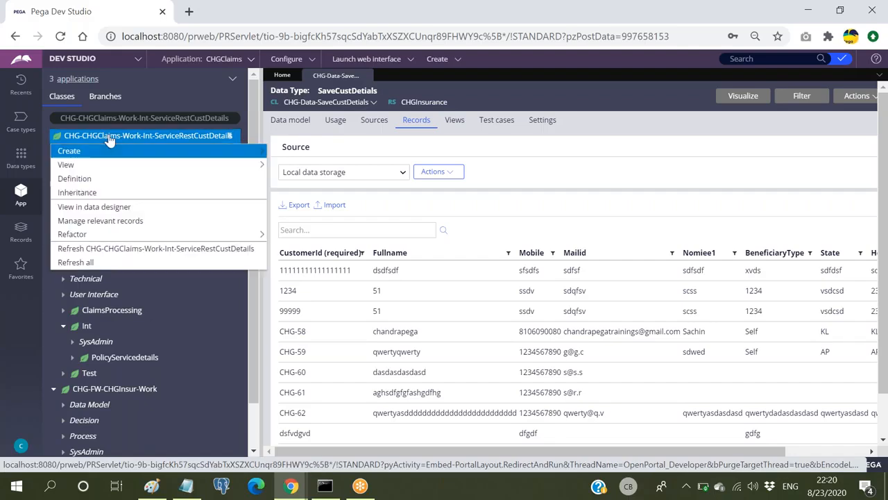
mouse_move(120, 151)
mouse_move(291, 165)
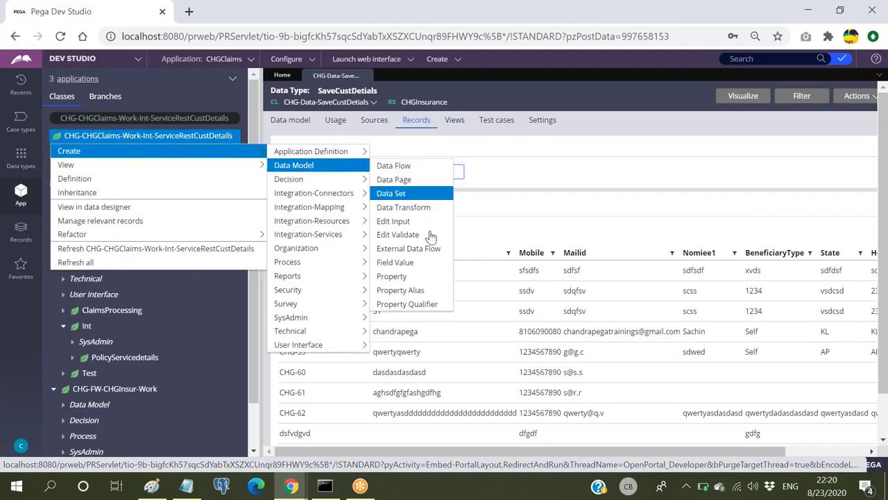
click(399, 279)
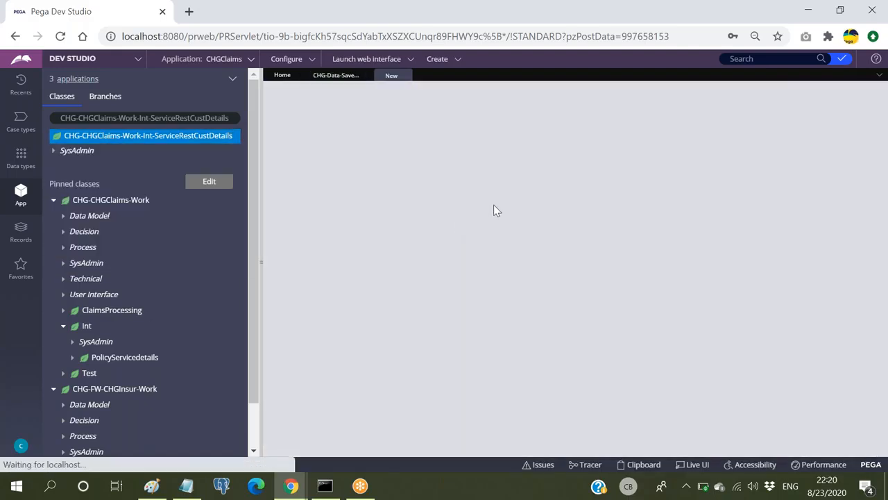
text(Request)
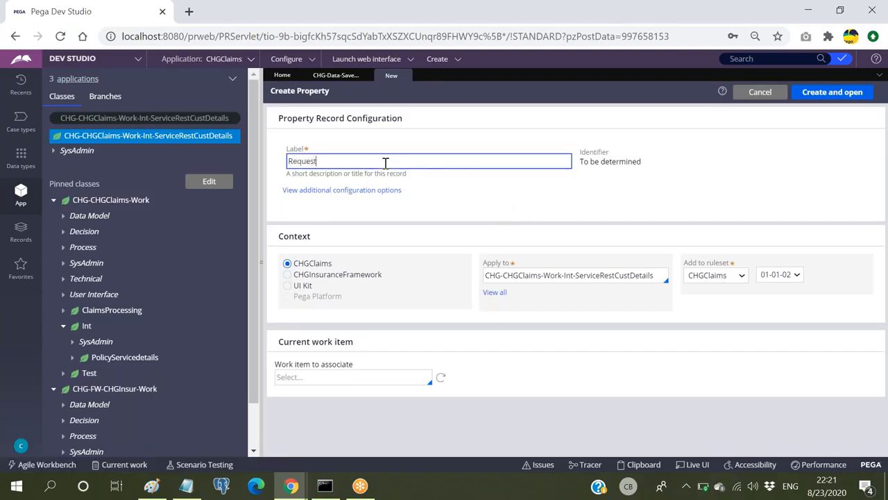
click(739, 277)
click(722, 300)
click(525, 276)
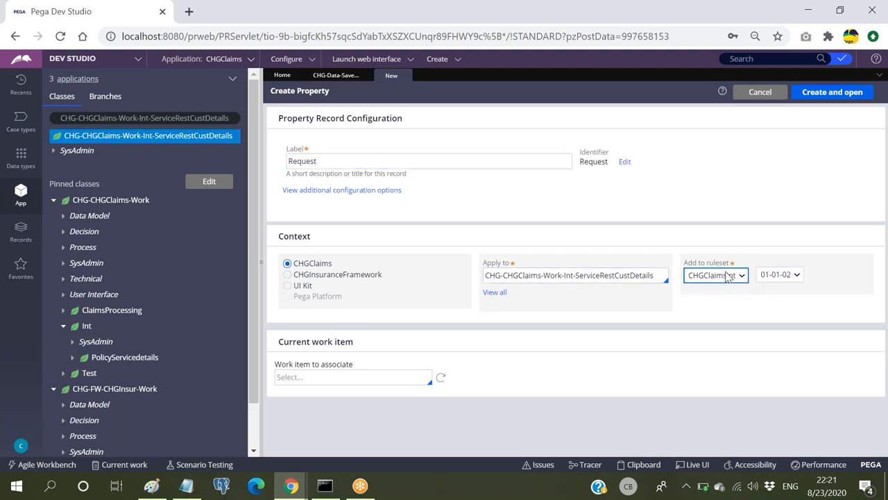
click(837, 95)
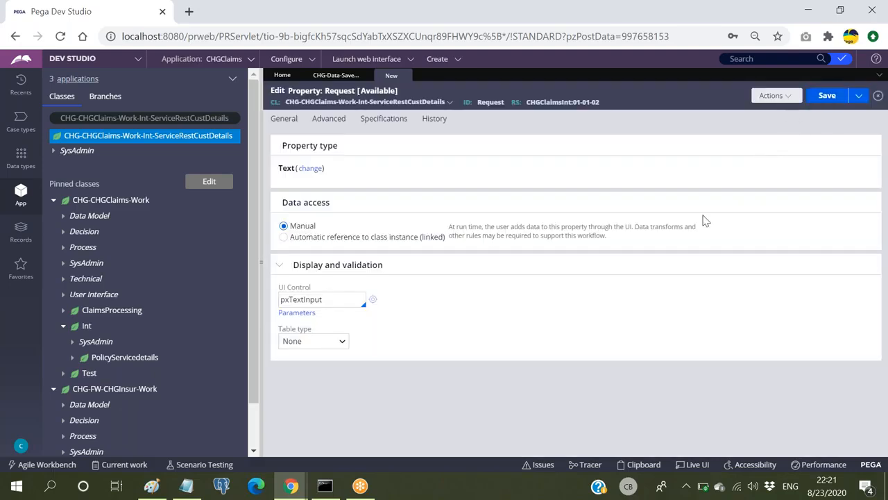
Make the Request property a Single Page with page definition CHG-Data-SaveCustDetials and save it.
click(310, 168)
click(386, 203)
text(chg-data-sa)
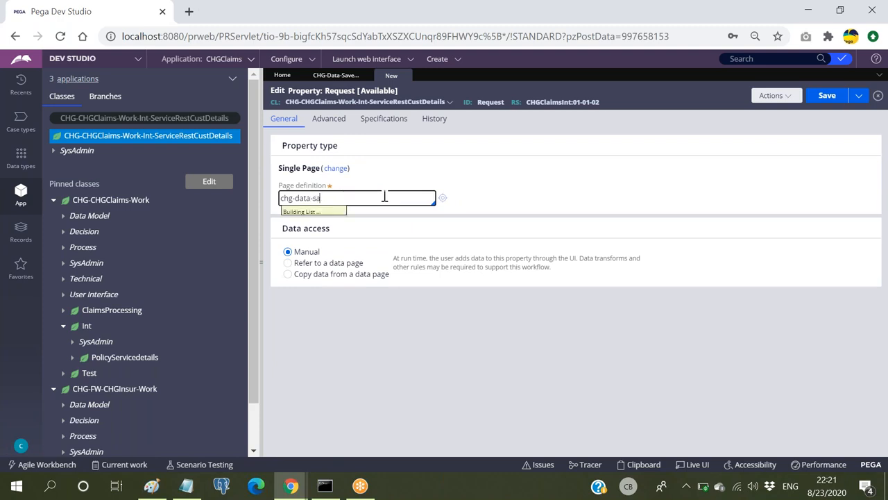
key(Return)
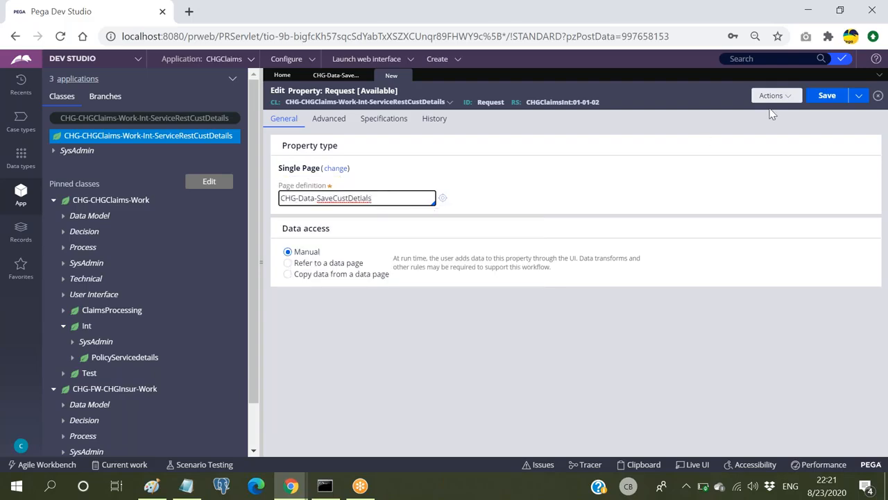
click(830, 98)
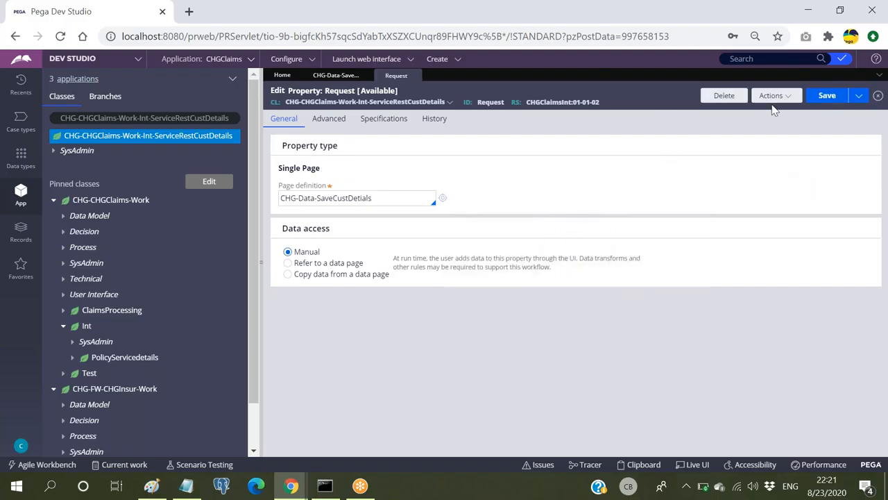
Save the Request property as a copy labelled Response in the CHGClaimsInt ruleset, version 01-01-02, and save the new record.
click(859, 95)
click(780, 111)
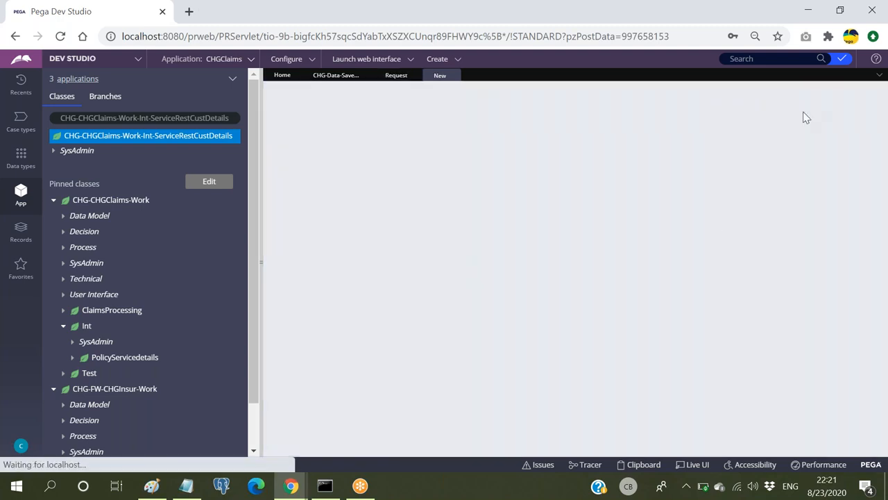
double_click(343, 161)
text(Response)
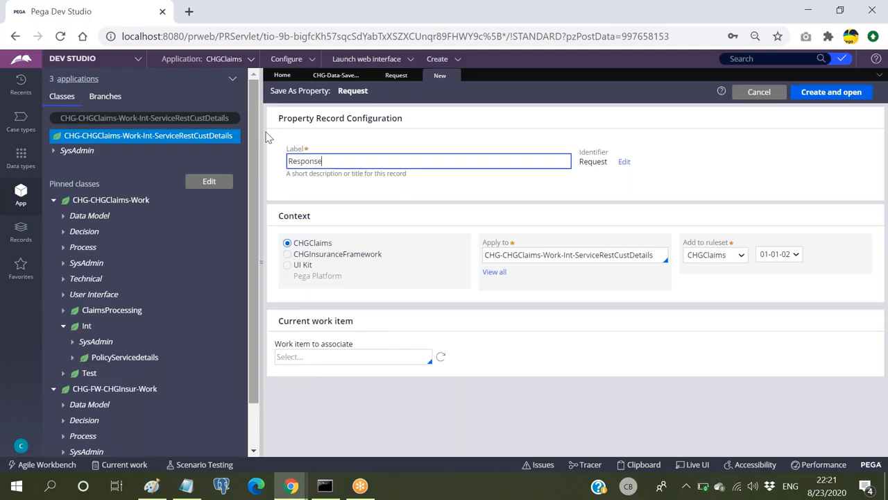
click(737, 255)
click(712, 277)
click(837, 96)
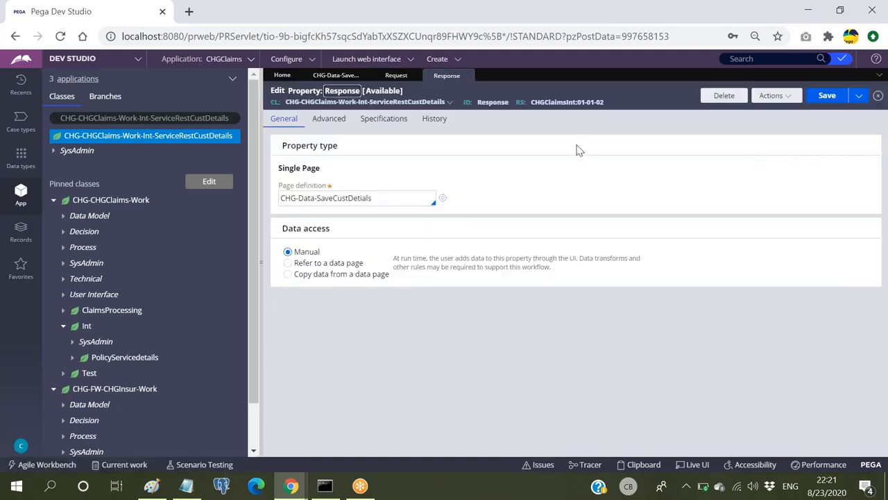
click(831, 99)
Refresh the ServiceRestCustDetails class in the explorer and close the Response, Request and SaveCustDetials records.
right_click(160, 141)
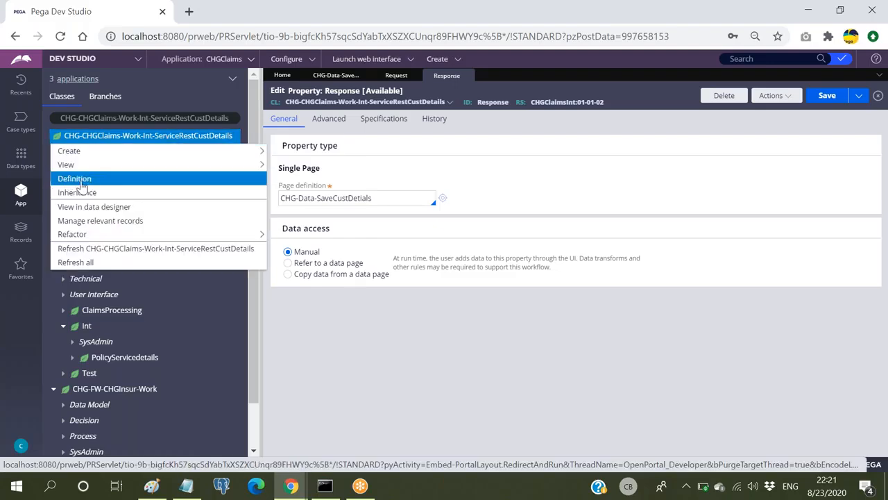
click(88, 249)
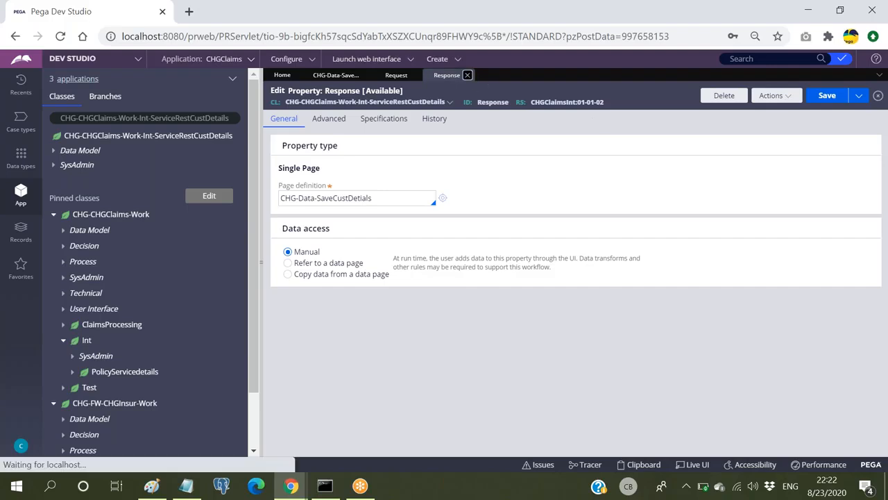
click(467, 75)
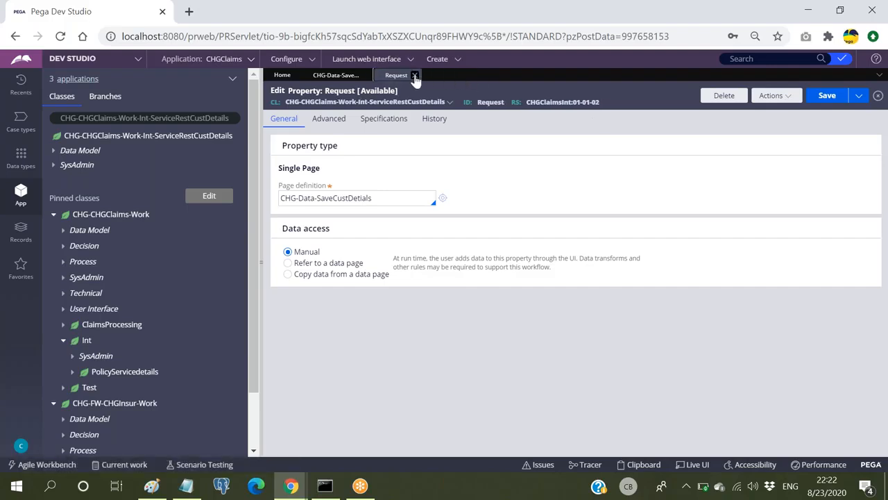
click(414, 75)
click(366, 77)
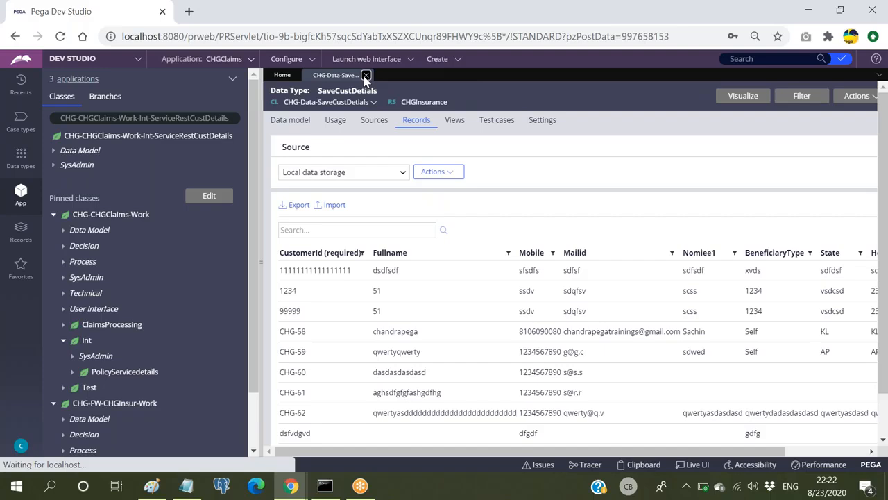
Start a Service REST rule from the ServiceRestCustDetails class with package CHGAdminPackage, service name GetCustDetailsSevRest and service version 01.
right_click(99, 140)
mouse_move(118, 152)
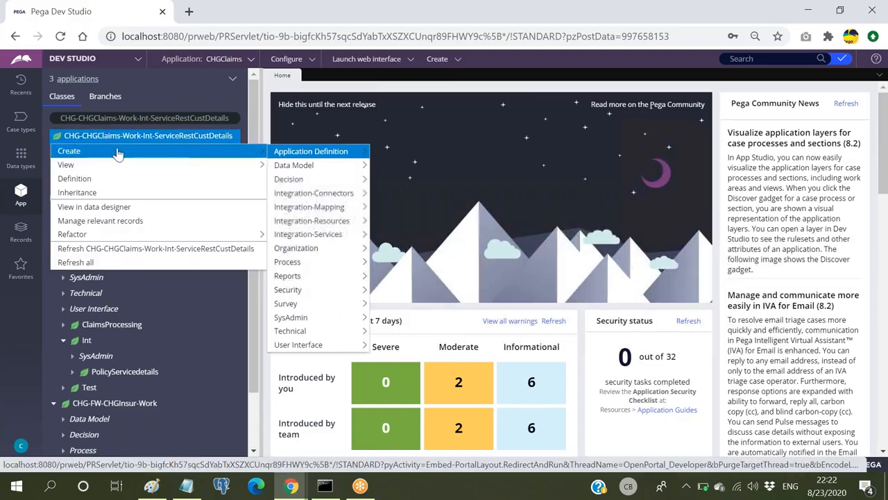
mouse_move(307, 251)
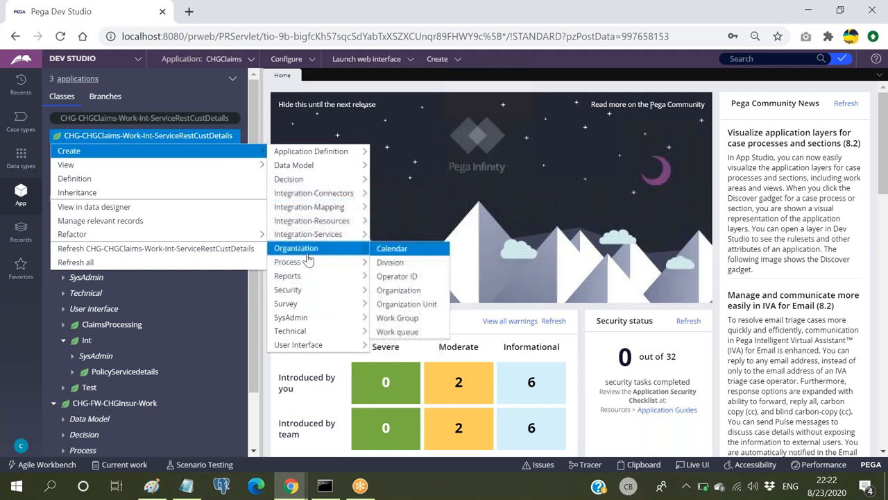
mouse_move(319, 236)
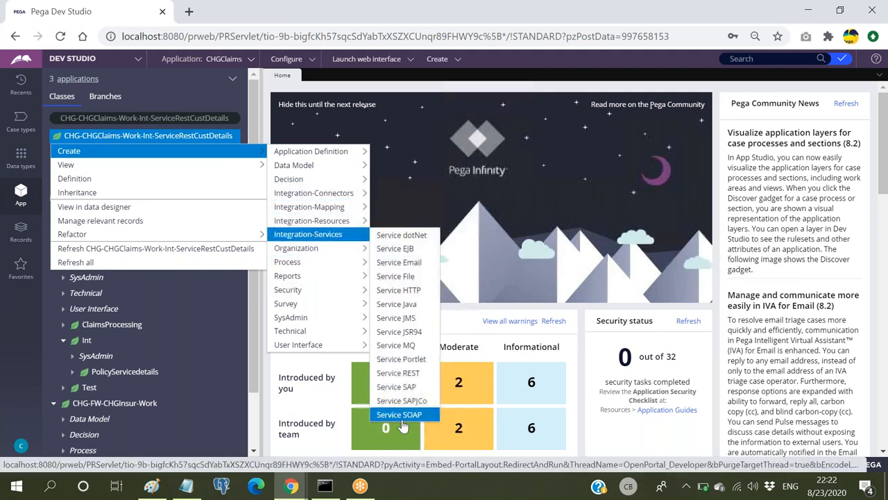
click(400, 373)
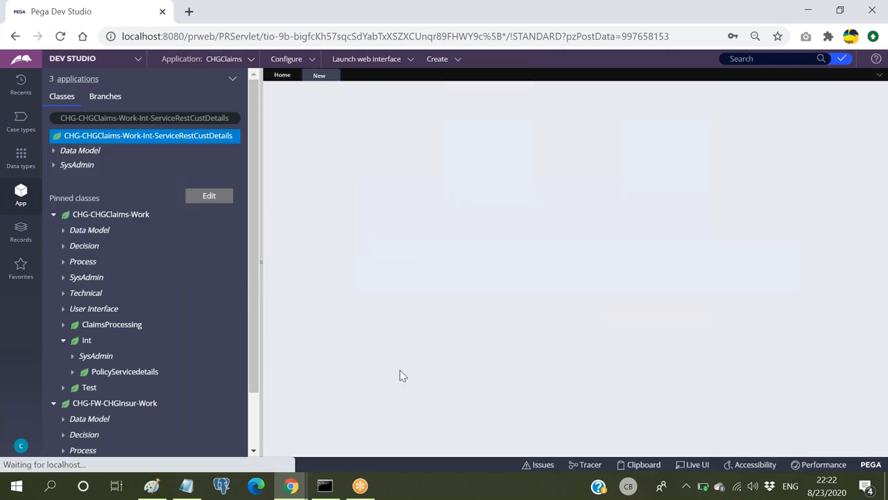
click(342, 152)
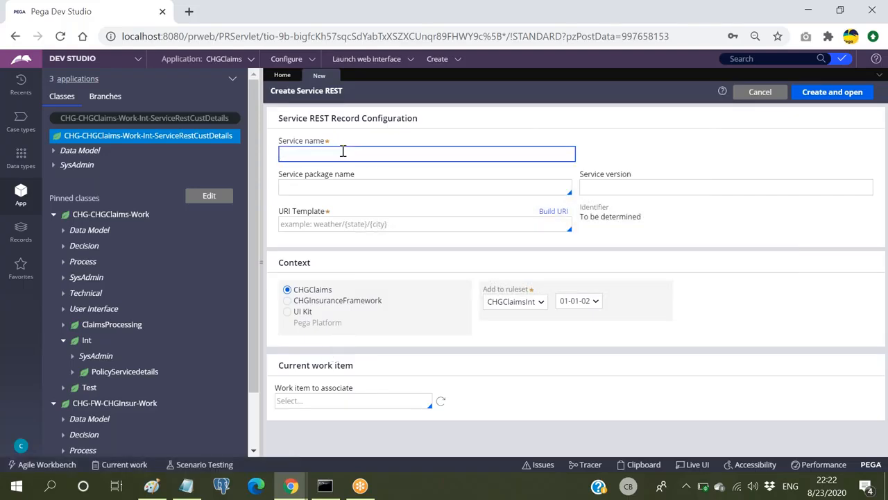
click(317, 189)
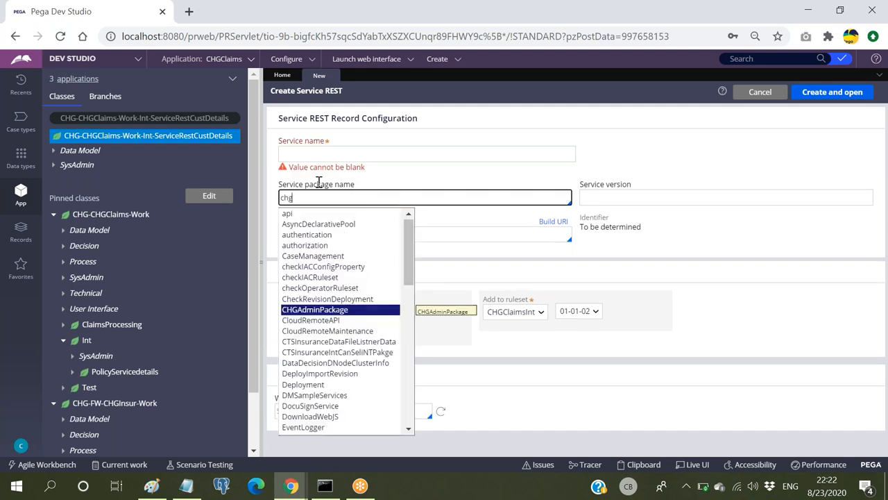
key(Return)
click(356, 152)
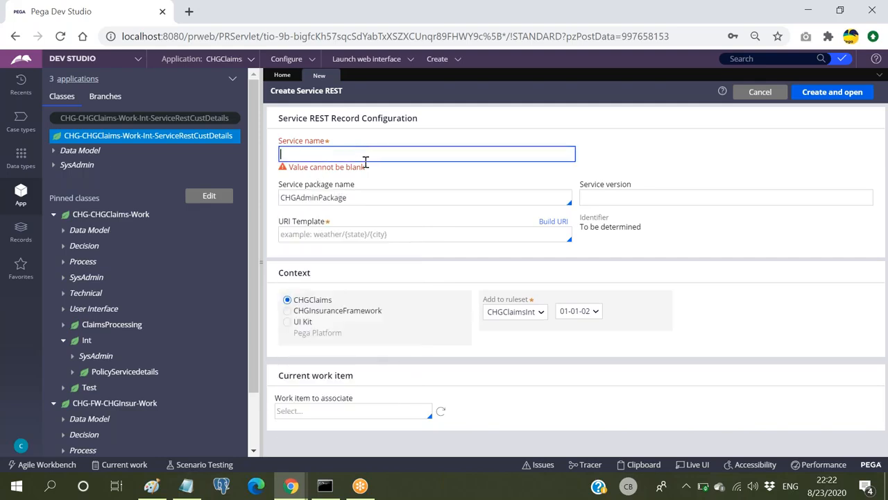
text(GetCustDetailsSevRest)
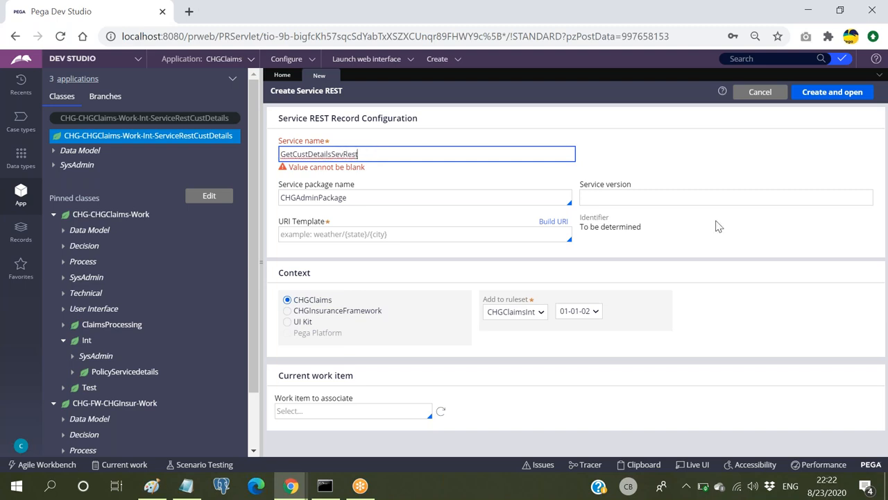
click(632, 199)
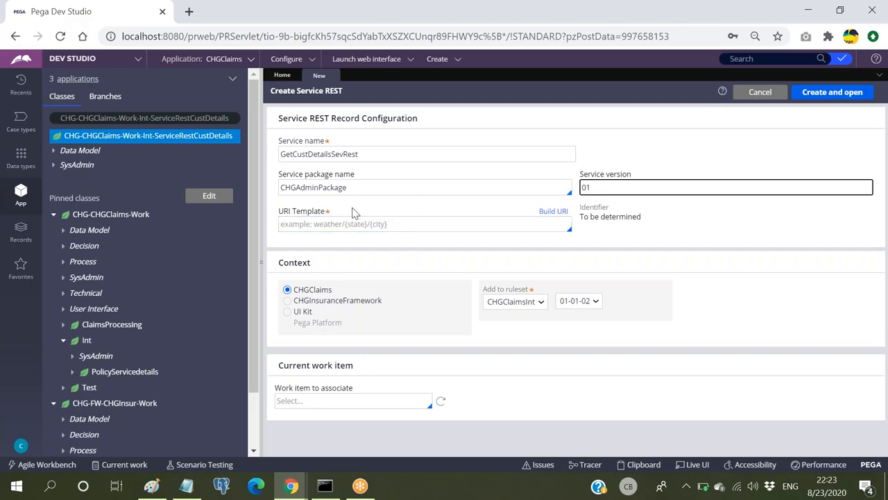
Set the URI template to CustDetails/{CustID} and create and open the Service REST rule.
click(351, 223)
click(751, 220)
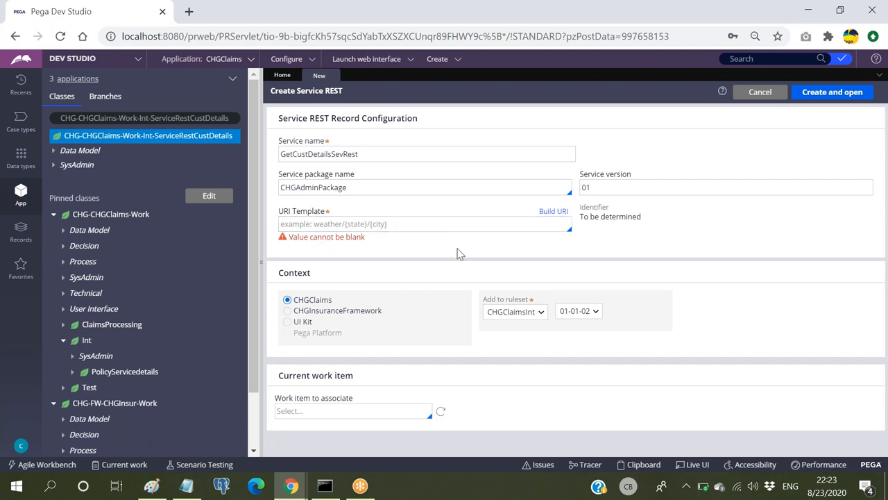
click(330, 224)
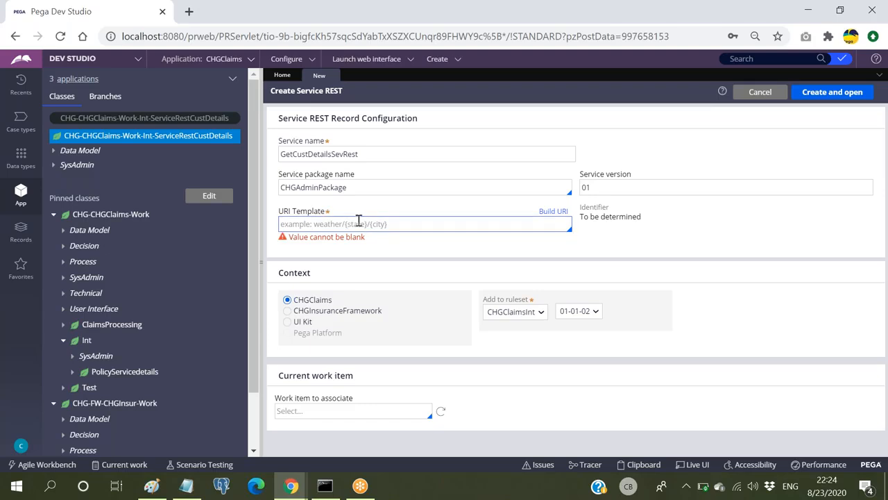
click(314, 226)
text(CustDetails/{)
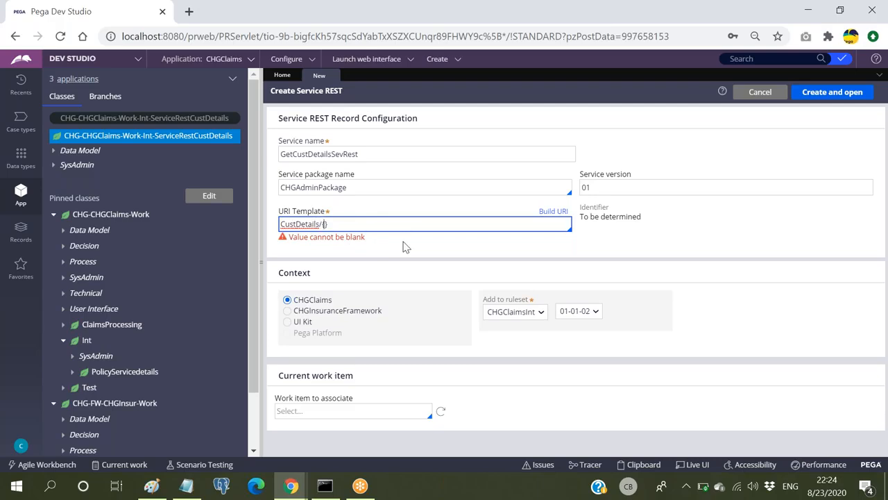
text(ustID)
click(688, 233)
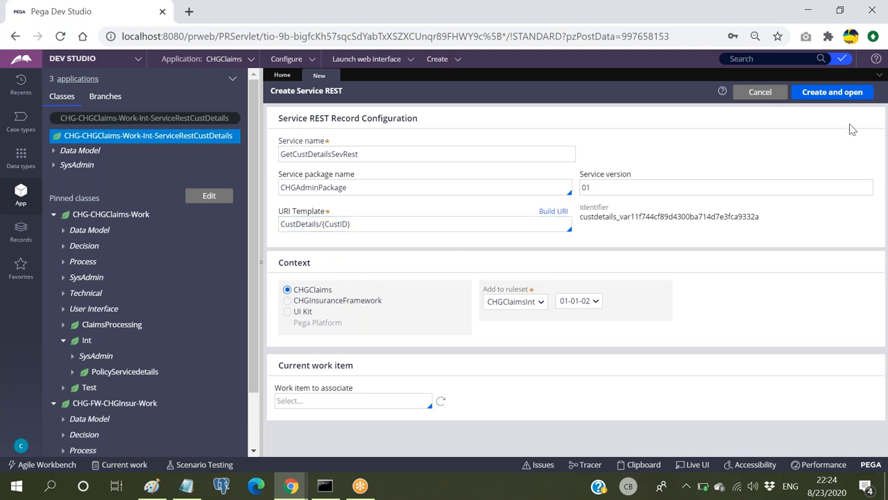
click(836, 92)
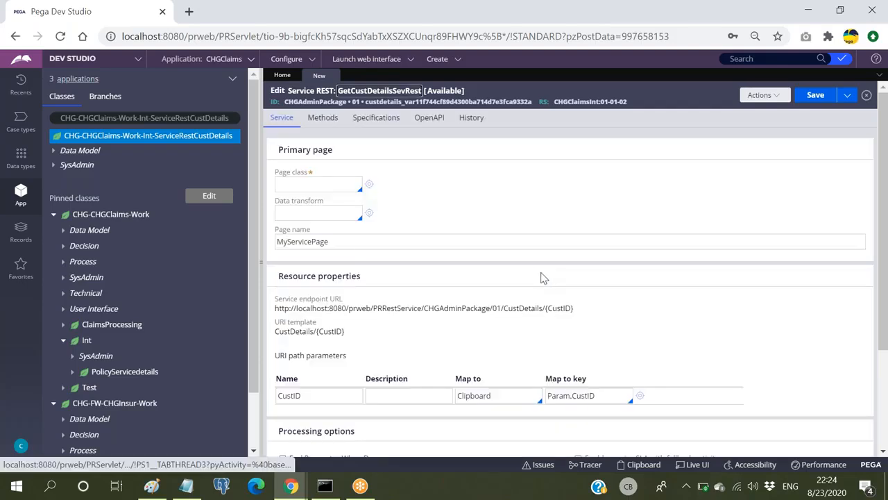
Set the primary page class of the service to CHG-CHGClaims-Work-Int-ServiceRestCustDetails.
click(318, 186)
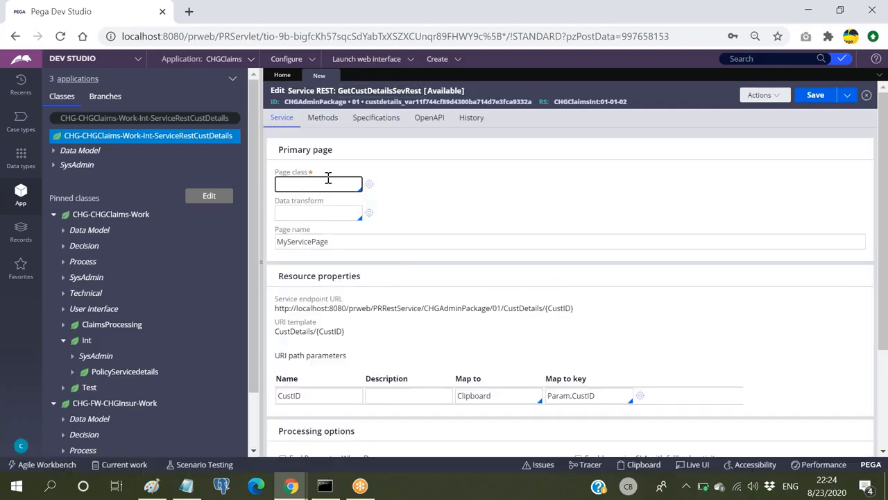
click(168, 118)
key(ctrl+a)
key(ctrl+c)
click(321, 206)
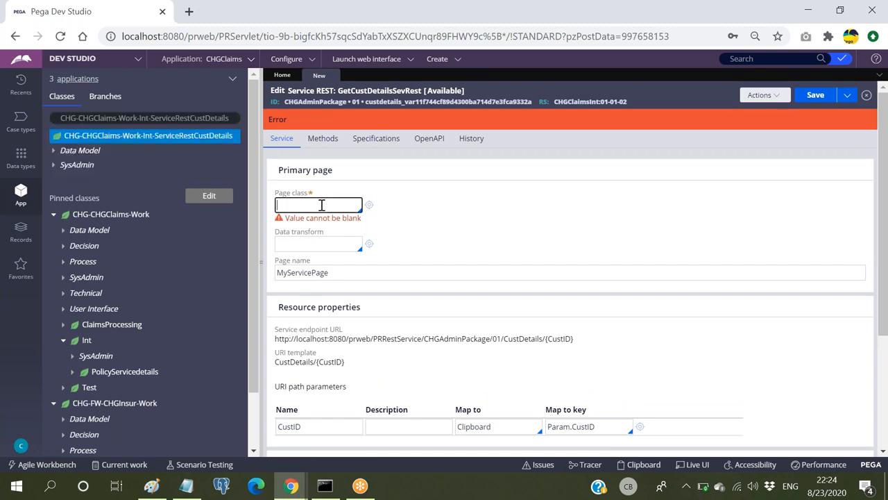
key(ctrl+v)
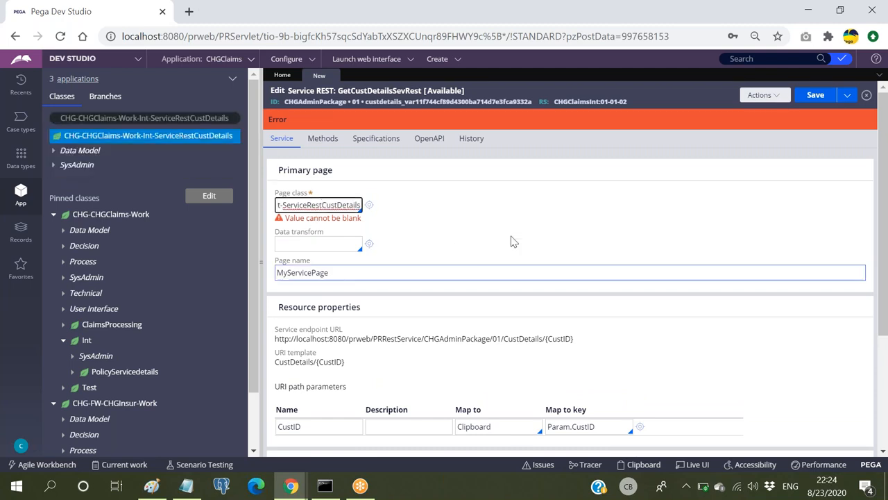
click(512, 238)
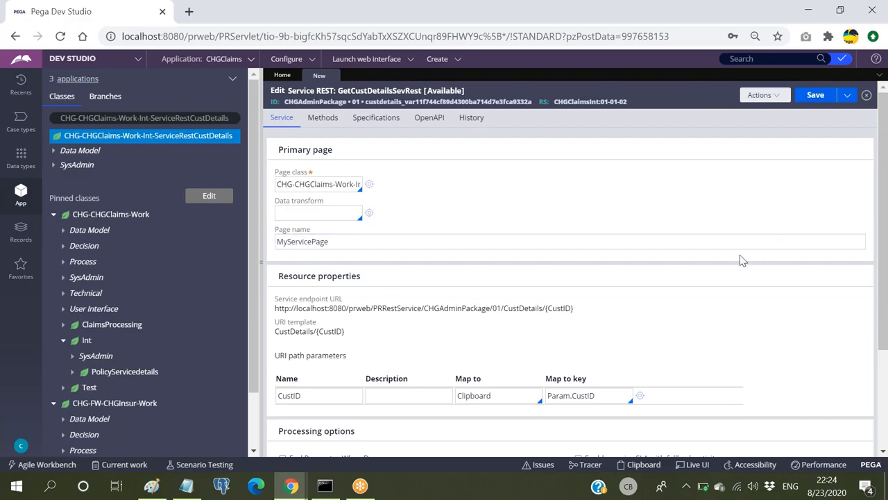
Examine the service endpoint URL, its base path and the CustID path parameter in the resource properties.
scroll(537, 266, down, 1)
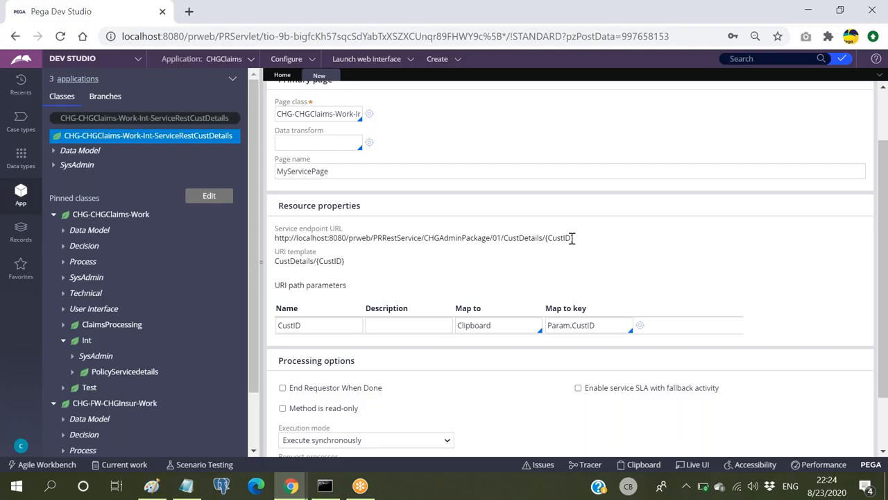
drag(581, 239, 270, 244)
click(647, 260)
drag(542, 237, 278, 239)
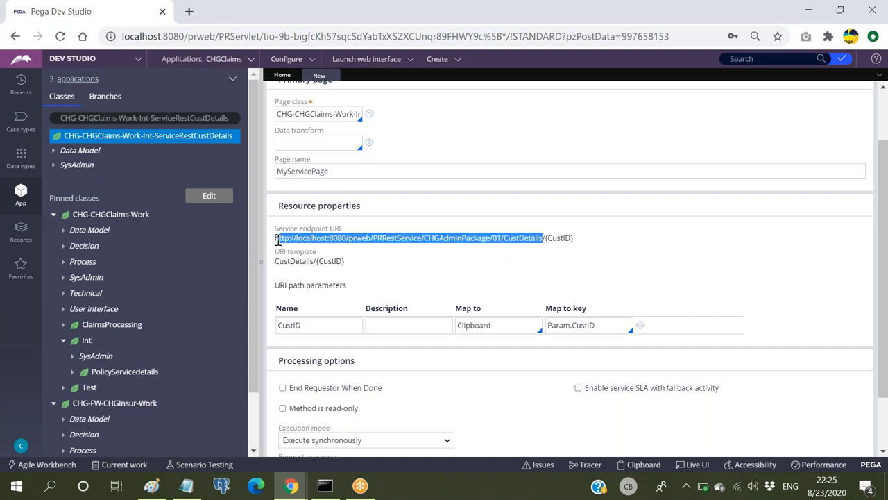
click(591, 256)
double_click(564, 238)
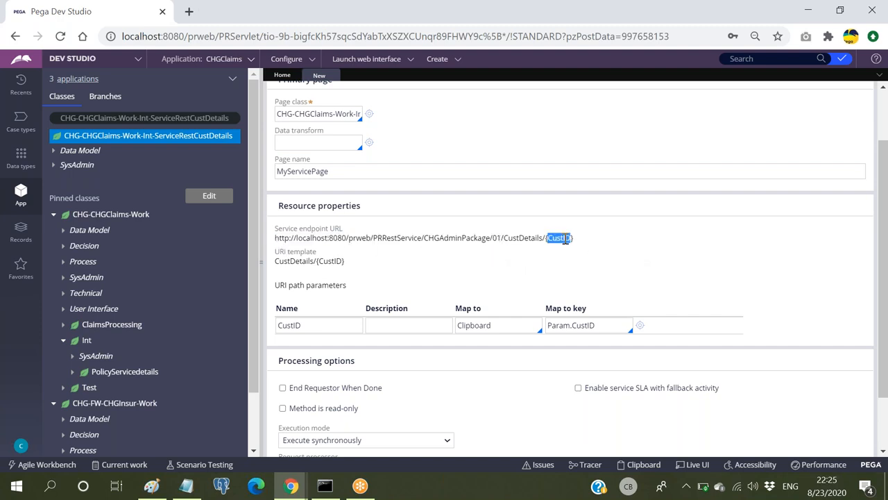
click(610, 248)
double_click(564, 239)
click(574, 240)
Map the CustID URI path parameter to the clipboard key .Request.CustomerId in place of the default parameter key.
click(605, 325)
key(BackSpace)
key(BackSpace)
key(BackSpace)
key(BackSpace)
key(BackSpace)
key(BackSpace)
key(BackSpace)
key(BackSpace)
key(BackSpace)
key(BackSpace)
key(BackSpace)
key(BackSpace)
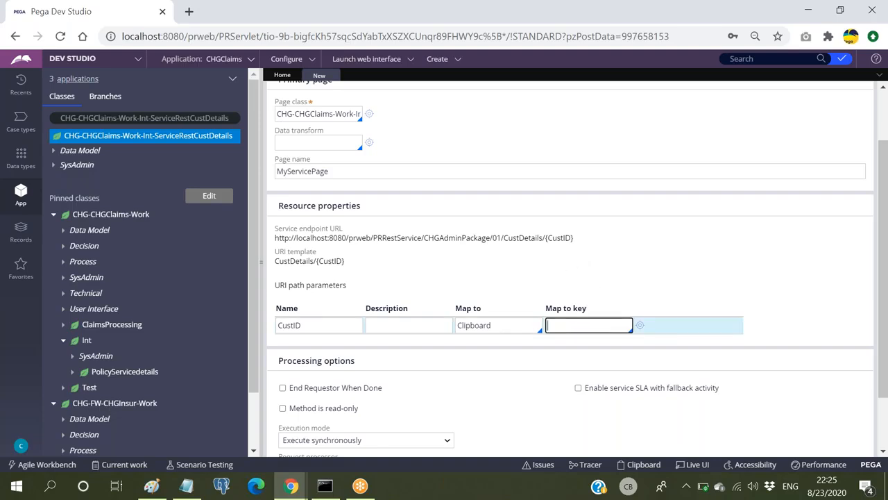
click(610, 327)
text(.)
key(Down)
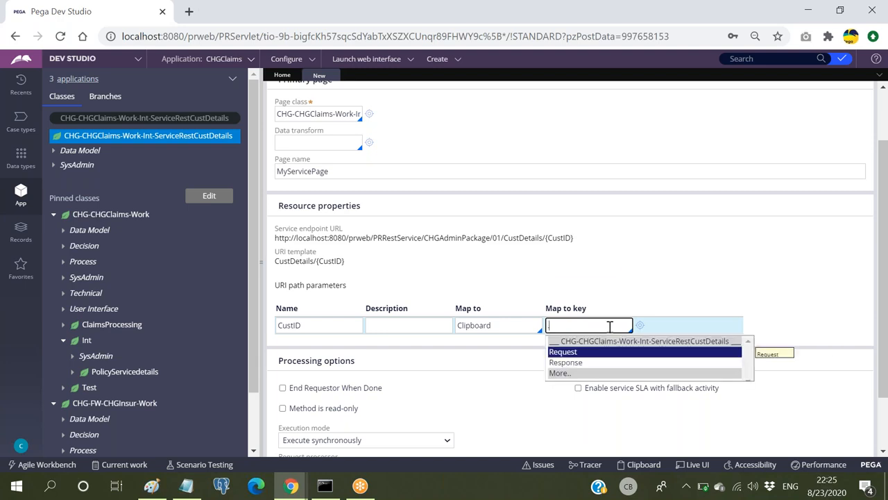
key(Return)
text(.Request.)
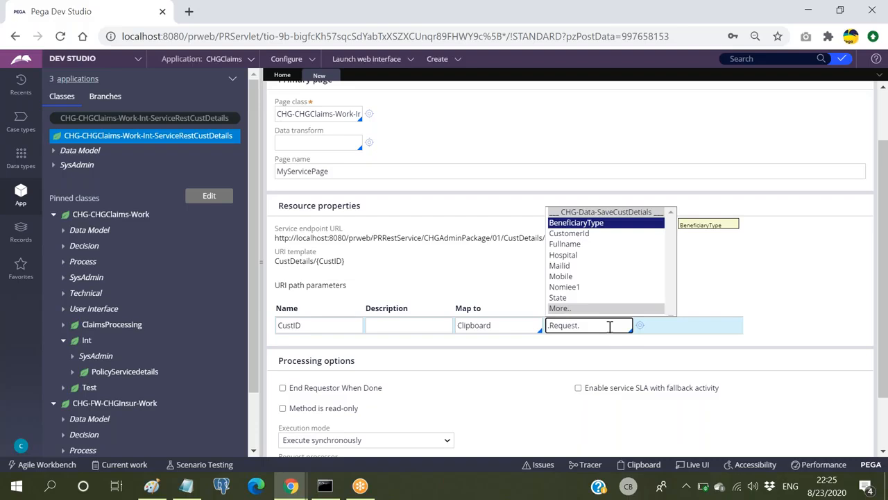
key(Down)
key(Return)
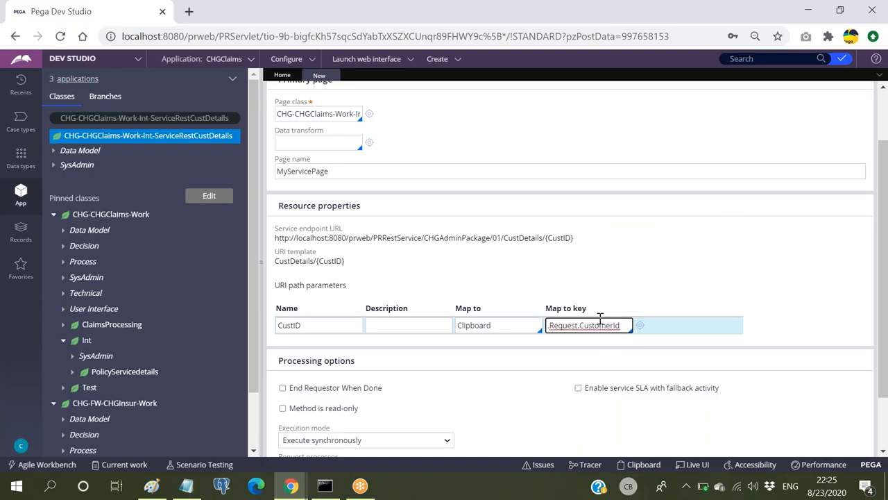
drag(626, 323, 542, 324)
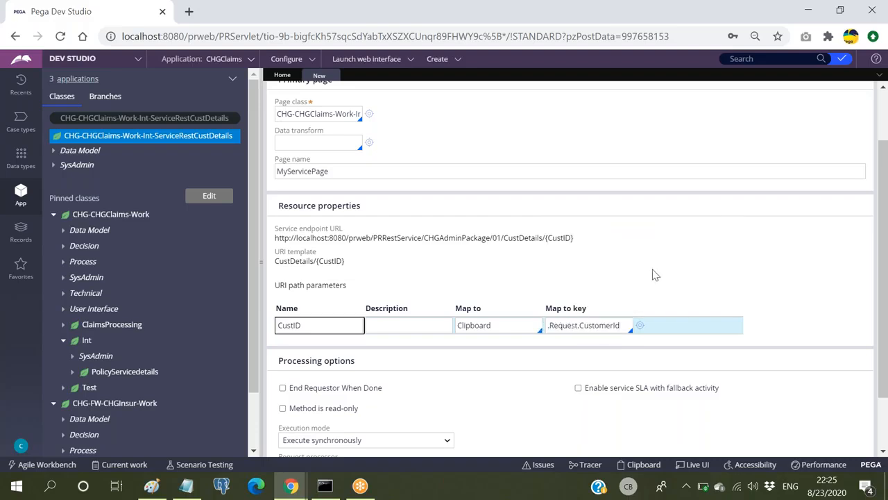
click(654, 269)
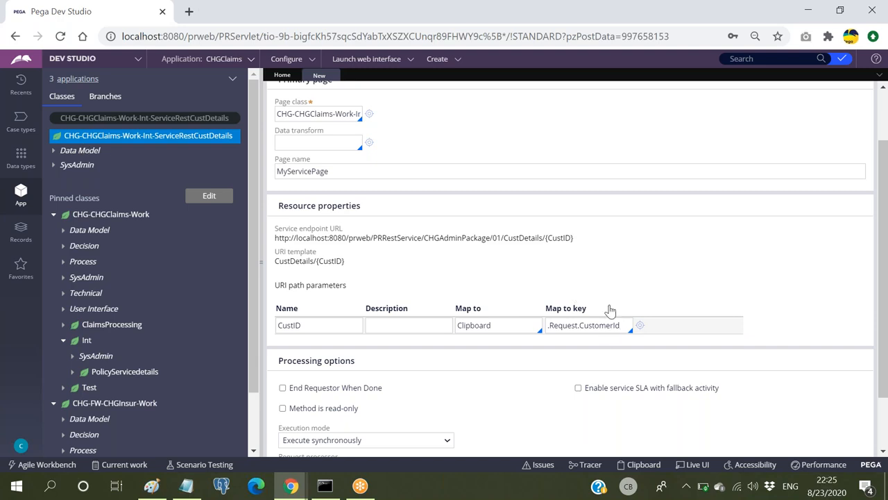
Examine the GET and POST method settings of the service, including their service activity fields, and dismiss the low-battery notice.
scroll(555, 281, up, 1)
click(323, 118)
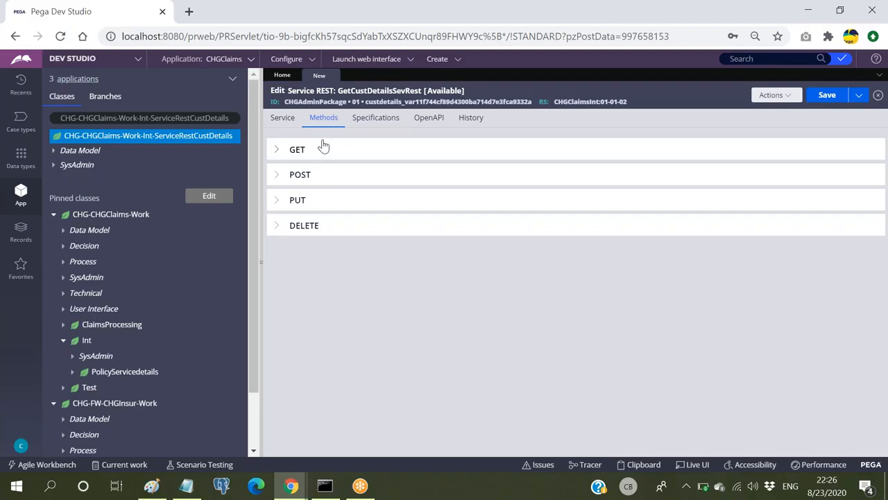
click(277, 151)
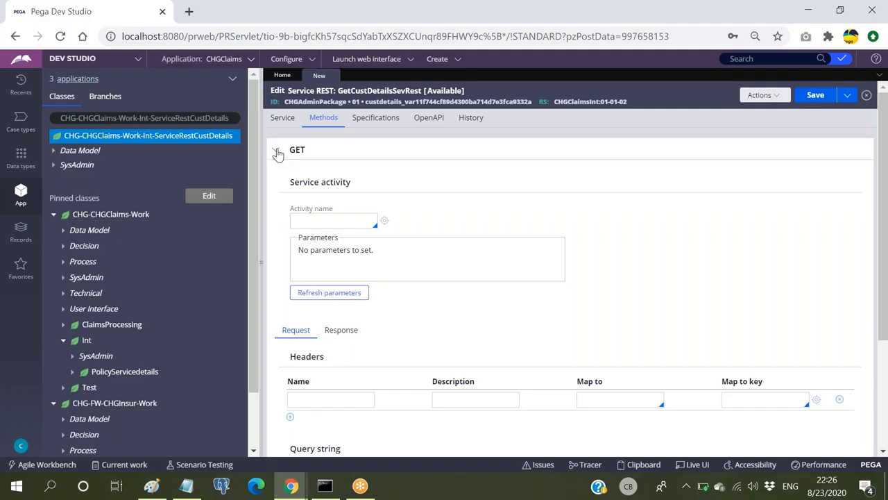
click(275, 152)
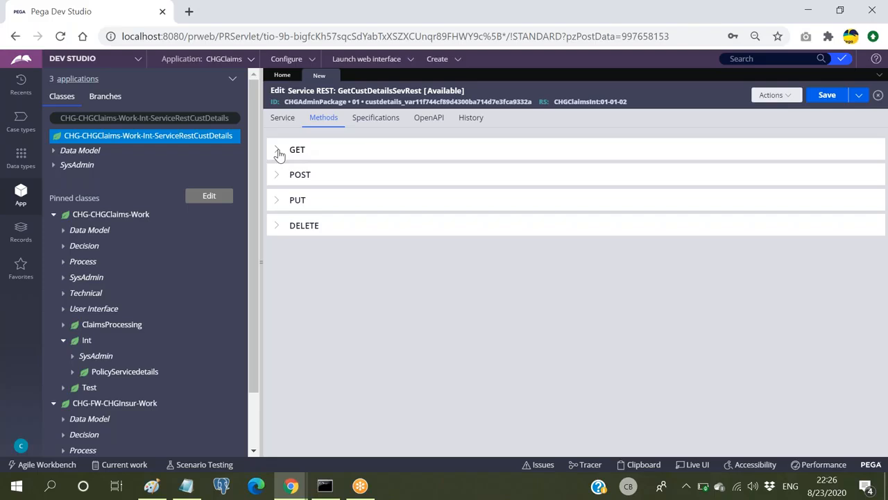
click(277, 152)
click(278, 154)
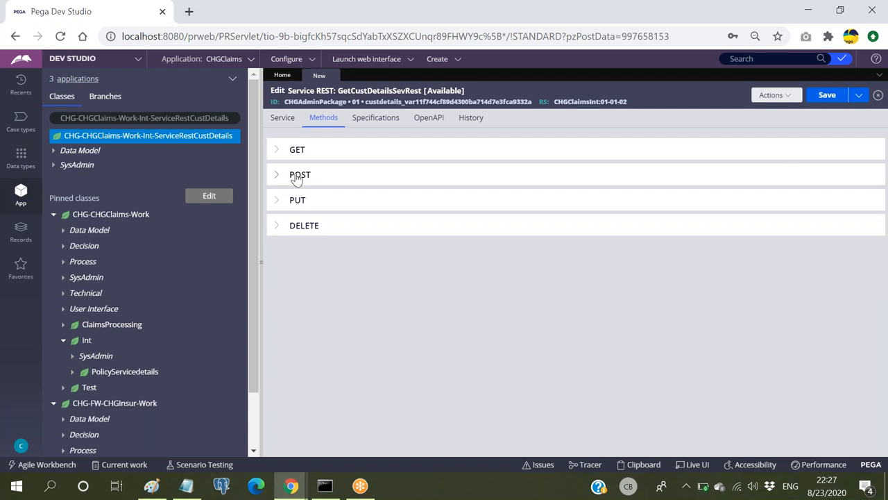
click(290, 175)
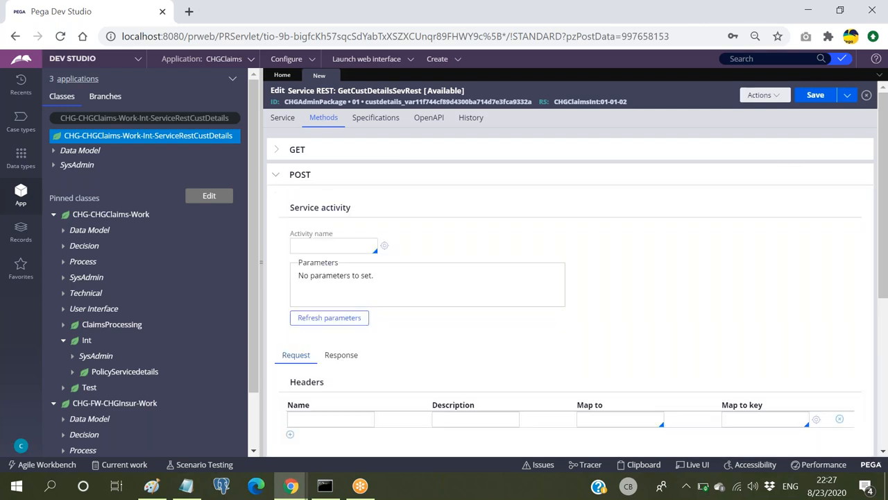
click(318, 246)
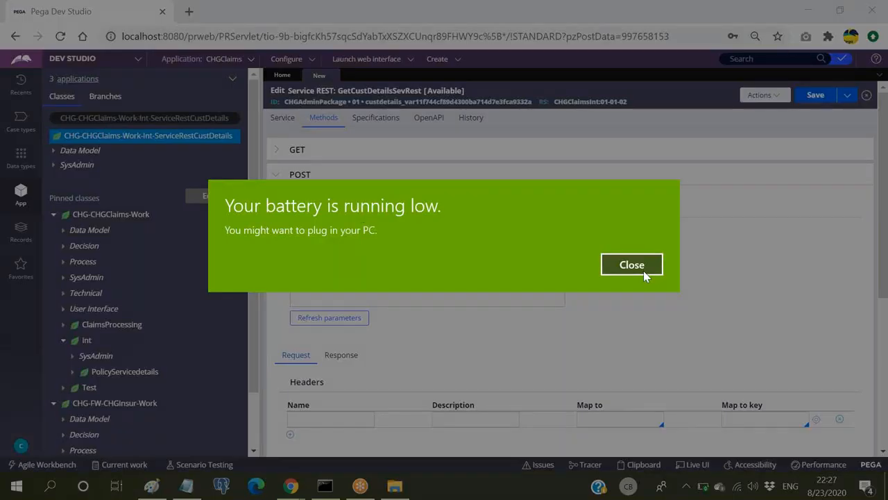
click(644, 268)
click(276, 177)
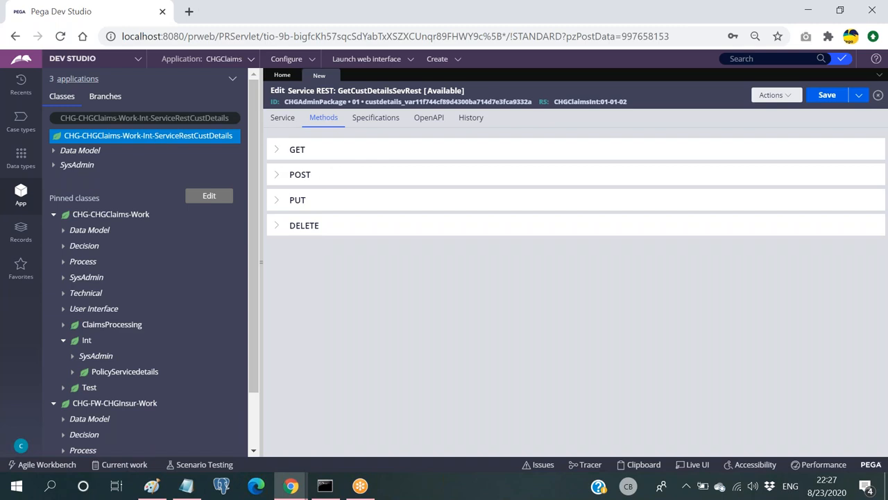
click(278, 152)
click(325, 220)
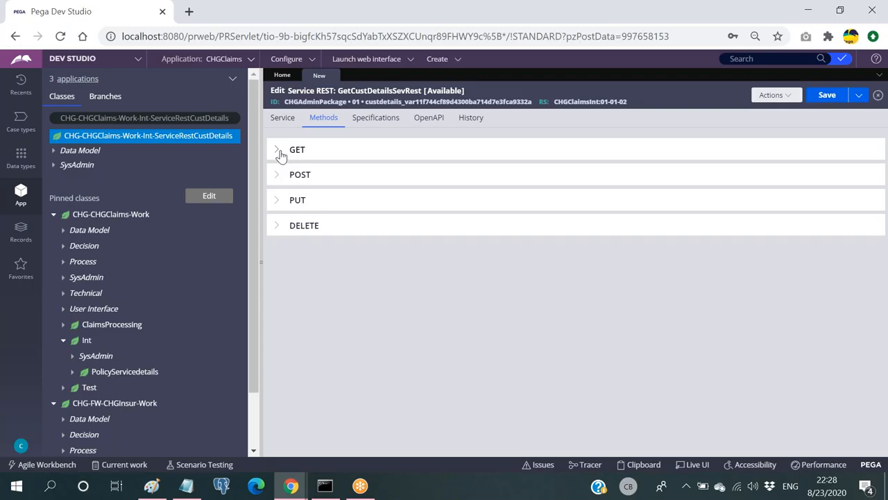
Name the GET method's service activity pullCustdetilsServRest and create that activity in the CHGClaimsInt ruleset, version 01-01-02.
click(279, 150)
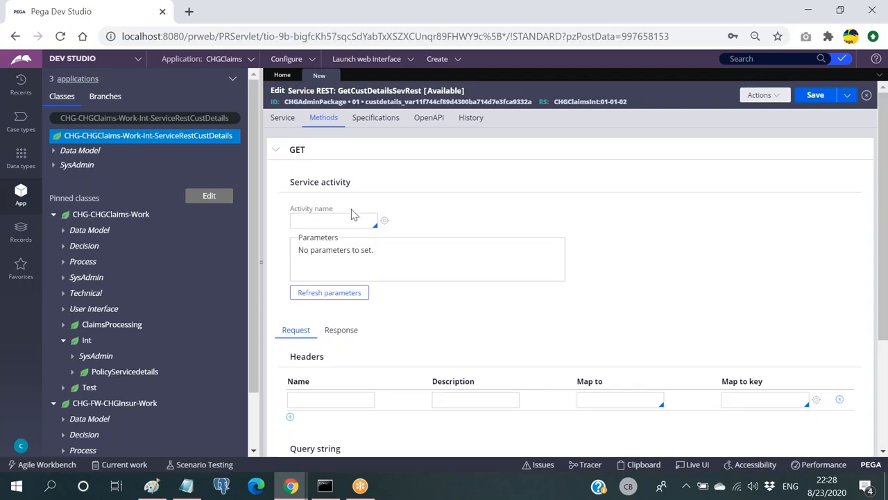
click(327, 219)
text(pullCustdetilsServRest)
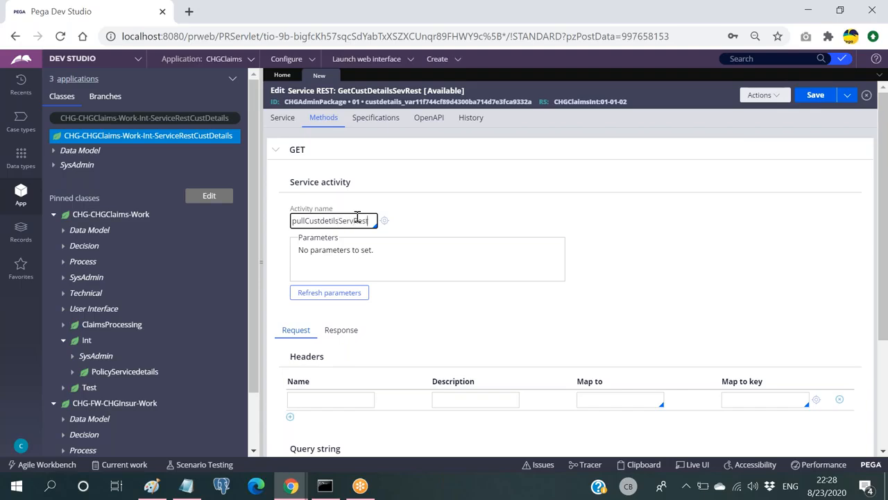
click(386, 222)
click(384, 220)
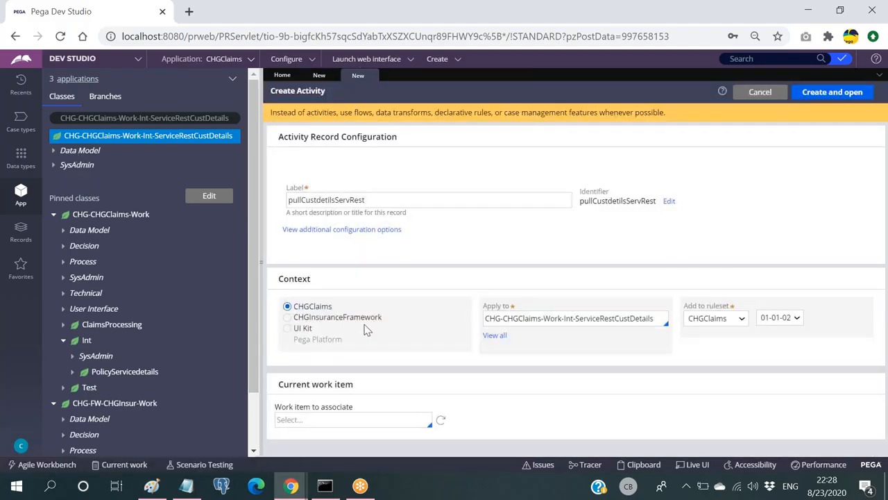
click(726, 318)
click(709, 344)
click(836, 92)
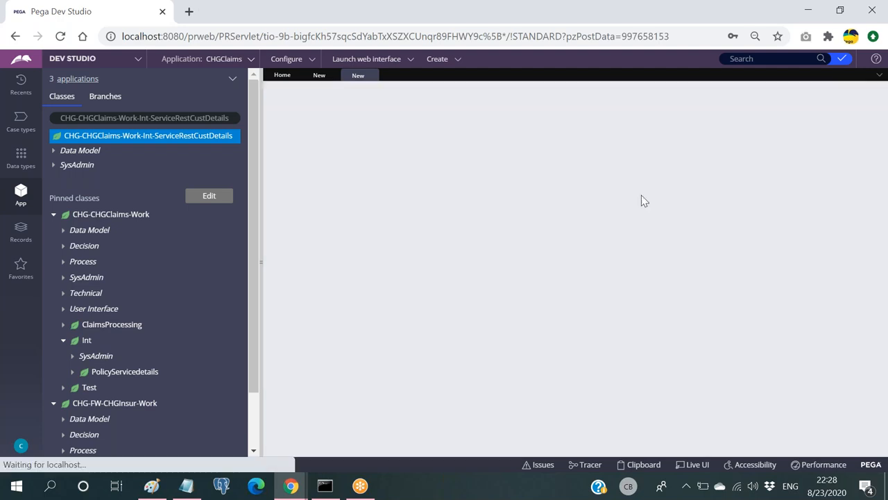
Make the activity's first step a Page-New method with the step page temp.
click(451, 161)
text(page)
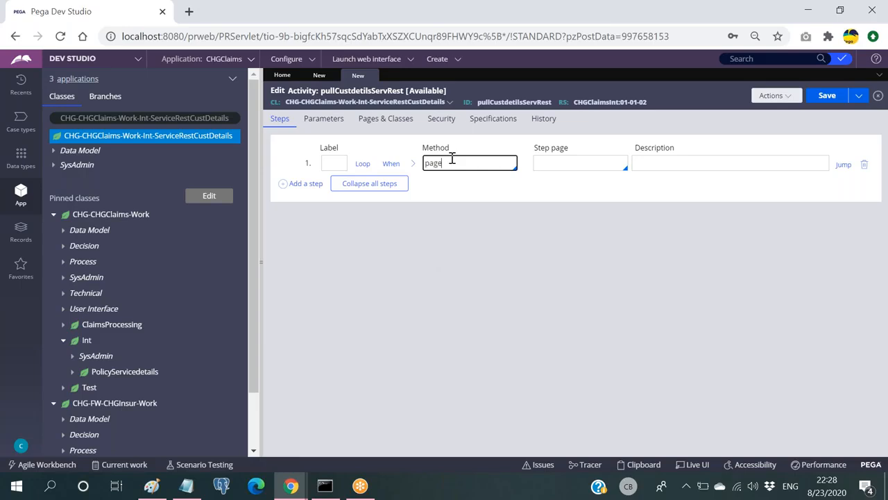
text(-new)
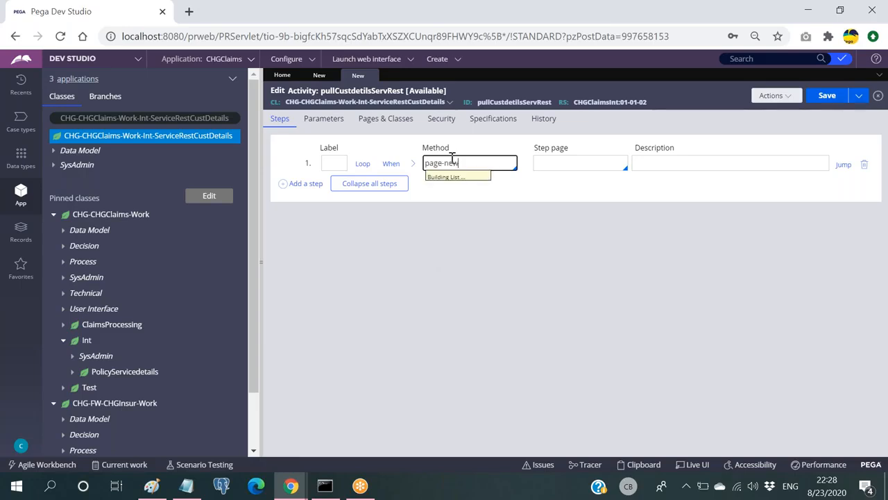
key(Return)
click(561, 164)
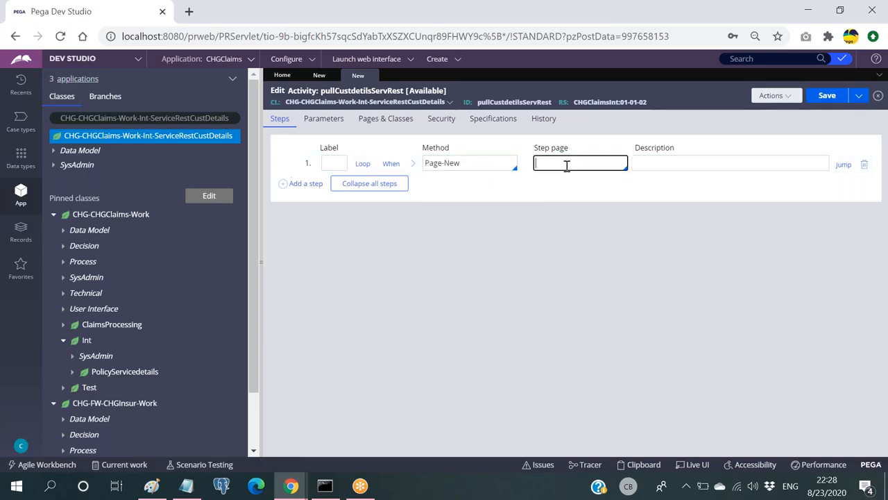
text(tempo)
key(BackSpace)
Declare the page temp in the activity's pages and classes with the class CHG-Data-SaveCustDetials, and select that class name for reuse.
drag(567, 166, 494, 189)
key(ctrl+c)
click(390, 121)
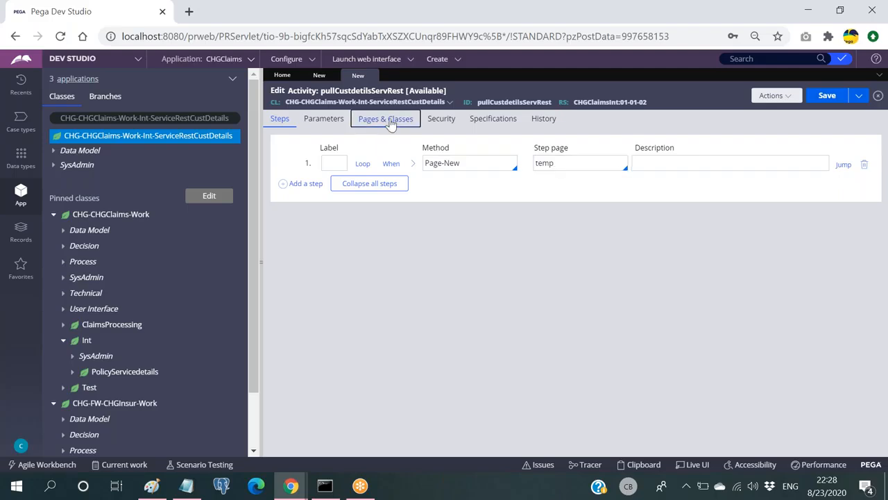
click(341, 159)
key(ctrl+v)
click(573, 163)
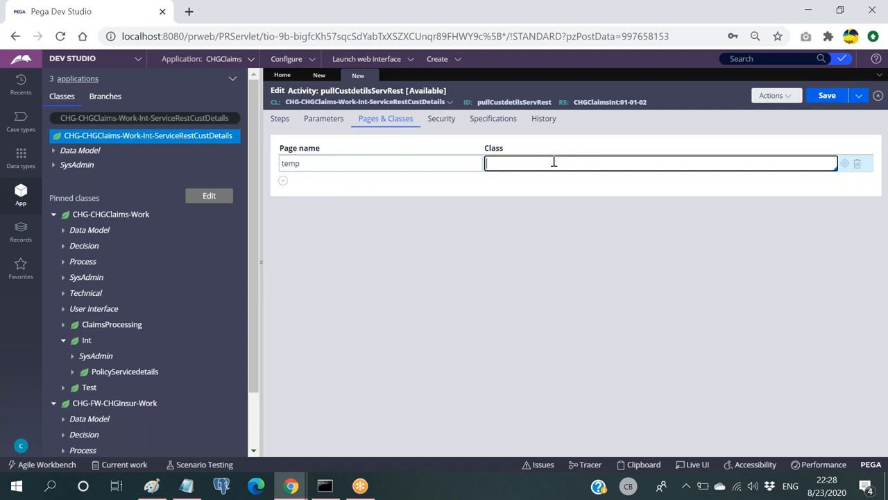
text(chg-data-sa)
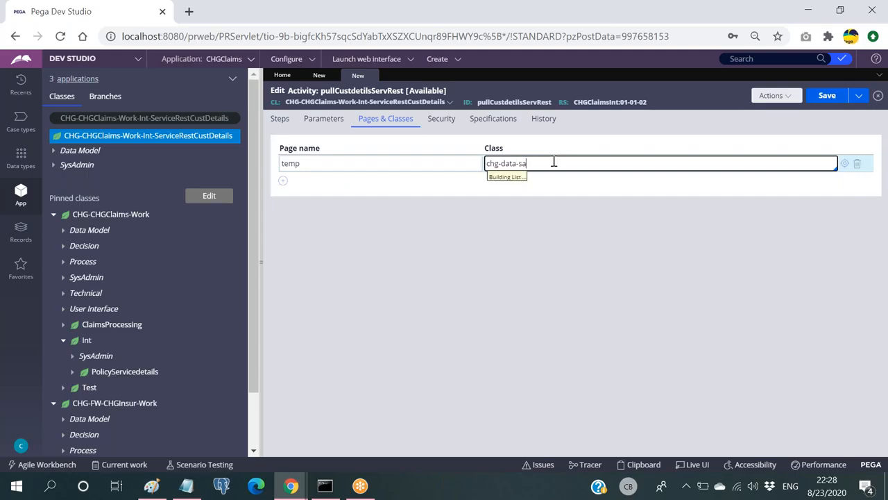
key(Up)
key(Return)
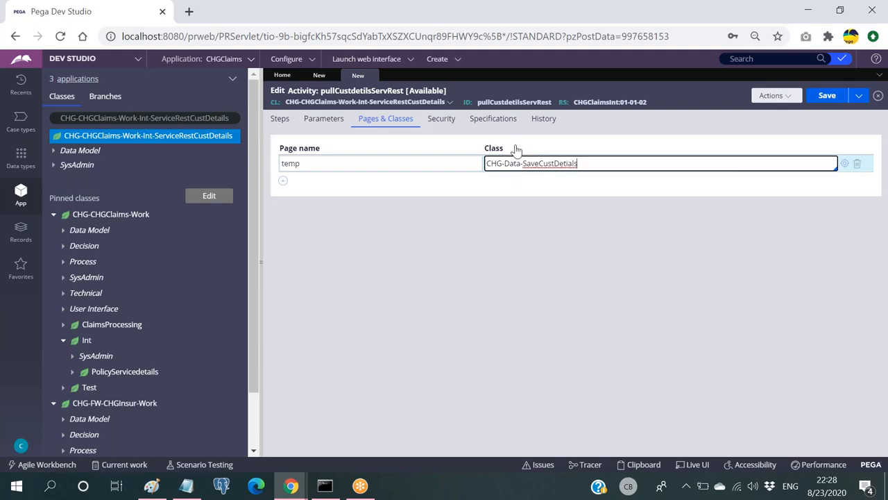
triple_click(528, 163)
Add a second activity step with the method Obj-Open and the step page temp.
click(281, 120)
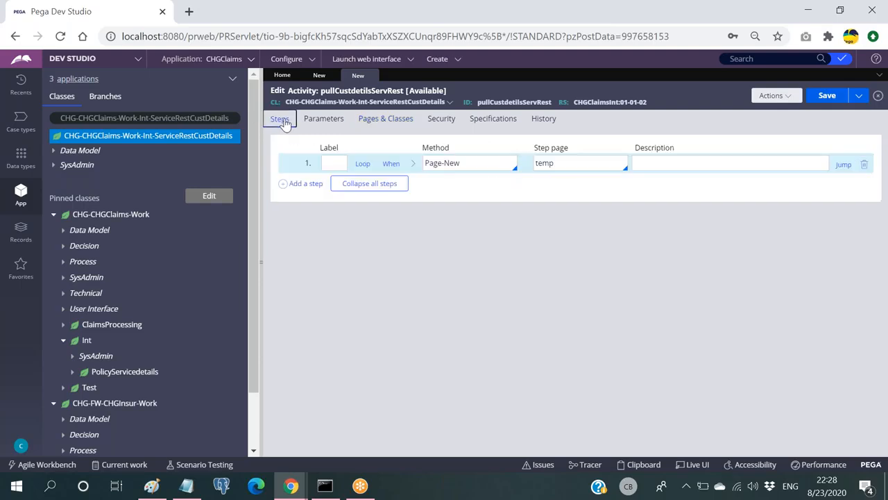
click(306, 184)
click(467, 184)
text(on)
text(bj-ope)
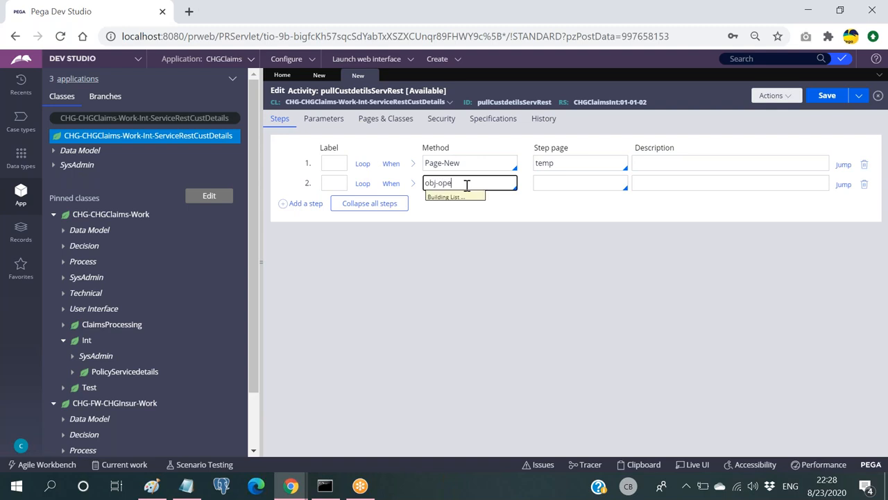
key(Return)
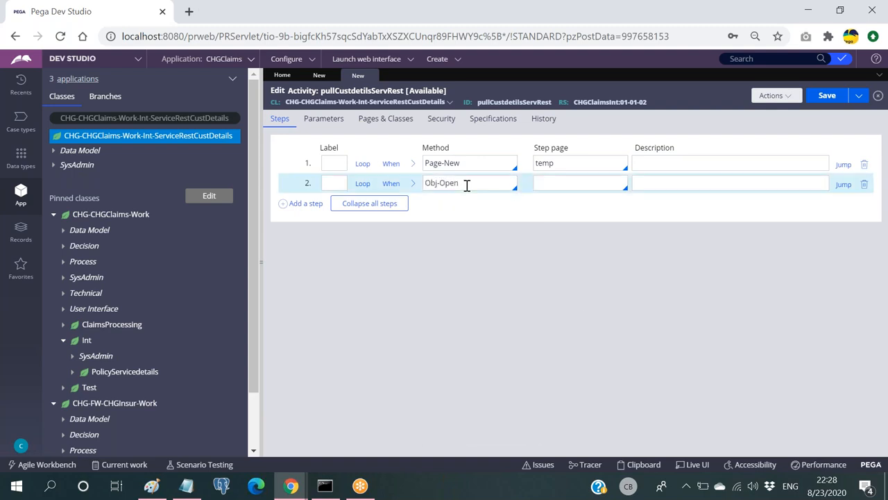
click(578, 185)
key(Down)
key(Down)
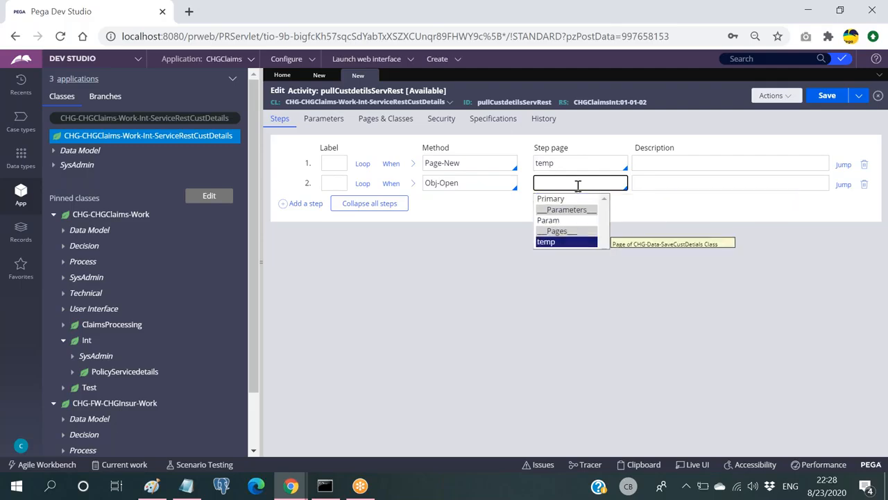
key(Return)
Set the Obj-Open step's OpenClass to CHG-Data-SaveCustDetials and its property name to .CustomerId.
click(413, 183)
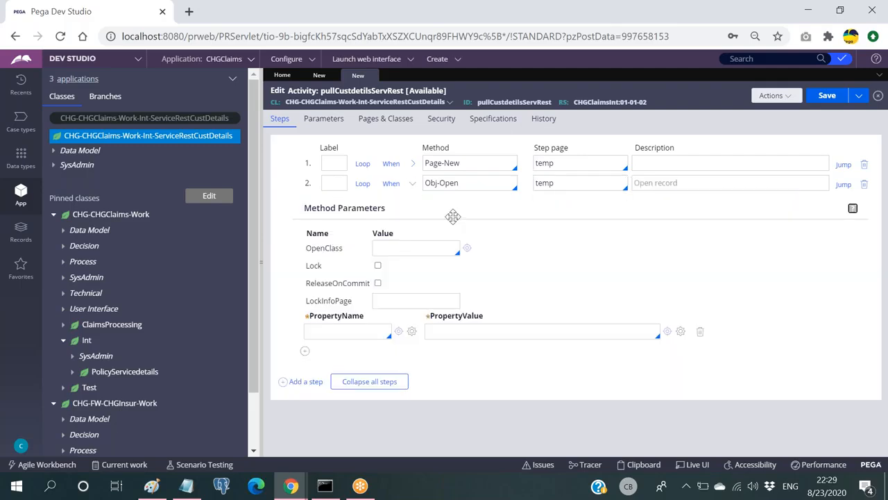
click(400, 248)
text(CHG-Data-SaveCustDetails)
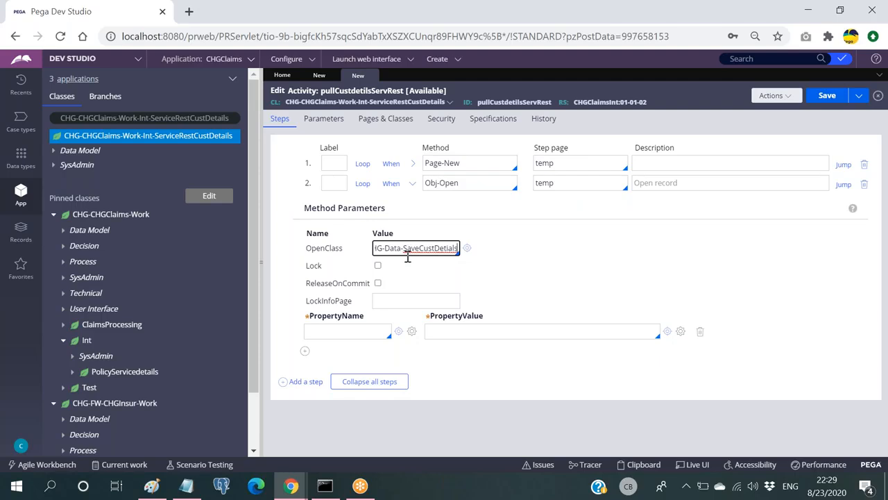
click(345, 331)
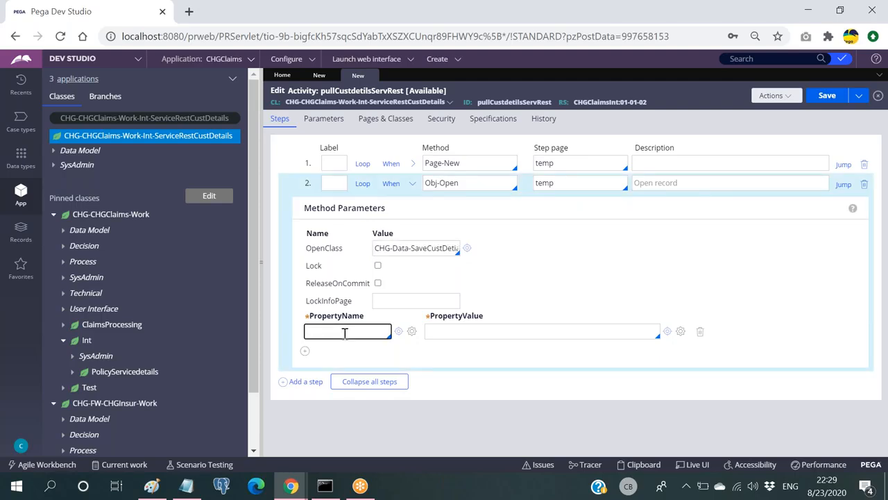
text(.)
key(Down)
key(Down)
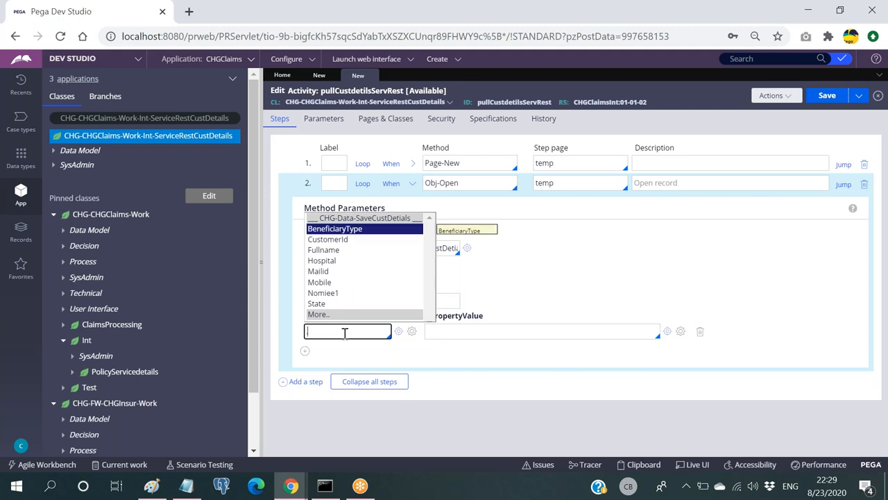
key(Return)
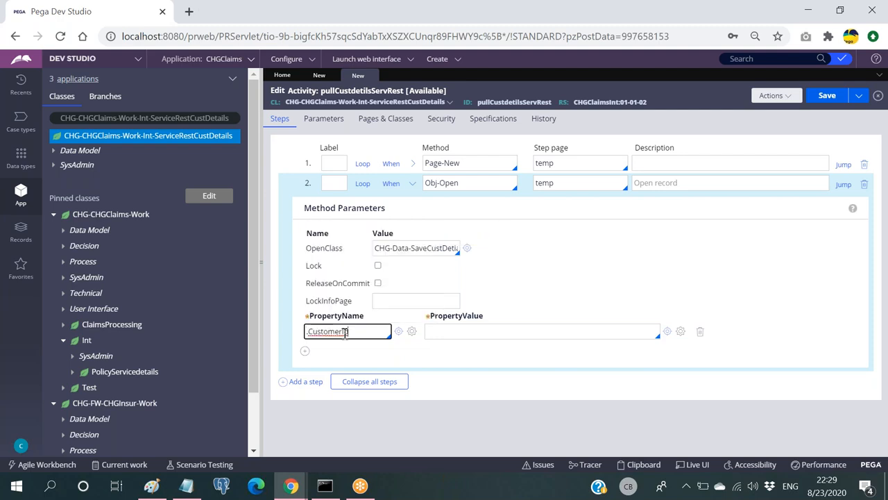
Set the property value for .CustomerId in the Obj-Open step to Primary.Request.CustomerId and collapse the step's parameters.
click(470, 330)
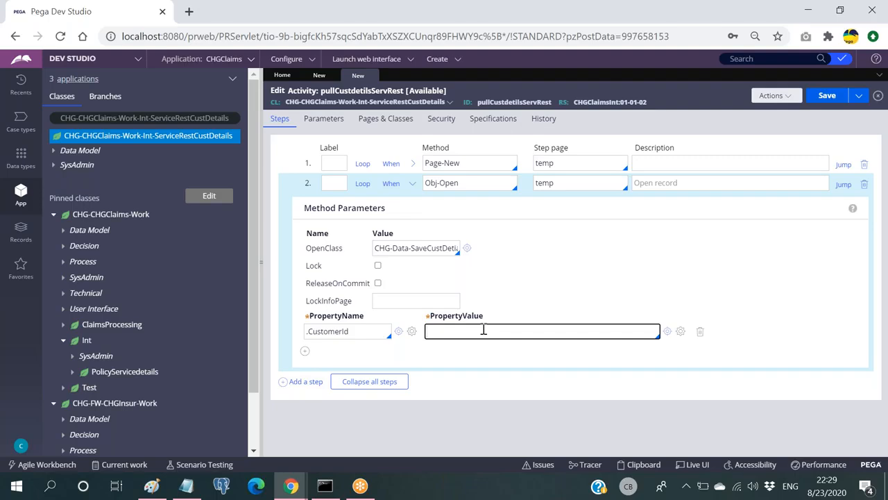
text(.)
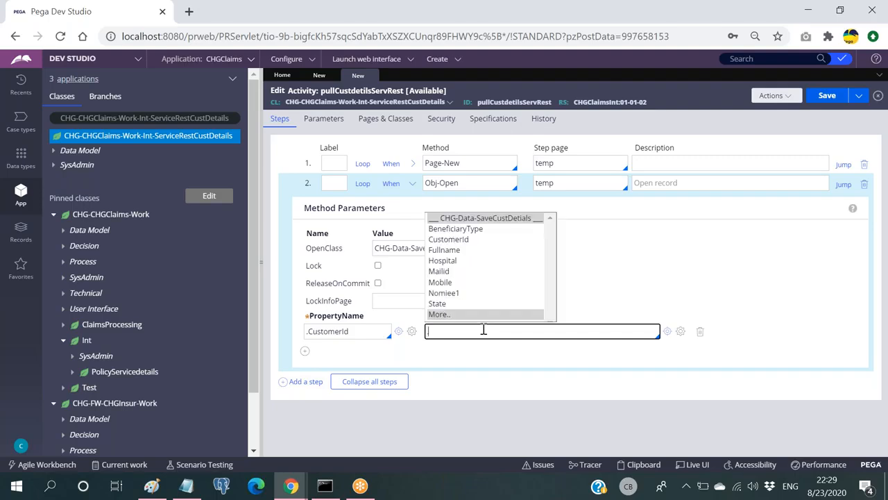
key(BackSpace)
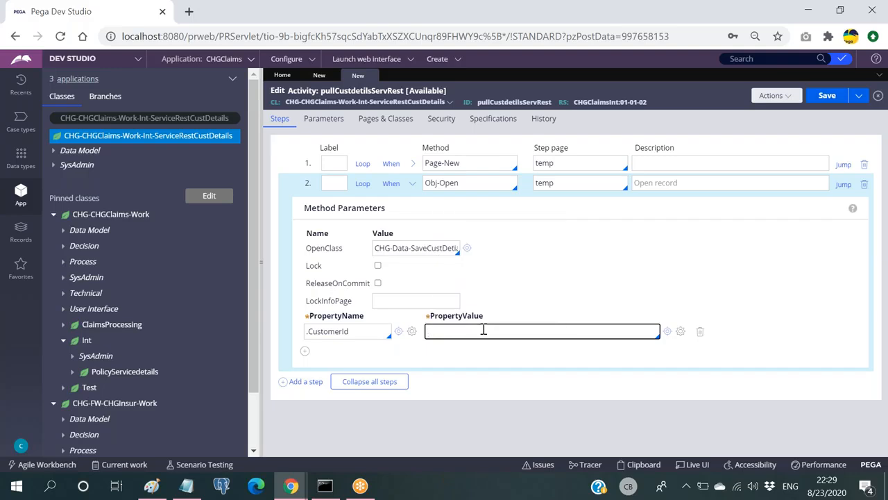
key(Return)
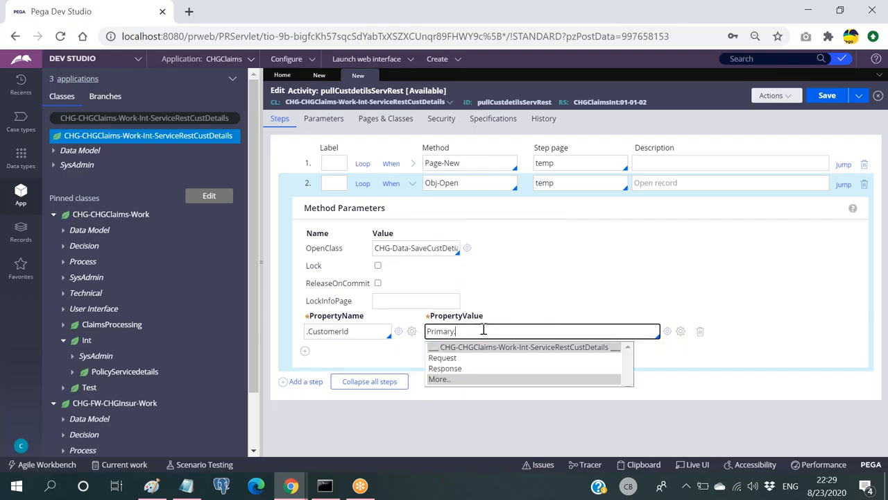
key(Down)
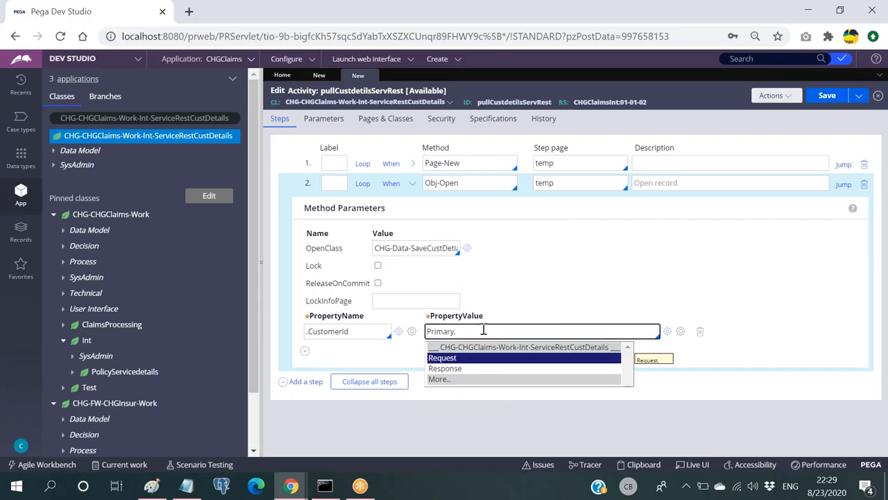
key(Return)
text(.)
key(Down)
key(Down)
key(Return)
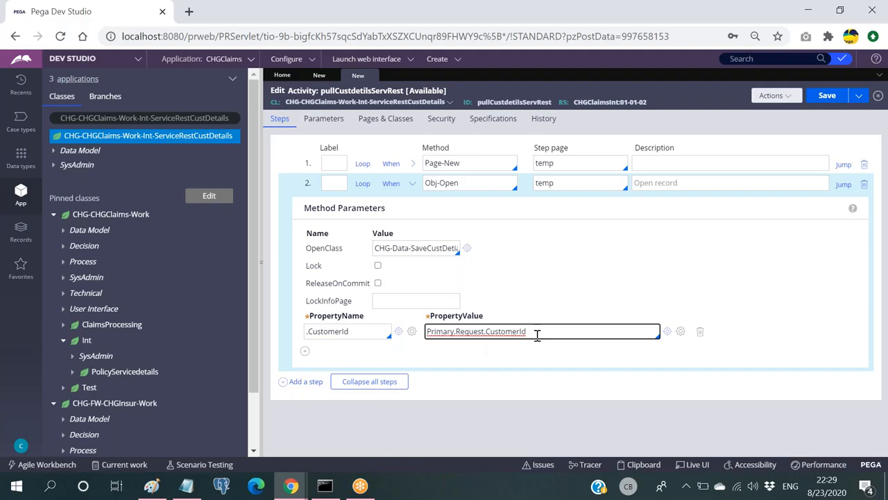
click(412, 183)
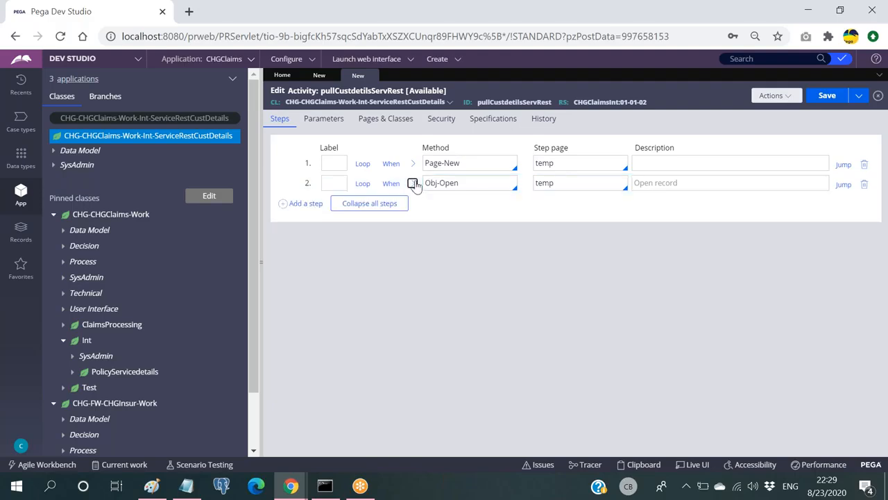
Add a third activity step with the method Page-Copy and the step page temp.
click(305, 204)
click(457, 201)
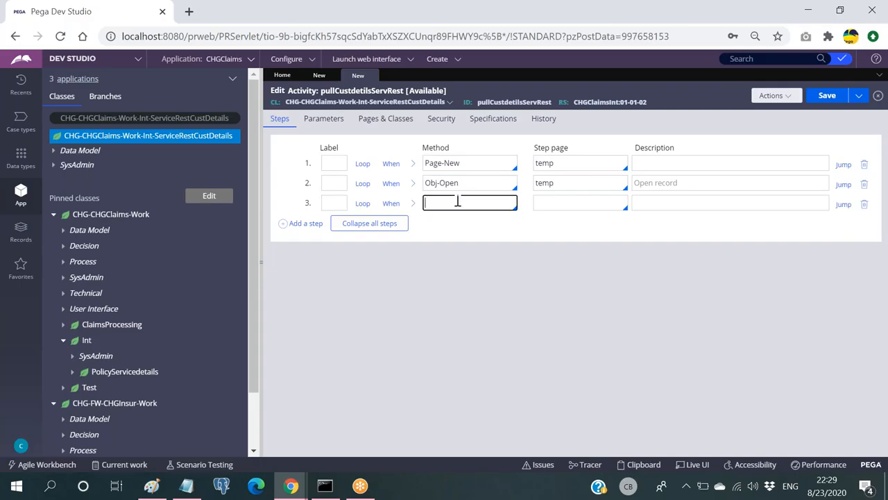
text(page-copy)
key(Return)
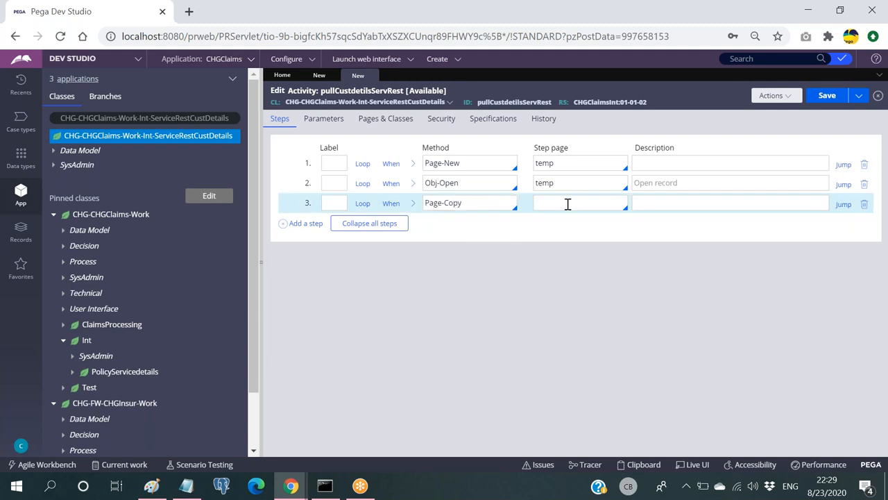
click(562, 184)
double_click(562, 184)
key(ctrl+c)
click(561, 202)
key(ctrl+v)
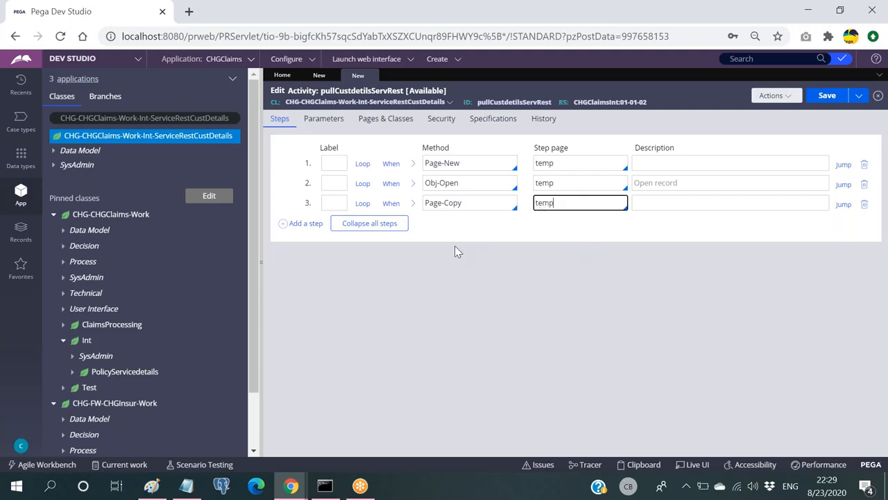
Expand the Page-Copy step's method parameters and check those of the Obj-Open step.
click(414, 18)
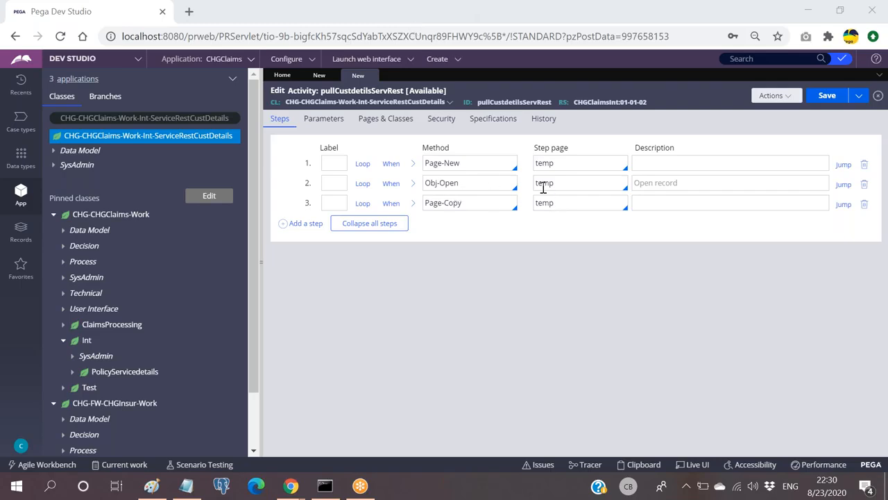
click(412, 203)
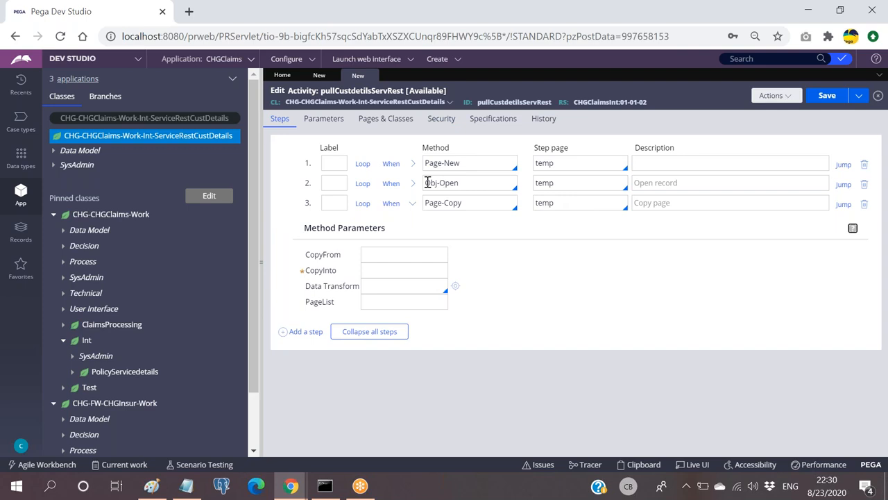
click(412, 183)
click(545, 182)
click(412, 185)
click(388, 253)
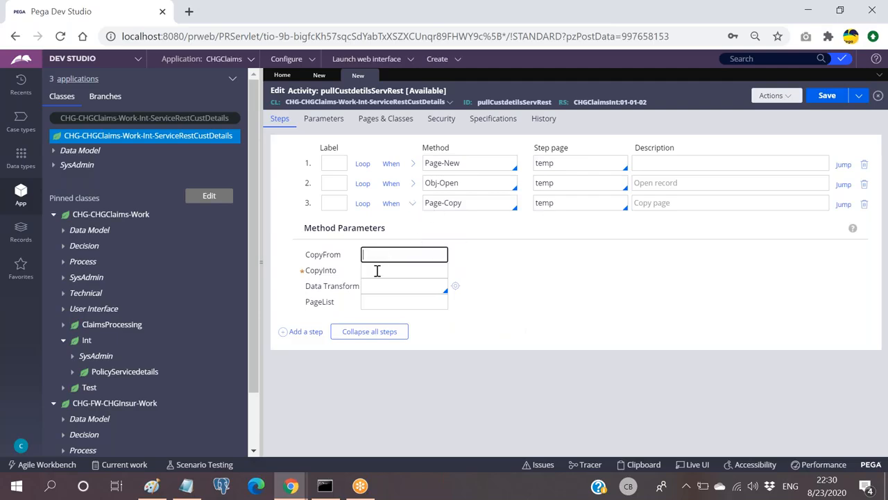
click(382, 268)
click(412, 184)
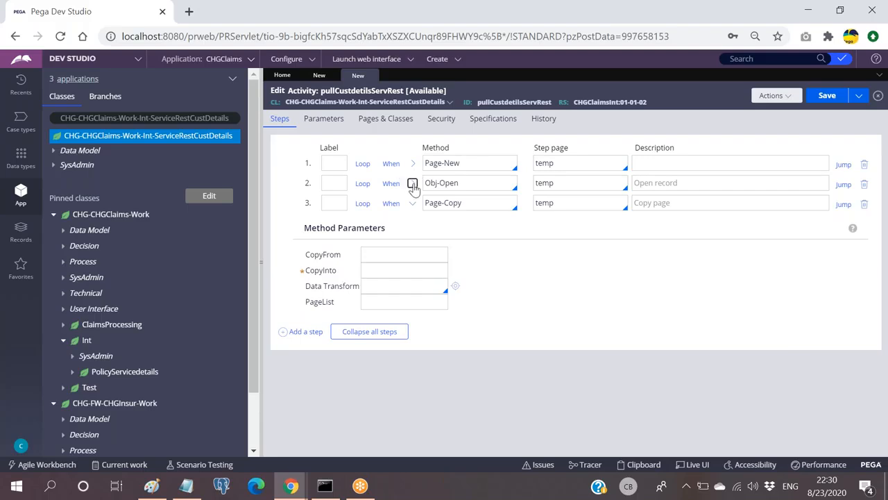
click(413, 186)
click(408, 270)
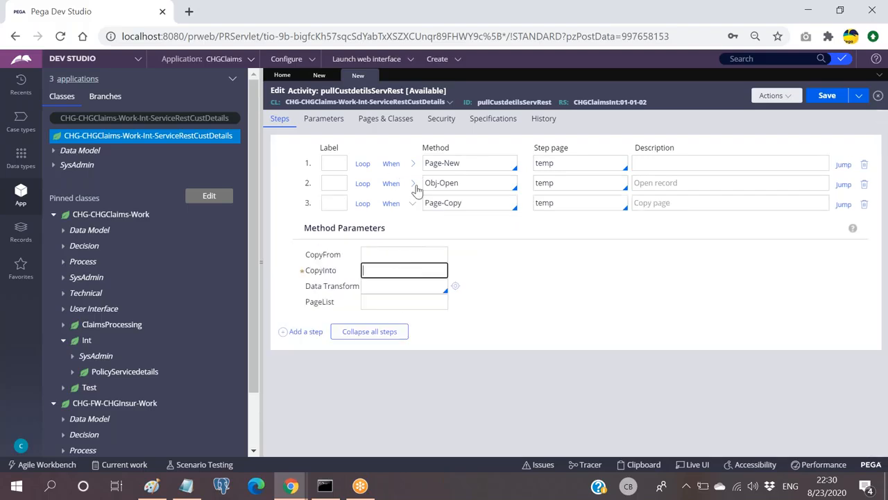
Set the Page-Copy step's CopyInto to Primary.Response, composing the value in a temporary Obj-Open property row and deleting that row.
click(413, 184)
click(305, 353)
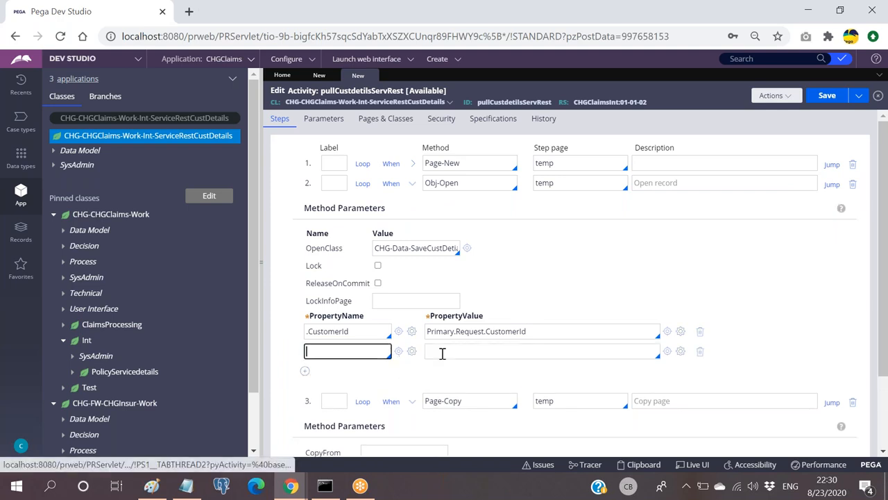
click(449, 352)
text(Primary.)
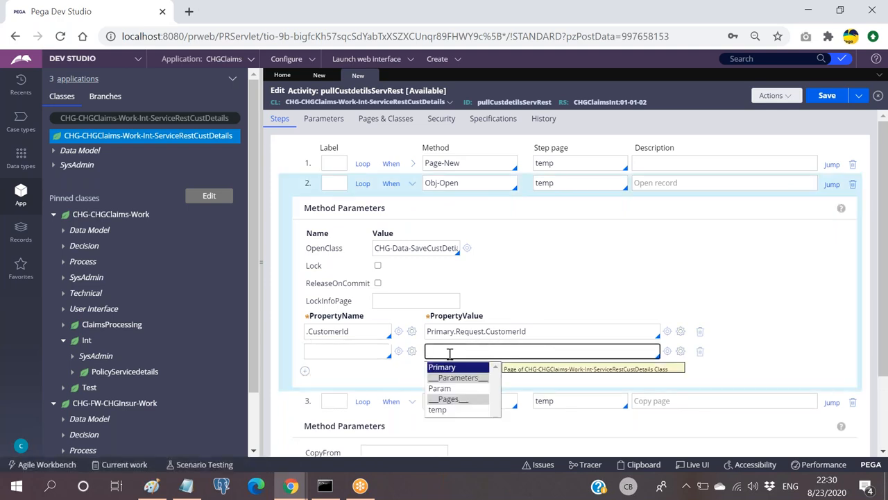
text(.)
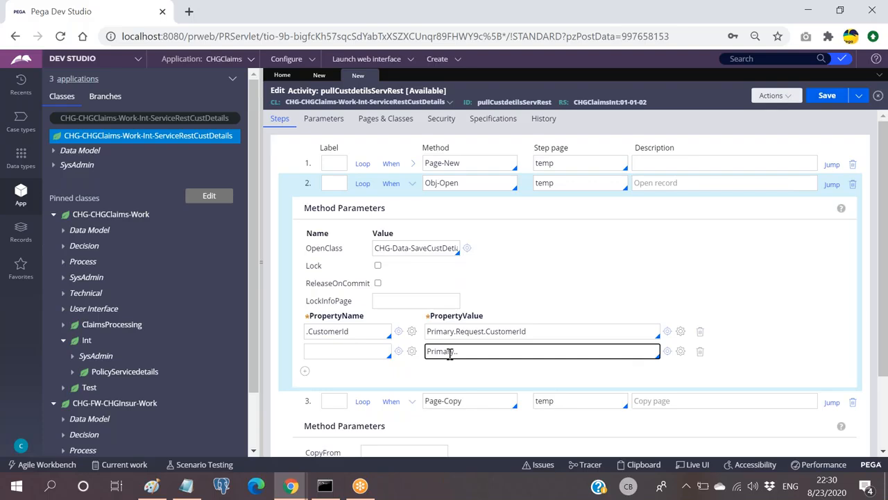
key(Down)
key(Return)
double_click(450, 352)
click(699, 351)
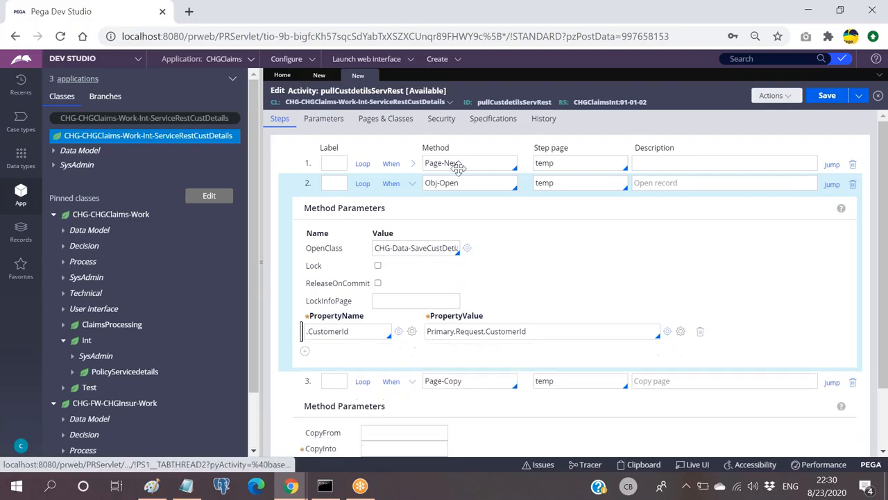
click(413, 184)
click(390, 265)
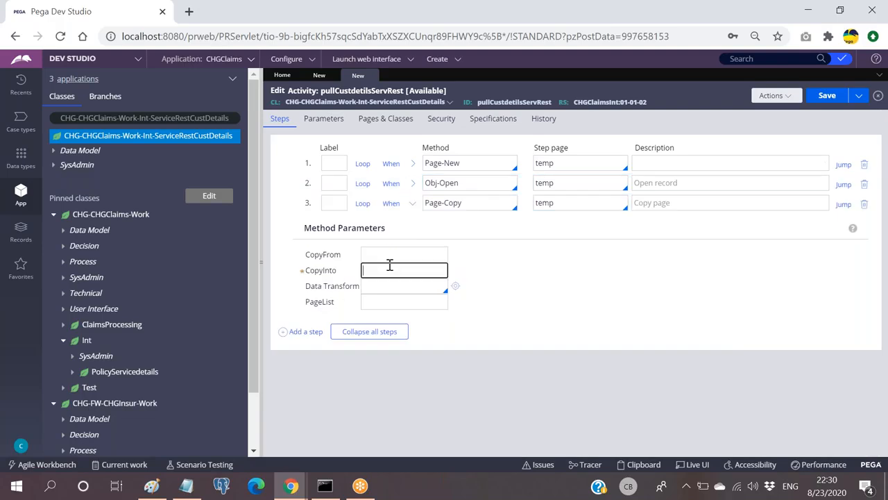
key(ctrl+v)
double_click(568, 203)
key(ctrl+c)
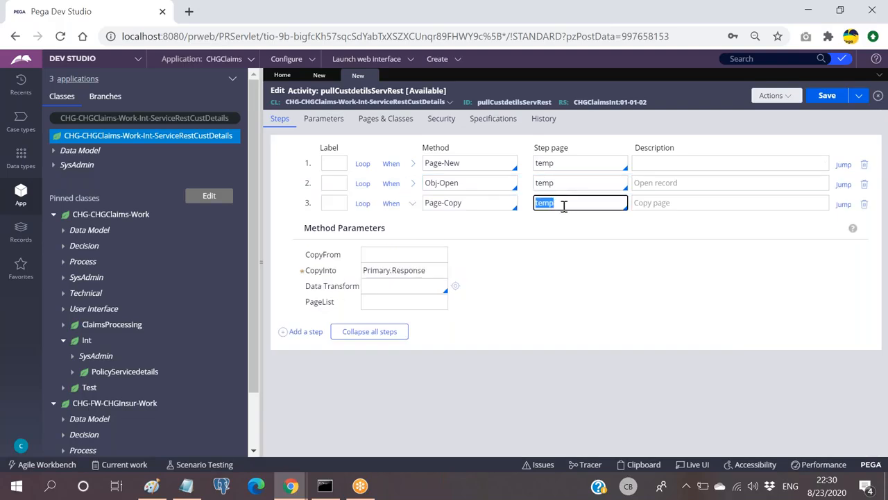
click(401, 269)
key(ctrl+v)
key(BackSpace)
key(BackSpace)
key(BackSpace)
key(BackSpace)
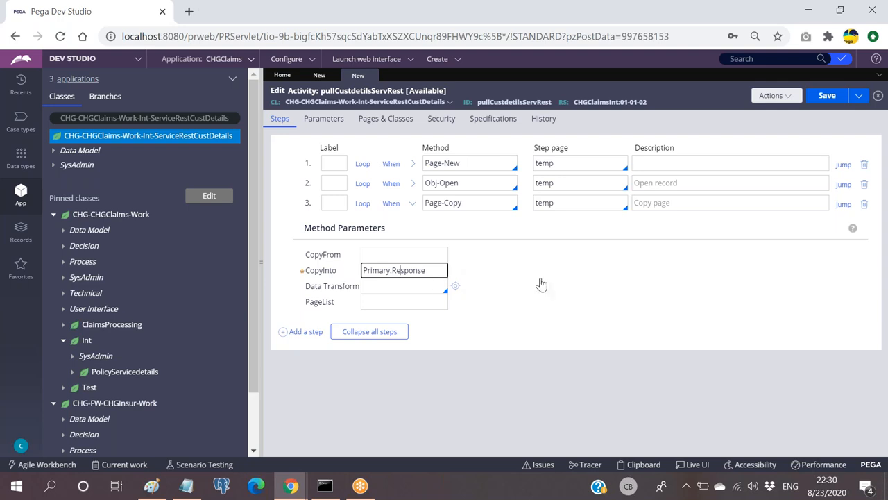
Allow the activity's direct invocation from the client or a service, turn off its authentication requirement, and save the activity.
click(827, 95)
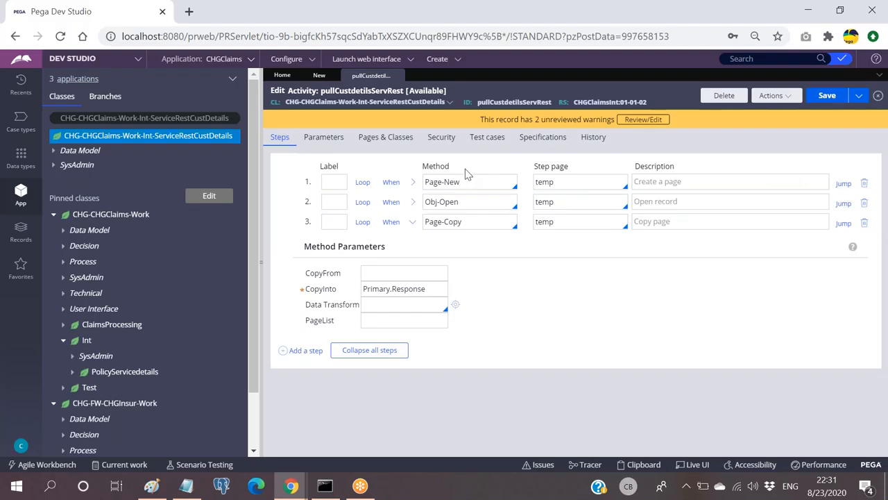
click(442, 138)
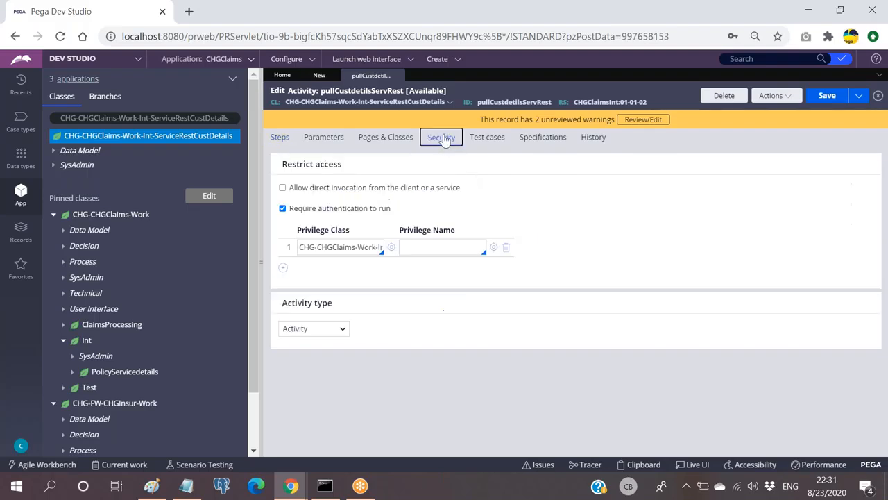
click(282, 187)
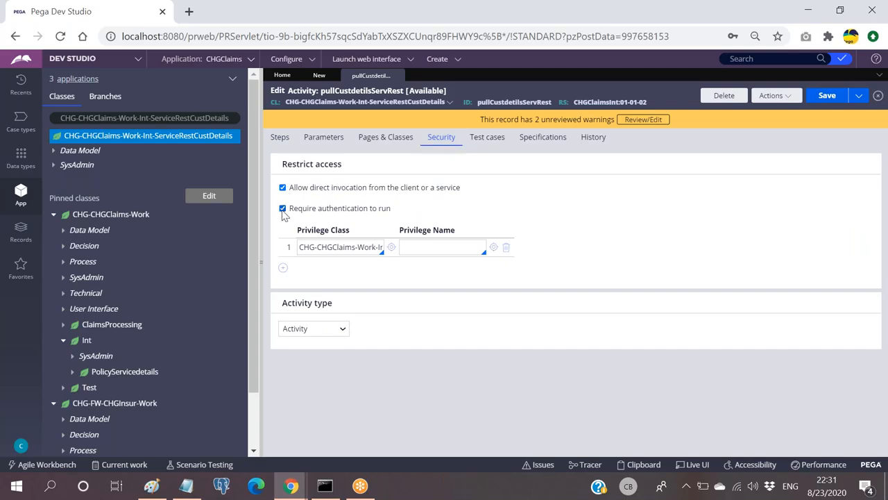
drag(295, 187, 485, 199)
click(486, 199)
drag(296, 189, 471, 189)
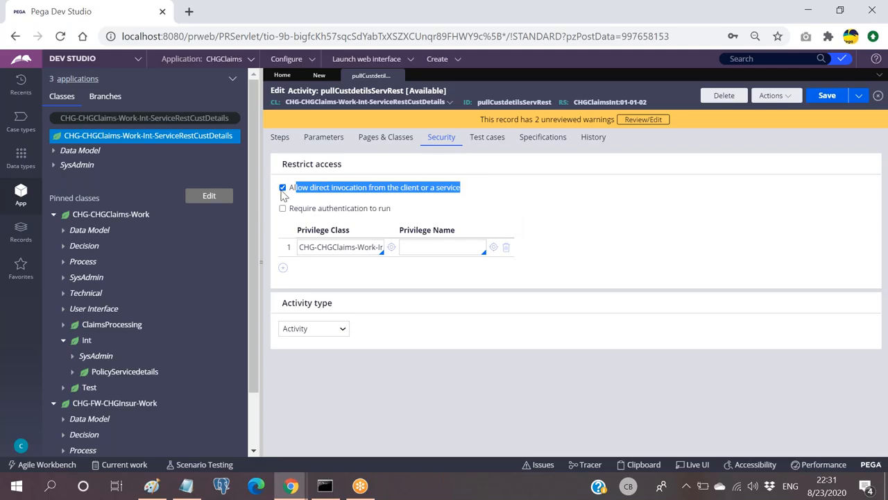
click(400, 226)
click(827, 99)
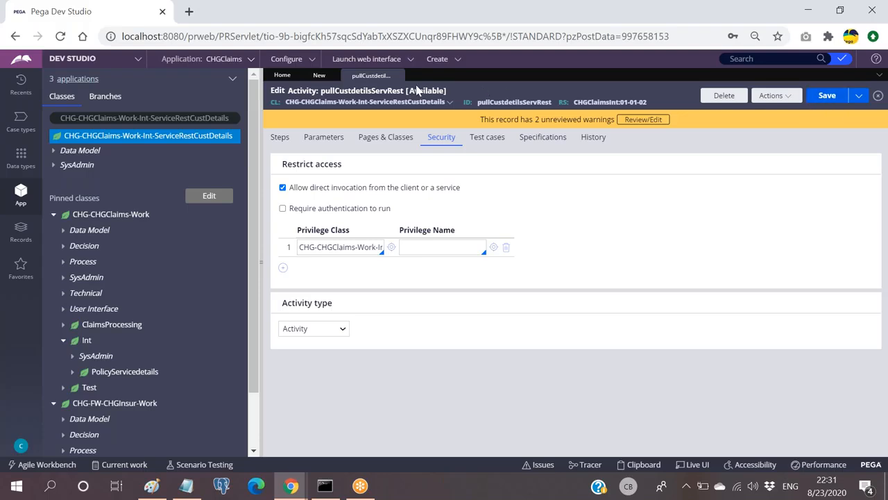
Return to the GetCustDetailsSevRest service rule and examine the GET method's activity, request and response settings.
click(319, 76)
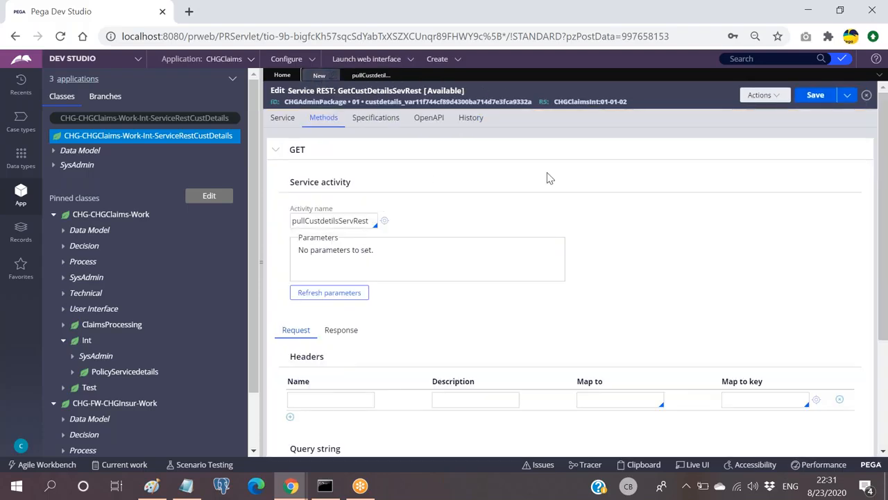
click(816, 98)
click(275, 152)
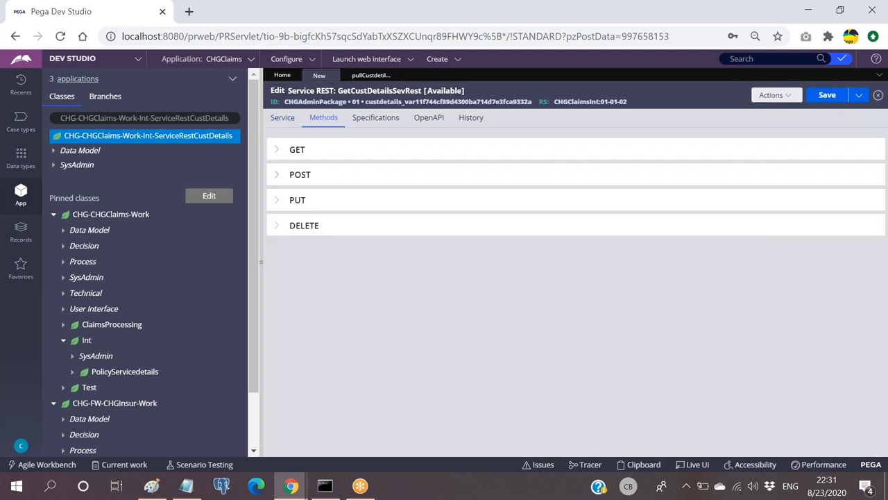
click(276, 151)
scroll(361, 222, down, 2)
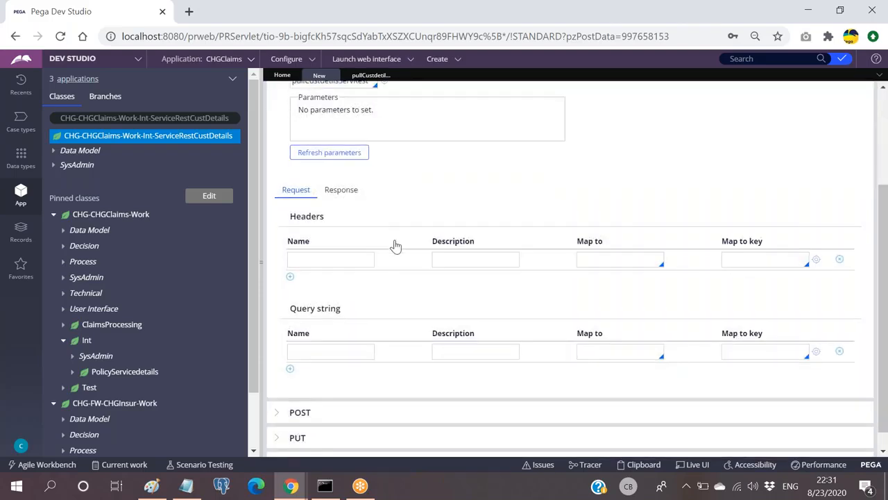
scroll(392, 244, up, 3)
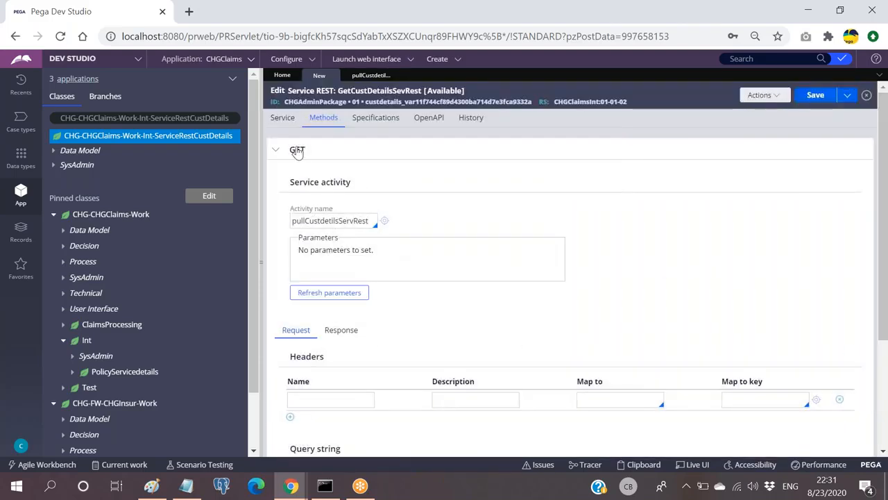
double_click(323, 221)
scroll(489, 217, down, 2)
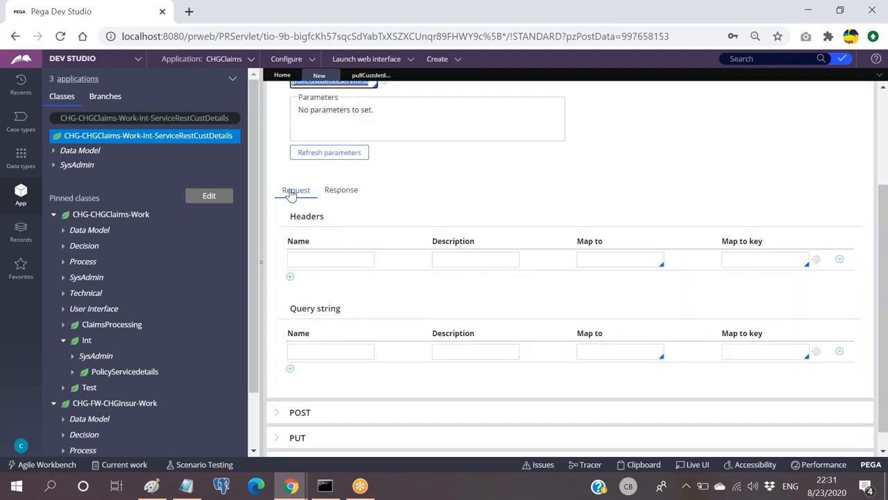
click(340, 197)
click(297, 196)
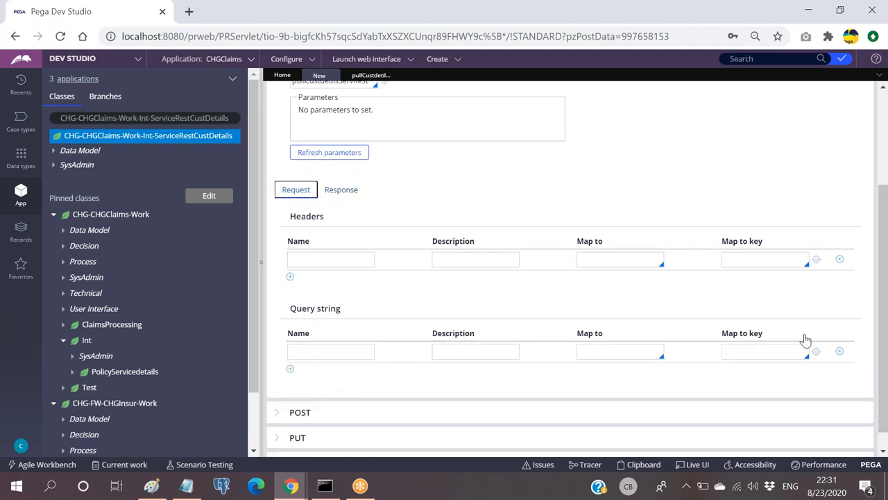
click(590, 354)
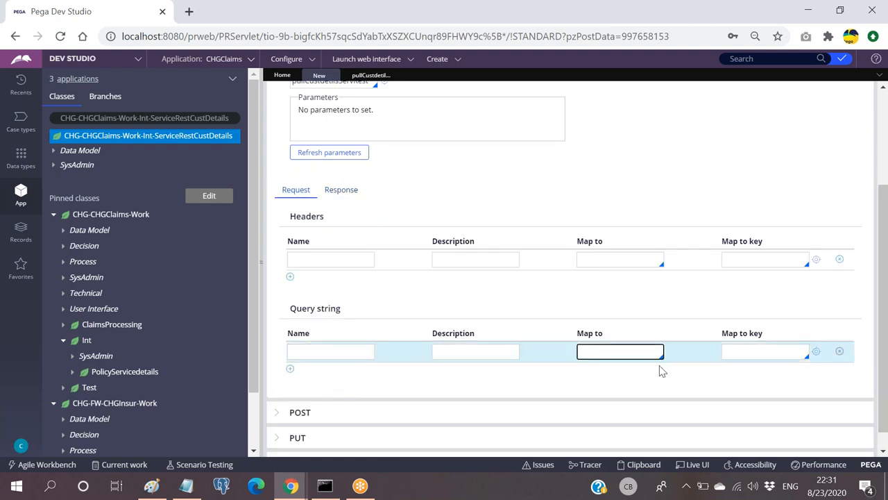
scroll(353, 194, up, 5)
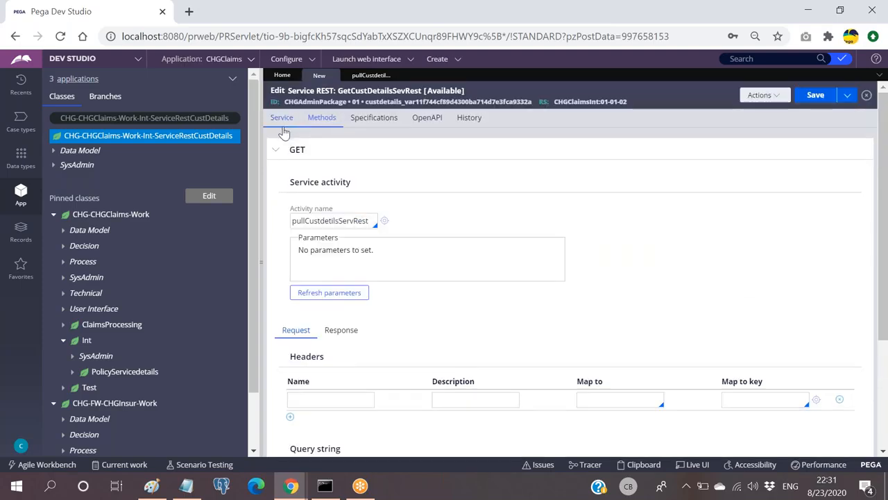
Copy the URI path parameter name CustID into the name and description of the GET request's query string parameter.
click(282, 121)
click(317, 395)
double_click(322, 395)
click(322, 118)
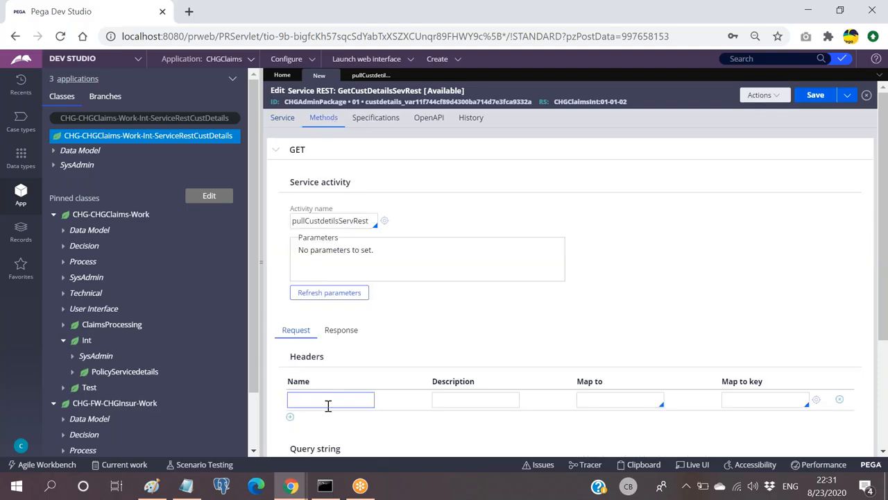
scroll(374, 345, down, 1)
scroll(374, 345, down, 2)
click(315, 335)
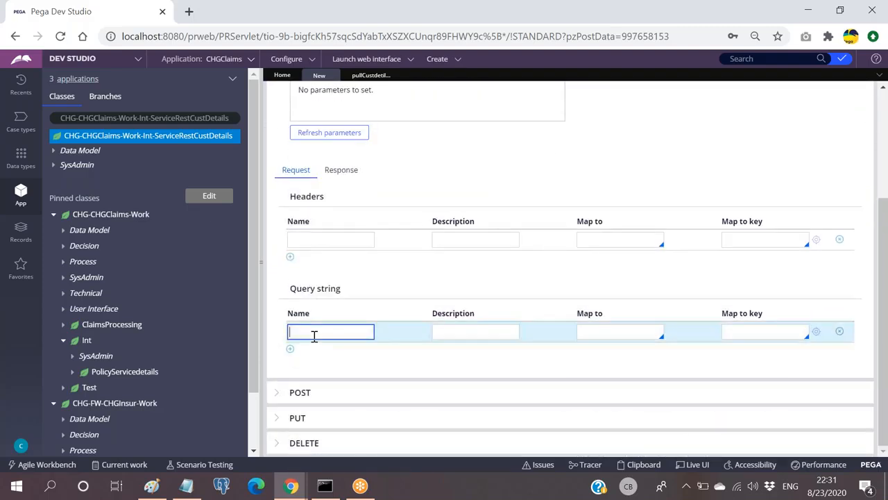
key(ctrl+v)
click(477, 333)
key(ctrl+v)
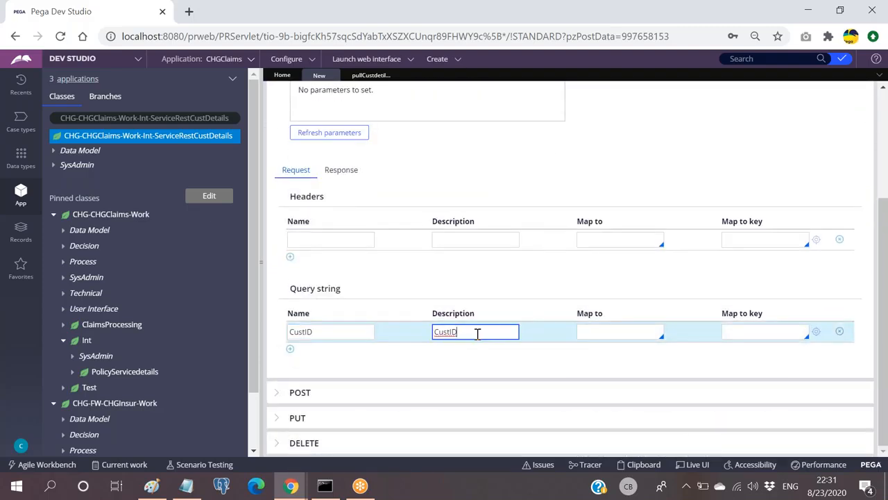
Map the CustID query string parameter to Clipboard with the key .Request.CustomerId, and remove the extra empty row.
click(631, 333)
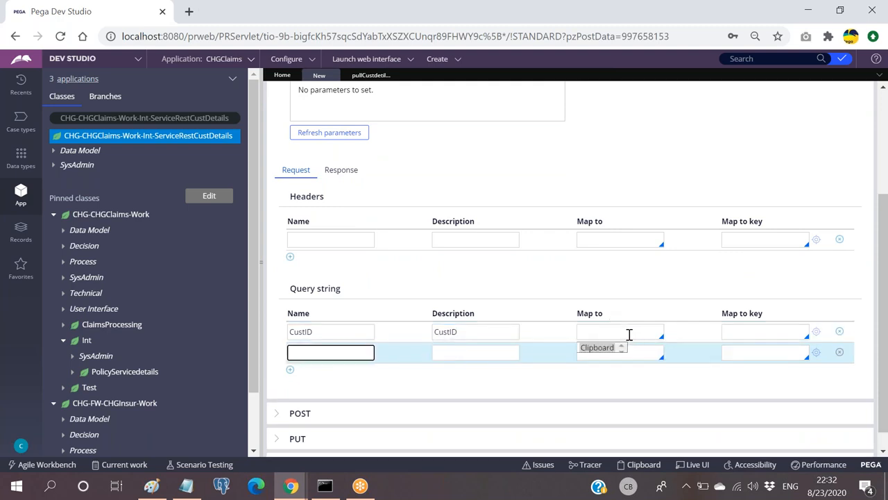
click(598, 348)
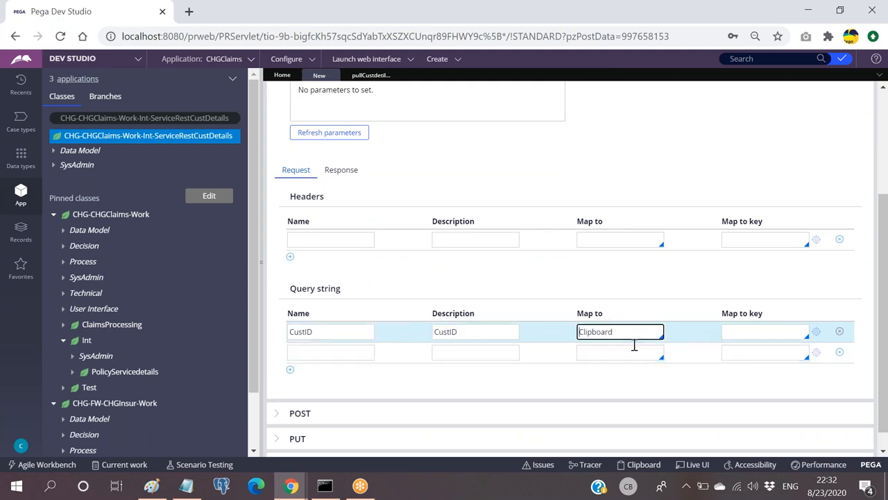
click(839, 352)
click(746, 333)
text(.)
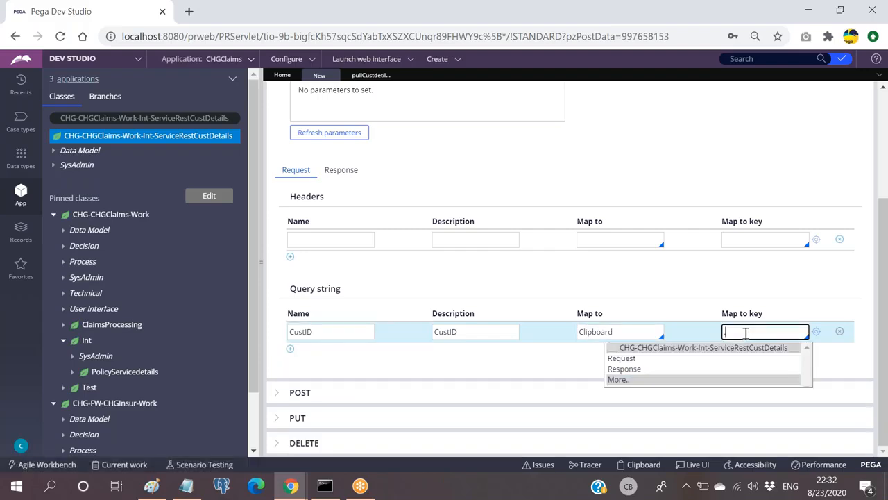
key(Return)
text(.Request.)
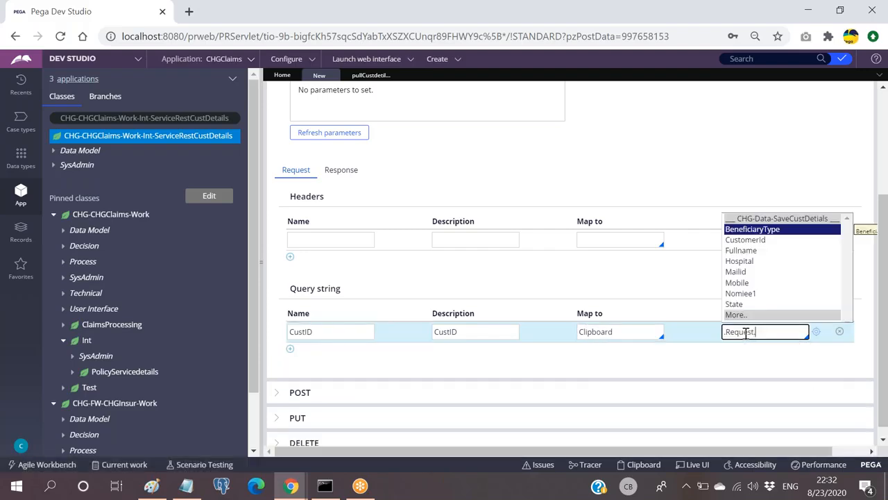
key(Up)
key(Return)
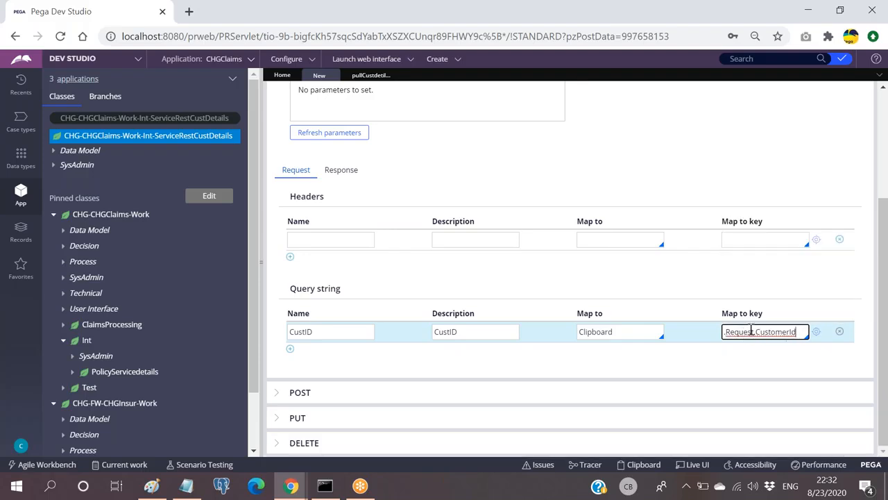
click(353, 330)
Set the GET response's message data to map from JSON.
scroll(342, 175, up, 1)
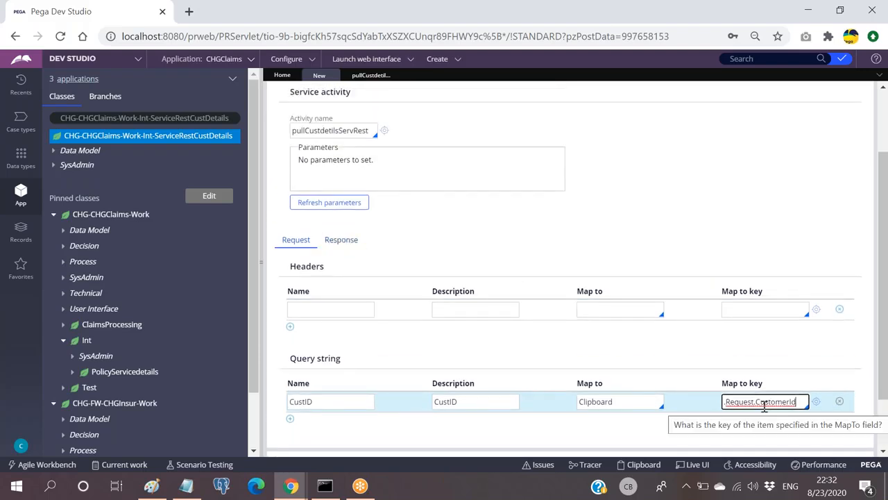
click(343, 244)
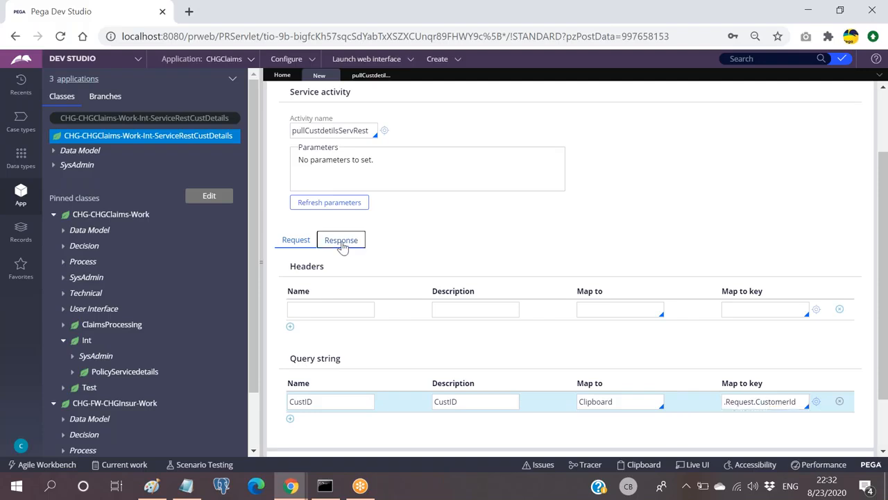
scroll(535, 252, down, 2)
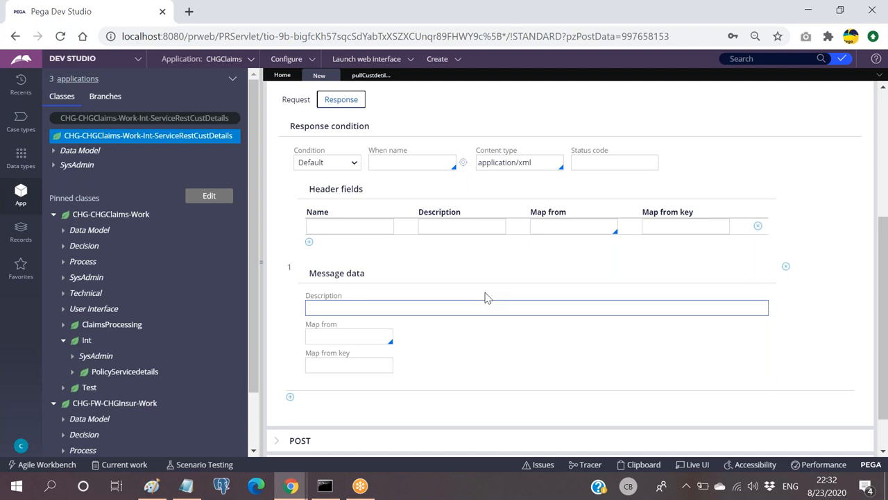
click(345, 336)
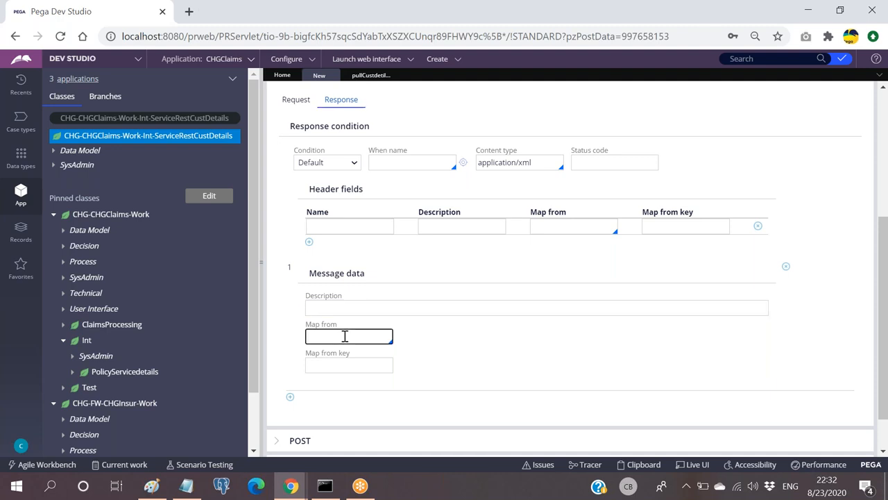
key(Down)
key(Down)
key(Down)
key(Down)
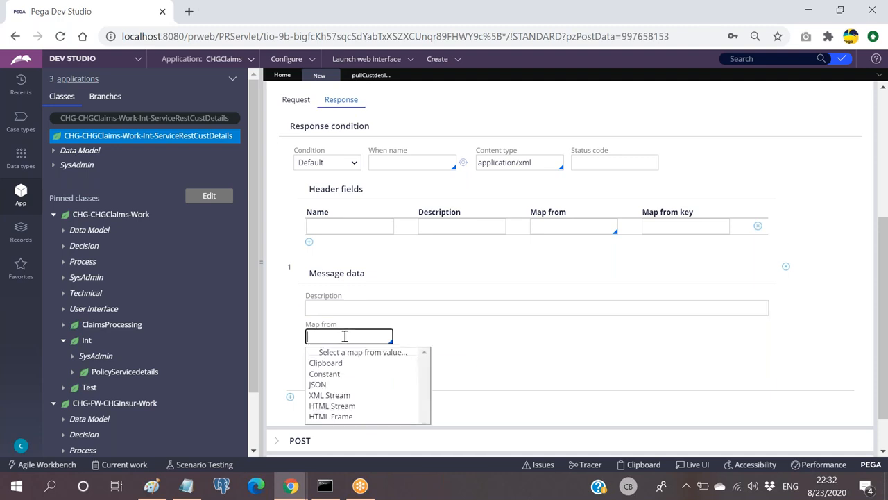
key(Return)
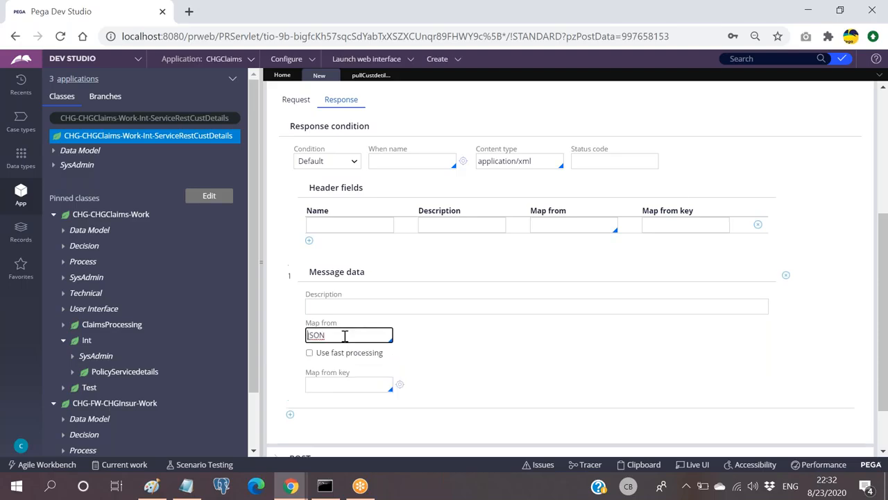
Set the response message data's map from key to .Response and its description to CustDetailsProcessing.
click(330, 383)
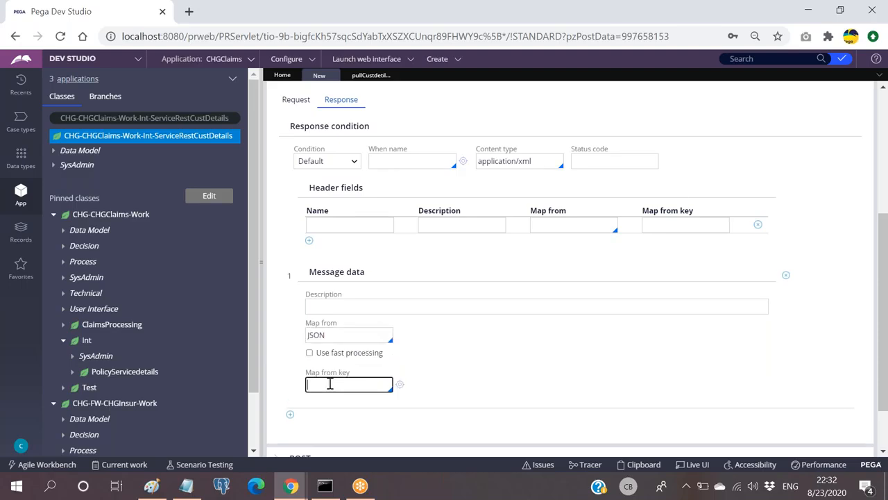
text(.)
key(Down)
key(Down)
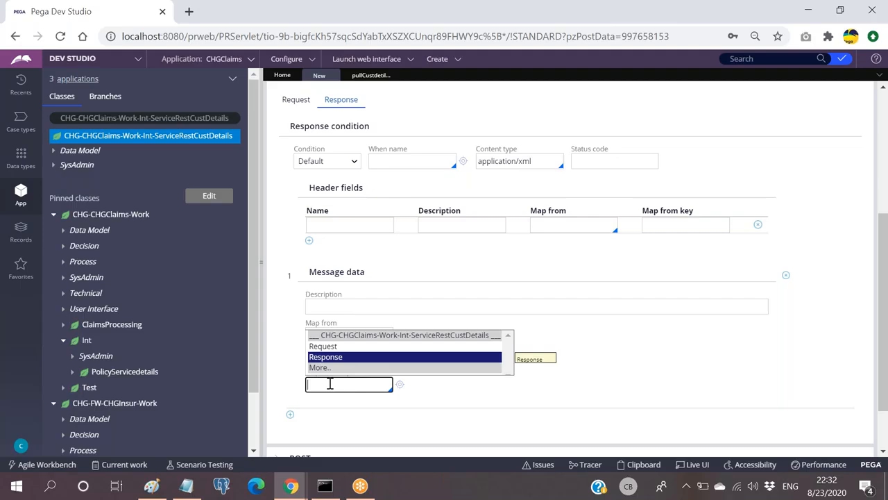
key(Return)
click(398, 305)
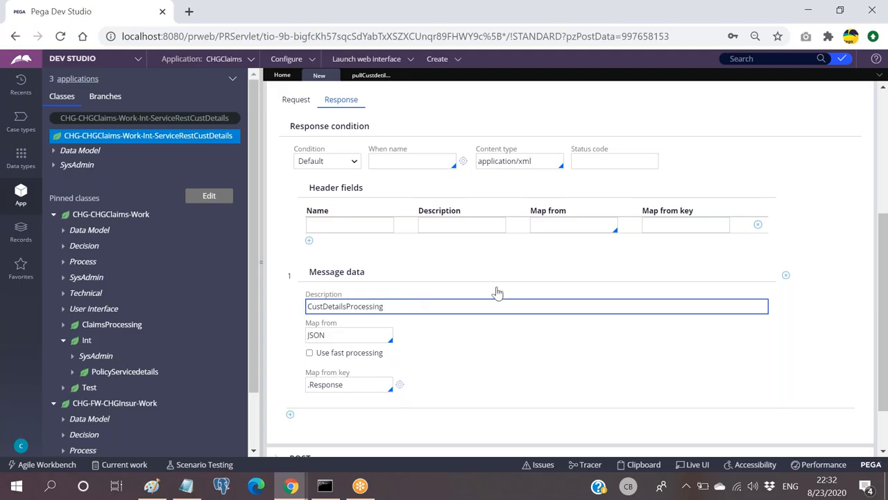
scroll(517, 316, down, 1)
scroll(486, 309, up, 1)
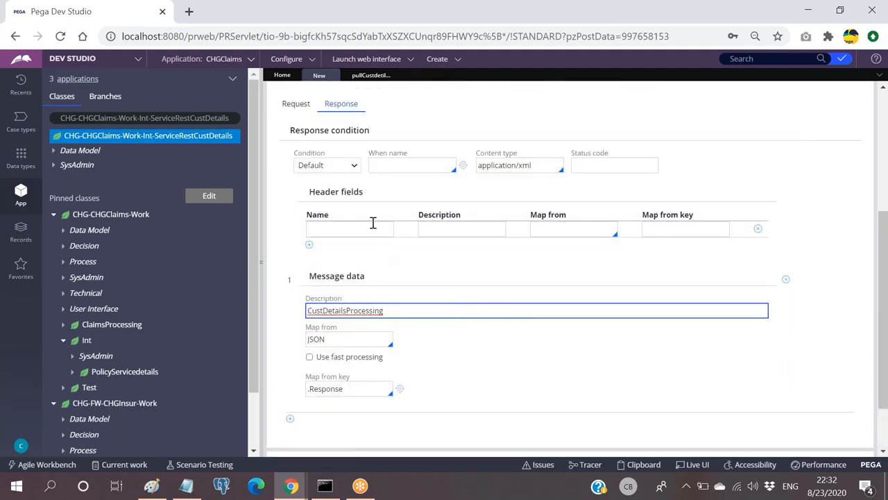
Save the service rule and show its primary page and resource properties.
scroll(384, 211, up, 3)
scroll(384, 211, up, 1)
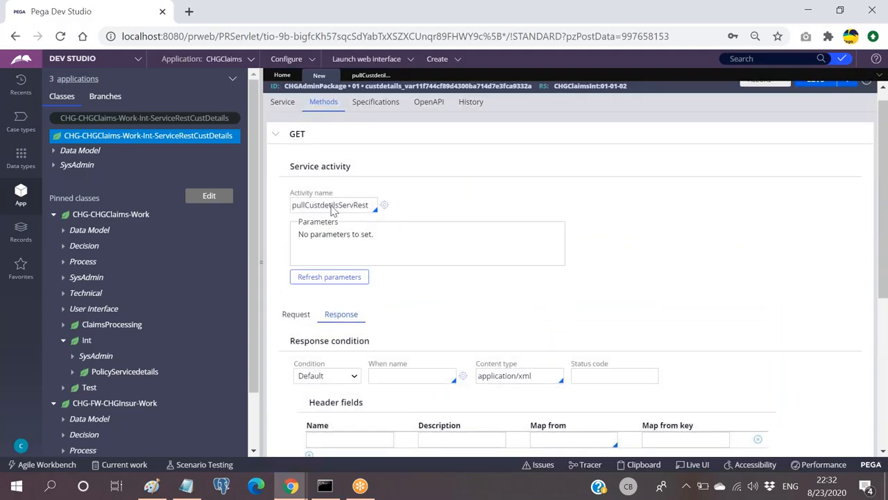
click(294, 314)
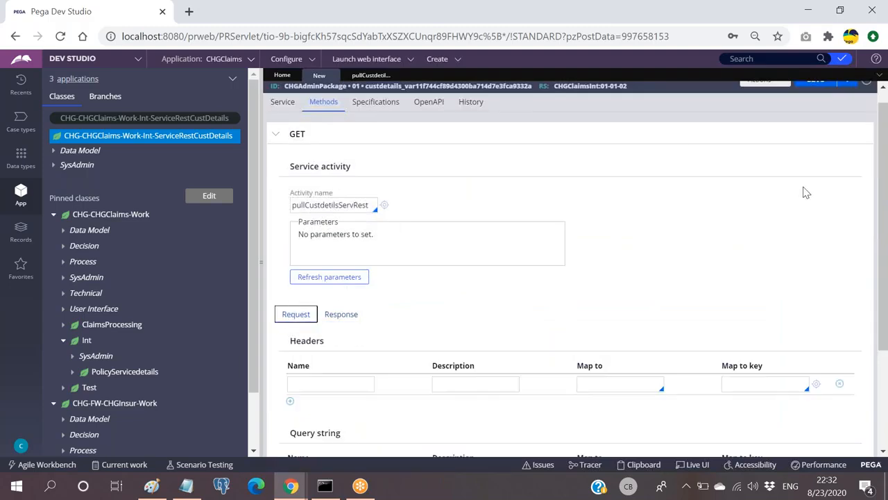
scroll(806, 192, up, 1)
click(823, 97)
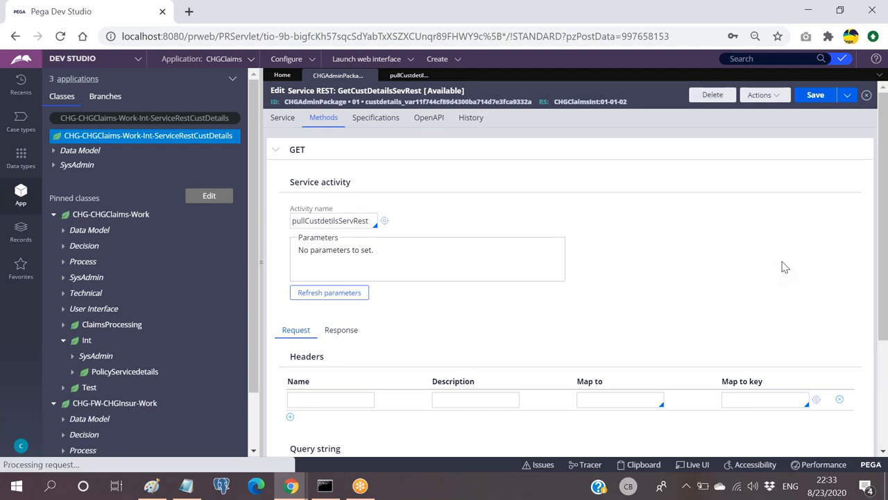
click(284, 118)
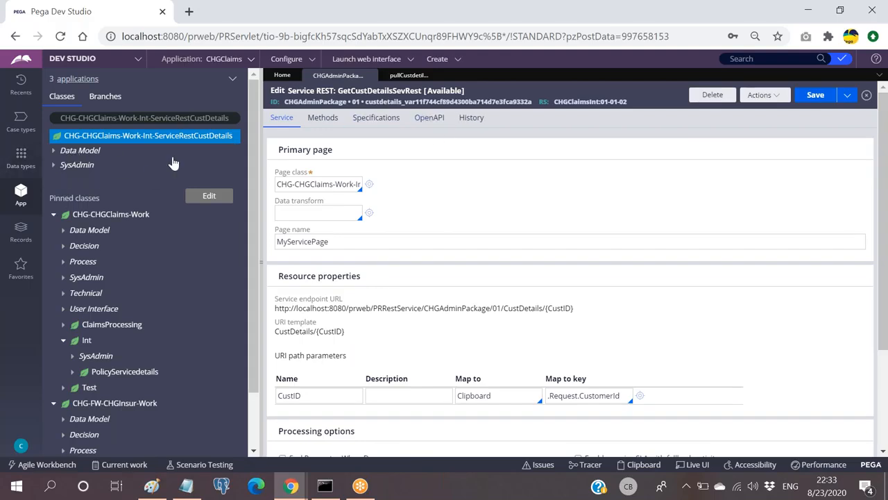
click(761, 95)
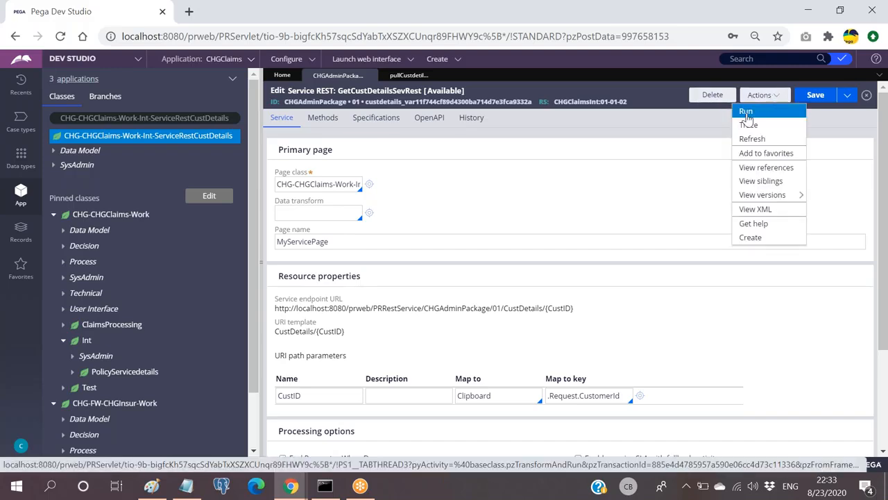
click(746, 112)
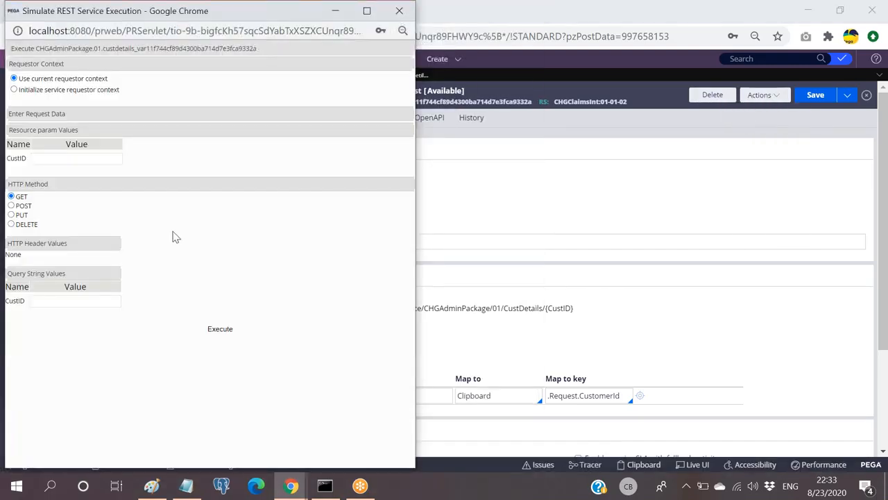
click(73, 158)
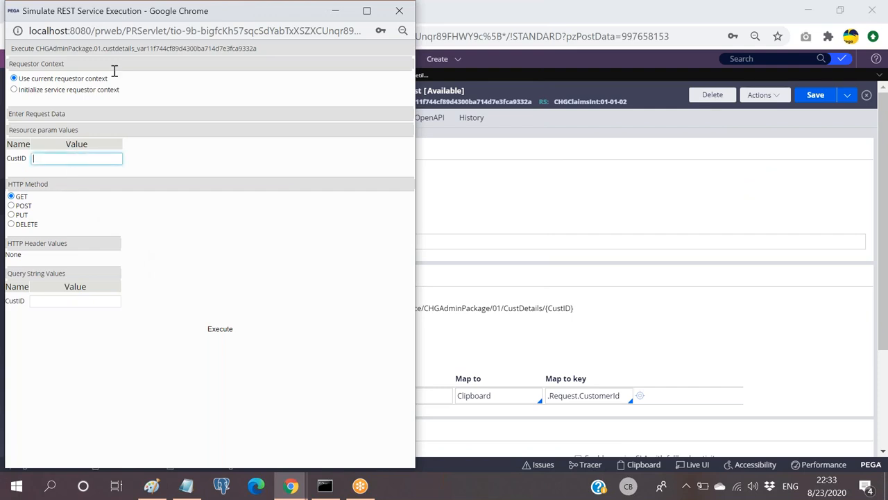
drag(197, 17, 450, 113)
click(450, 113)
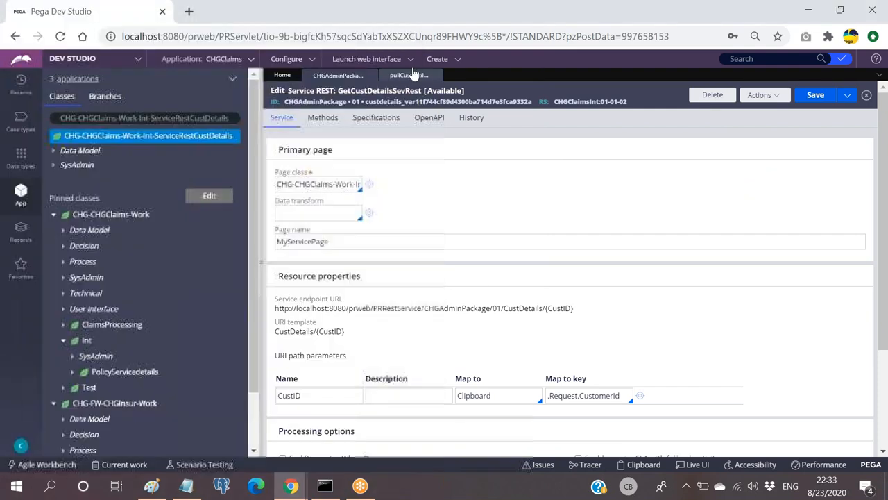
Find the CHG-Data-SaveCustDetials class, open it in the data designer, and review its stored customer records.
click(408, 75)
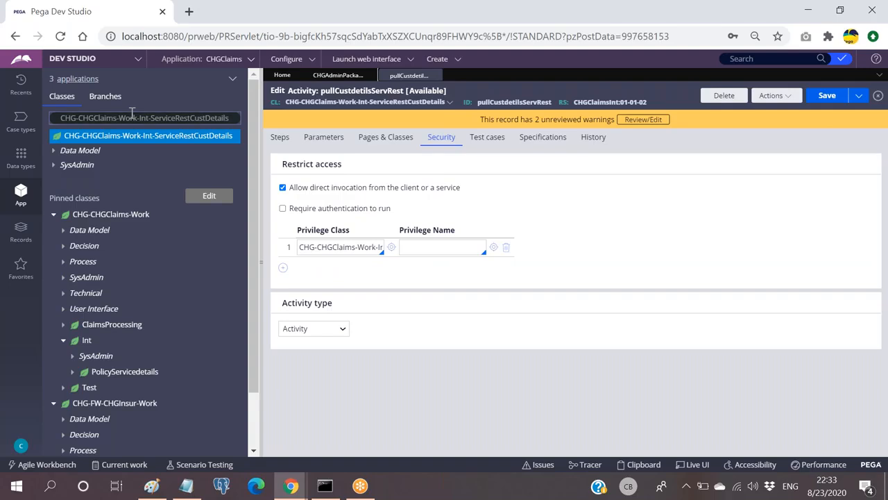
click(81, 118)
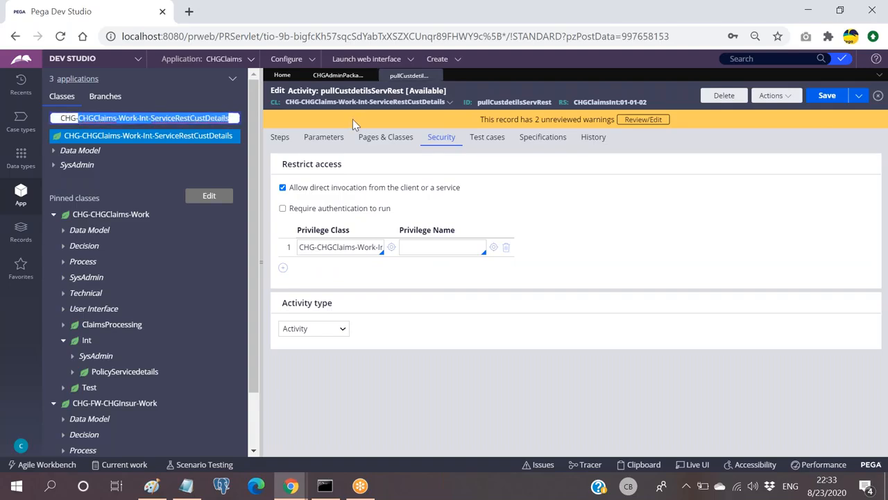
text(CHG-Data-)
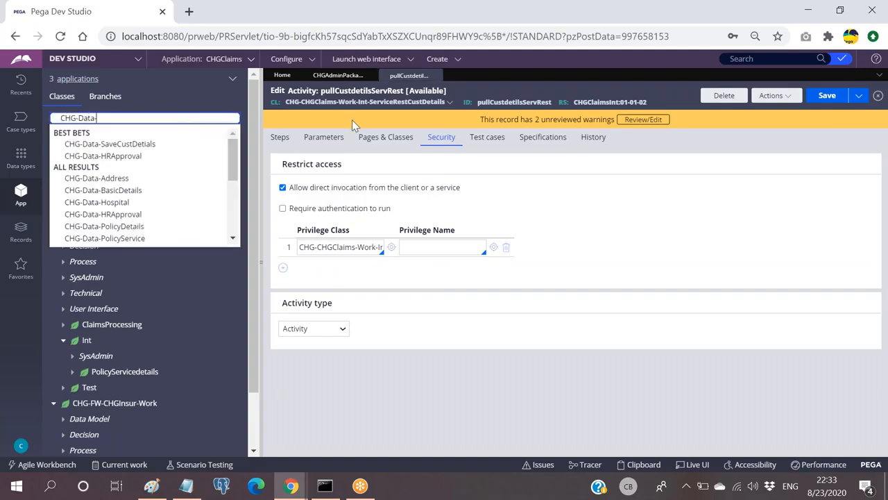
key(Up)
key(Return)
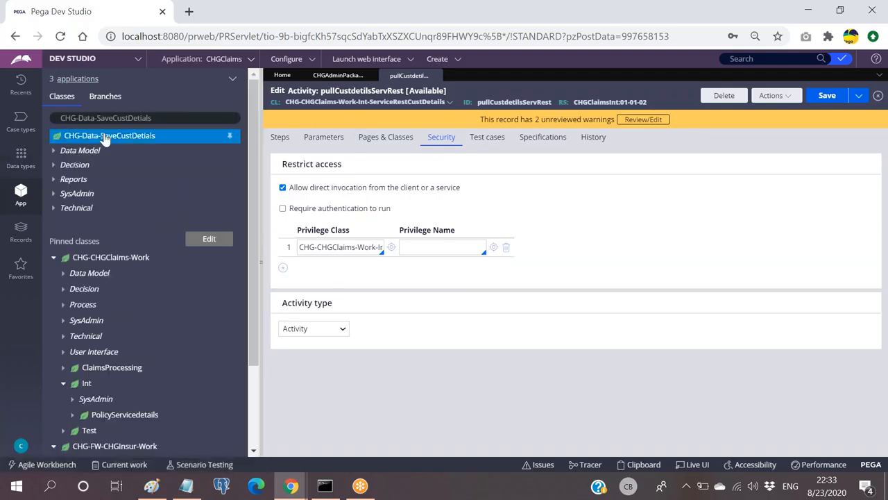
right_click(90, 136)
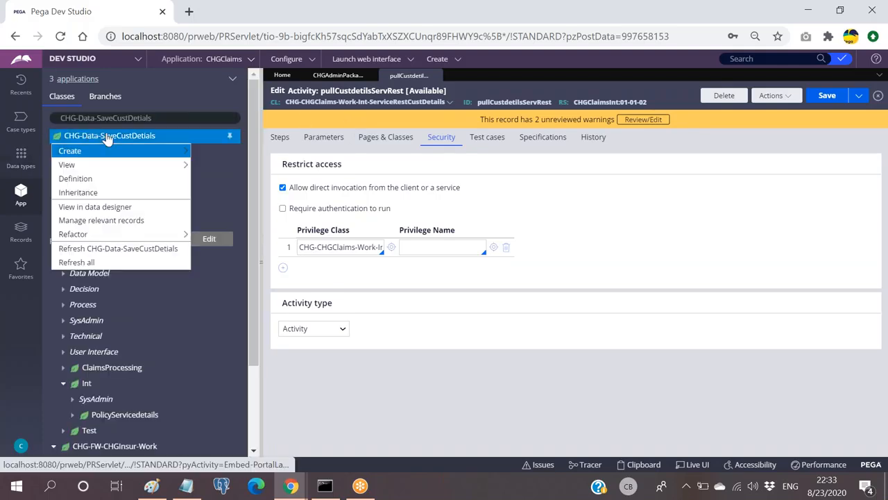
click(90, 207)
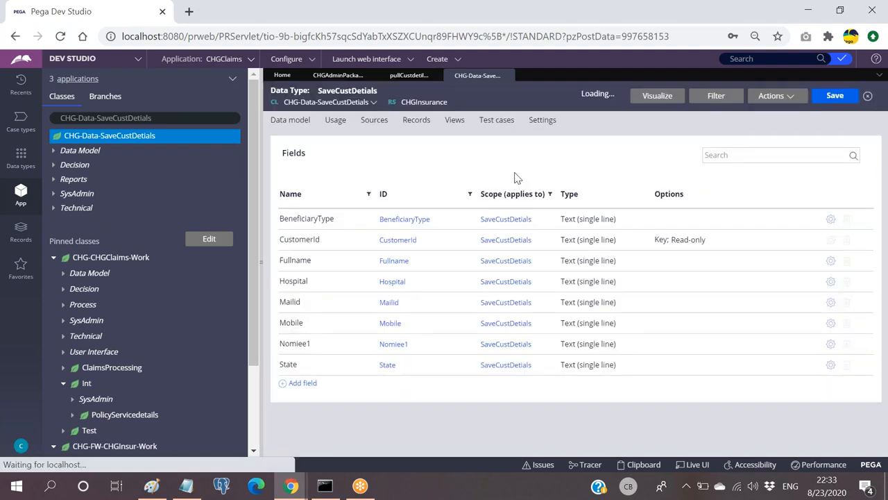
click(418, 121)
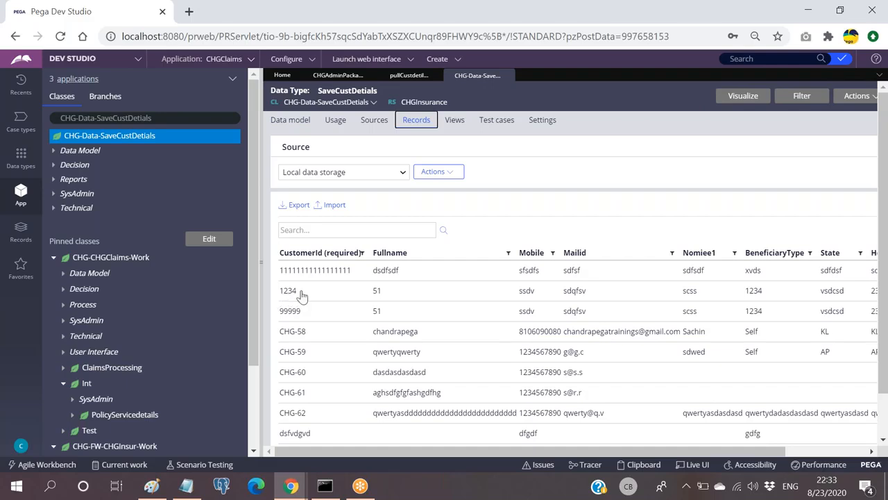
click(413, 77)
click(330, 75)
click(187, 486)
click(291, 486)
mouse_move(291, 486)
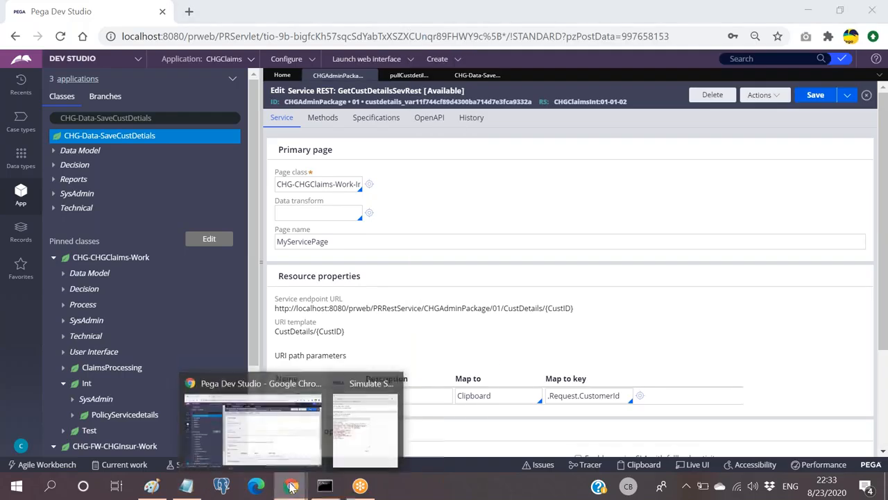
click(361, 433)
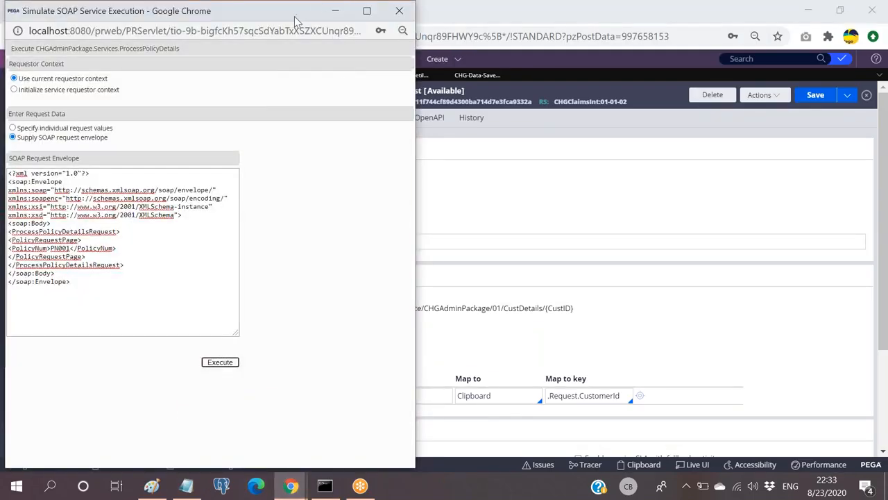
drag(294, 17, 292, 93)
click(397, 88)
click(410, 78)
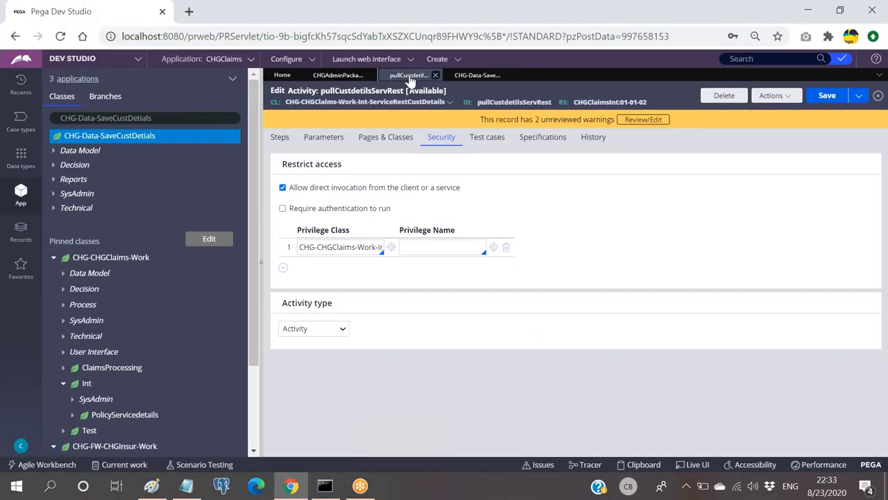
click(339, 75)
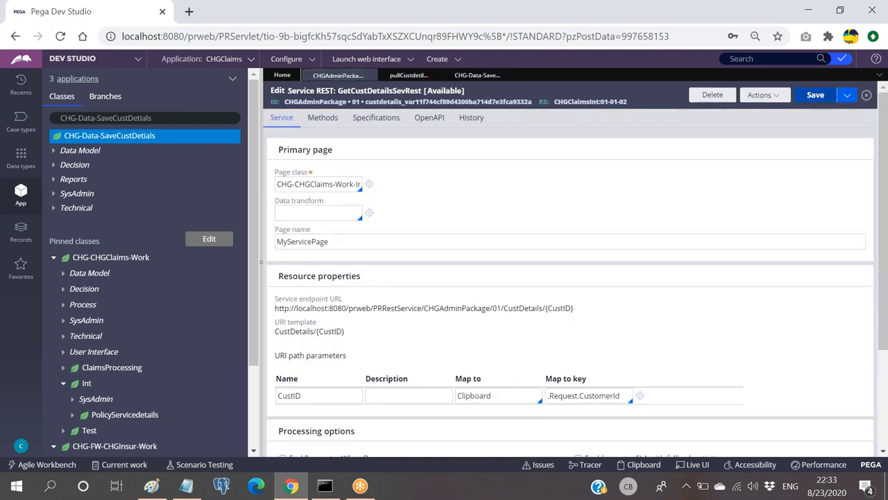
Run the GetCustDetailsSevRest service simulation with GET, entering an existing customer ID as the CustID resource parameter.
click(763, 95)
click(745, 111)
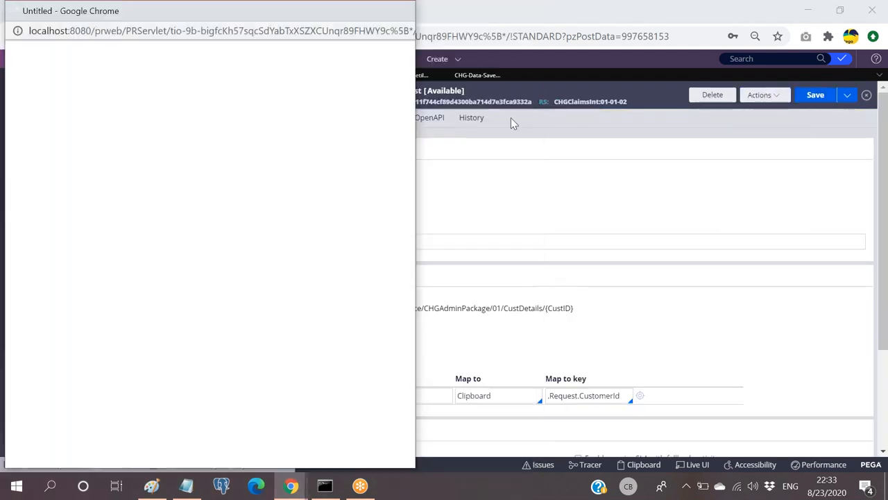
click(61, 159)
text(1234)
click(220, 329)
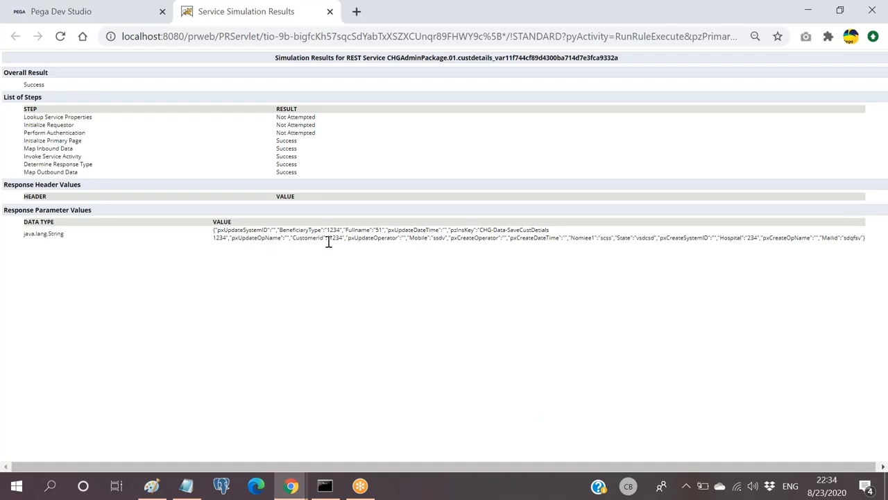
Examine the customer fields in the JSON response of the service simulation, and close the results.
drag(297, 239, 344, 238)
drag(591, 238, 674, 238)
drag(734, 238, 870, 240)
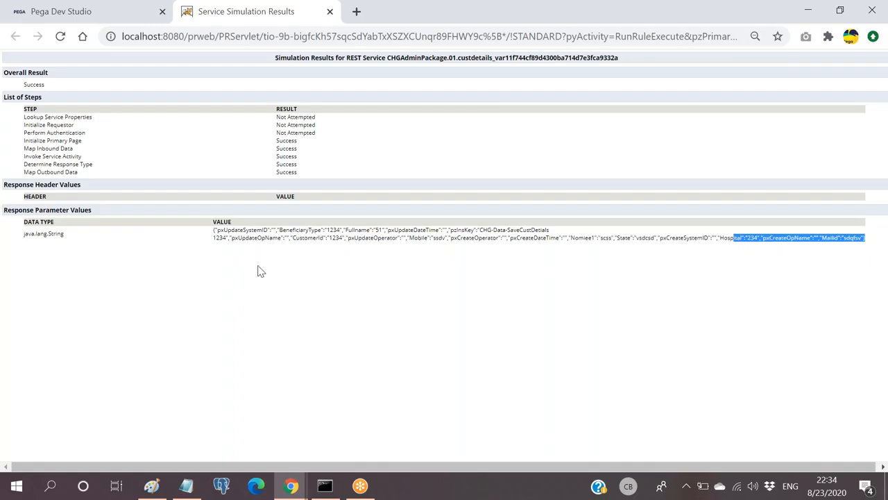
click(283, 264)
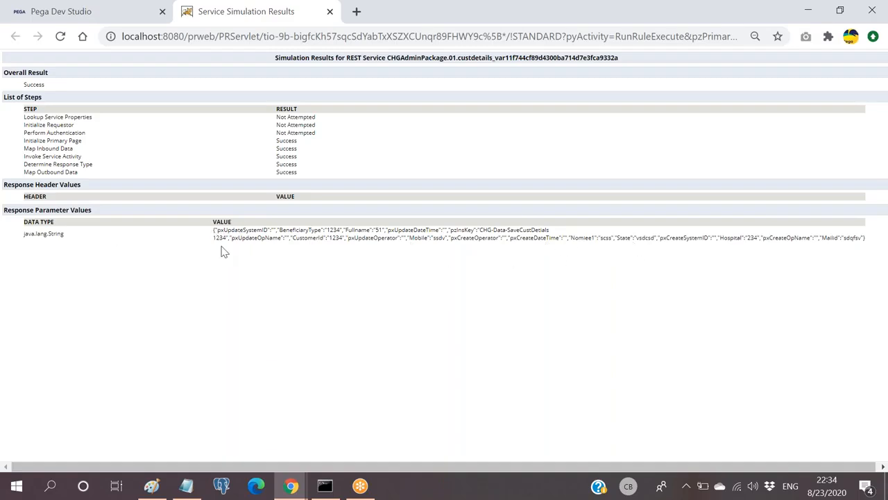
drag(214, 229, 696, 250)
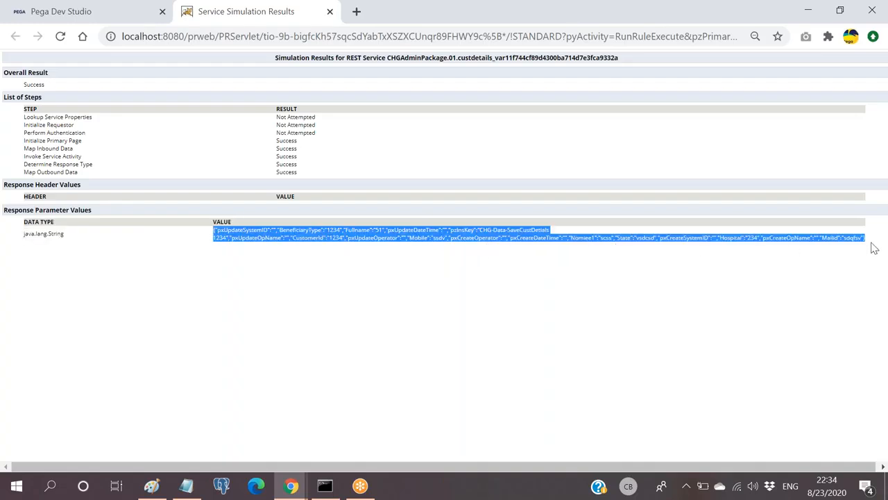
click(330, 11)
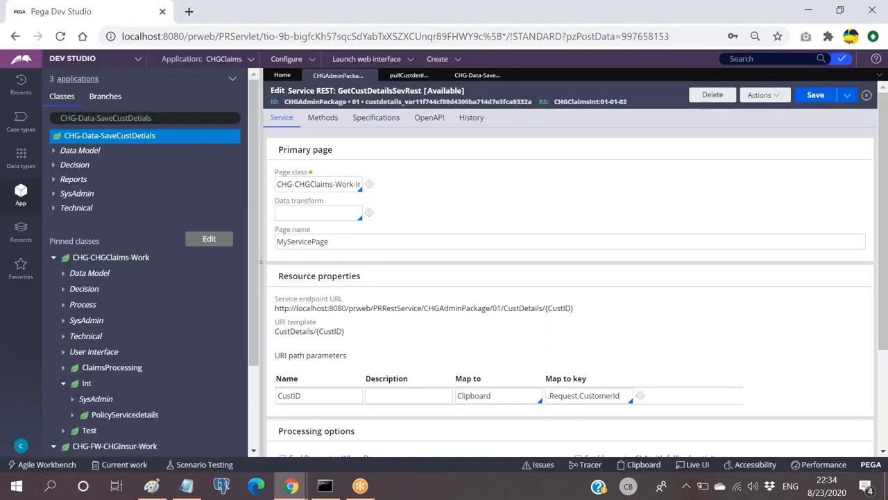
Open the CHGAdminPackage service package from the recently used records.
scroll(377, 211, down, 2)
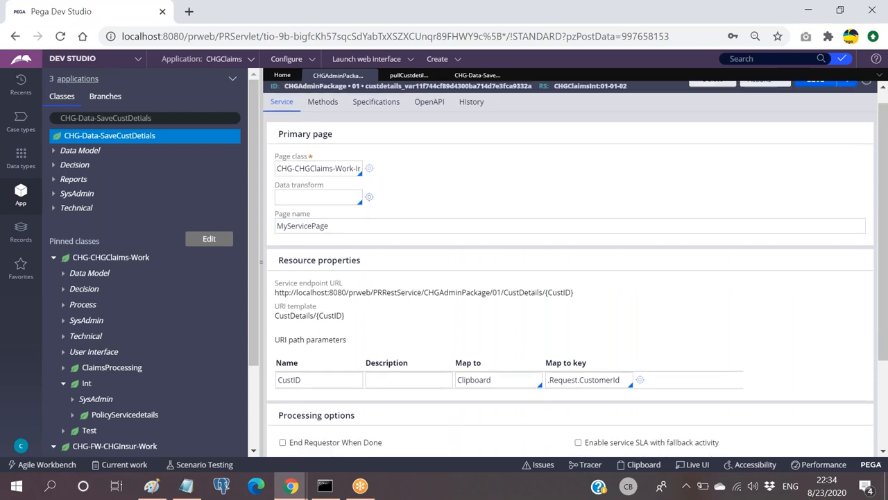
scroll(377, 211, up, 2)
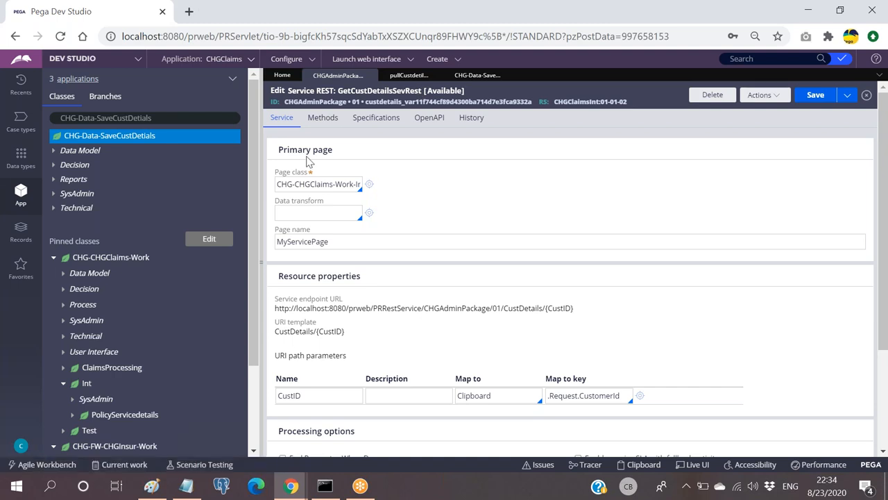
click(399, 76)
click(476, 76)
click(21, 83)
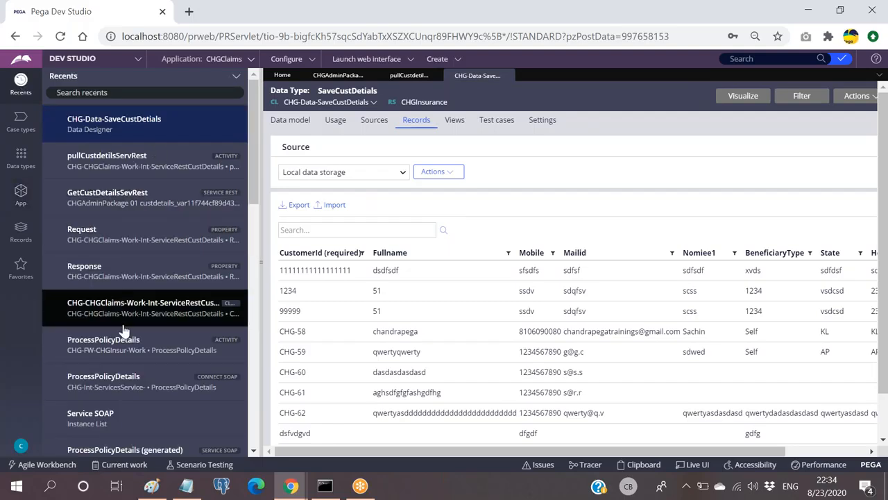
scroll(132, 372, down, 2)
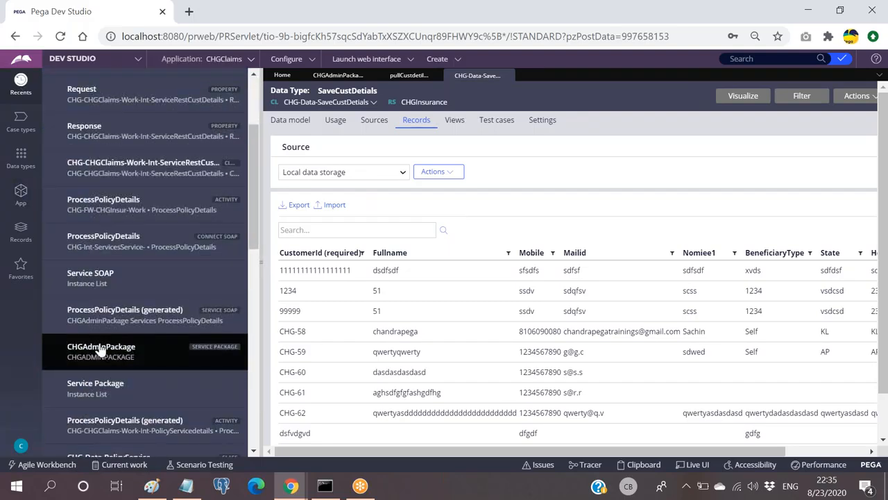
click(100, 350)
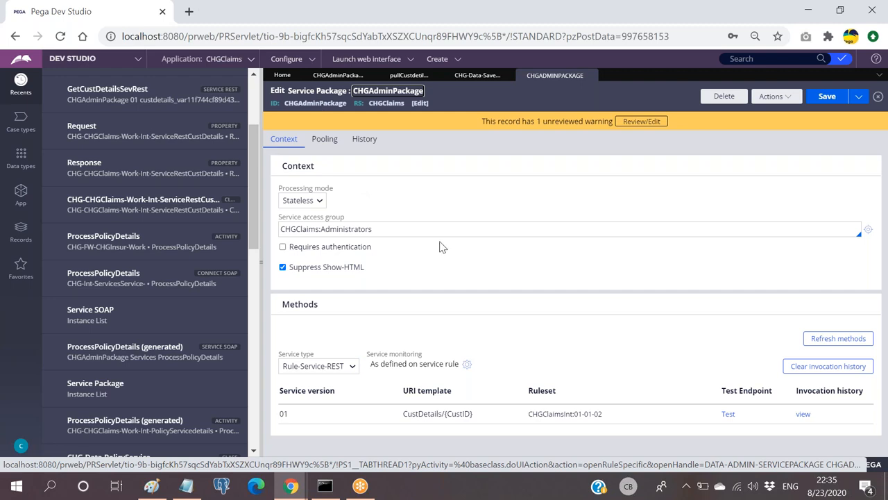
Review the package's Rule-Service-SOAP methods and deployment, and set the service type back to Rule-Service-REST.
click(331, 373)
click(317, 391)
scroll(449, 272, down, 2)
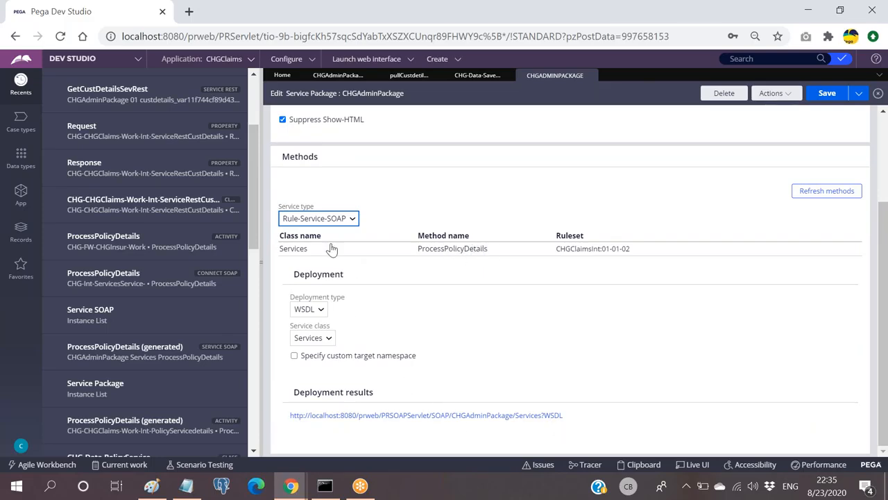
click(340, 219)
click(331, 235)
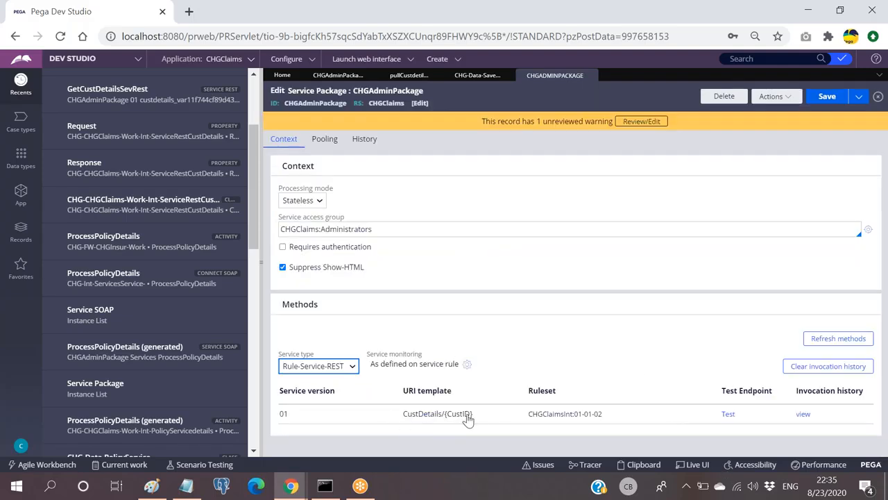
click(594, 275)
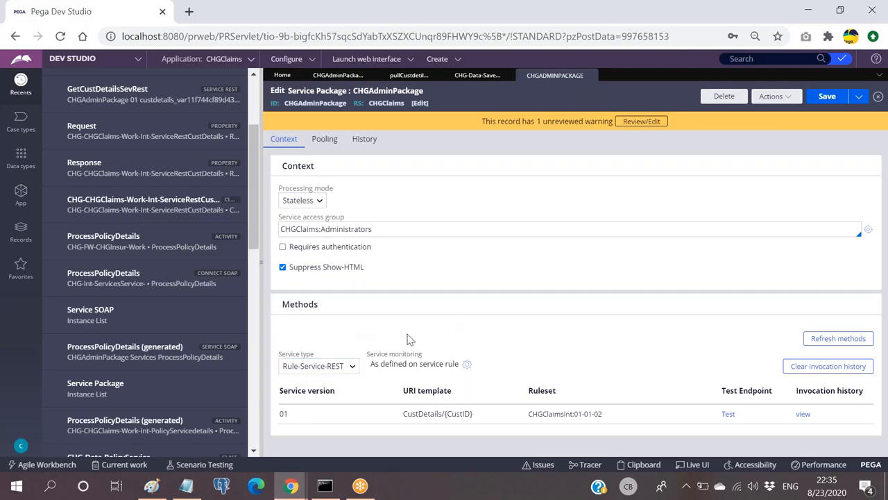
Open the REST service rule behind the CustDetails/{CustID} method and review its resource properties.
click(443, 415)
scroll(486, 363, down, 2)
scroll(486, 363, up, 2)
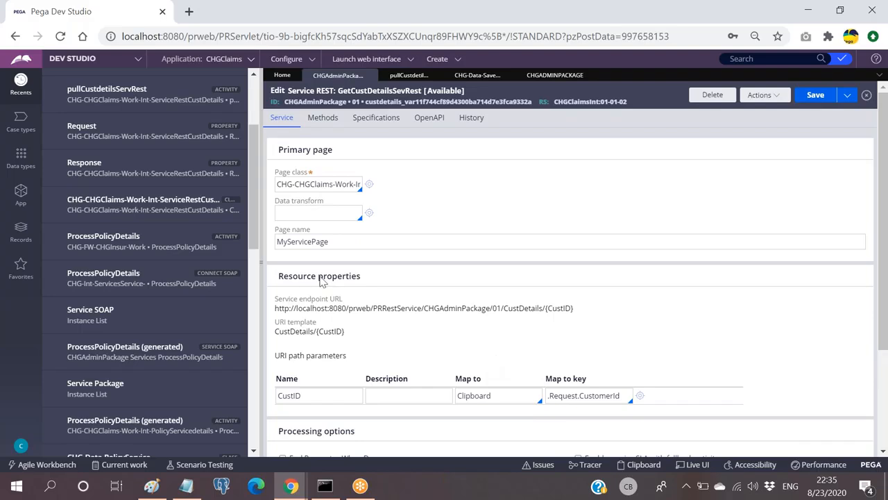
Show the application's class explorer and close the pullCustdetilsServRest activity.
click(20, 191)
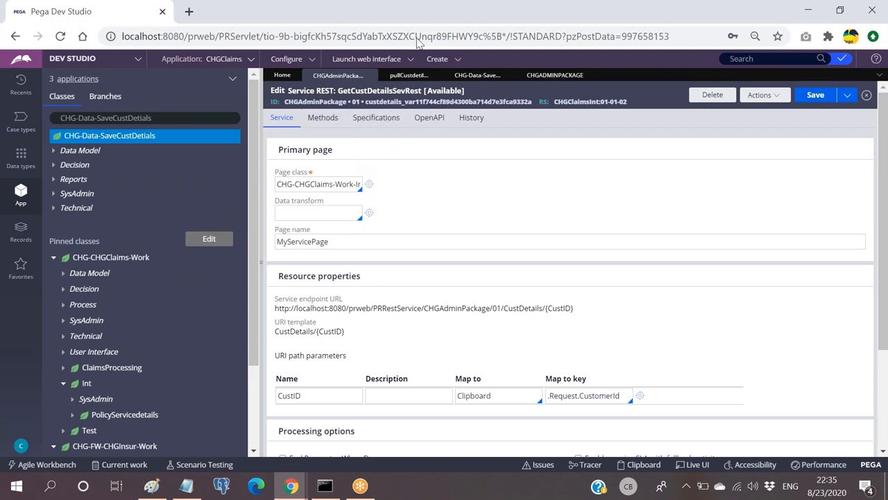
click(408, 75)
click(440, 75)
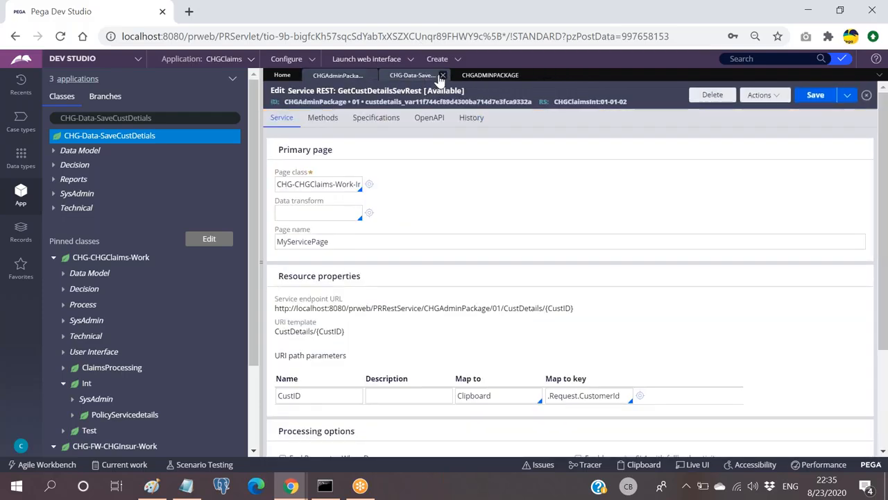